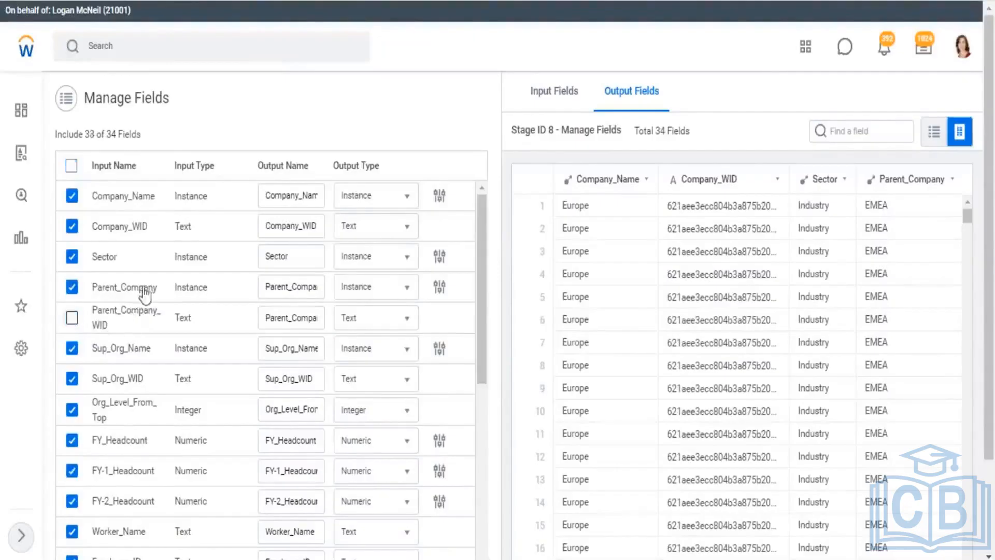
- Exclude the Company_WID and Sup_Org_WID fields from the Manage Fields stage and apply the change
{"action": "scroll", "coordinate": [142, 290], "scroll_direction": "down", "scroll_amount": 4}
{"action": "scroll", "coordinate": [155, 301], "scroll_direction": "down", "scroll_amount": 6}
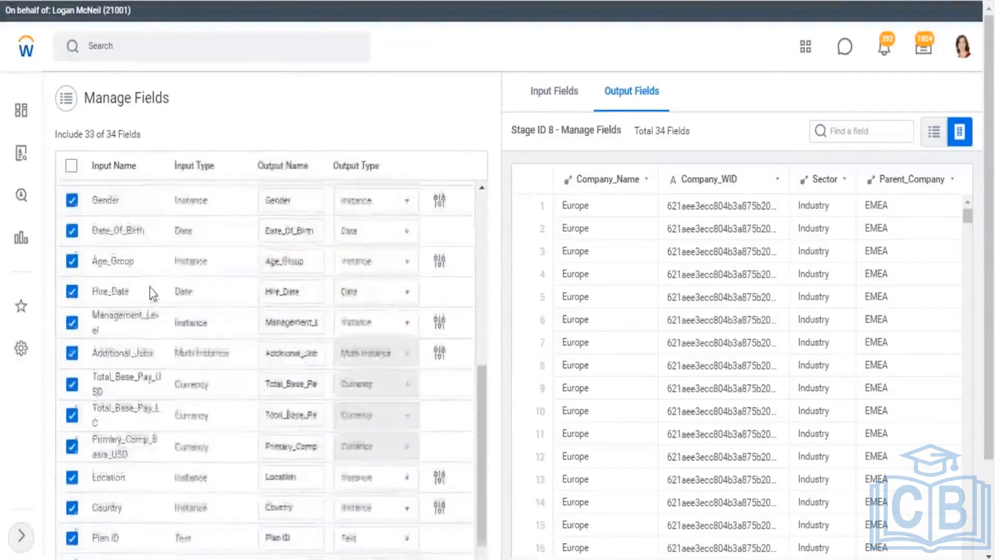
{"action": "scroll", "coordinate": [171, 325], "scroll_direction": "down", "scroll_amount": 3}
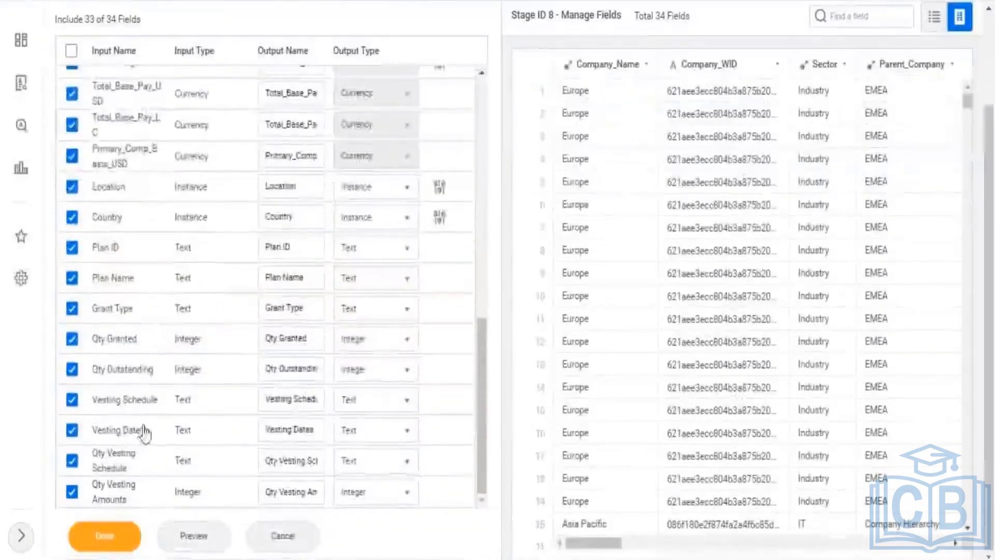
{"action": "scroll", "coordinate": [145, 422], "scroll_direction": "up", "scroll_amount": 10}
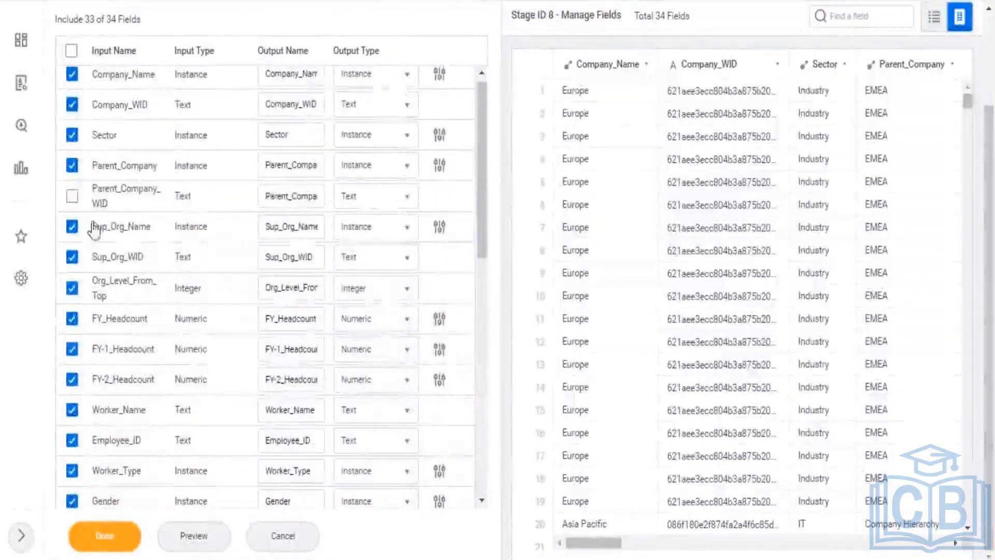
{"action": "left_click", "coordinate": [73, 105]}
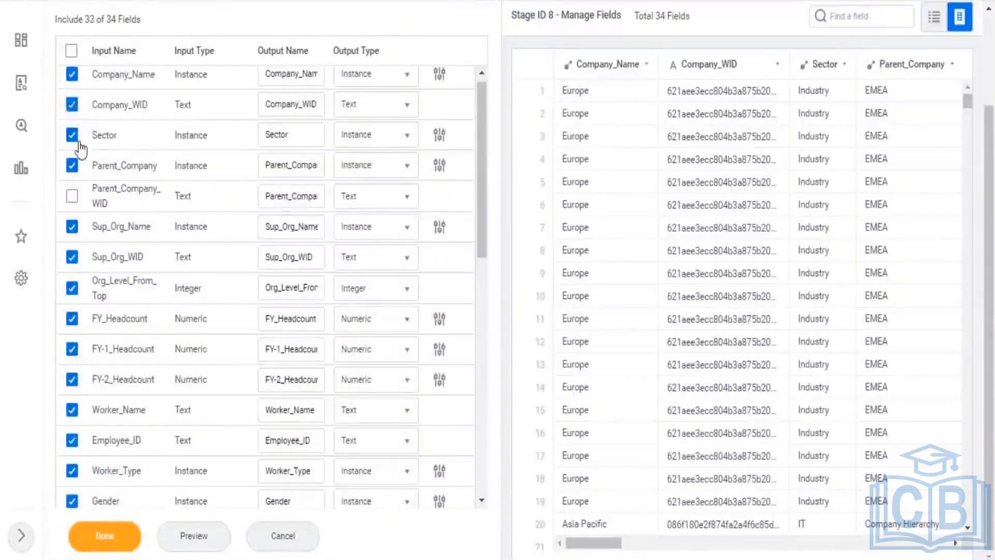
{"action": "left_click", "coordinate": [72, 257]}
{"action": "left_click", "coordinate": [119, 535]}
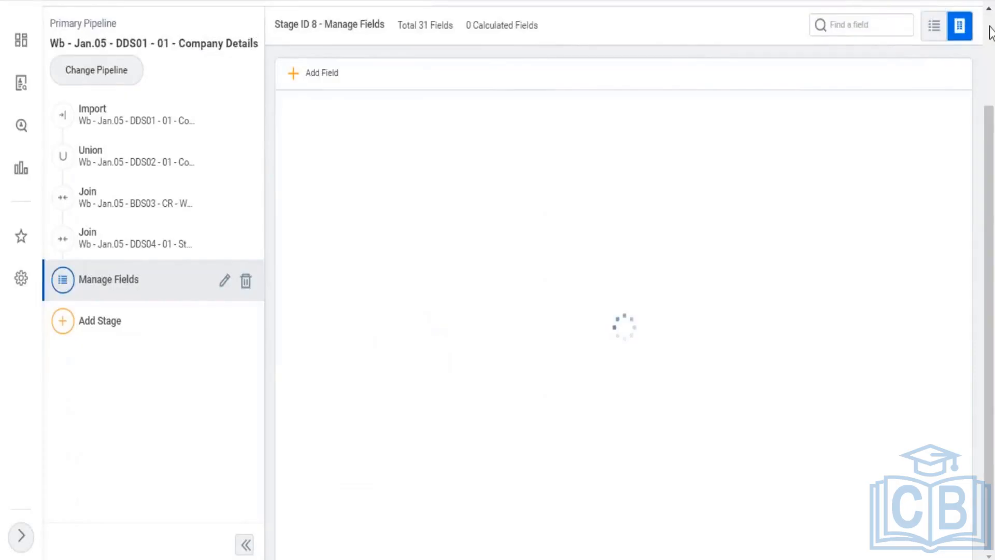
- Save the edited Company Details dataset and open its details page
{"action": "scroll", "coordinate": [970, 37], "scroll_direction": "up", "scroll_amount": 2}
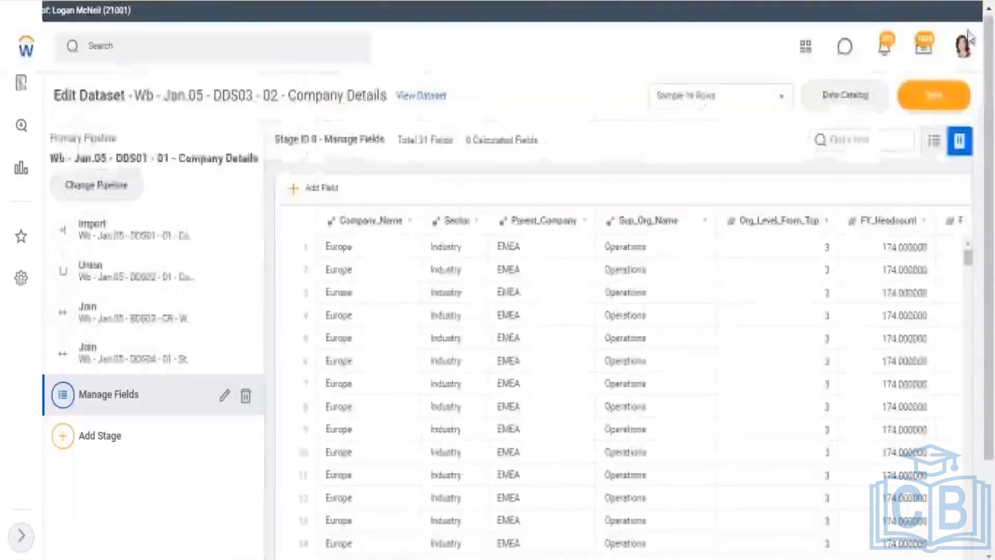
{"action": "left_click", "coordinate": [933, 95]}
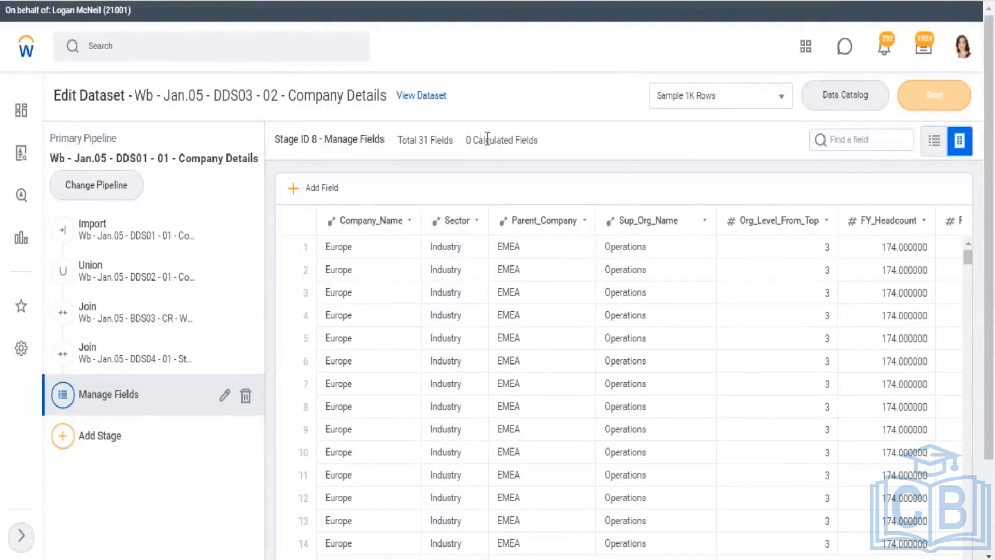
{"action": "left_click", "coordinate": [422, 96]}
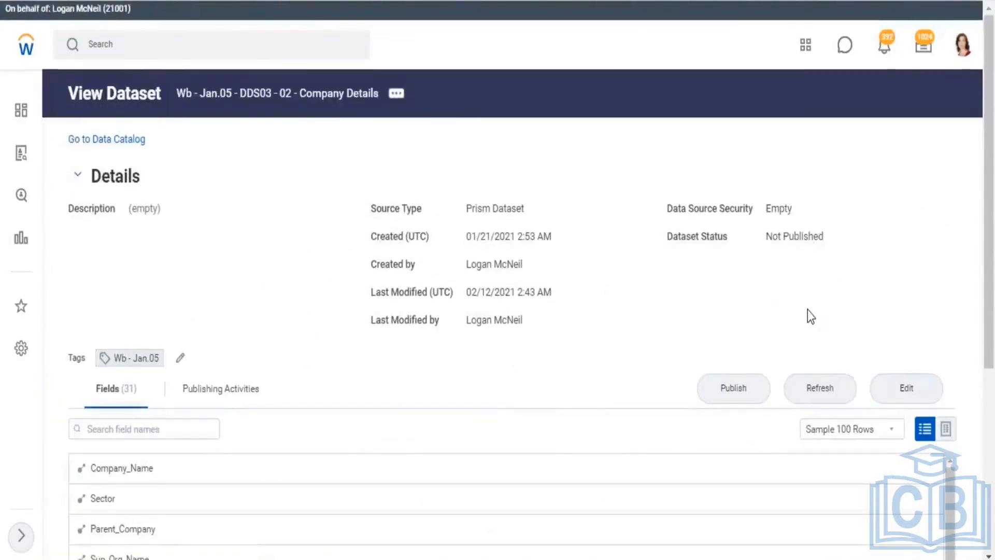
{"action": "scroll", "coordinate": [807, 310], "scroll_direction": "down", "scroll_amount": 2}
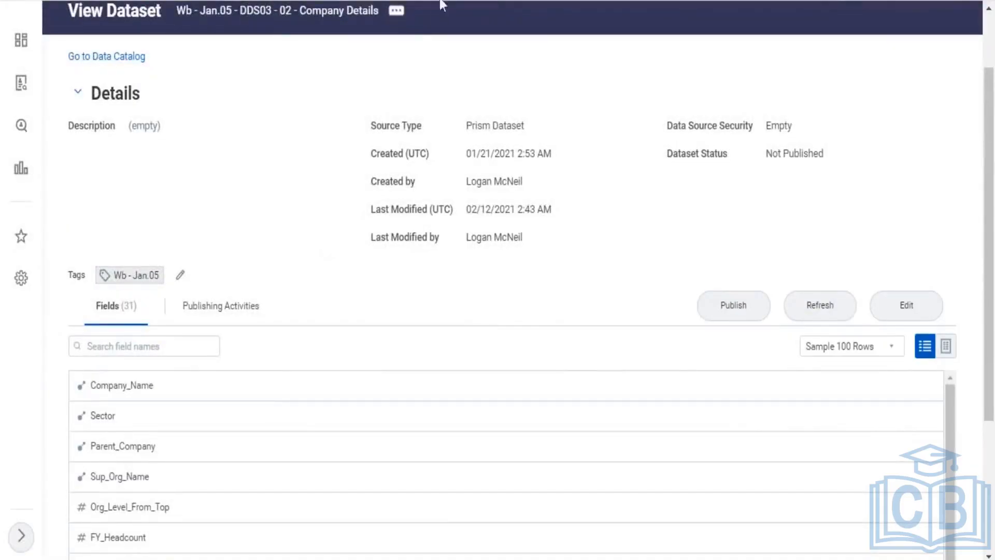
- Review the Prism usage totals in the Data Catalog's activities, then return to the publishing list and refresh it
{"action": "left_click", "coordinate": [104, 1]}
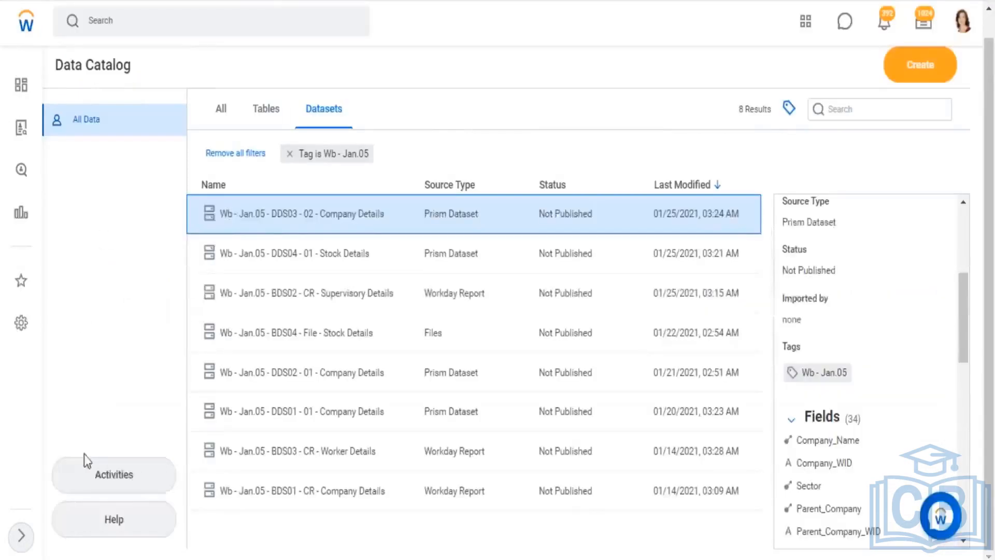
{"action": "left_click", "coordinate": [136, 479]}
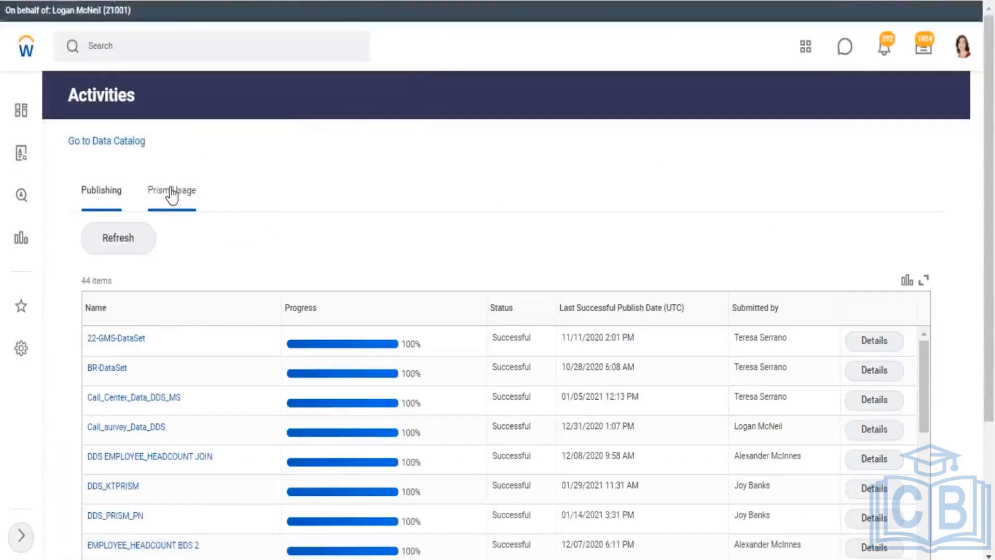
{"action": "left_click", "coordinate": [172, 196]}
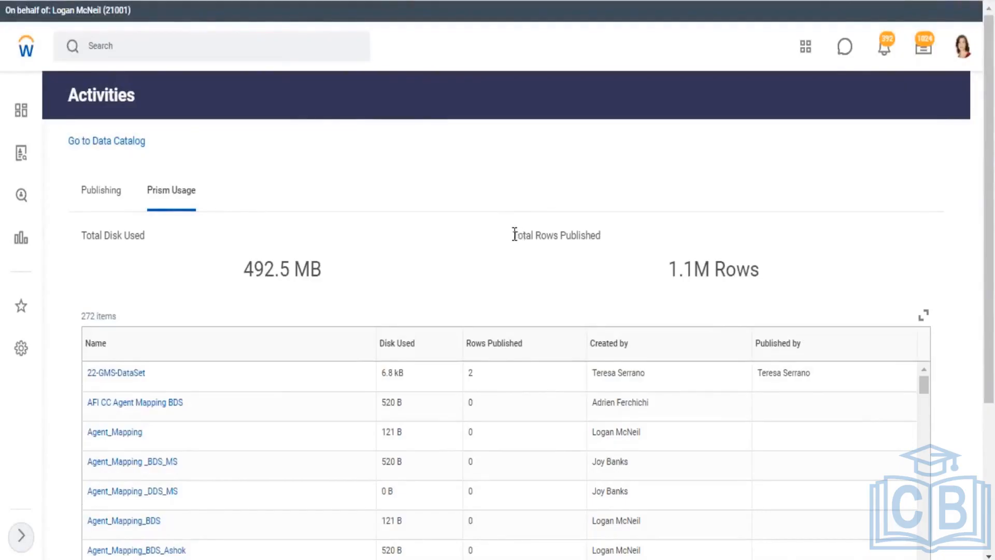
{"action": "left_click_drag", "start_coordinate": [525, 234], "coordinate": [608, 240]}
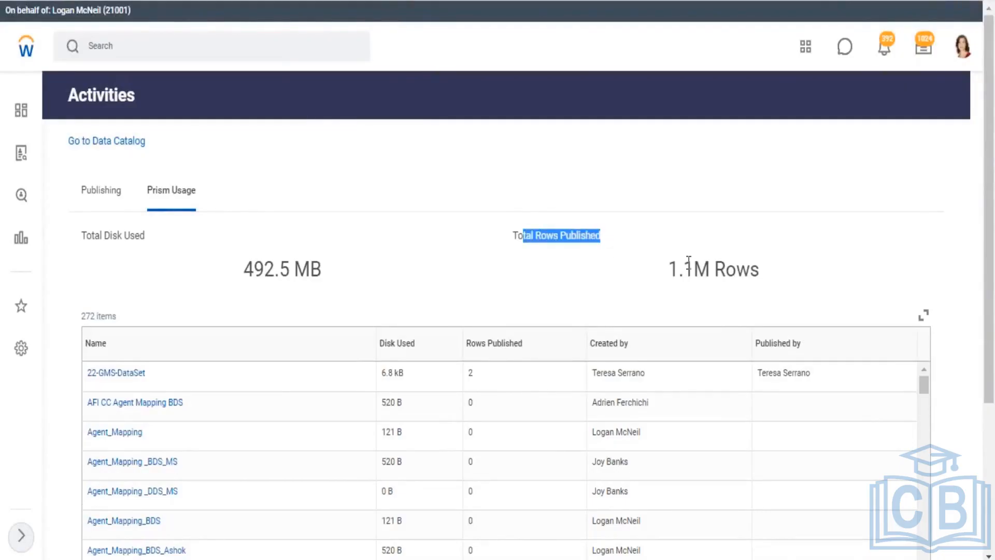
{"action": "left_click_drag", "start_coordinate": [669, 269], "coordinate": [762, 269]}
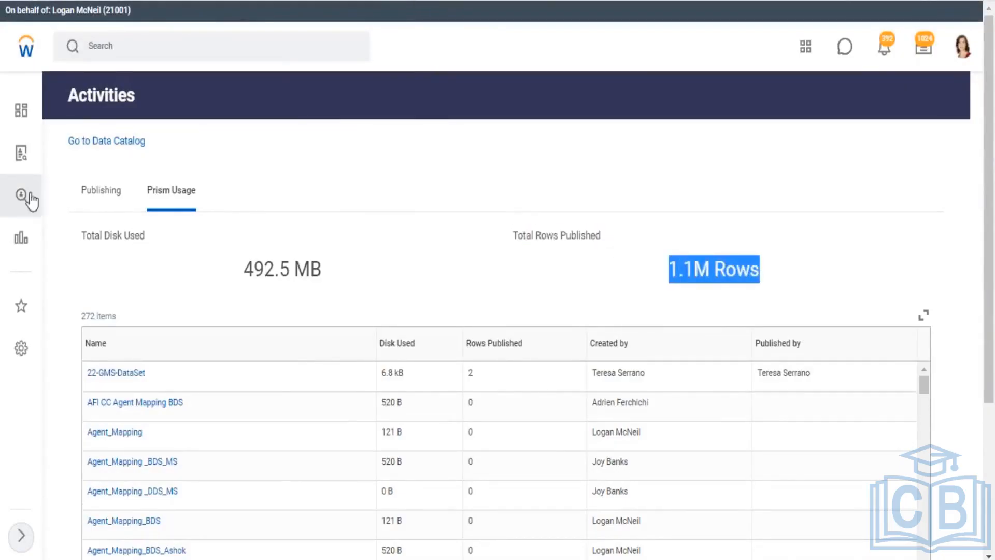
{"action": "left_click", "coordinate": [91, 194]}
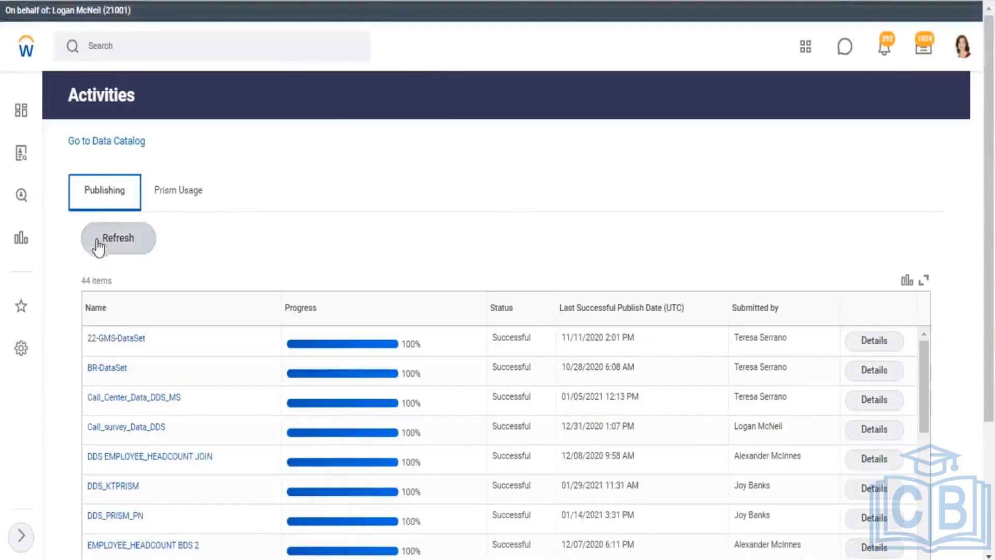
{"action": "left_click", "coordinate": [93, 249]}
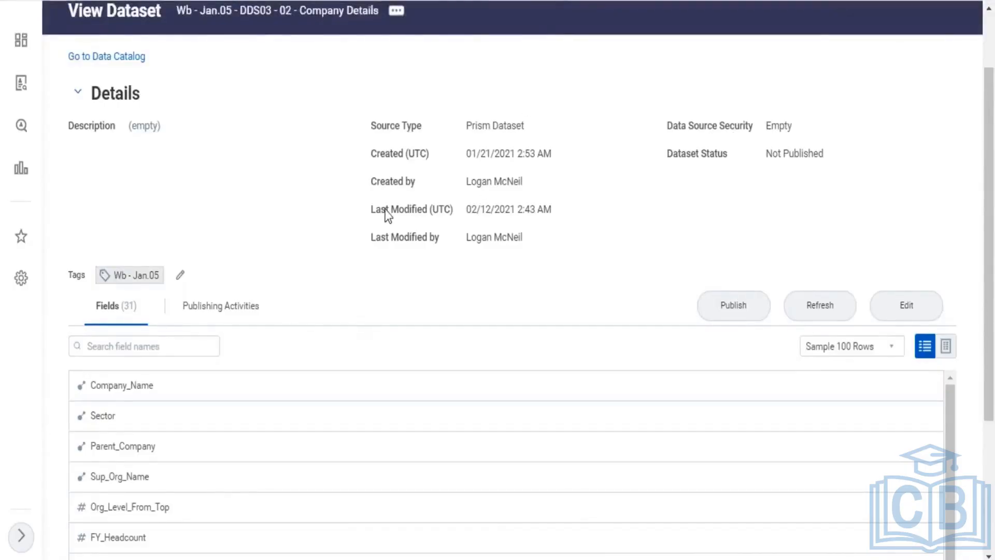
- Display the Company Details dataset's fields in table view and look through the sample rows
{"action": "scroll", "coordinate": [386, 214], "scroll_direction": "down", "scroll_amount": 4}
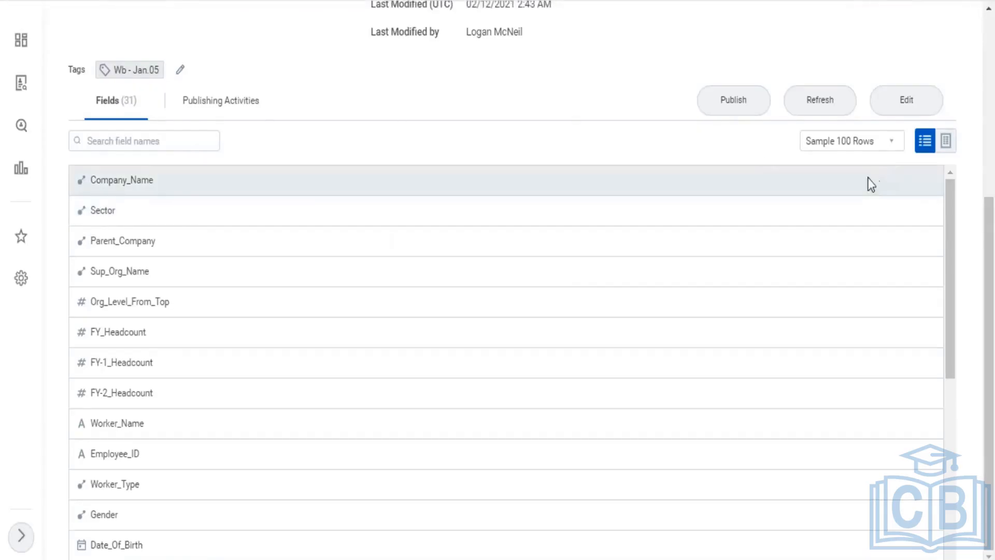
{"action": "left_click", "coordinate": [946, 141]}
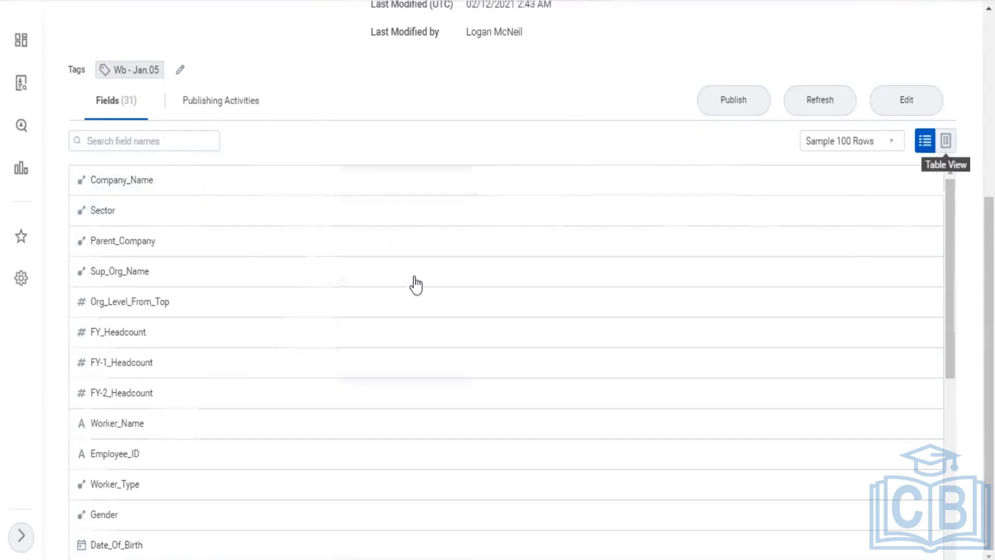
{"action": "scroll", "coordinate": [612, 350], "scroll_direction": "down", "scroll_amount": 3}
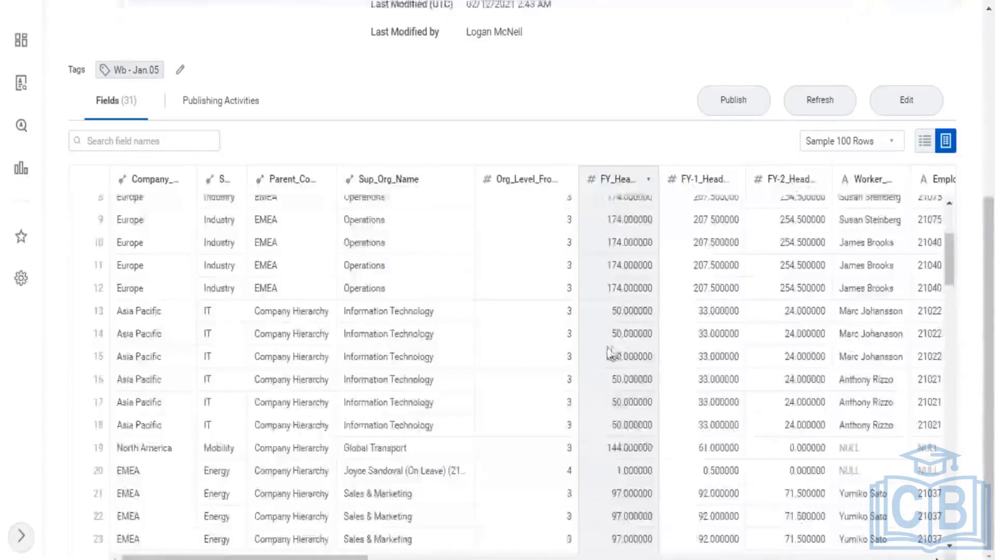
{"action": "scroll", "coordinate": [615, 350], "scroll_direction": "down", "scroll_amount": 10}
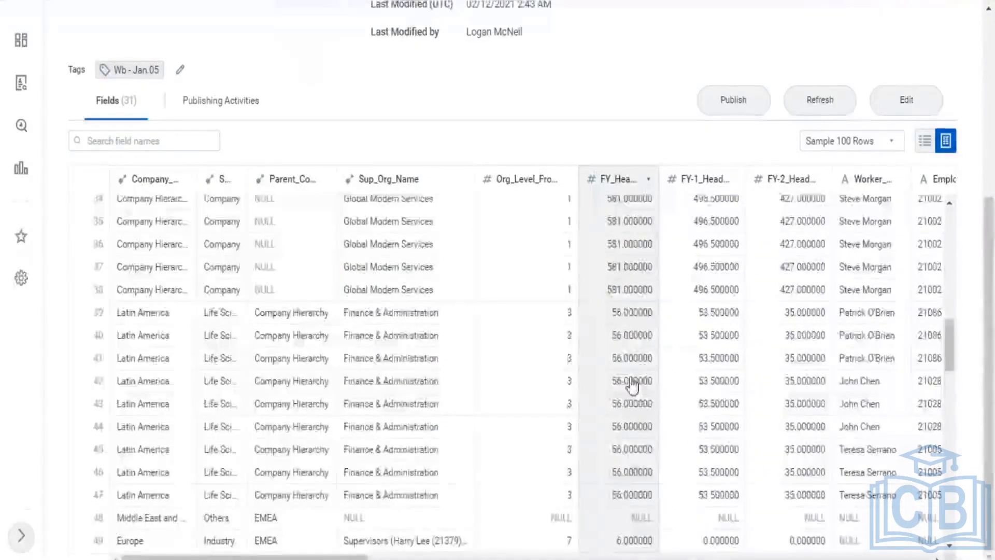
{"action": "scroll", "coordinate": [632, 385], "scroll_direction": "down", "scroll_amount": 8}
{"action": "scroll", "coordinate": [633, 385], "scroll_direction": "down", "scroll_amount": 3}
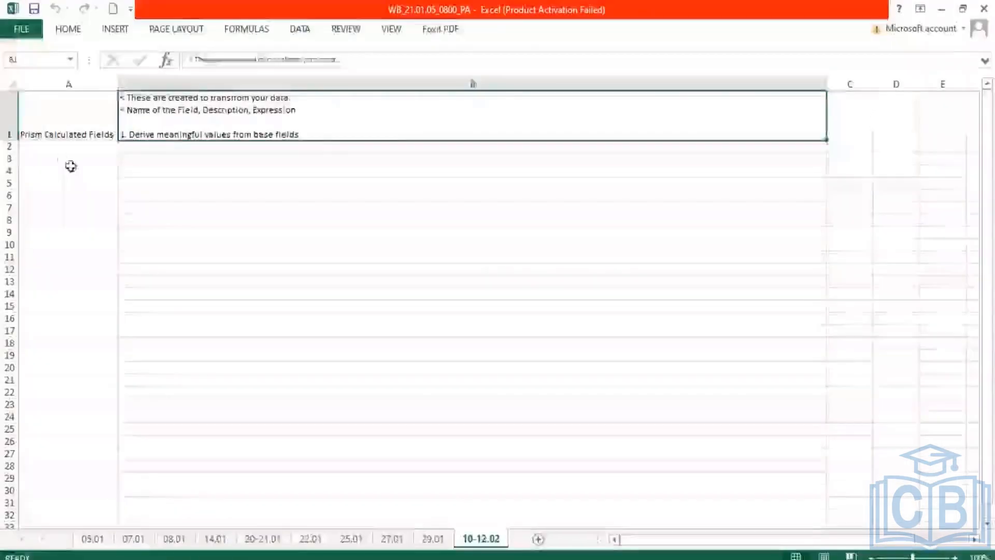
- Switch to the Excel workbook and enter "Publish Dataset" in cell A3 of the 10-12.02 sheet
{"action": "left_click", "coordinate": [70, 159]}
{"action": "type", "text": "P"}
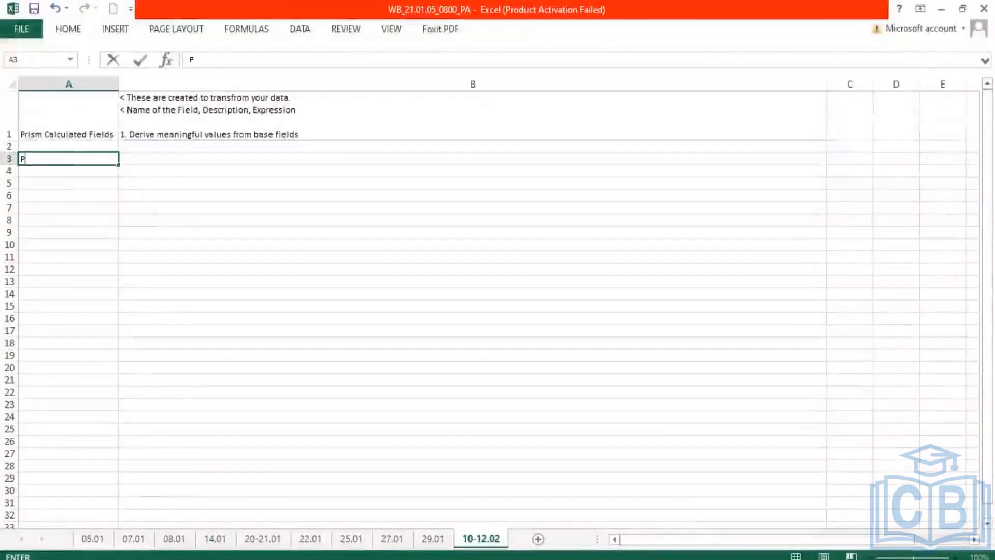
{"action": "type", "text": "ublish"}
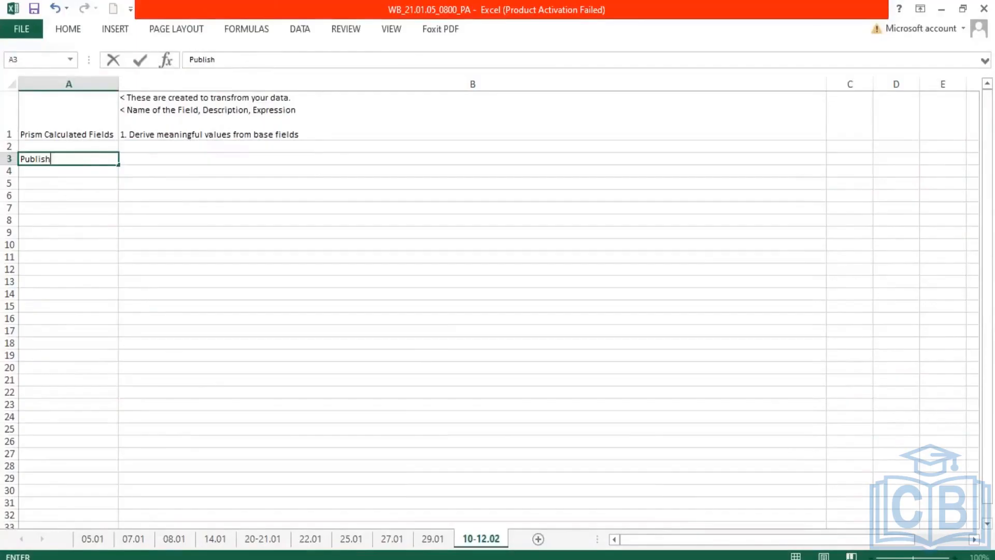
{"action": "type", "text": " Dataset"}
{"action": "key", "text": "Tab"}
- Write "< Publishing a Dataset makes the data available for analysis - Building Reports and Visualizations." in cell B3
{"action": "type", "text": "< P"}
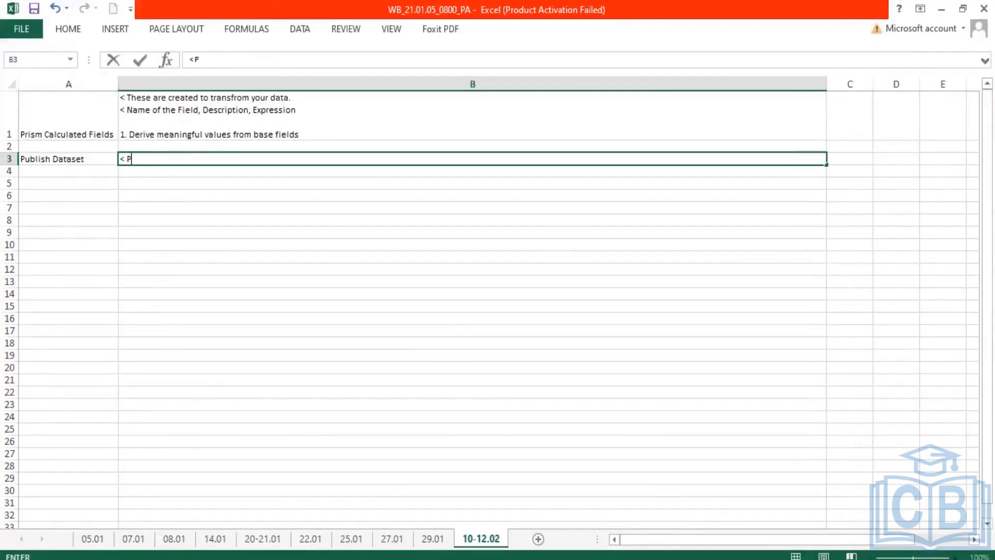
{"action": "type", "text": "ublishing a Dataset "}
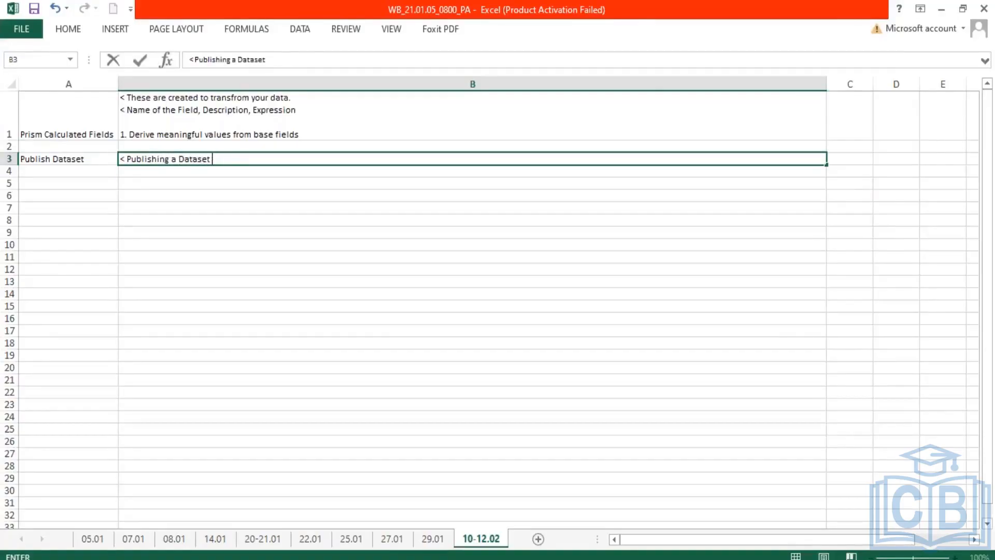
{"action": "type", "text": "makes the data"}
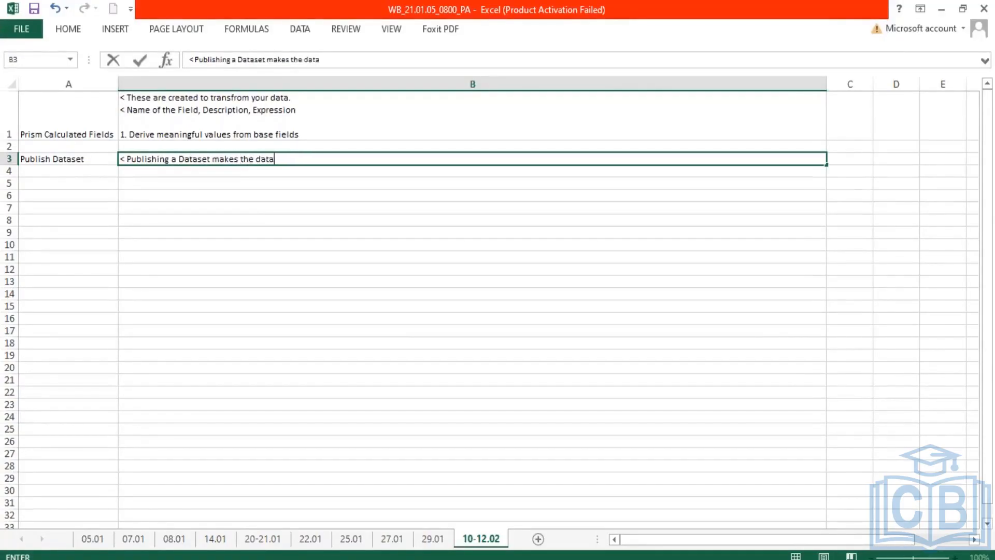
{"action": "type", "text": " available for analysis"}
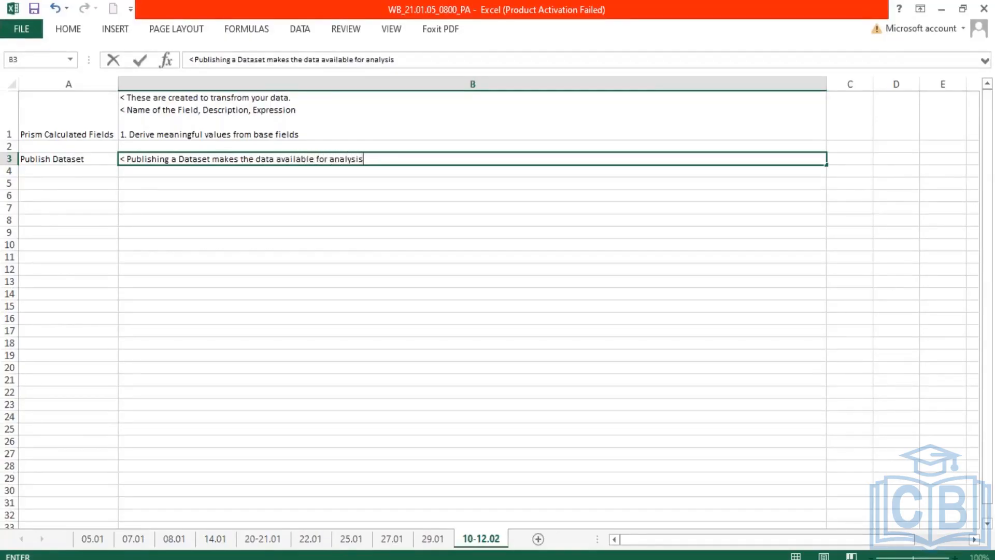
{"action": "type", "text": " - Buidi"}
{"action": "key", "text": "BackSpace"}
{"action": "key", "text": "BackSpace"}
{"action": "key", "text": "BackSpace"}
{"action": "type", "text": "illd"}
{"action": "key", "text": "BackSpace"}
{"action": "key", "text": "BackSpace"}
{"action": "type", "text": "ding Reports and"}
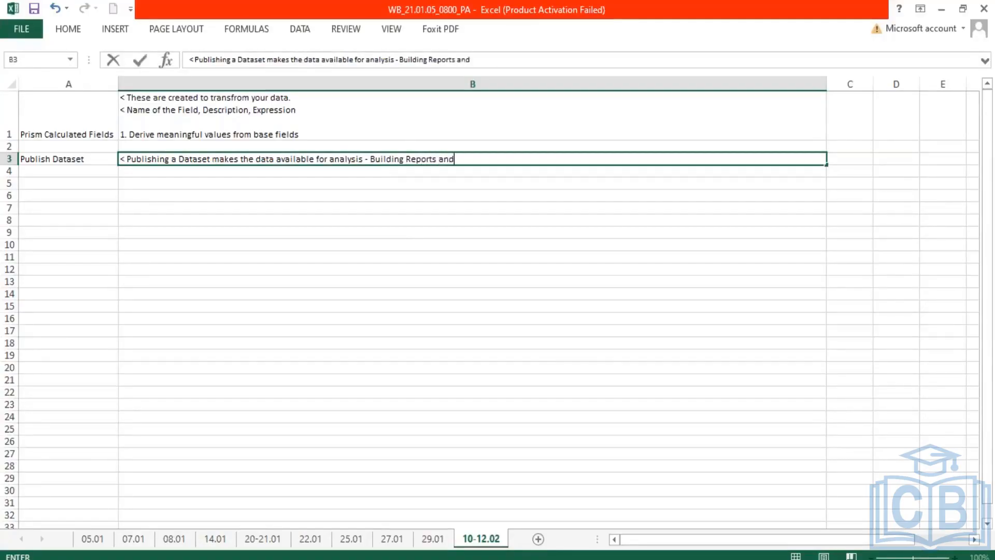
{"action": "type", "text": " Visualizations"}
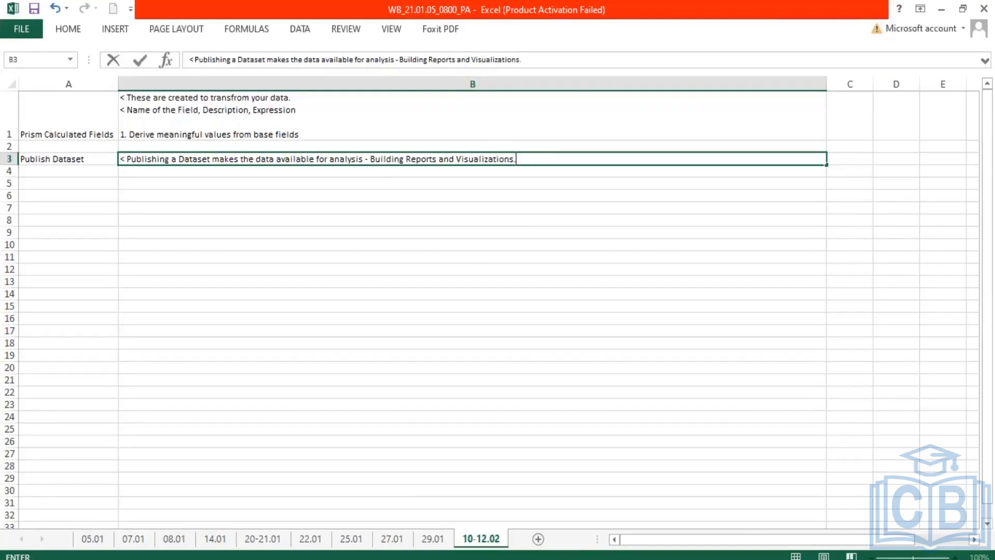
{"action": "type", "text": "."}
- Add the line "1. Workday creates a Prism Data Source" within cell B3
{"action": "key", "text": "alt+Return"}
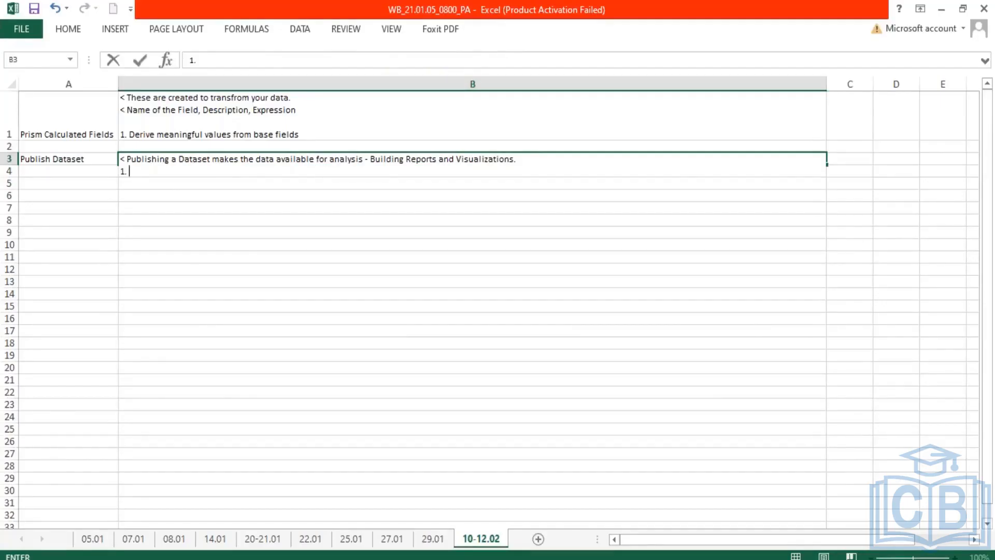
{"action": "type", "text": "1. Data"}
{"action": "key", "text": "BackSpace"}
{"action": "key", "text": "BackSpace"}
{"action": "key", "text": "BackSpace"}
{"action": "key", "text": "BackSpace"}
{"action": "type", "text": "Workday crea"}
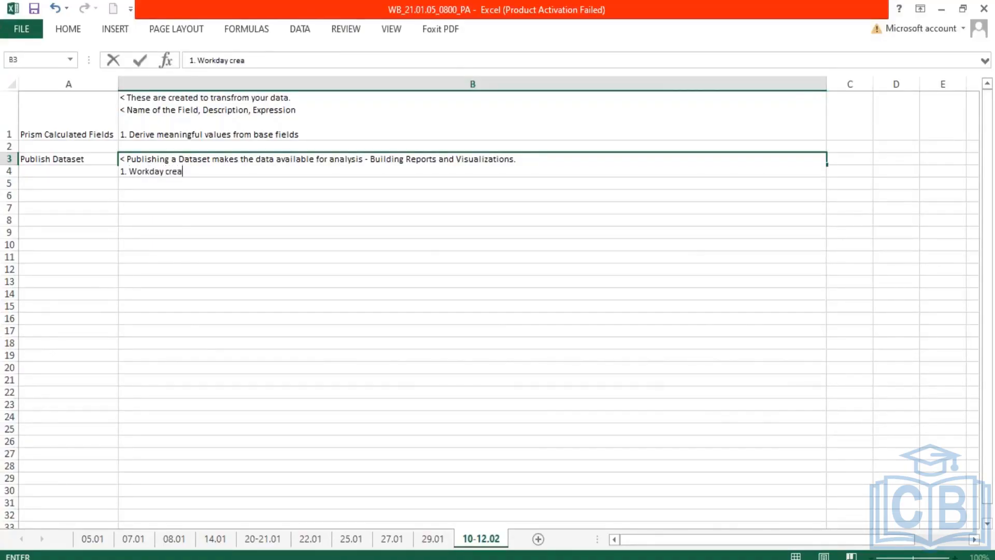
{"action": "type", "text": "tes a Prism Data So"}
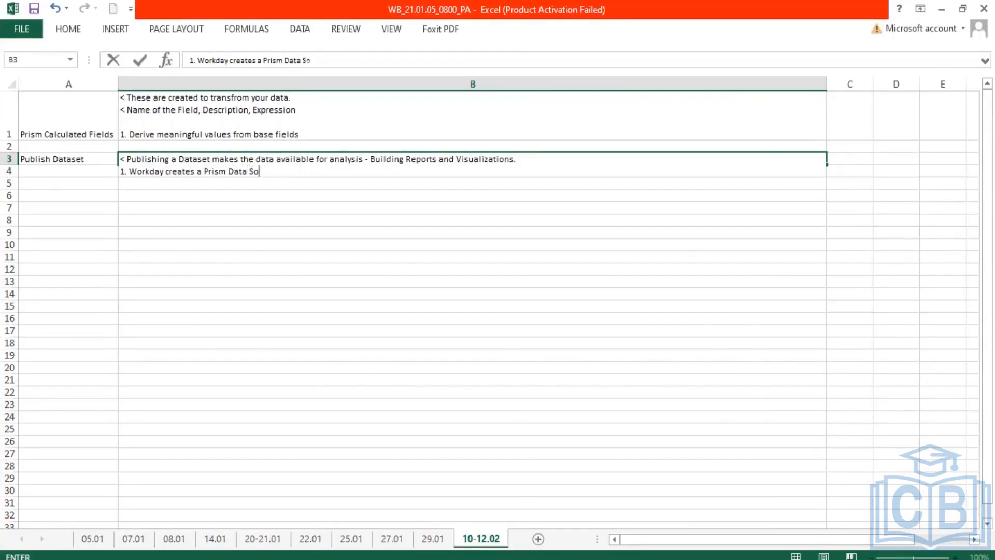
{"action": "type", "text": "urce"}
- Add the line "2. Applies the Security Restrictions" below the first numbered note in cell B3
{"action": "key", "text": "alt+Return"}
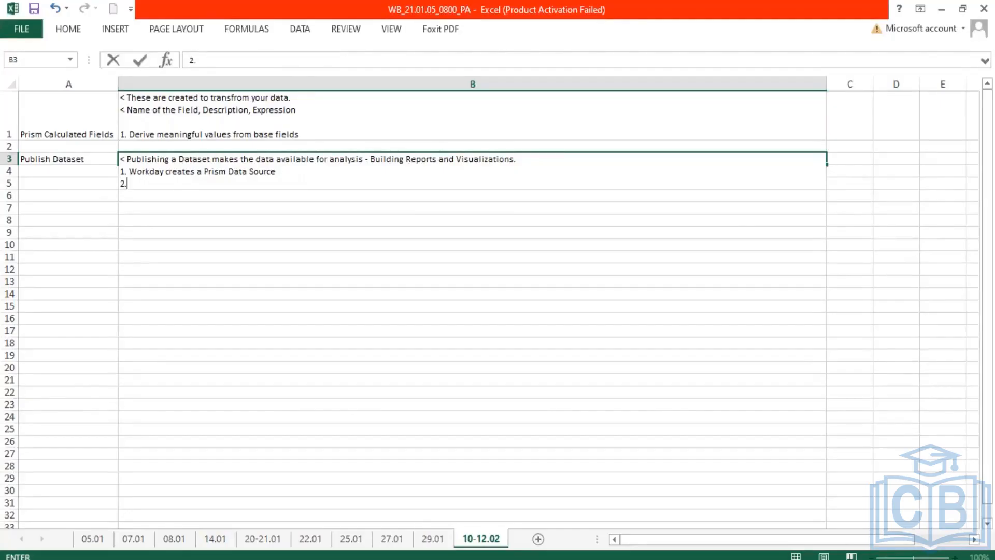
{"action": "type", "text": "pplies the Se"}
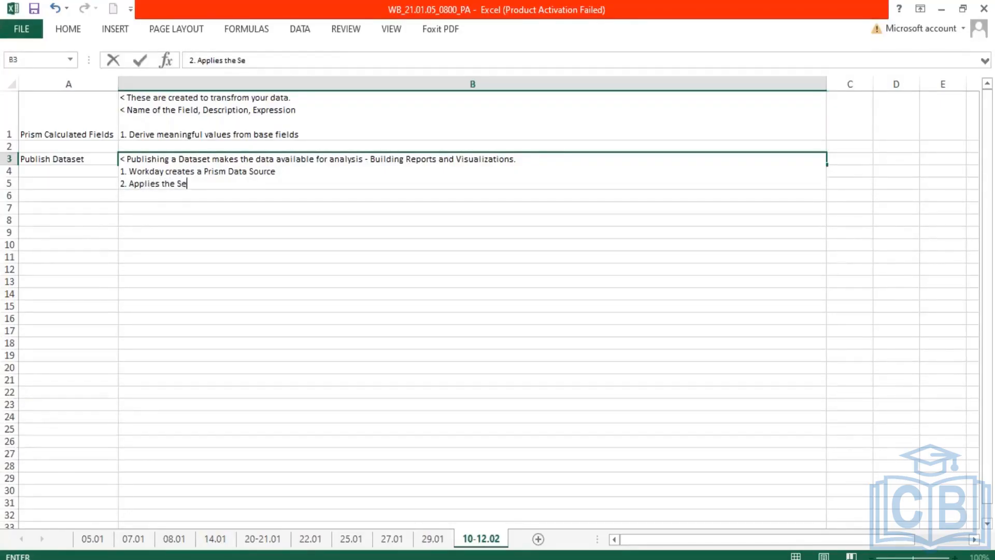
{"action": "type", "text": "curity REstrictions"}
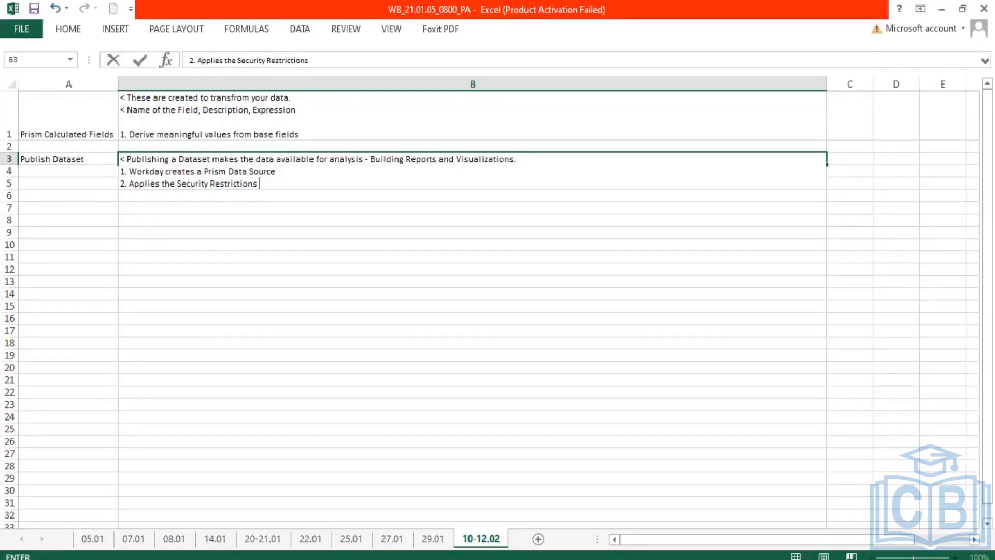
- Switch to the Company Details dataset in Workday and check its Data Source Security value in the details
{"action": "left_click", "coordinate": [236, 518]}
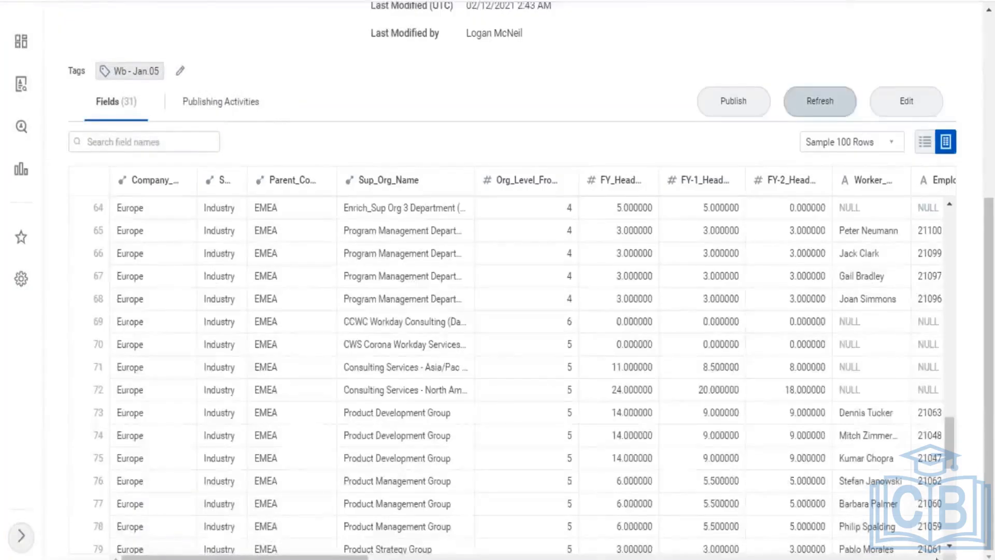
{"action": "scroll", "coordinate": [820, 100], "scroll_direction": "up", "scroll_amount": 5}
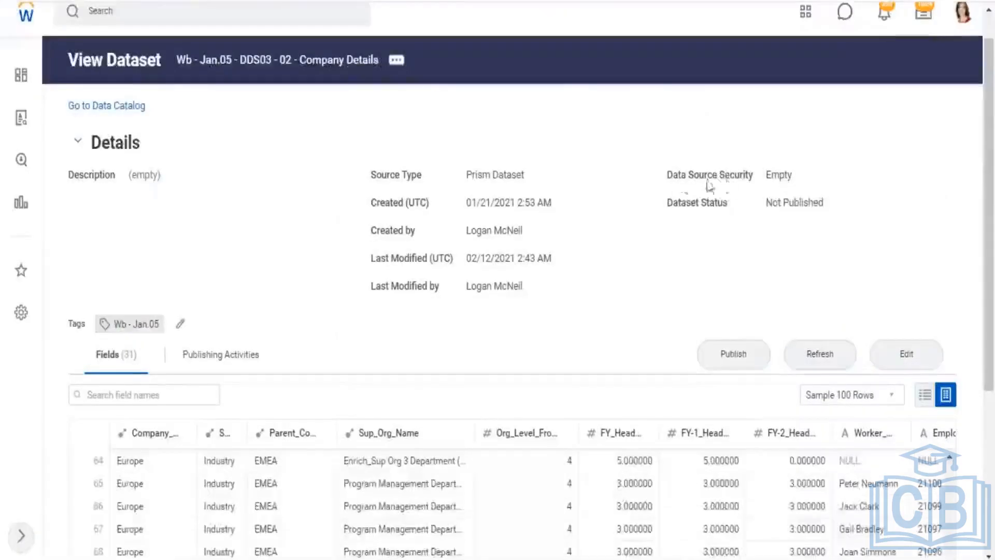
{"action": "left_click_drag", "start_coordinate": [721, 178], "coordinate": [790, 180]}
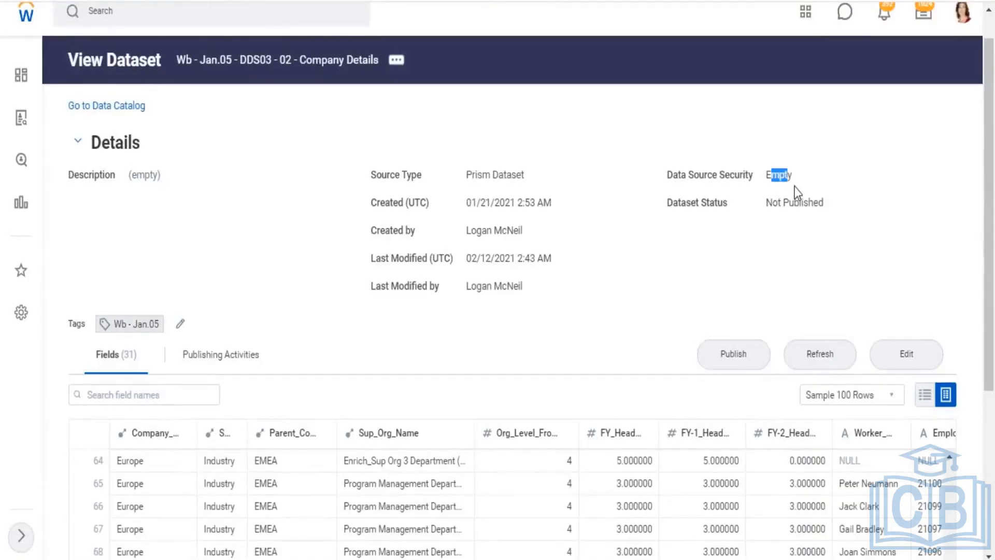
- Return to the Excel workbook, complete the second note in cell B3 with "on the Data." and start line 3
{"action": "key", "text": "alt+Tab"}
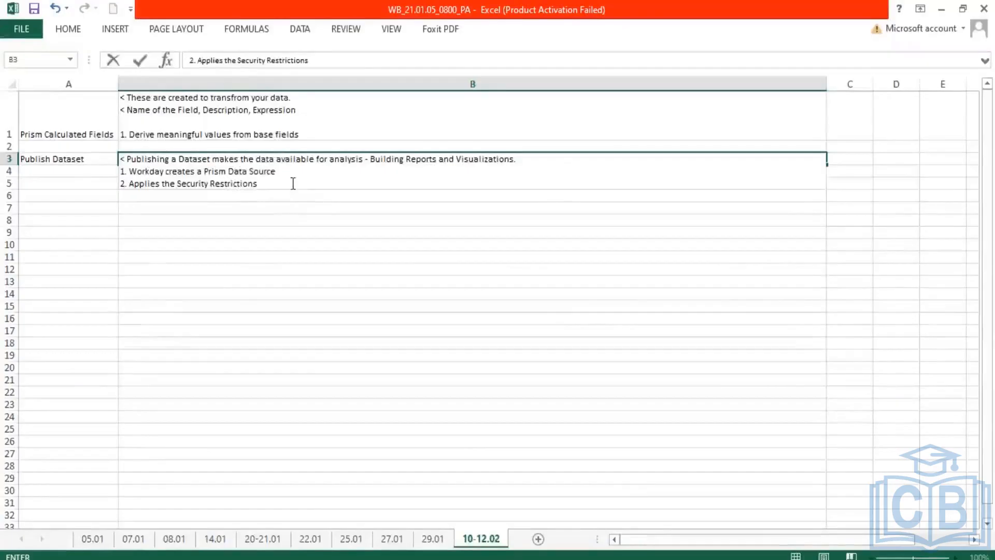
{"action": "type", "text": "on the DAta."}
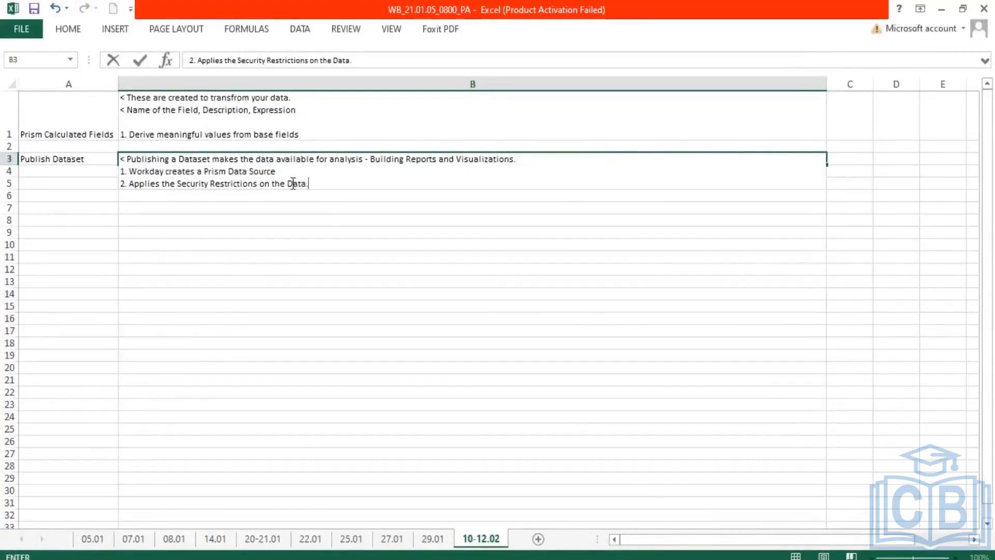
{"action": "key", "text": "alt+Return"}
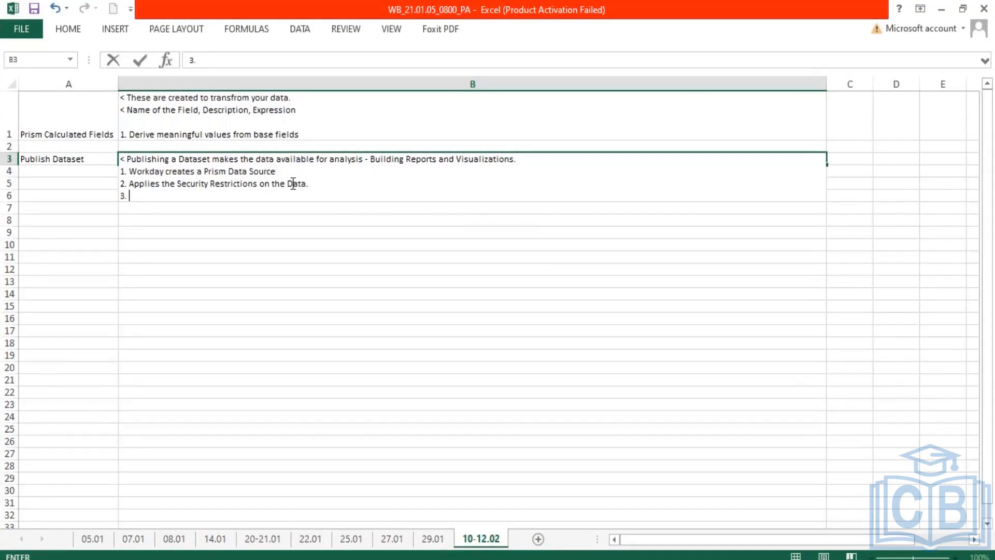
- Complete the third line of cell B3 as "3. Loads the Data source with Transformed Data"
{"action": "left_click", "coordinate": [293, 184]}
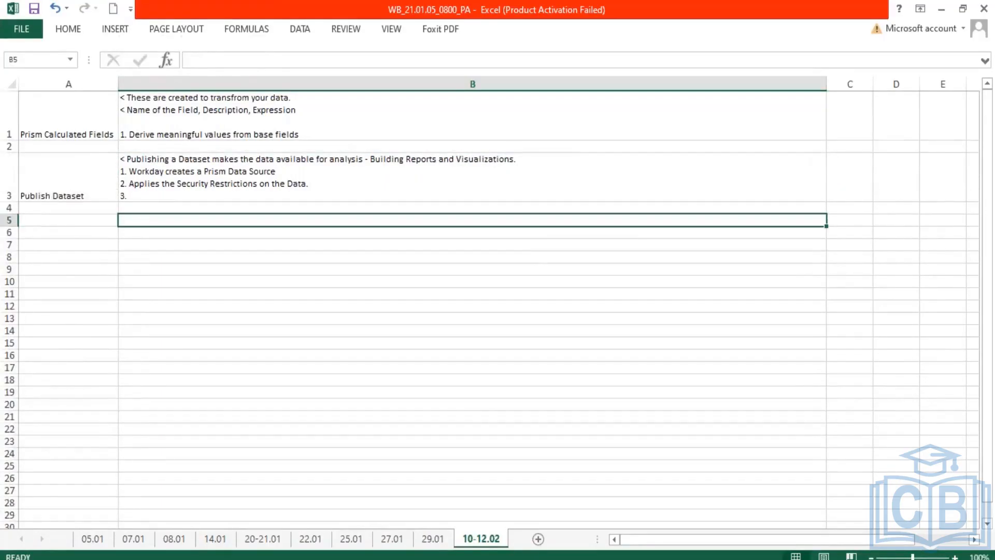
{"action": "double_click", "coordinate": [144, 192]}
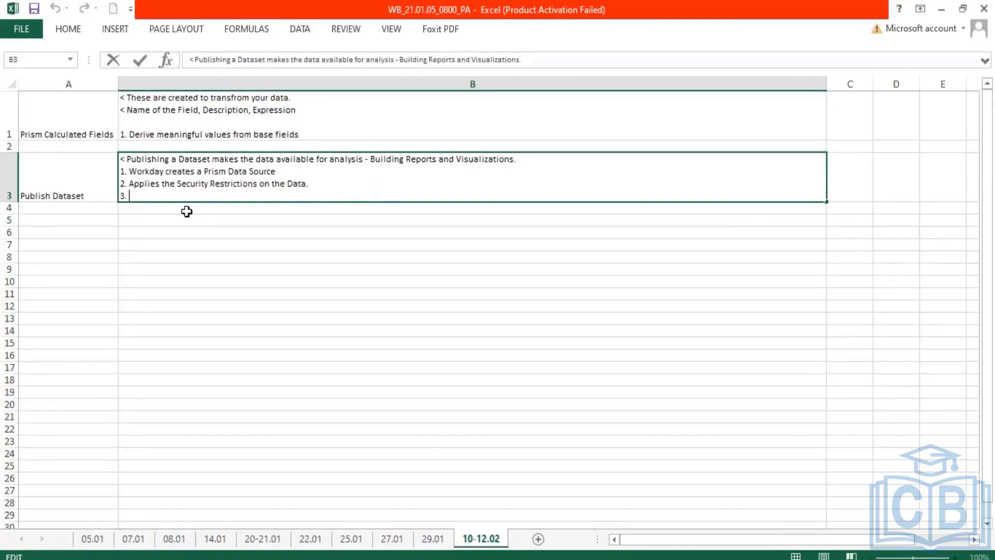
{"action": "type", "text": "Loads the "}
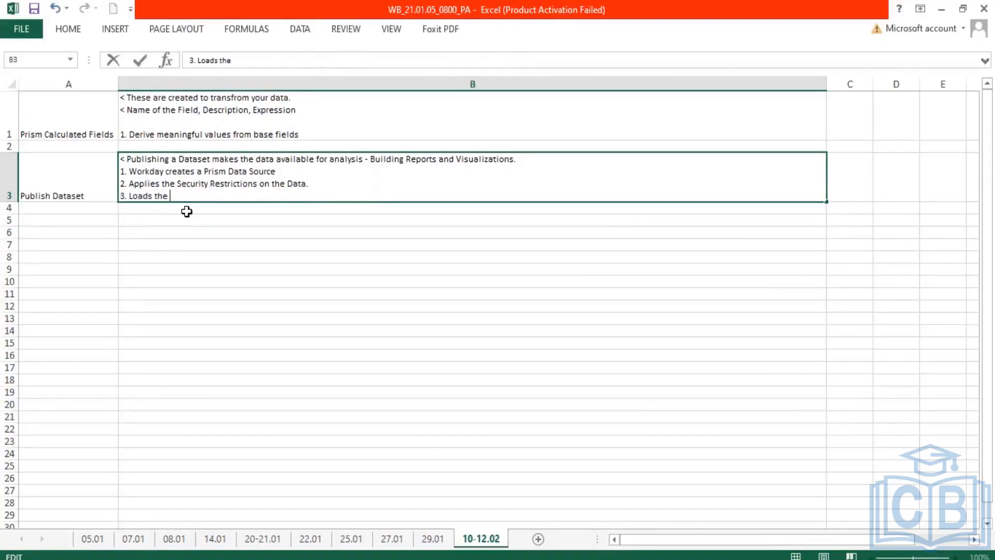
{"action": "type", "text": "Data w"}
{"action": "key", "text": "BackSpace"}
{"action": "type", "text": "source with"}
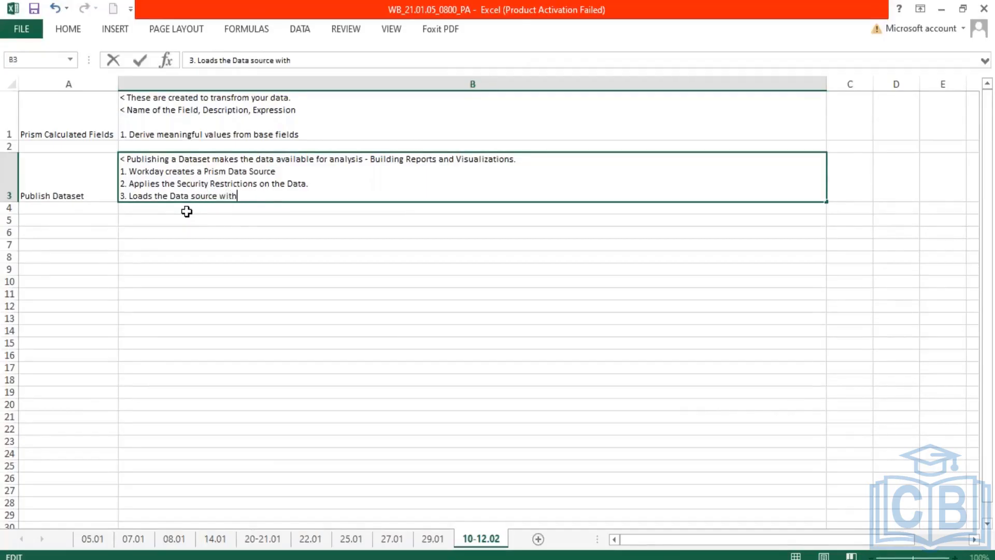
{"action": "type", "text": " Transformed Data"}
{"action": "key", "text": "Return"}
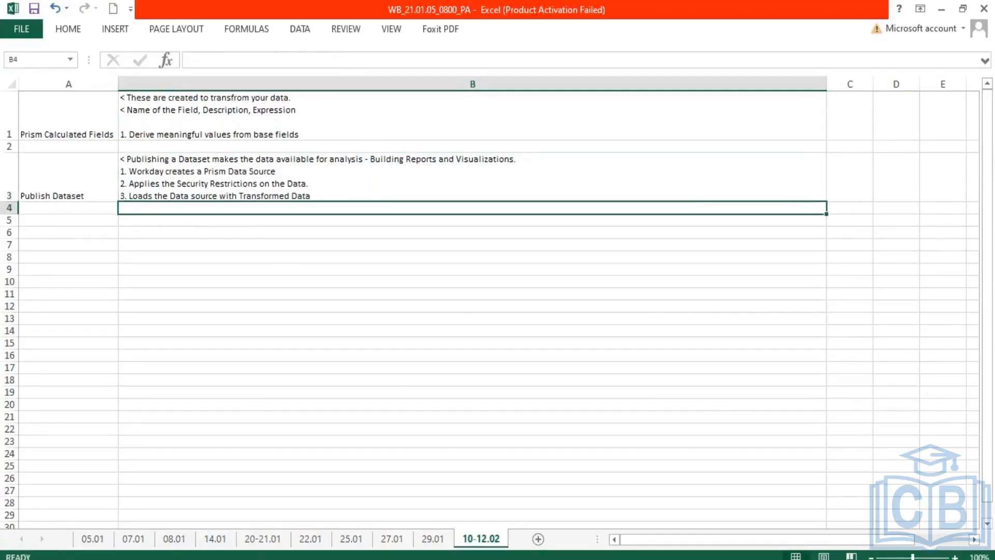
- Switch to the Company Details dataset in Workday and review its sample rows
{"action": "left_click", "coordinate": [246, 525]}
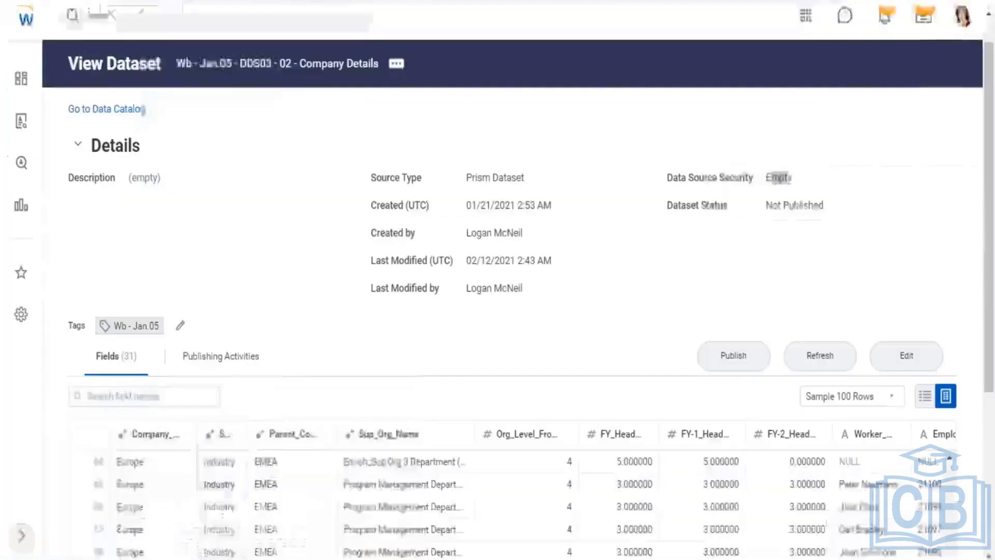
{"action": "scroll", "coordinate": [516, 391], "scroll_direction": "down", "scroll_amount": 3}
{"action": "scroll", "coordinate": [466, 331], "scroll_direction": "down", "scroll_amount": 3}
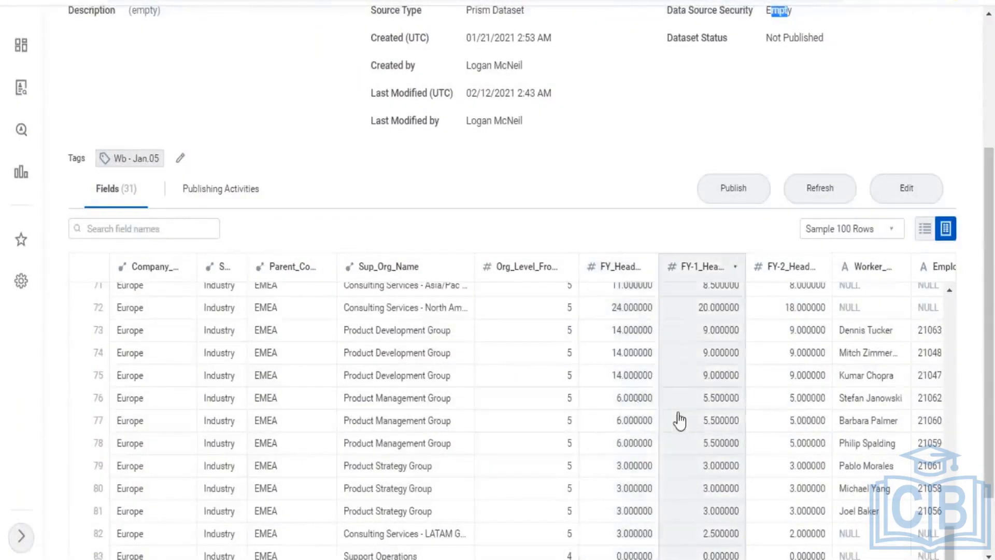
{"action": "scroll", "coordinate": [871, 347], "scroll_direction": "up", "scroll_amount": 2}
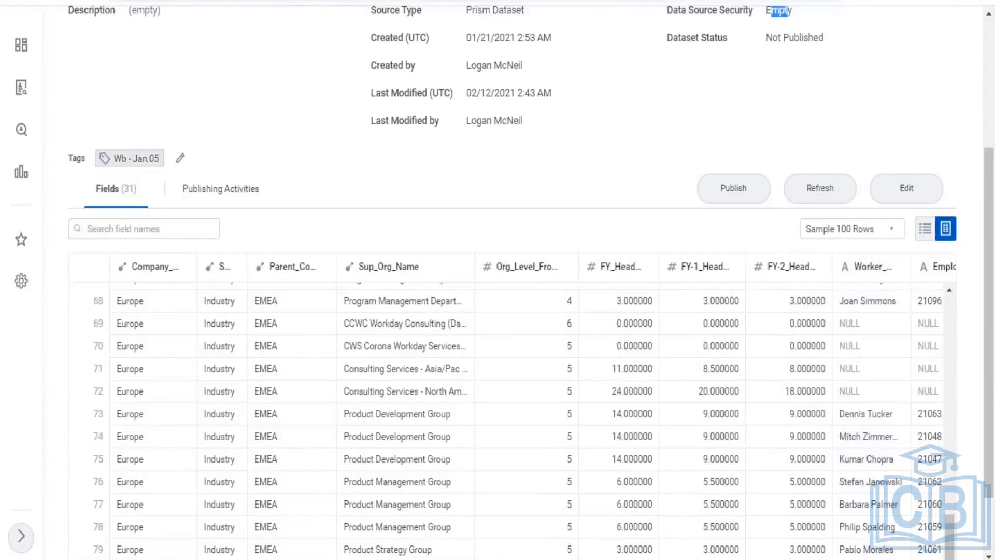
- Switch to the Excel workbook and review the Boolean replacement rule in the Null Values notes on sheet 27.01
{"action": "left_click", "coordinate": [260, 529]}
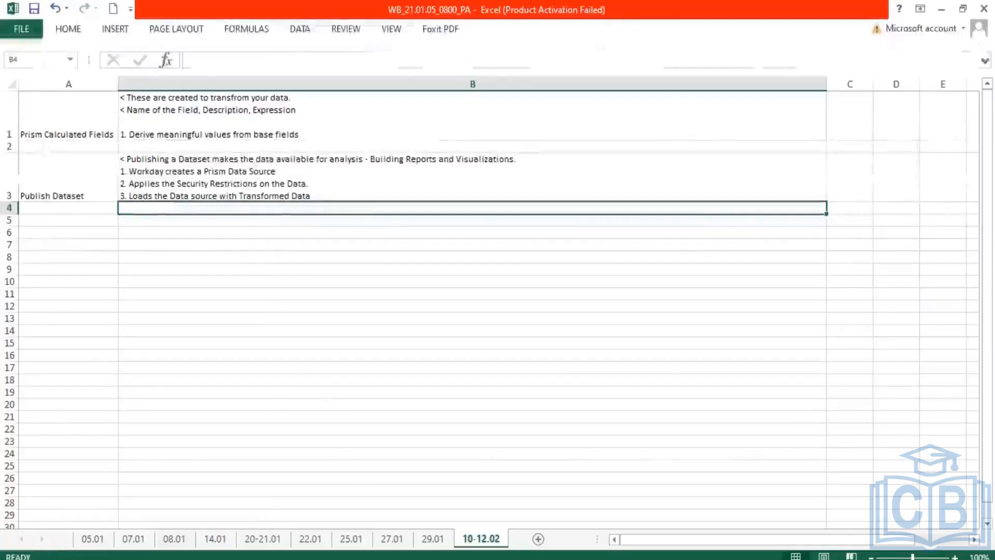
{"action": "left_click", "coordinate": [433, 538]}
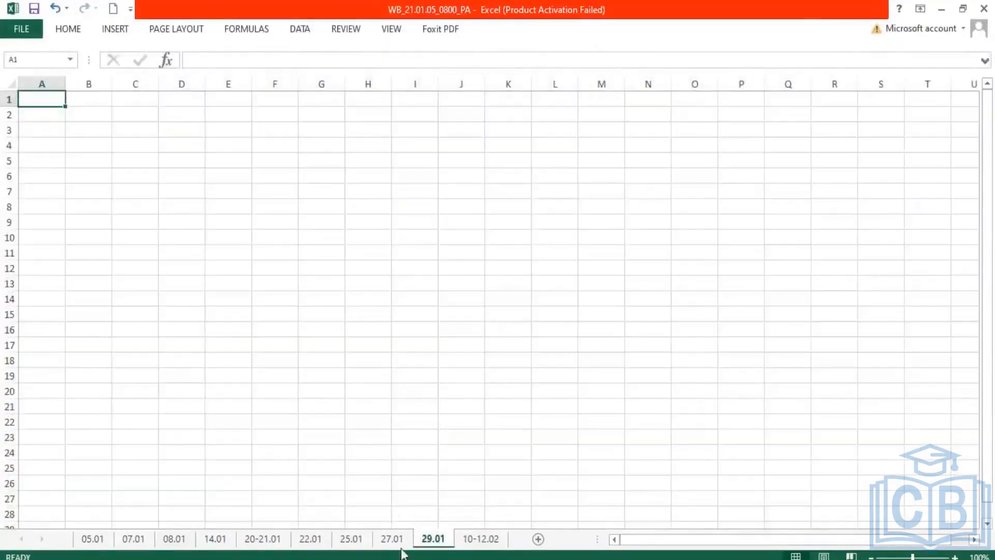
{"action": "left_click", "coordinate": [392, 538]}
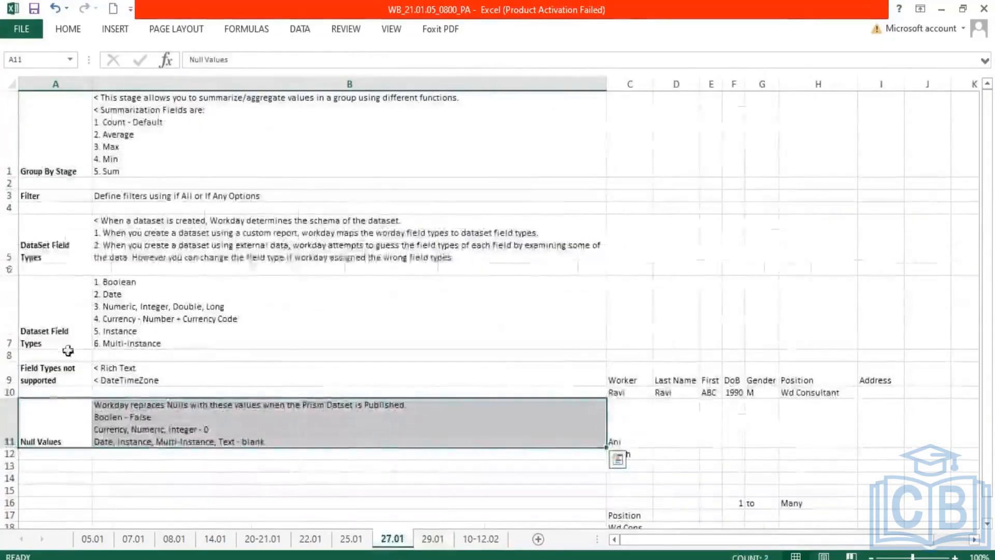
{"action": "double_click", "coordinate": [185, 430]}
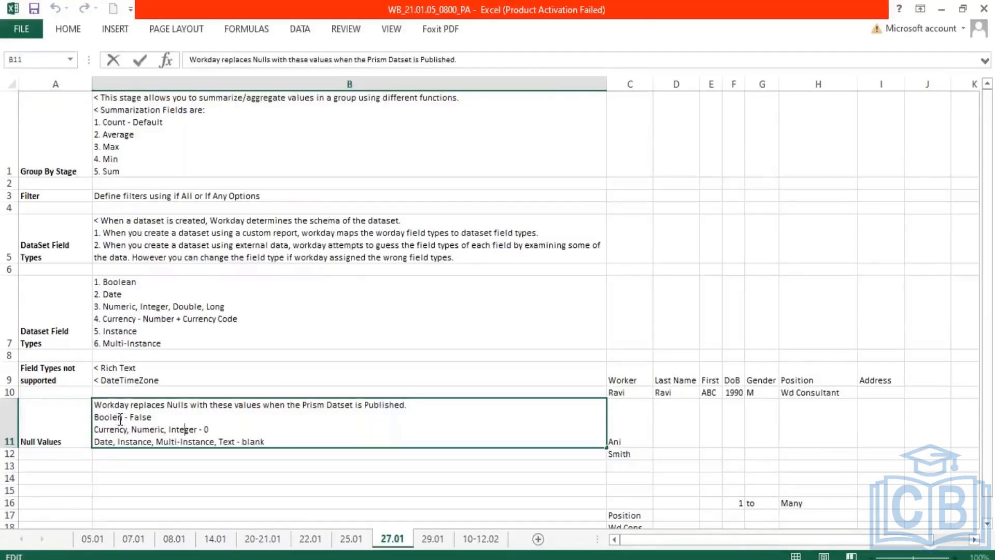
{"action": "left_click_drag", "start_coordinate": [123, 418], "coordinate": [92, 419]}
{"action": "left_click_drag", "start_coordinate": [152, 418], "coordinate": [130, 422]}
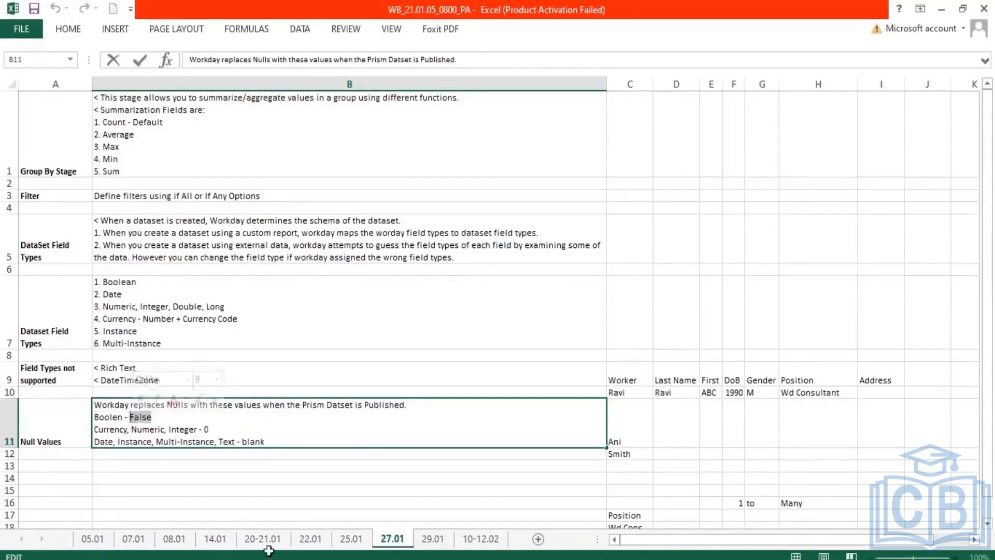
- Switch to the Workday dataset and look through the headcount columns in the sample rows down to row 100
{"action": "left_click", "coordinate": [155, 559]}
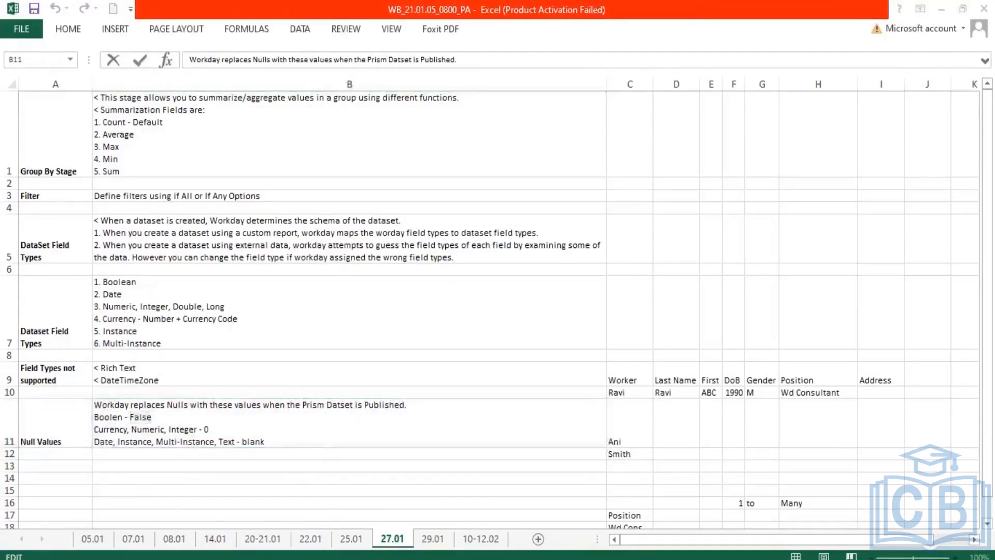
{"action": "left_click", "coordinate": [233, 529]}
{"action": "scroll", "coordinate": [819, 240], "scroll_direction": "down", "scroll_amount": 1}
{"action": "scroll", "coordinate": [819, 240], "scroll_direction": "down", "scroll_amount": 1}
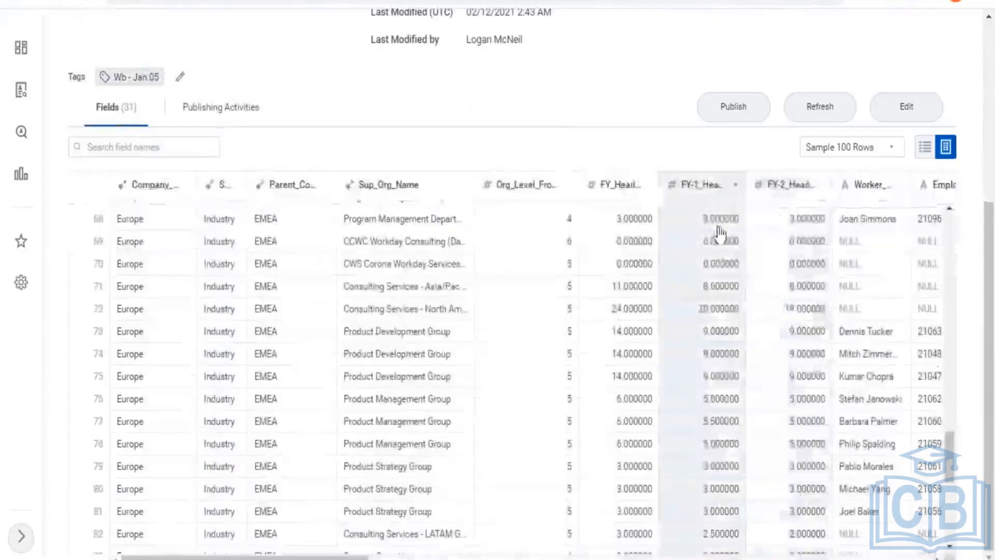
{"action": "scroll", "coordinate": [713, 326], "scroll_direction": "down", "scroll_amount": 5}
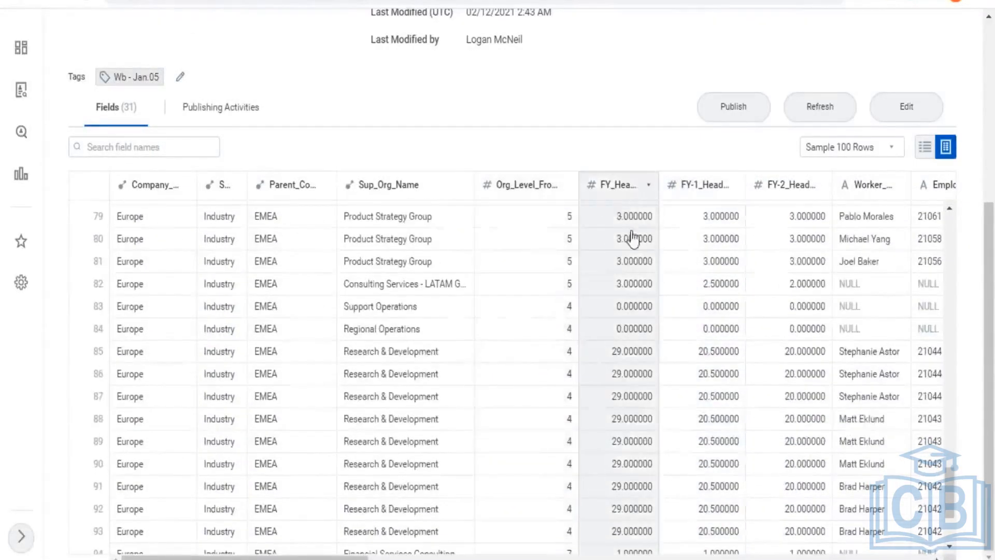
{"action": "scroll", "coordinate": [674, 350], "scroll_direction": "down", "scroll_amount": 3}
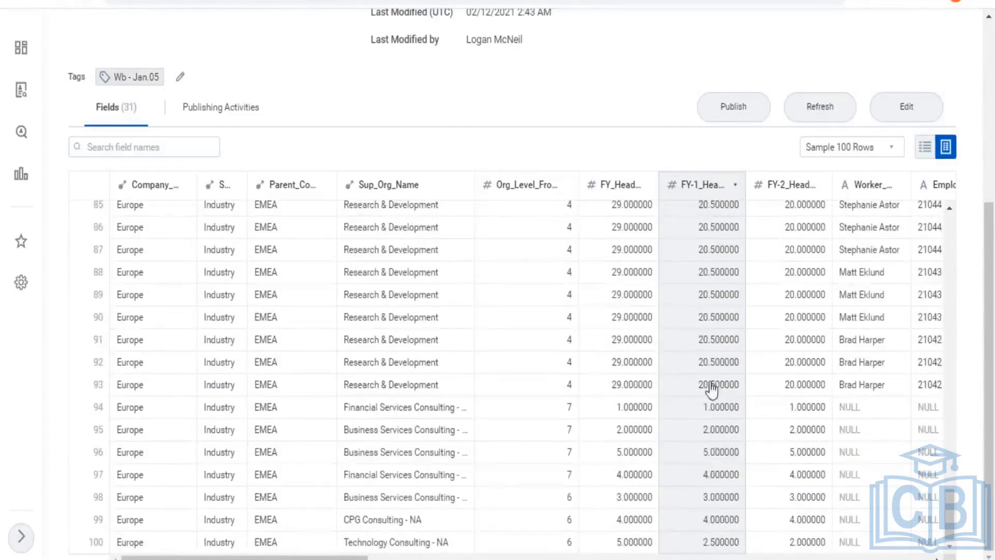
{"action": "scroll", "coordinate": [722, 415], "scroll_direction": "up", "scroll_amount": 3}
{"action": "scroll", "coordinate": [718, 399], "scroll_direction": "up", "scroll_amount": 8}
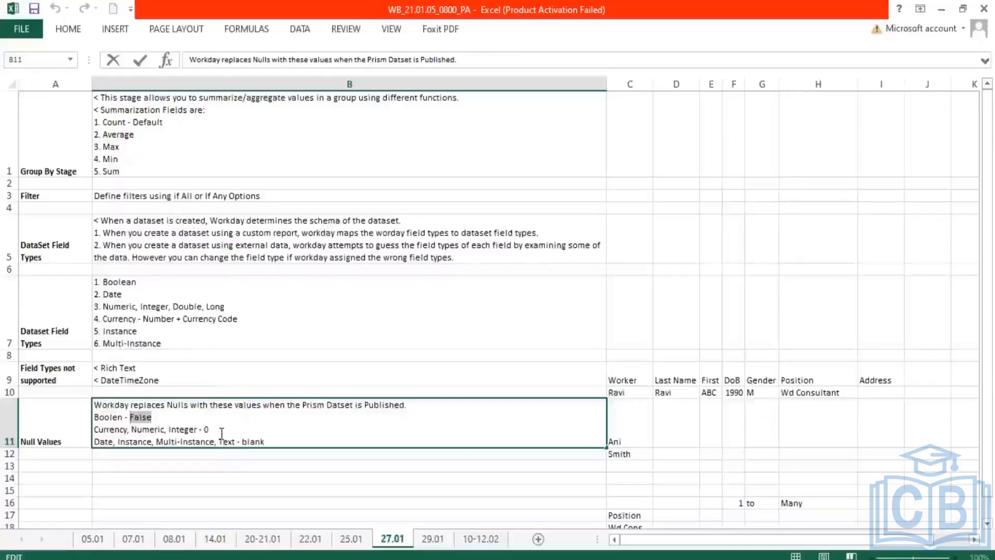
- In the workbook's Null Values notes in cell B11, review the replacement rules for numeric, date, instance and text fields
{"action": "left_click_drag", "start_coordinate": [212, 431], "coordinate": [202, 431]}
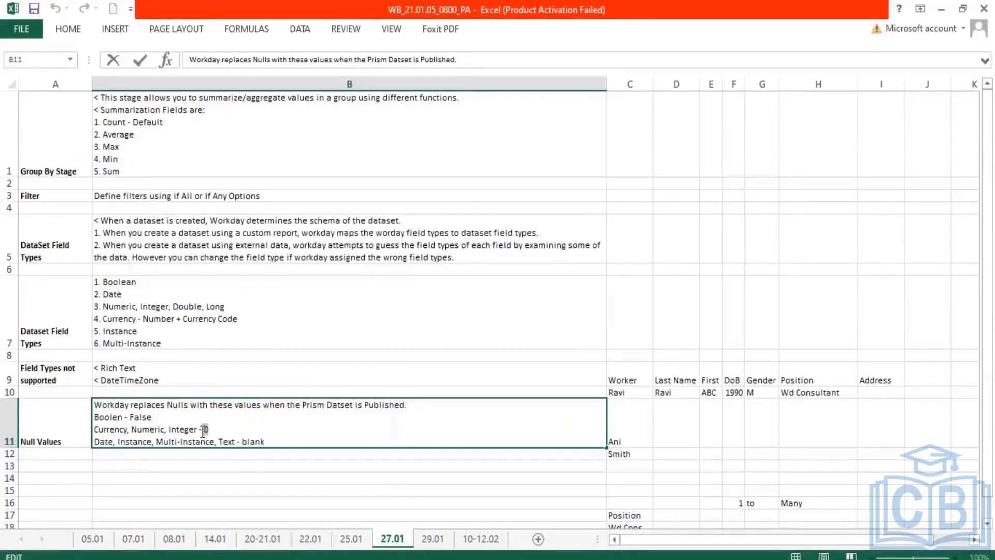
{"action": "left_click", "coordinate": [134, 441]}
{"action": "left_click", "coordinate": [110, 442]}
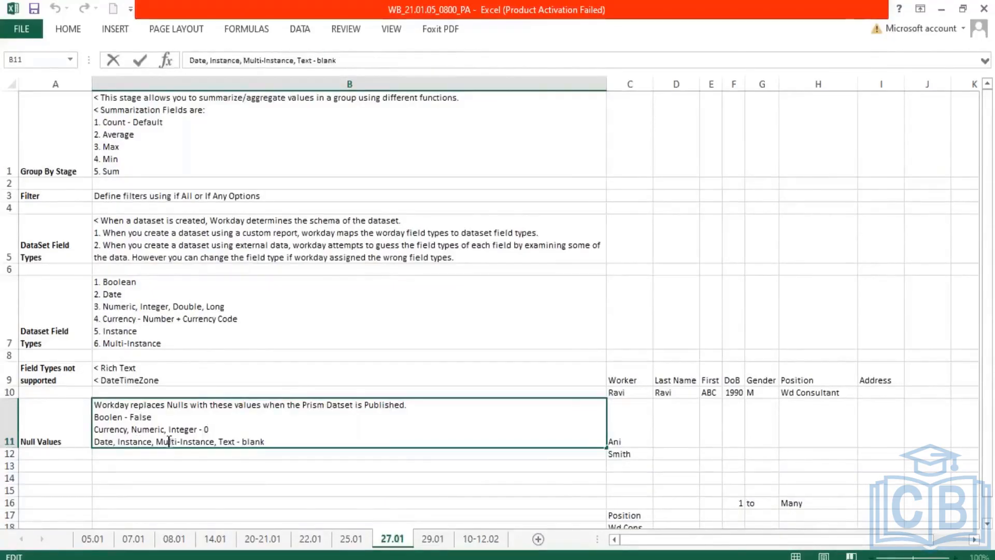
- Switch back to the Workday dataset and examine the Worker column's sample rows for null values
{"action": "key", "text": "alt+Tab"}
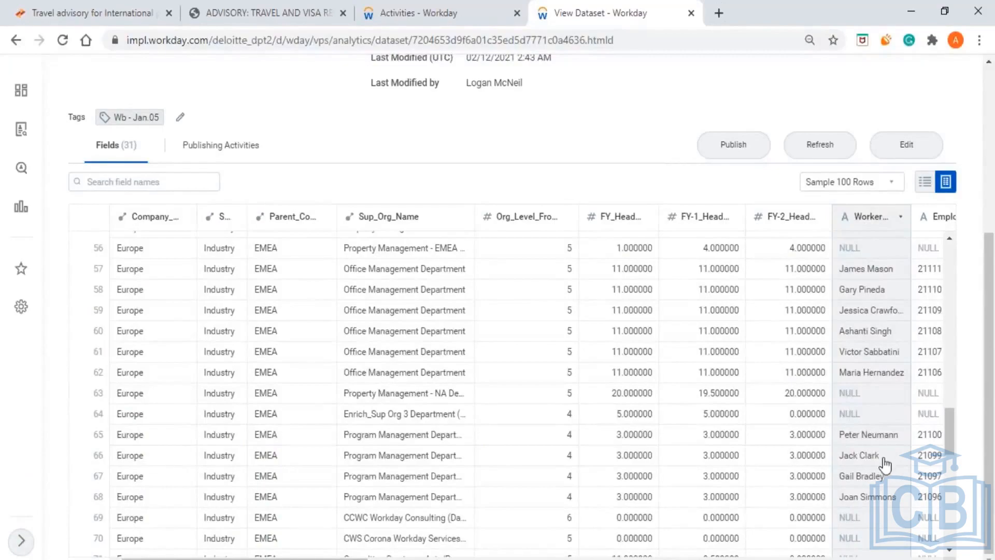
{"action": "scroll", "coordinate": [733, 438], "scroll_direction": "down", "scroll_amount": 3}
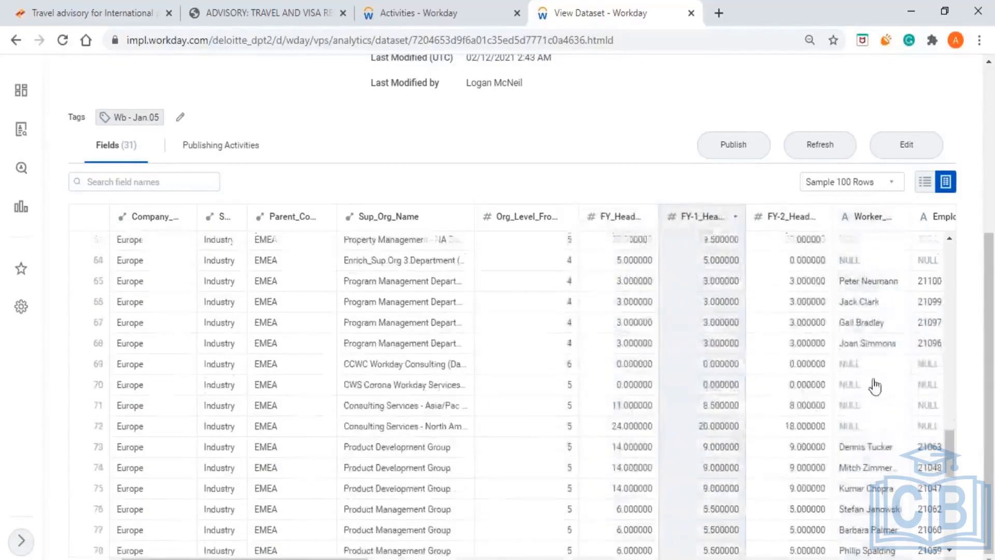
{"action": "scroll", "coordinate": [819, 407], "scroll_direction": "down", "scroll_amount": 4}
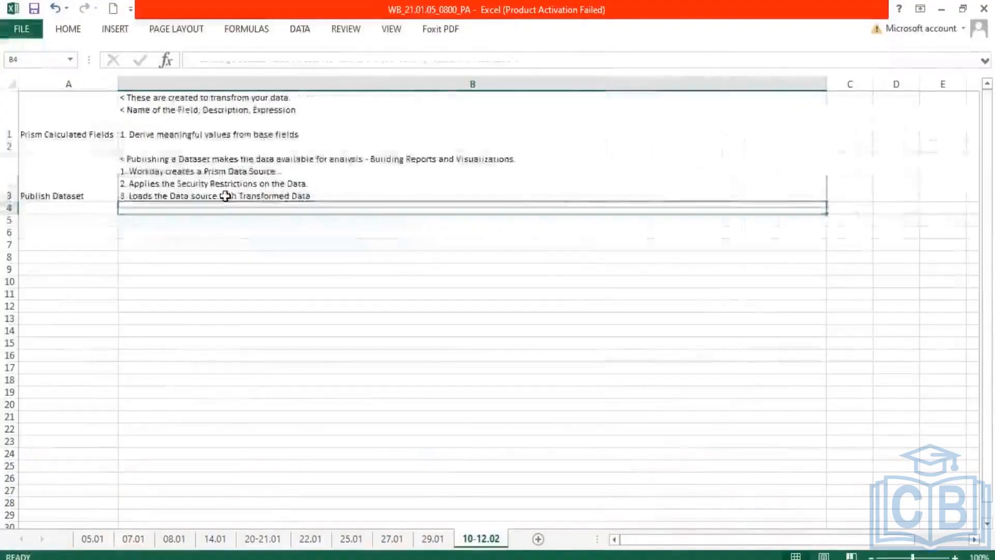
- Open cell B3 on the workbook's 10-12.02 sheet and highlight "Prism Data Source" in its first numbered line
{"action": "double_click", "coordinate": [226, 196]}
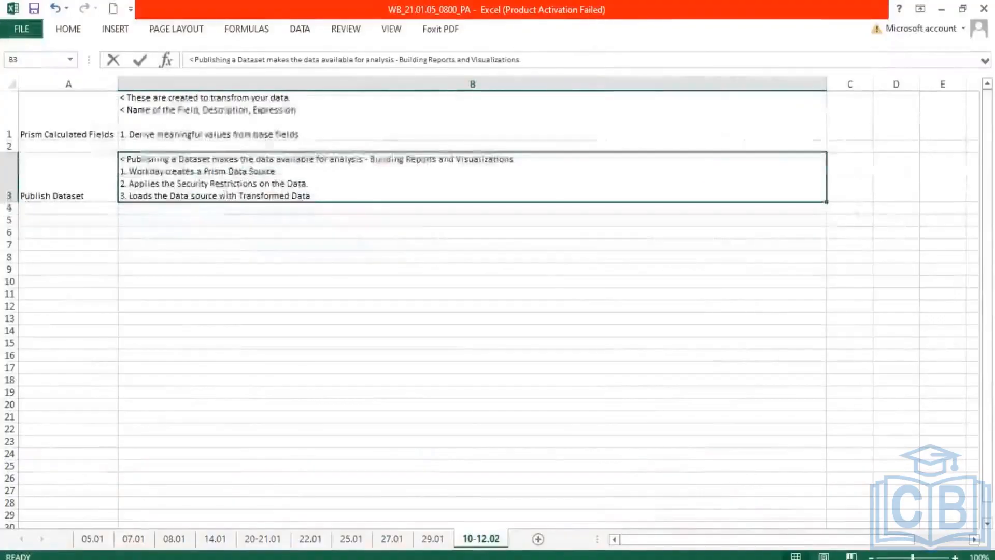
{"action": "left_click_drag", "start_coordinate": [188, 195], "coordinate": [191, 195]}
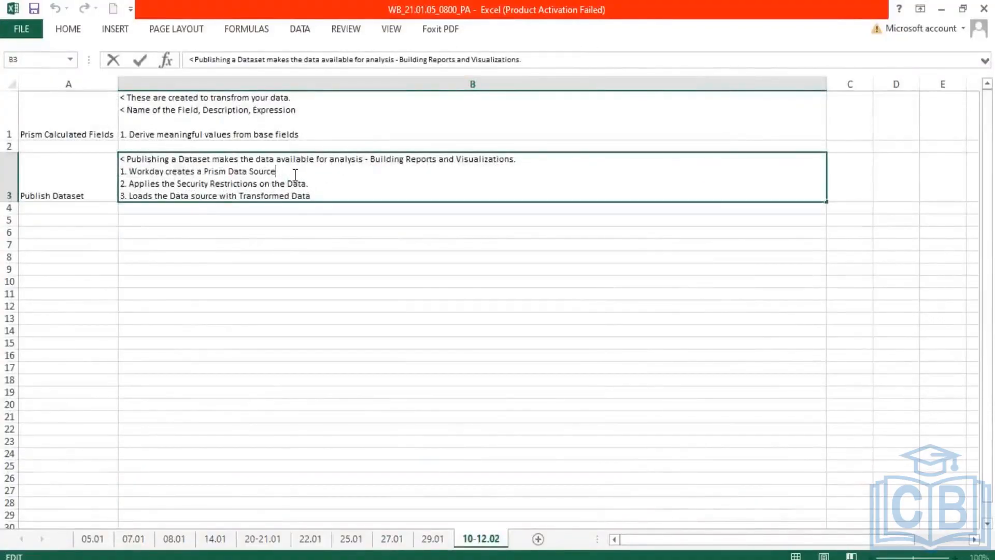
{"action": "left_click_drag", "start_coordinate": [275, 172], "coordinate": [206, 173]}
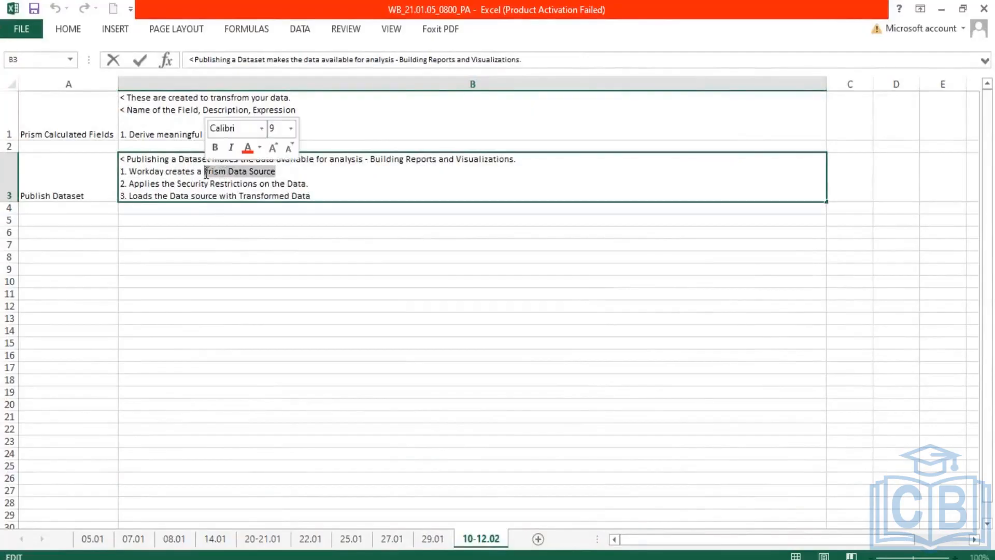
- Bold the highlighted "Prism Data Source" in cell B3's Publish Dataset notes and finish editing the cell
{"action": "key", "text": "ctrl+b"}
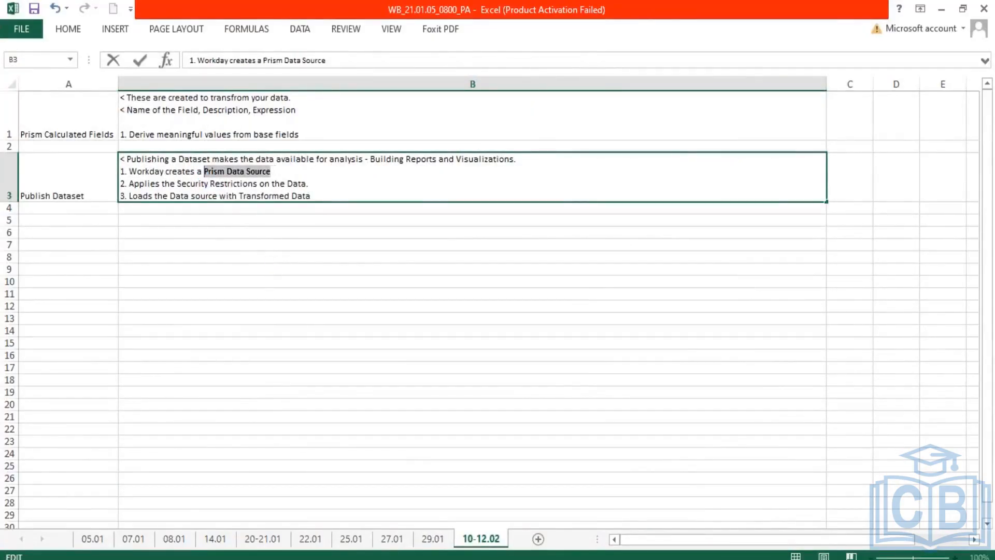
{"action": "left_click", "coordinate": [275, 173]}
{"action": "left_click_drag", "start_coordinate": [321, 192], "coordinate": [242, 197]}
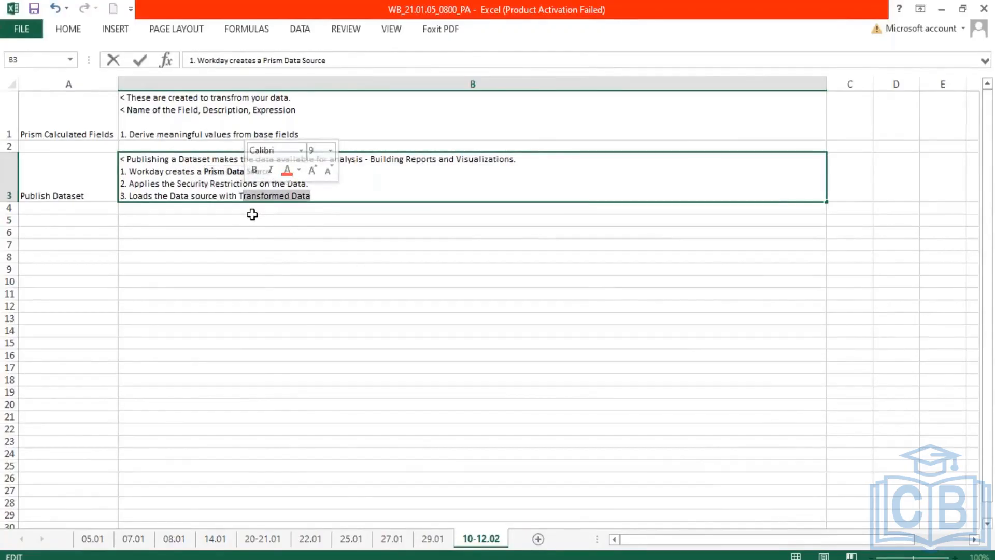
{"action": "left_click", "coordinate": [324, 196]}
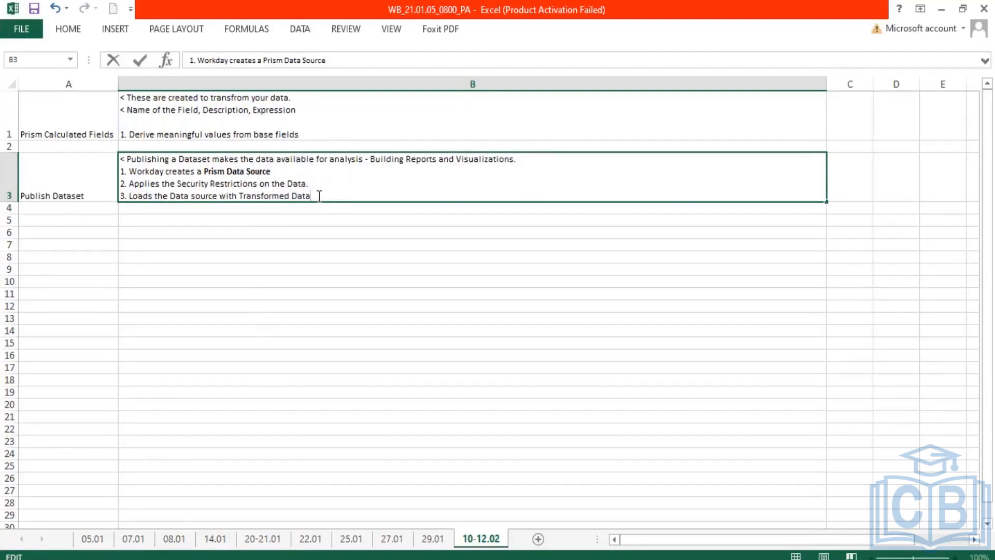
{"action": "left_click", "coordinate": [320, 229]}
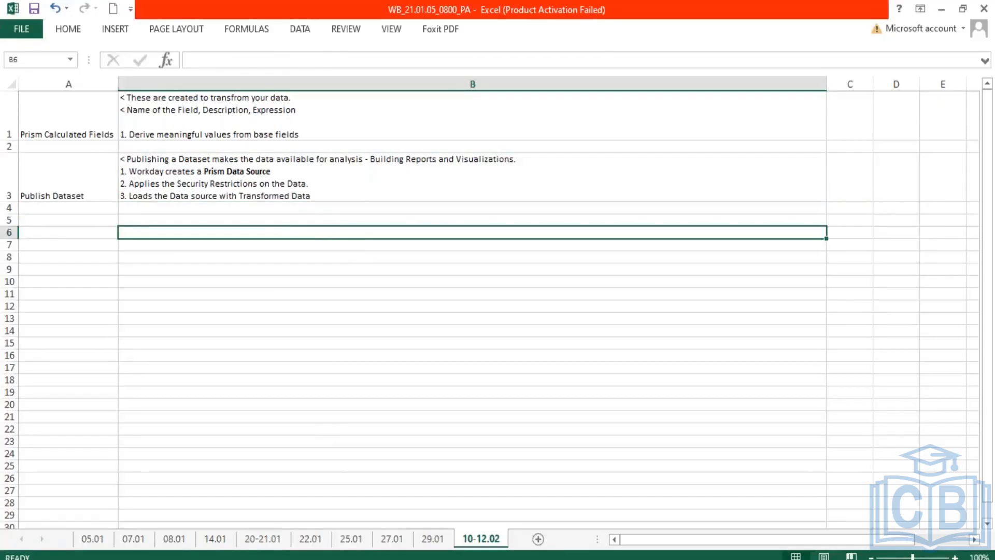
- Switch to the Workday dataset, preview its Publish Dataset confirmation and dismiss it without submitting
{"action": "left_click", "coordinate": [243, 506]}
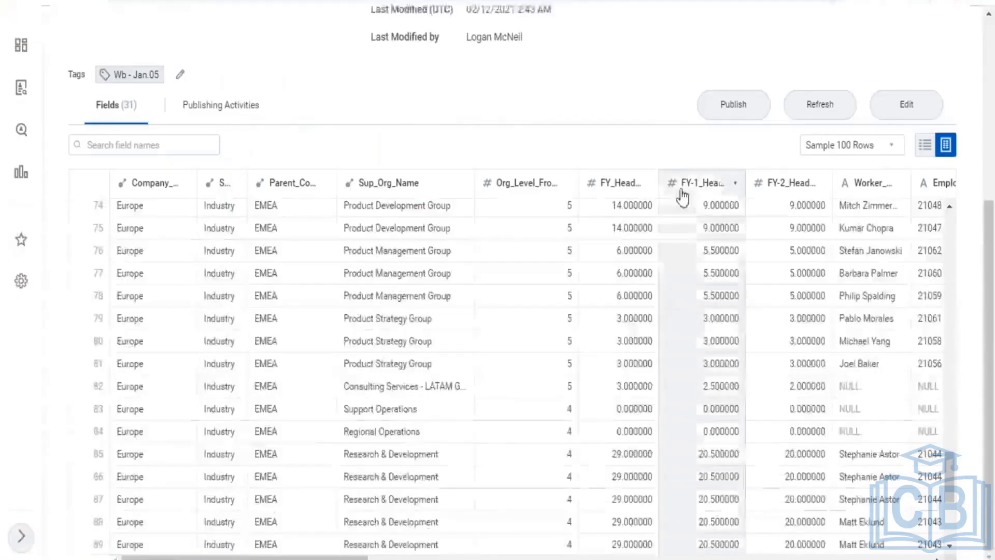
{"action": "scroll", "coordinate": [682, 196], "scroll_direction": "up", "scroll_amount": 5}
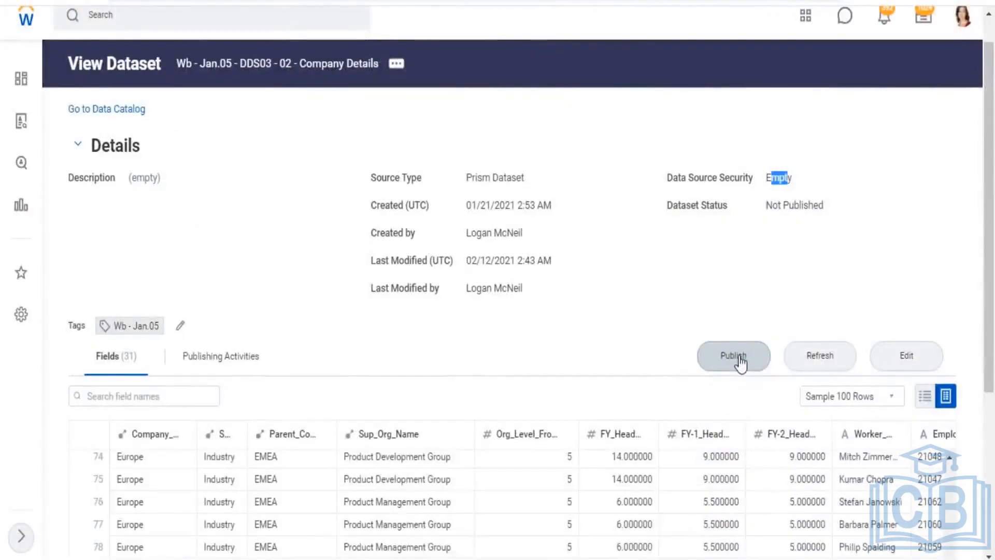
{"action": "left_click", "coordinate": [741, 358]}
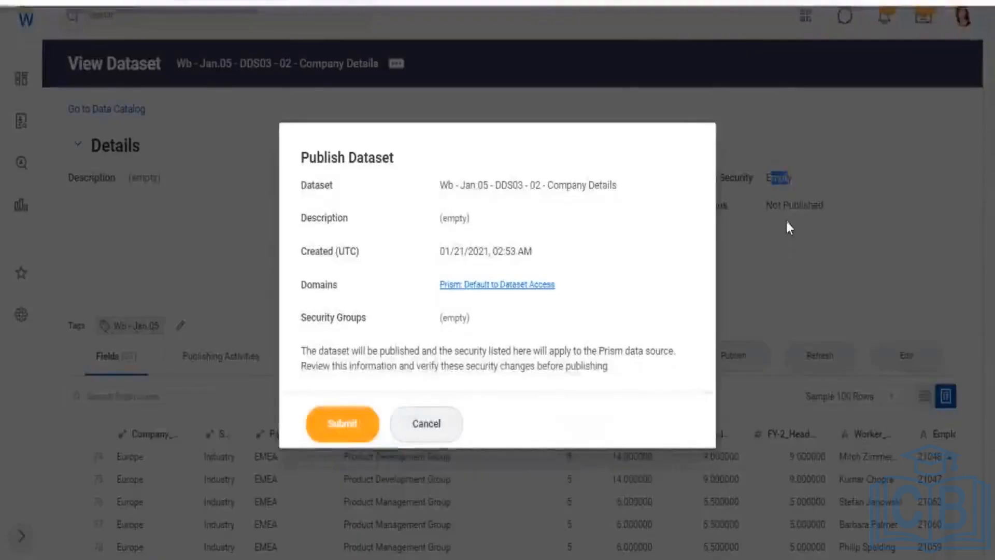
{"action": "left_click", "coordinate": [447, 431]}
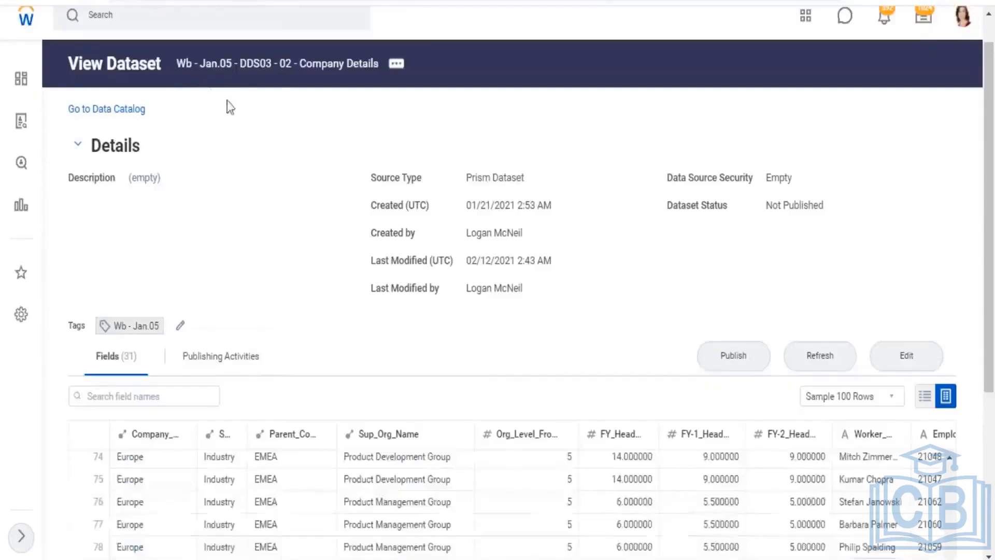
- Review the Company Details dataset's name and look through its sample rows
{"action": "left_click_drag", "start_coordinate": [169, 67], "coordinate": [377, 90]}
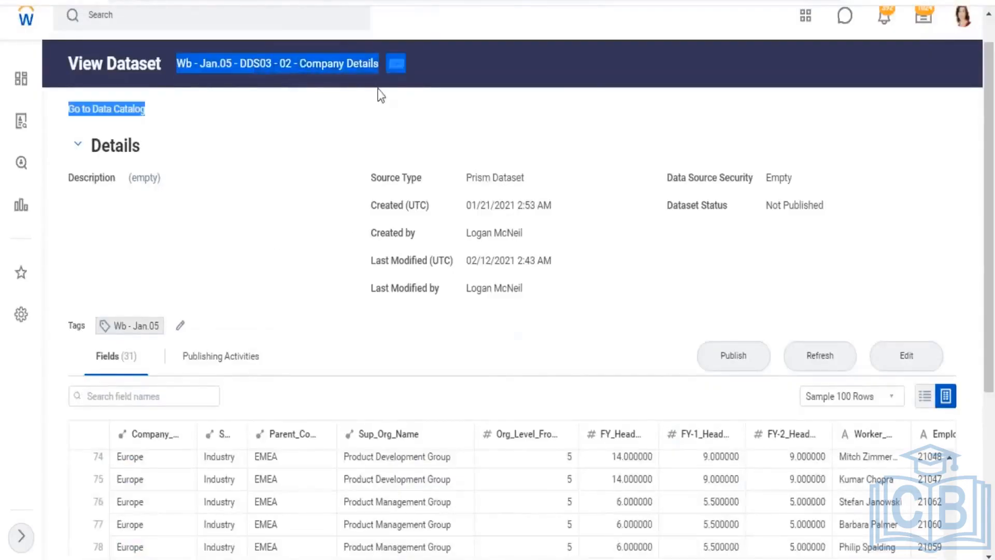
{"action": "left_click", "coordinate": [585, 143]}
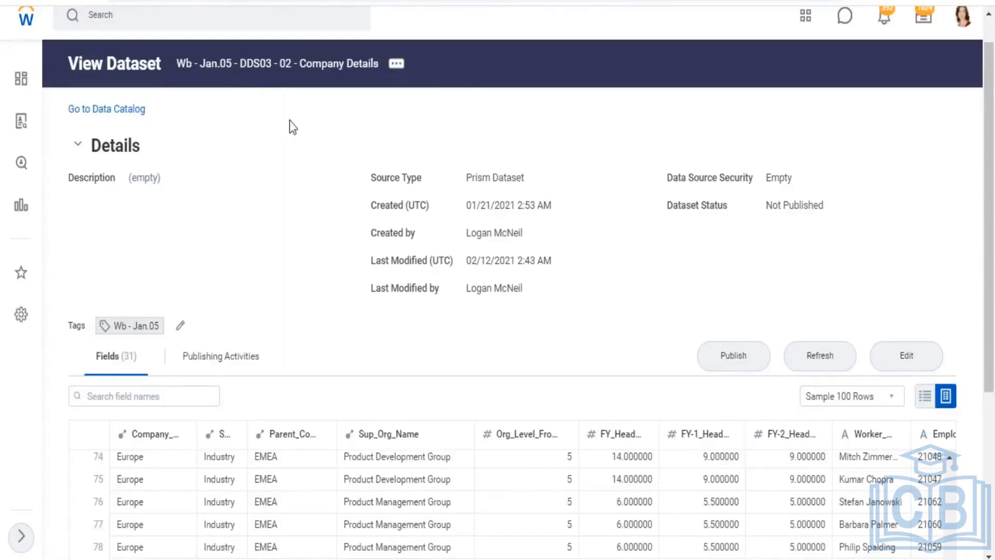
{"action": "scroll", "coordinate": [609, 228], "scroll_direction": "down", "scroll_amount": 5}
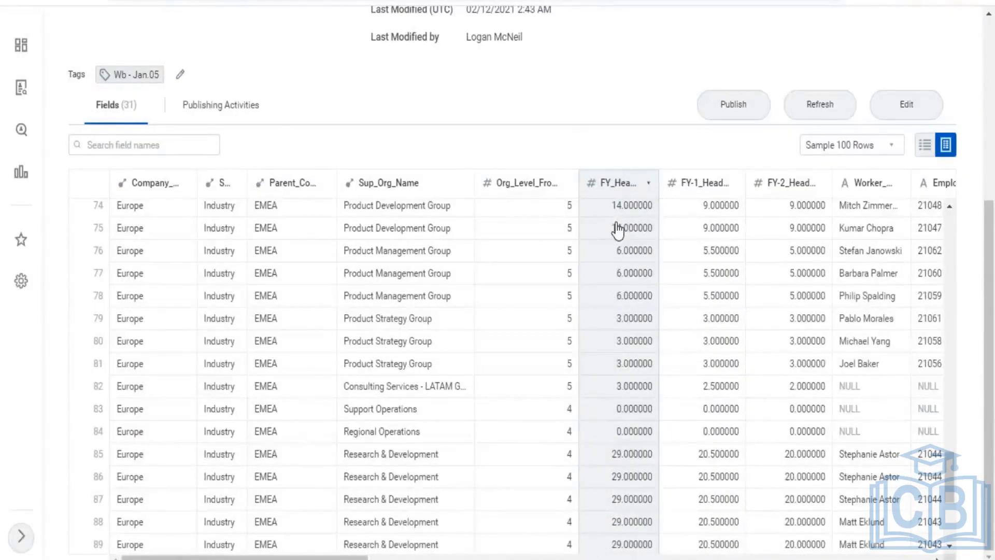
{"action": "scroll", "coordinate": [618, 231], "scroll_direction": "up", "scroll_amount": 5}
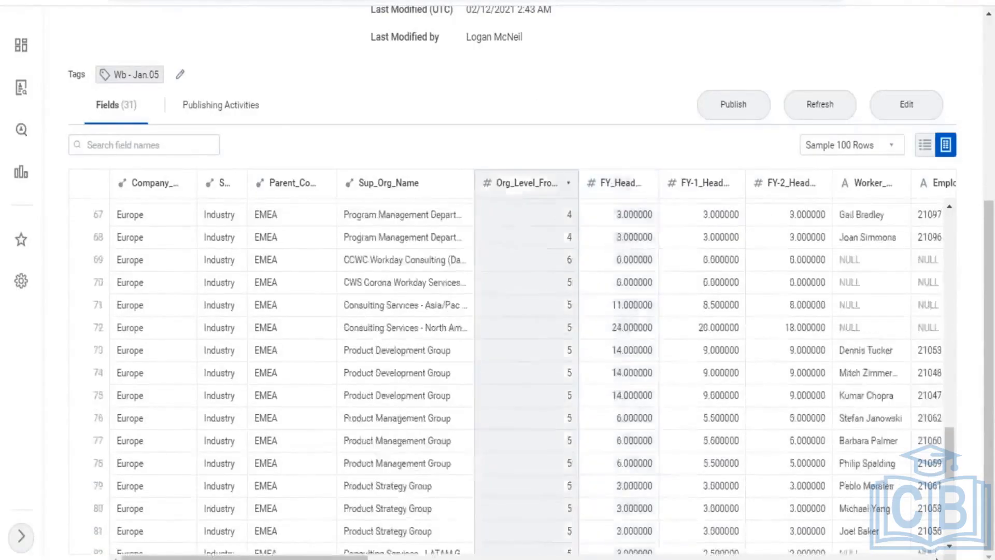
{"action": "scroll", "coordinate": [534, 85], "scroll_direction": "up", "scroll_amount": 5}
- Review the Prism: Default to Dataset Access domain and the security notice in the Publish Dataset confirmation, without submitting it
{"action": "left_click", "coordinate": [739, 363]}
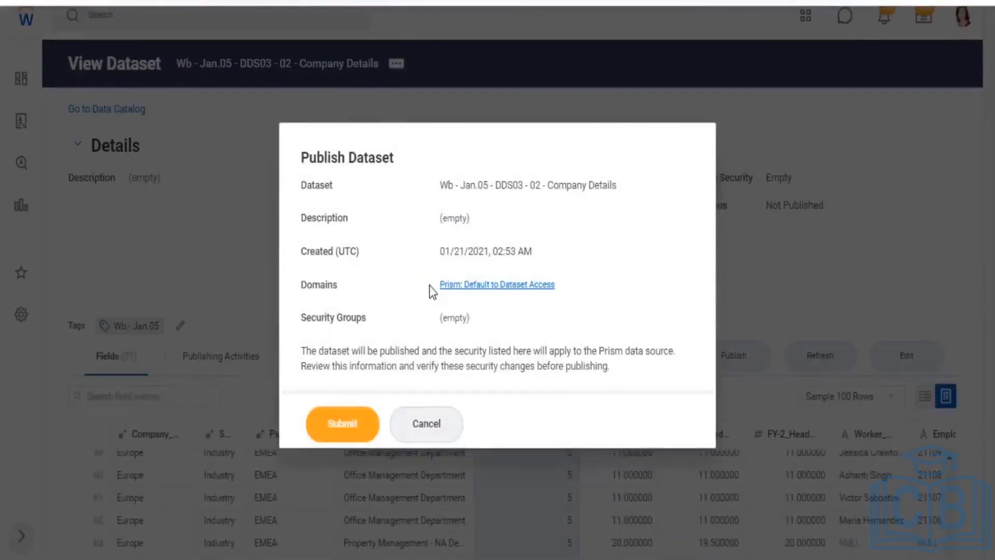
{"action": "left_click_drag", "start_coordinate": [436, 285], "coordinate": [559, 291]}
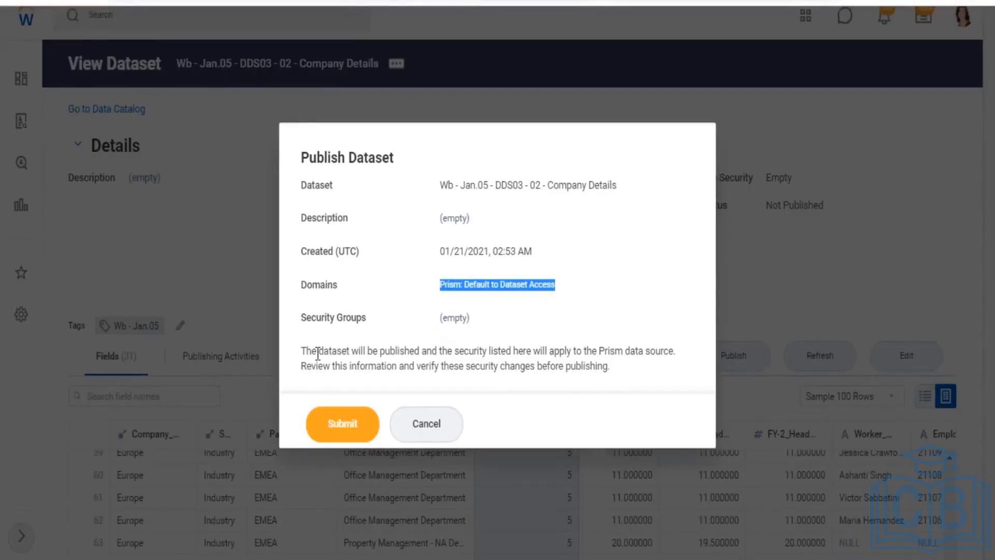
{"action": "left_click_drag", "start_coordinate": [307, 353], "coordinate": [671, 357]}
{"action": "left_click", "coordinate": [464, 352]}
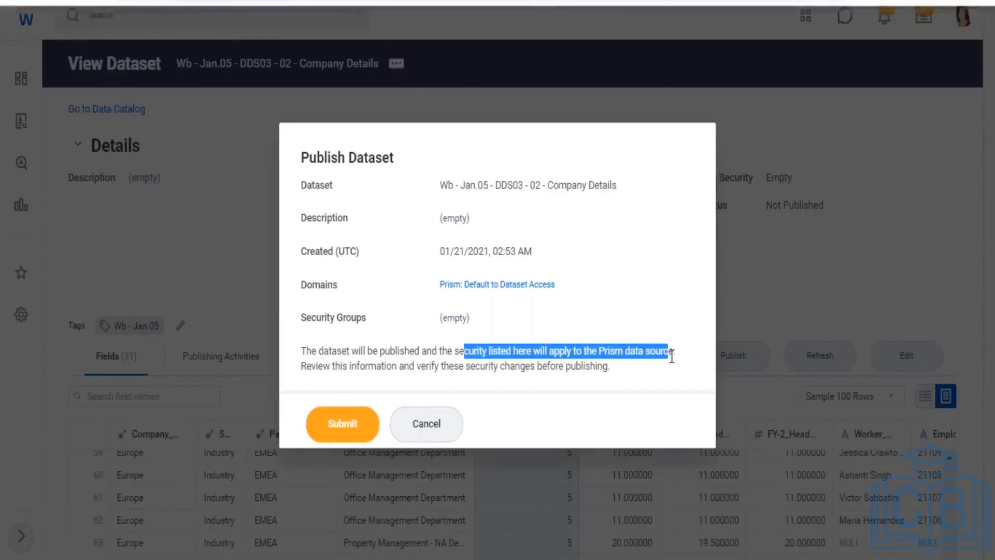
{"action": "left_click_drag", "start_coordinate": [359, 366], "coordinate": [613, 373]}
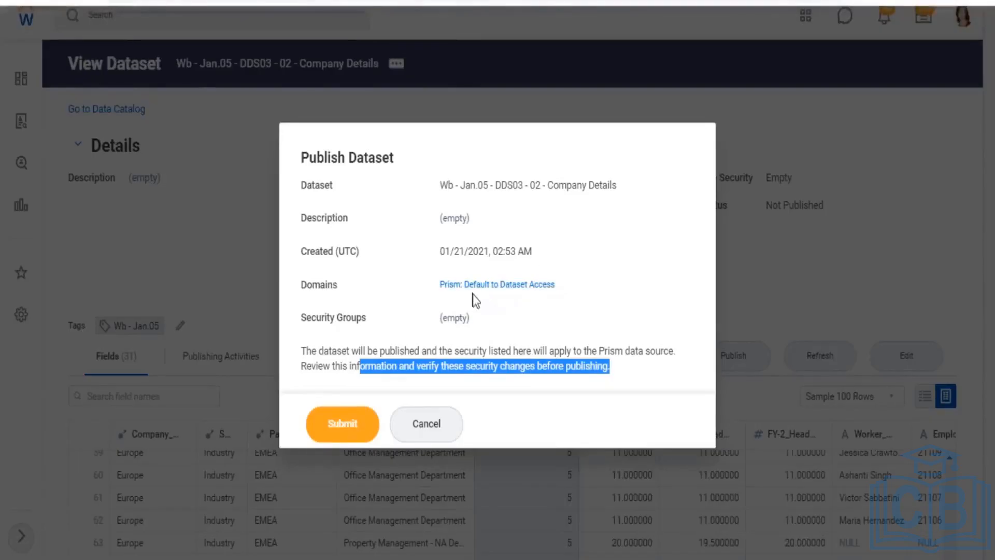
{"action": "left_click_drag", "start_coordinate": [570, 289], "coordinate": [466, 297]}
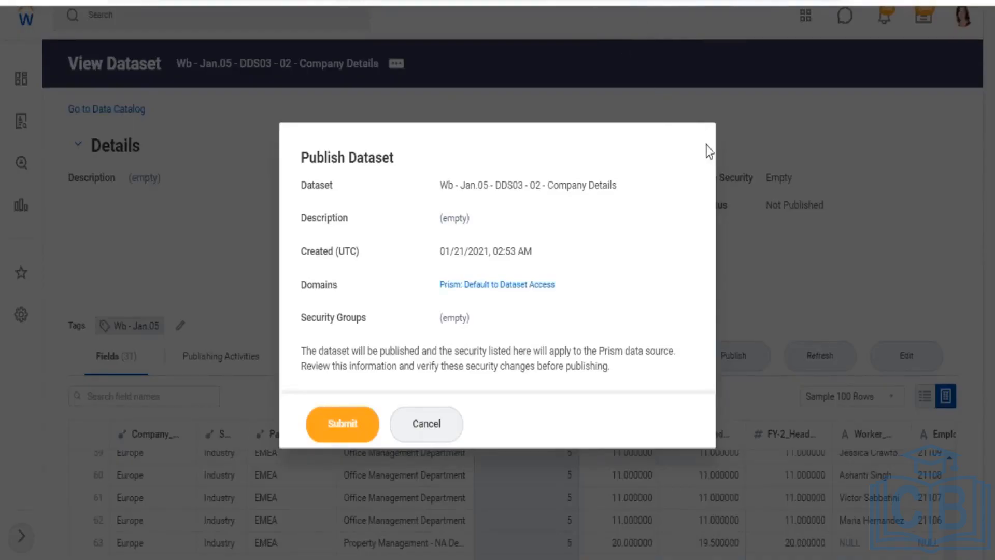
{"action": "left_click", "coordinate": [435, 424]}
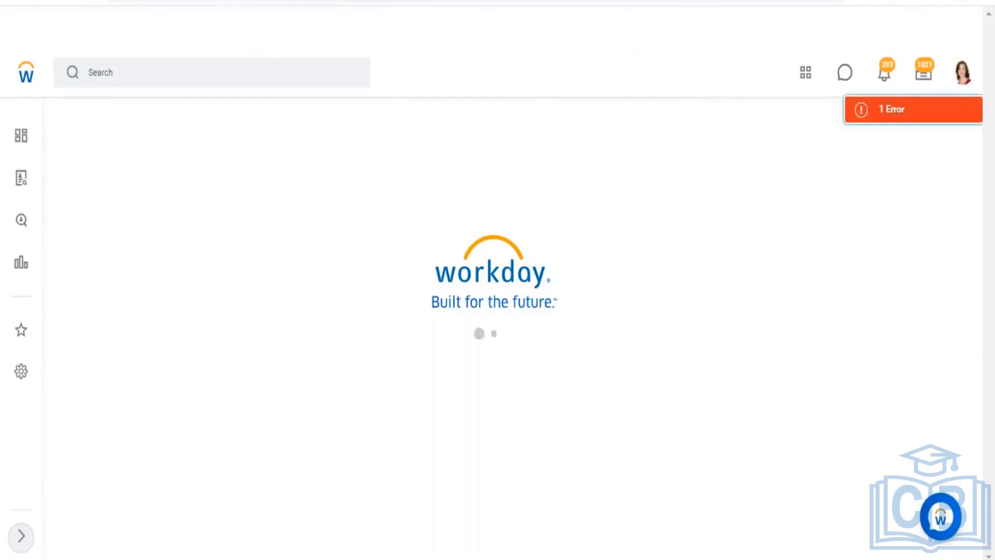
- Read the details of the page error and close them
{"action": "left_click", "coordinate": [885, 110]}
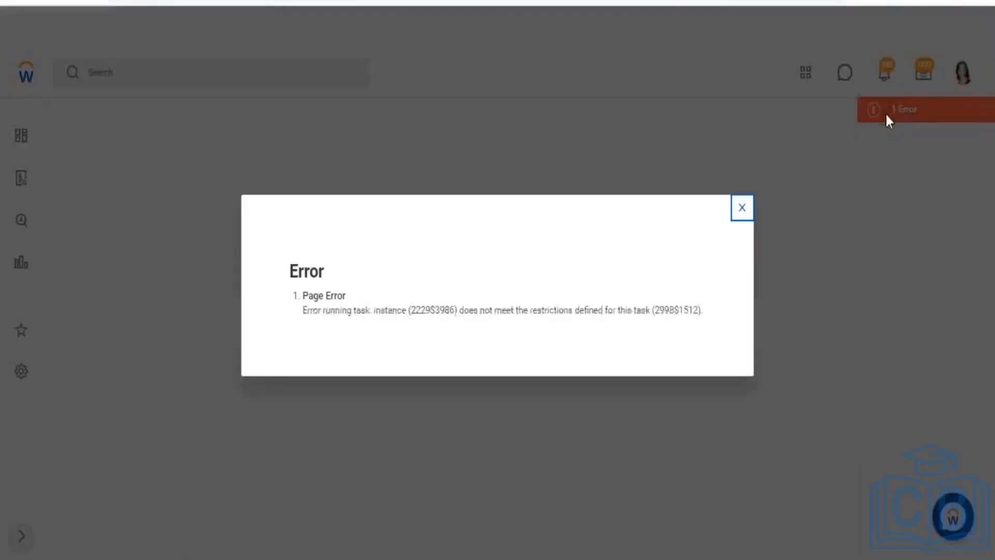
{"action": "left_click", "coordinate": [742, 208]}
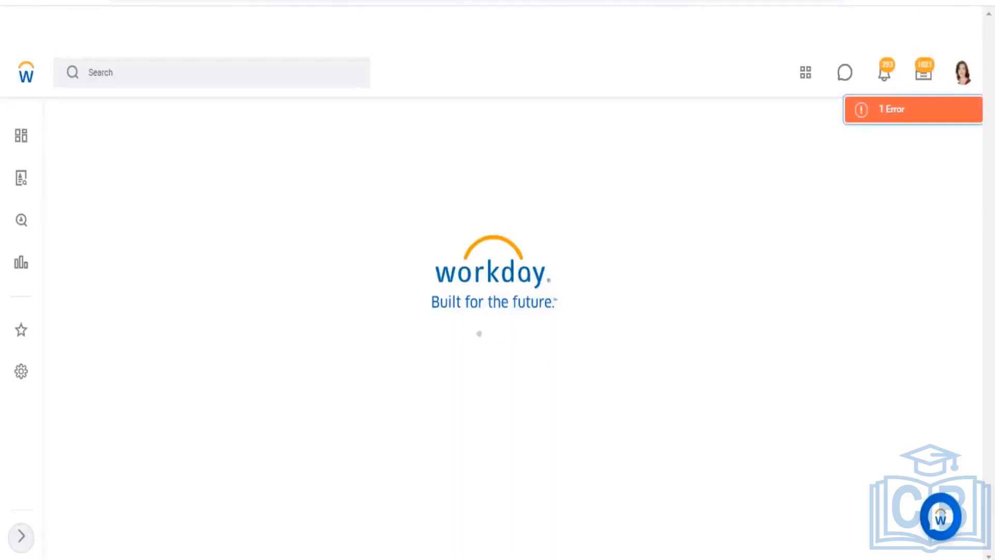
- Reopen the Publish Dataset confirmation, examine the domain that applies by default, and cancel without publishing
{"action": "left_click", "coordinate": [733, 357]}
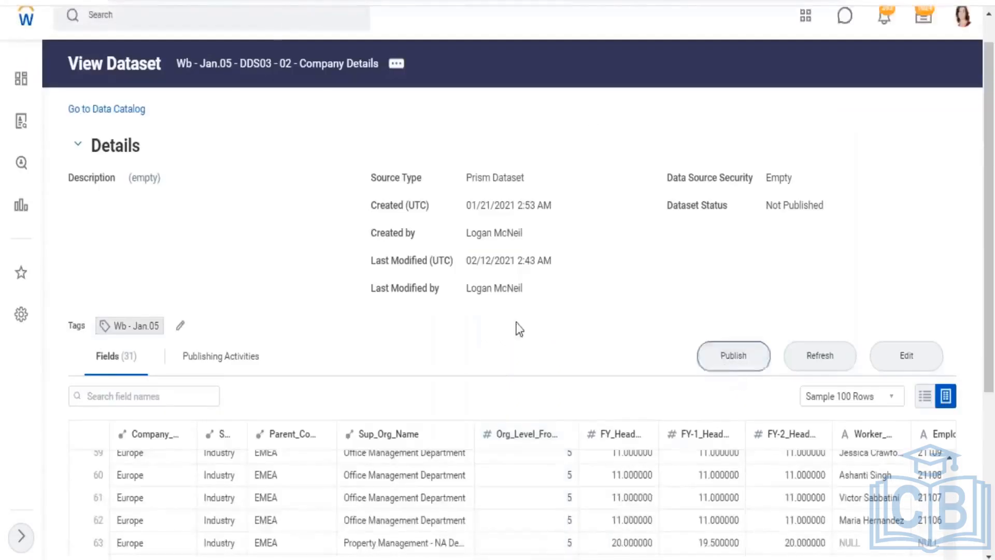
{"action": "left_click_drag", "start_coordinate": [560, 290], "coordinate": [467, 299]}
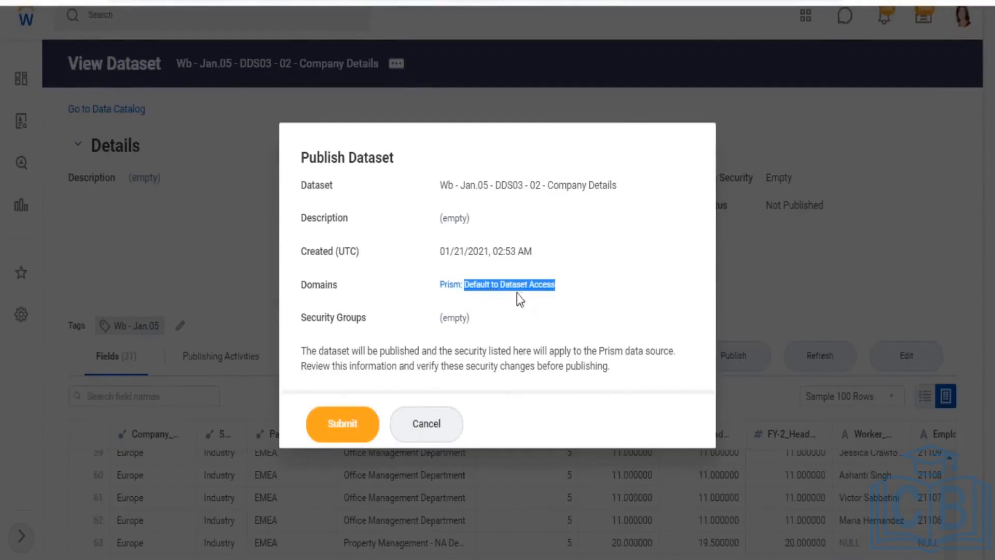
{"action": "left_click_drag", "start_coordinate": [559, 295], "coordinate": [477, 293]}
{"action": "left_click", "coordinate": [512, 310]}
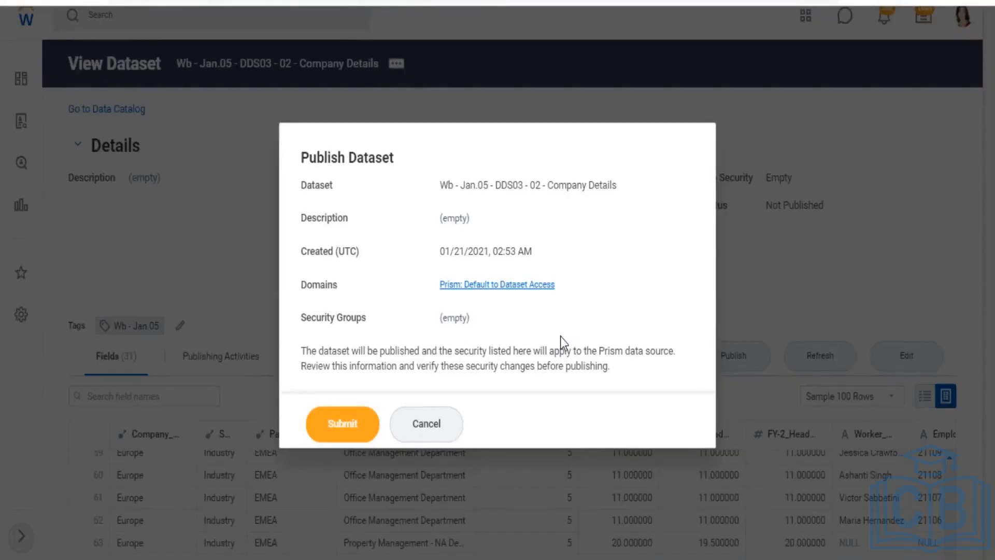
{"action": "left_click", "coordinate": [413, 424]}
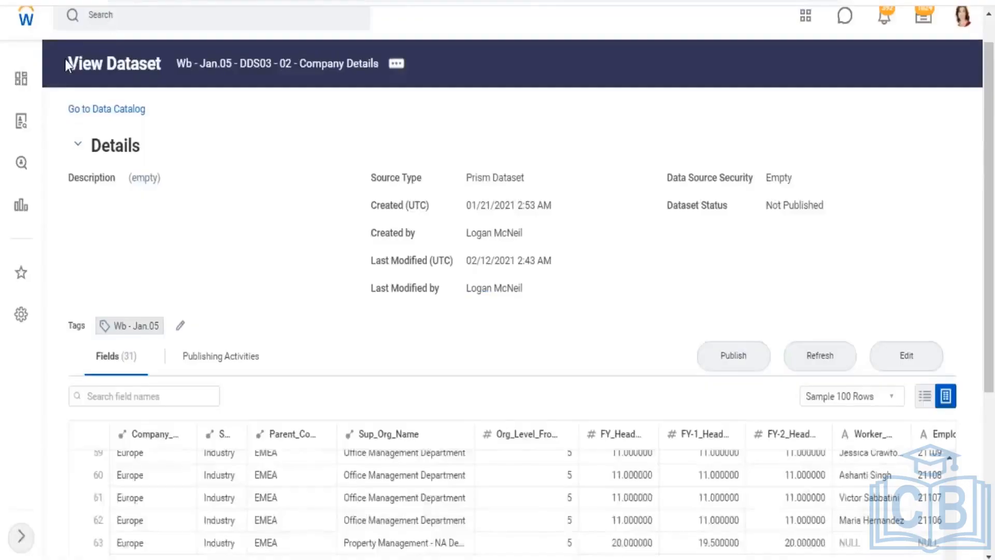
- Publish the Wb - Jan.05 - DDS03 - 02 - Company Details dataset with its default domain security
{"action": "left_click_drag", "start_coordinate": [64, 60], "coordinate": [162, 63]}
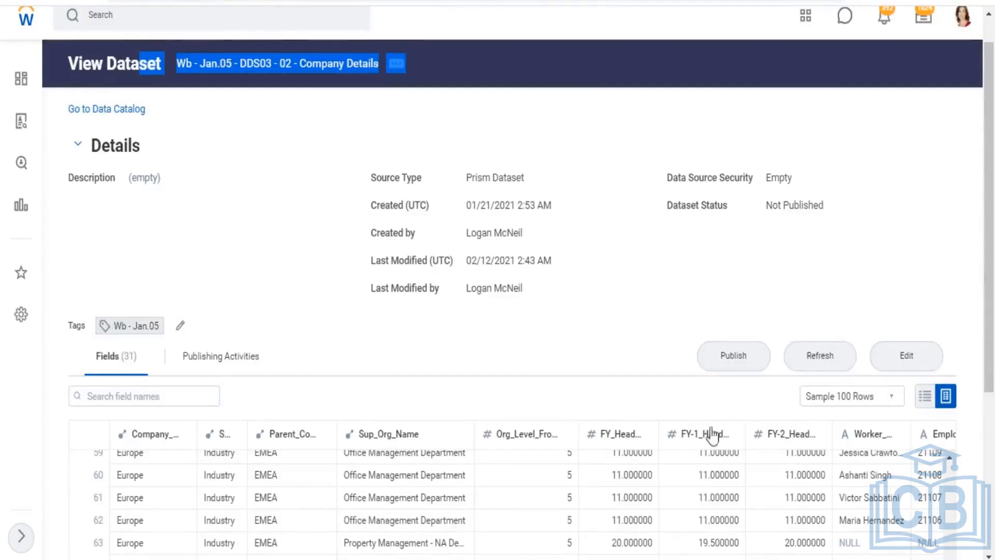
{"action": "left_click", "coordinate": [737, 363]}
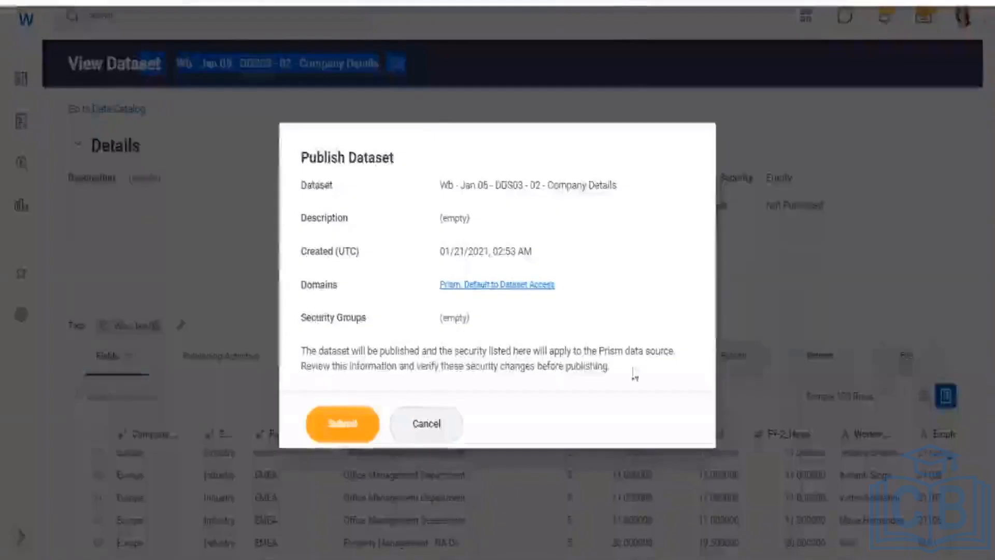
{"action": "left_click", "coordinate": [351, 437]}
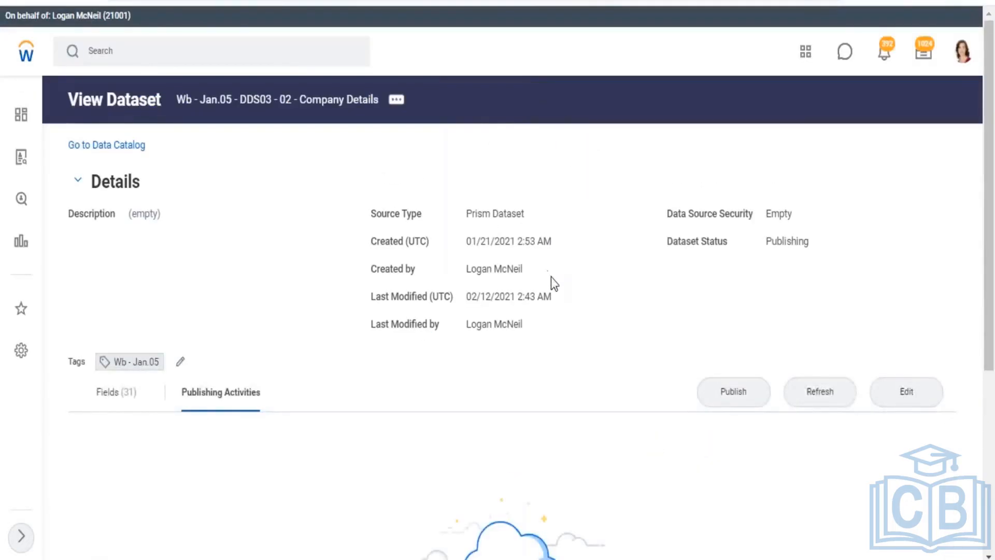
- Refresh the dataset's publishing activities repeatedly and check the publishing status and progress
{"action": "scroll", "coordinate": [555, 280], "scroll_direction": "down", "scroll_amount": 3}
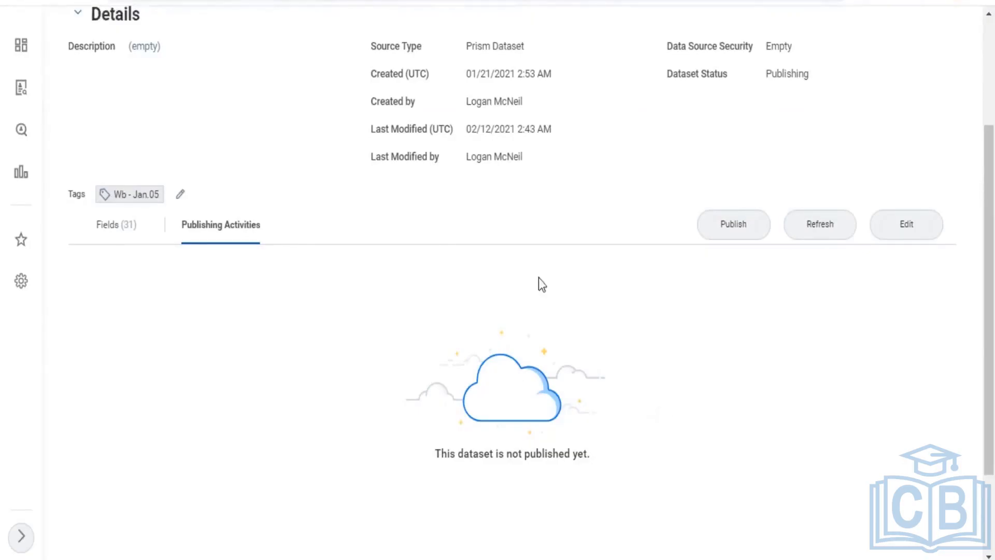
{"action": "left_click", "coordinate": [822, 224]}
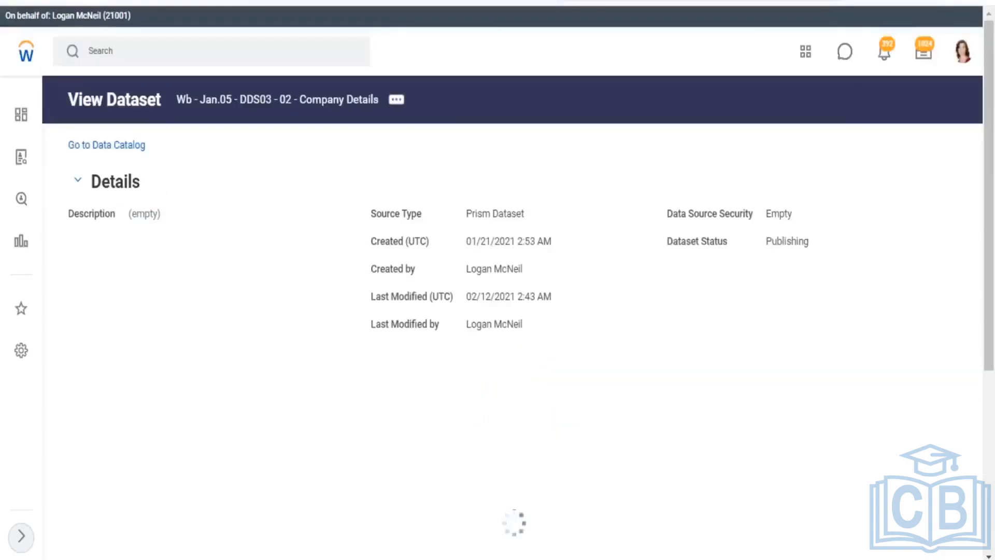
{"action": "scroll", "coordinate": [714, 283], "scroll_direction": "down", "scroll_amount": 2}
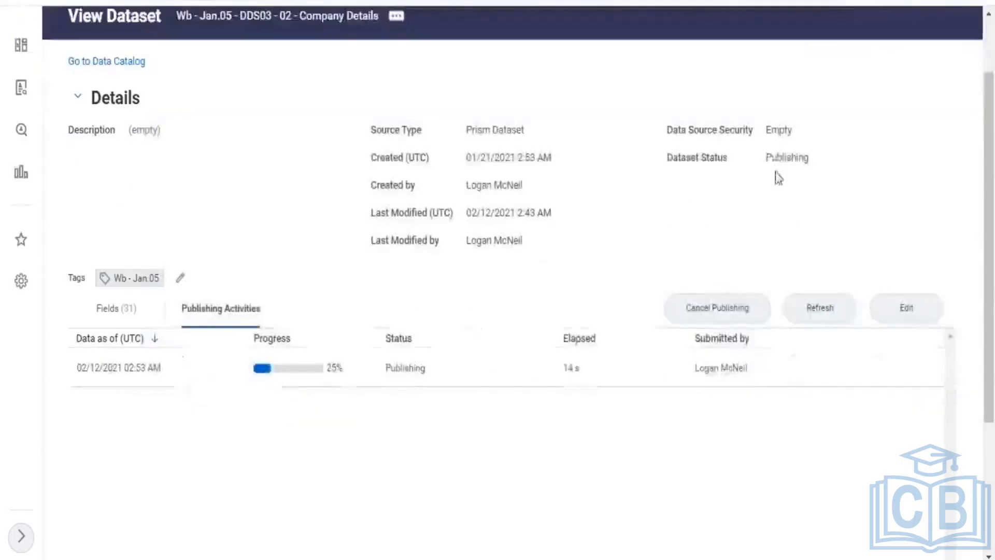
{"action": "left_click_drag", "start_coordinate": [772, 157], "coordinate": [805, 165]}
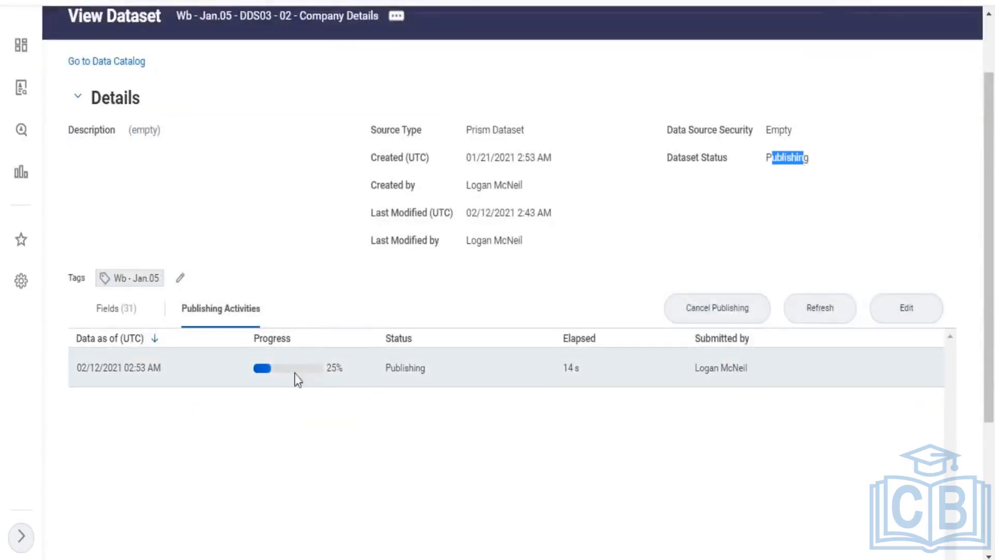
{"action": "left_click", "coordinate": [821, 315]}
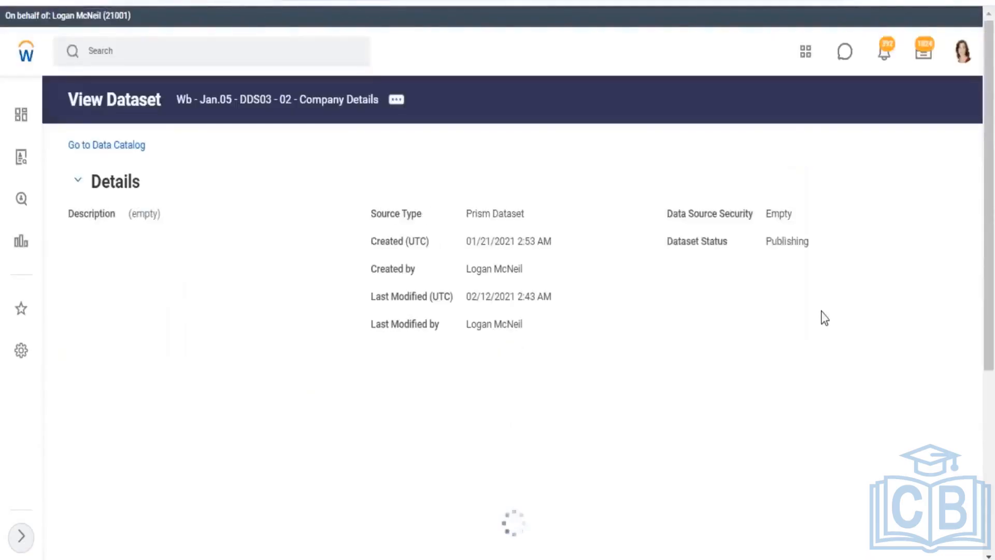
{"action": "scroll", "coordinate": [751, 349], "scroll_direction": "down", "scroll_amount": 3}
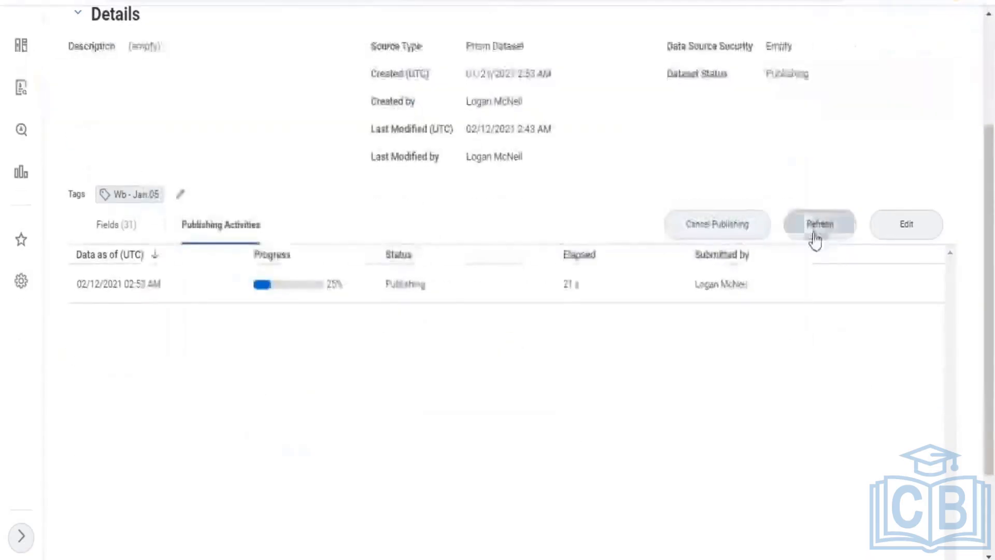
{"action": "left_click", "coordinate": [819, 224]}
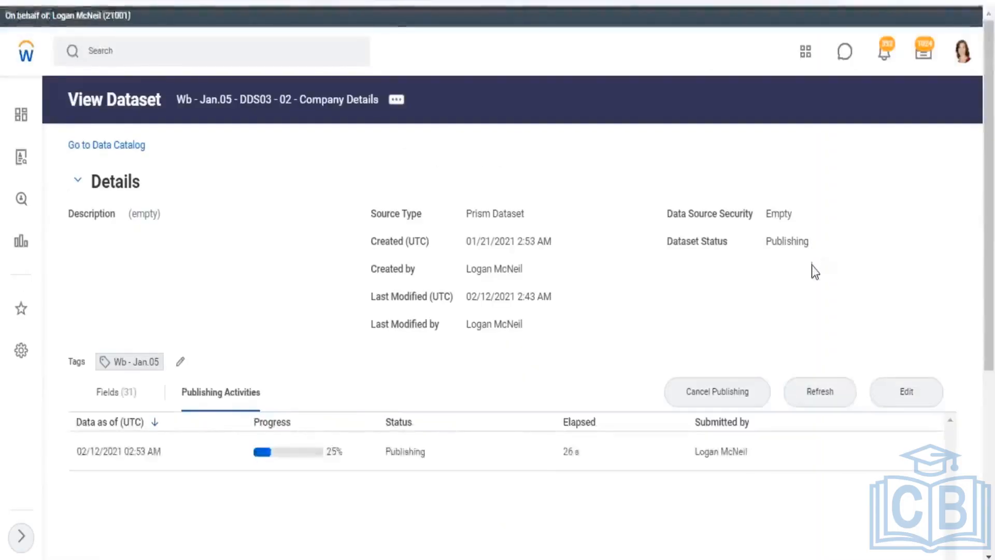
{"action": "scroll", "coordinate": [810, 269], "scroll_direction": "down", "scroll_amount": 2}
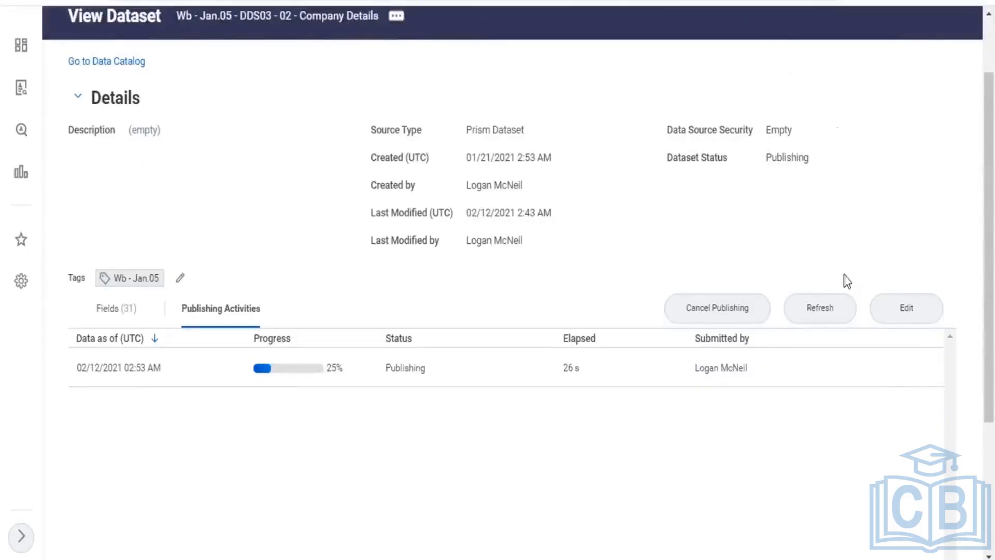
- Refresh the Company Details dataset's publishing activities twice more and compare its progress and elapsed time with the dataset status
{"action": "left_click", "coordinate": [829, 307]}
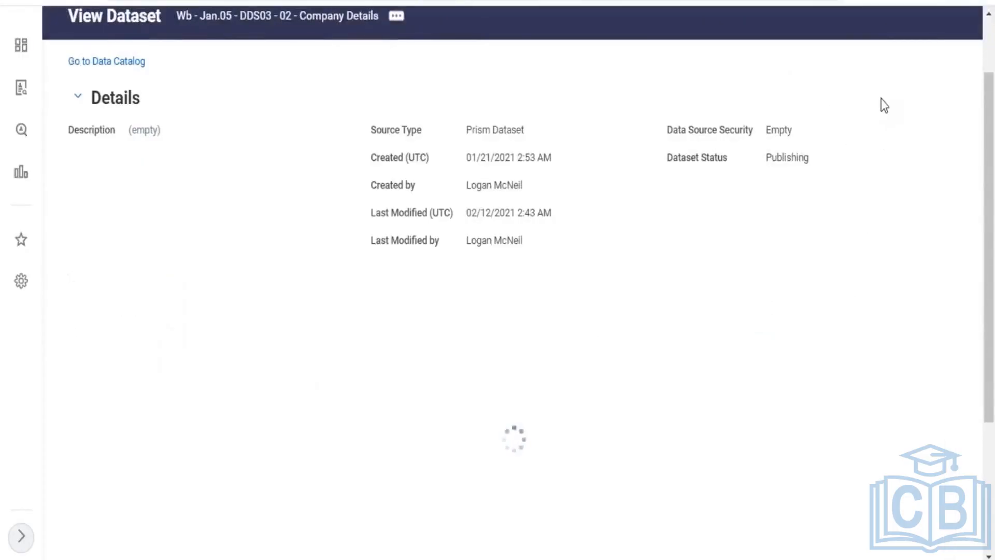
{"action": "scroll", "coordinate": [650, 213], "scroll_direction": "up", "scroll_amount": 2}
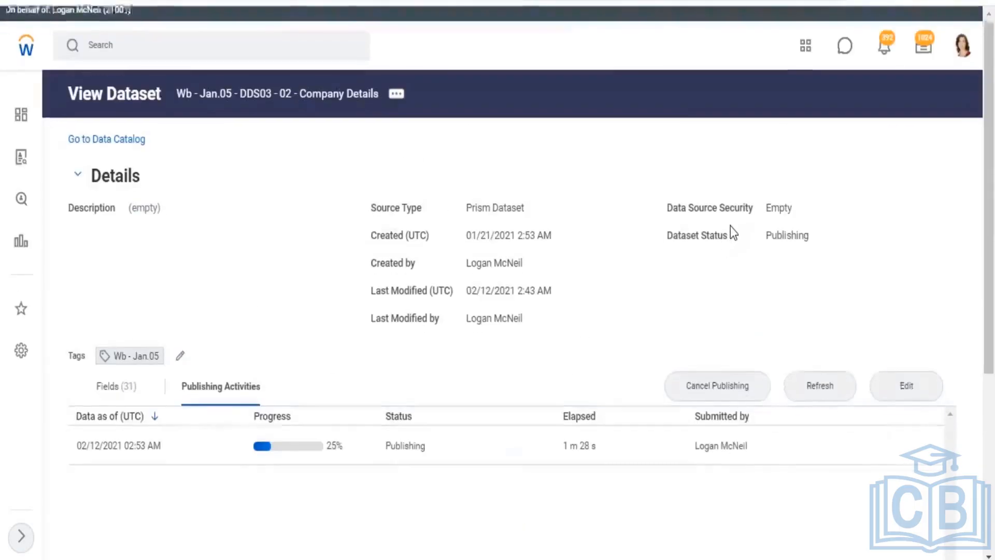
{"action": "scroll", "coordinate": [778, 269], "scroll_direction": "down", "scroll_amount": 2}
{"action": "left_click", "coordinate": [817, 310]}
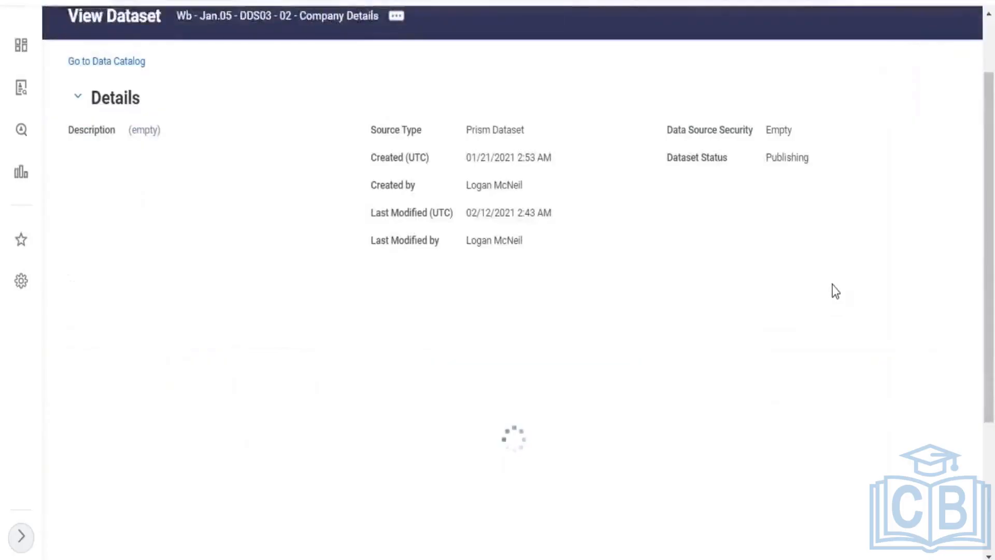
{"action": "scroll", "coordinate": [834, 298], "scroll_direction": "up", "scroll_amount": 2}
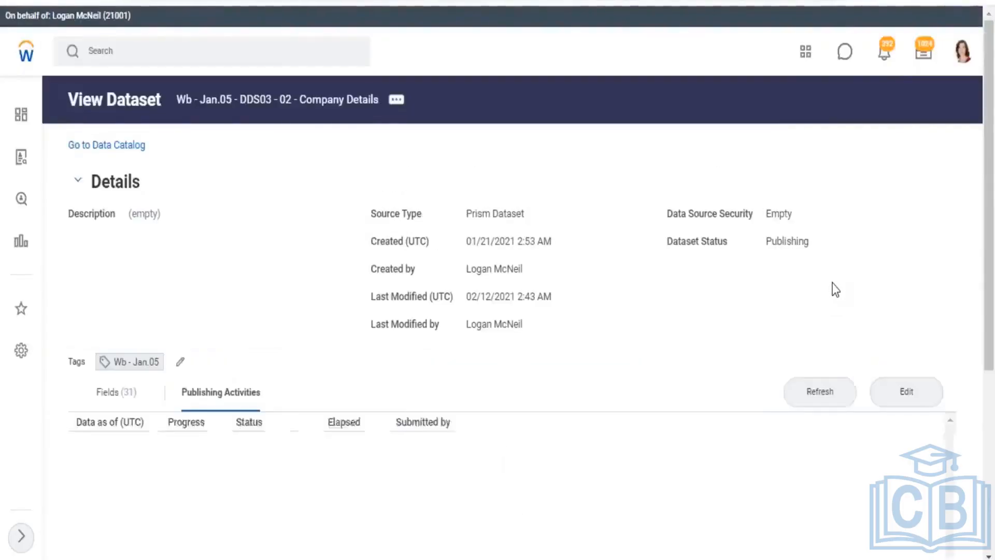
{"action": "scroll", "coordinate": [835, 286], "scroll_direction": "down", "scroll_amount": 2}
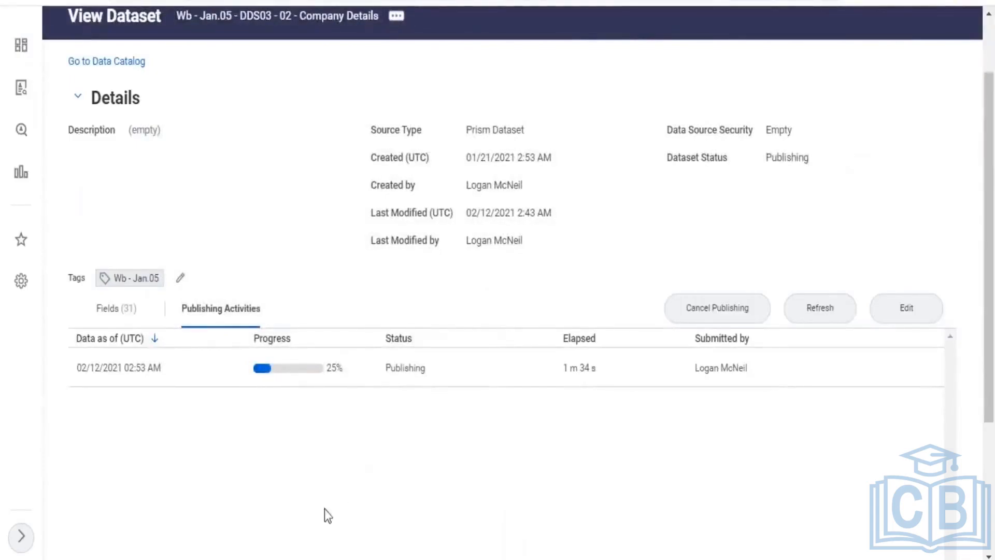
- Switch to the WB_21.01.05_0800_PA workbook in Excel and look through its dated sheets for the Base Dataset notes on sheet 08.01
{"action": "mouse_move", "coordinate": [240, 558]}
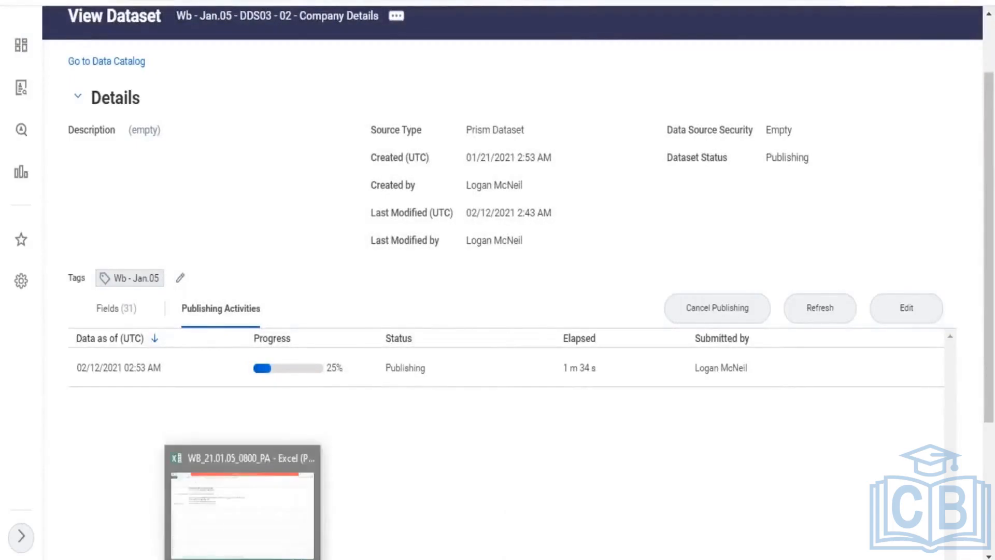
{"action": "left_click", "coordinate": [228, 533]}
{"action": "left_click", "coordinate": [222, 542]}
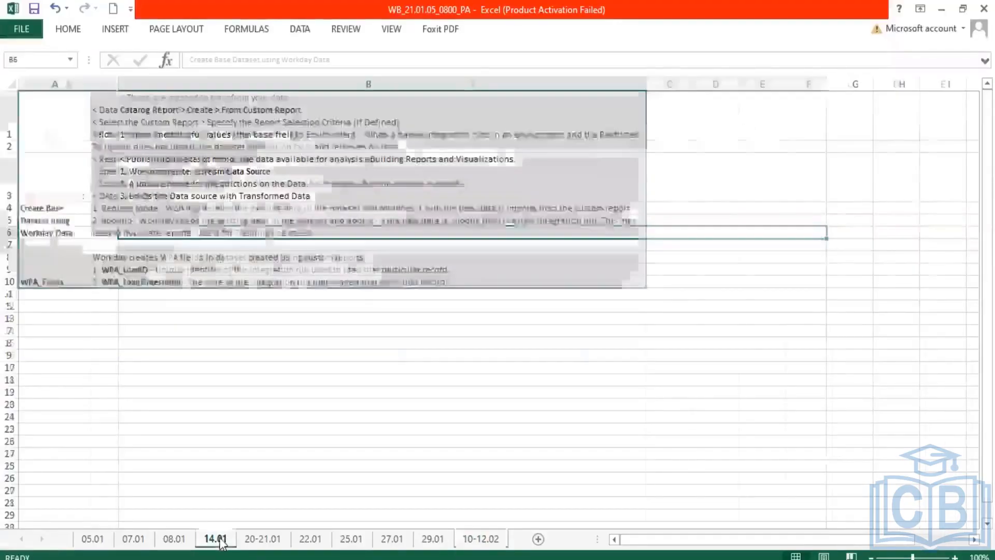
{"action": "left_click", "coordinate": [259, 543]}
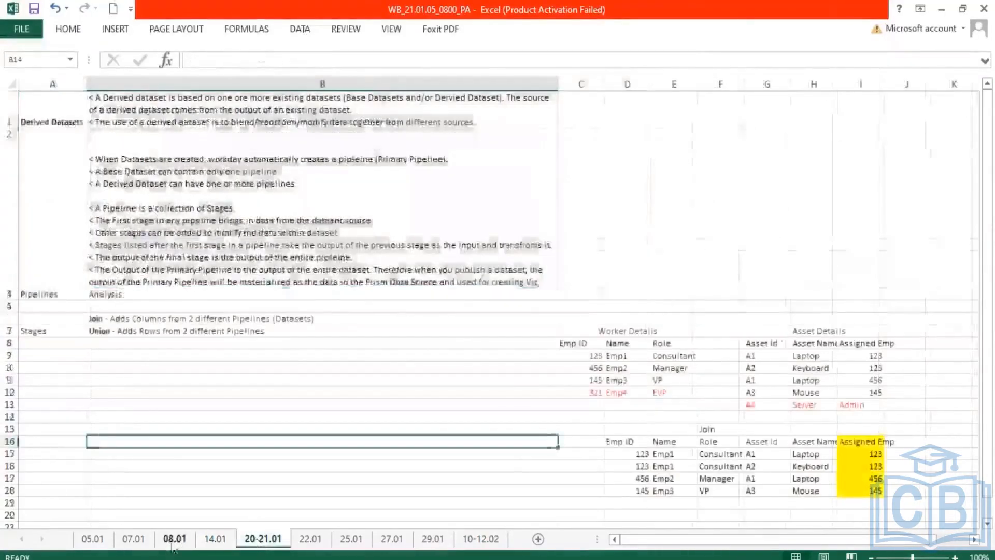
{"action": "left_click", "coordinate": [175, 541]}
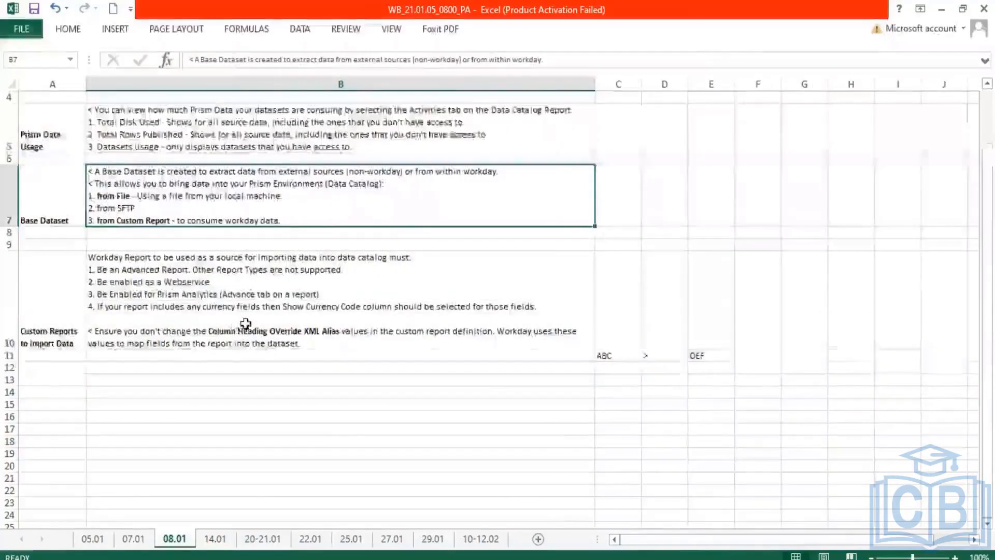
{"action": "scroll", "coordinate": [236, 327], "scroll_direction": "up", "scroll_amount": 2}
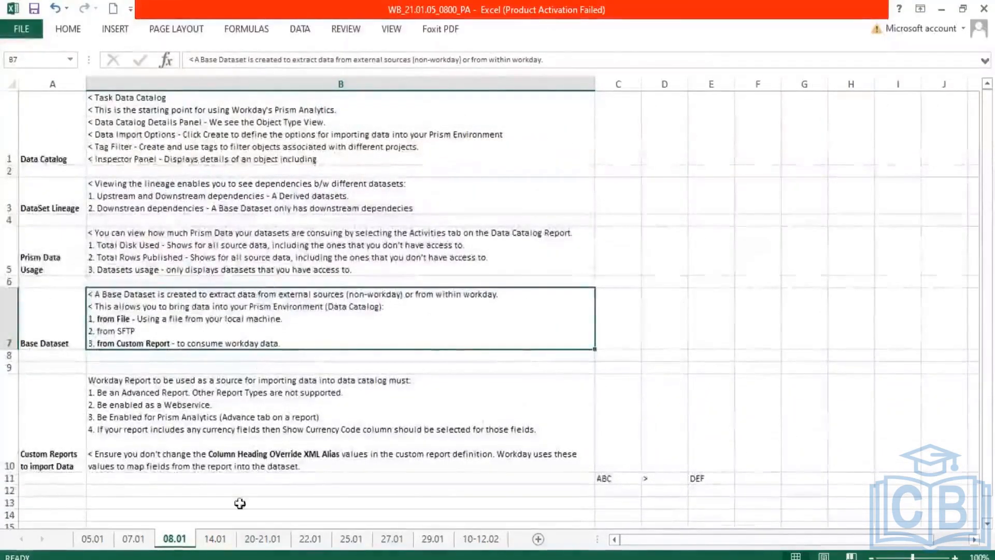
{"action": "left_click", "coordinate": [136, 539]}
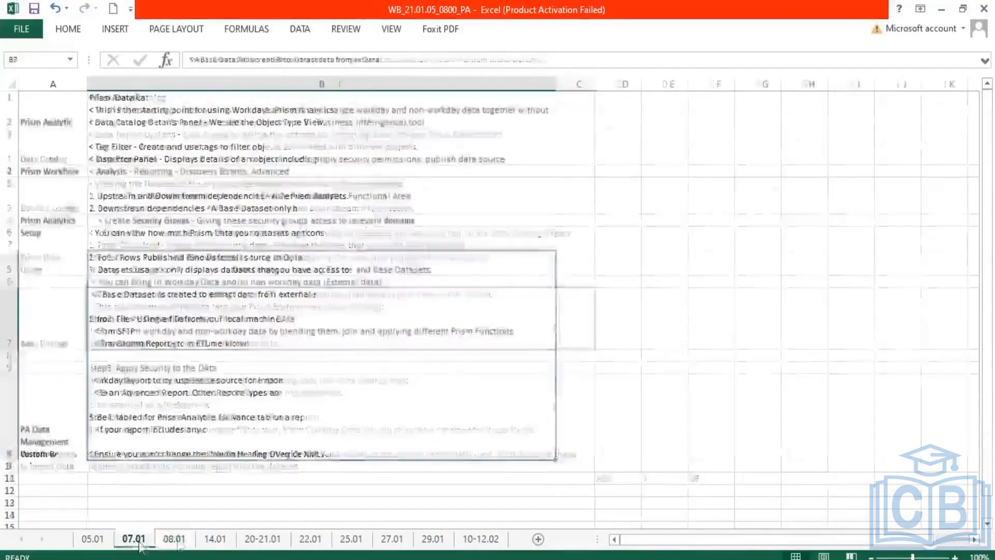
{"action": "left_click", "coordinate": [175, 539]}
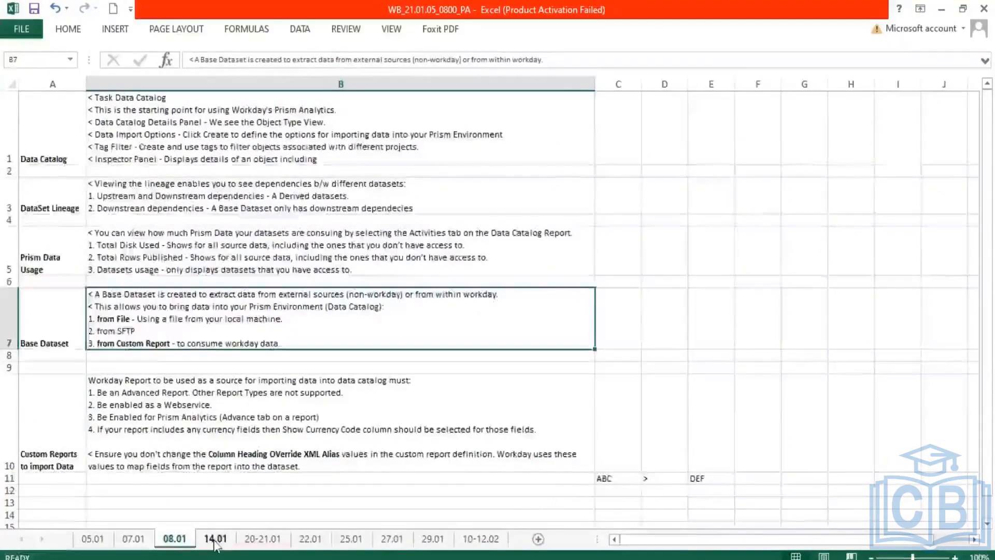
{"action": "left_click", "coordinate": [215, 539]}
{"action": "left_click", "coordinate": [189, 541]}
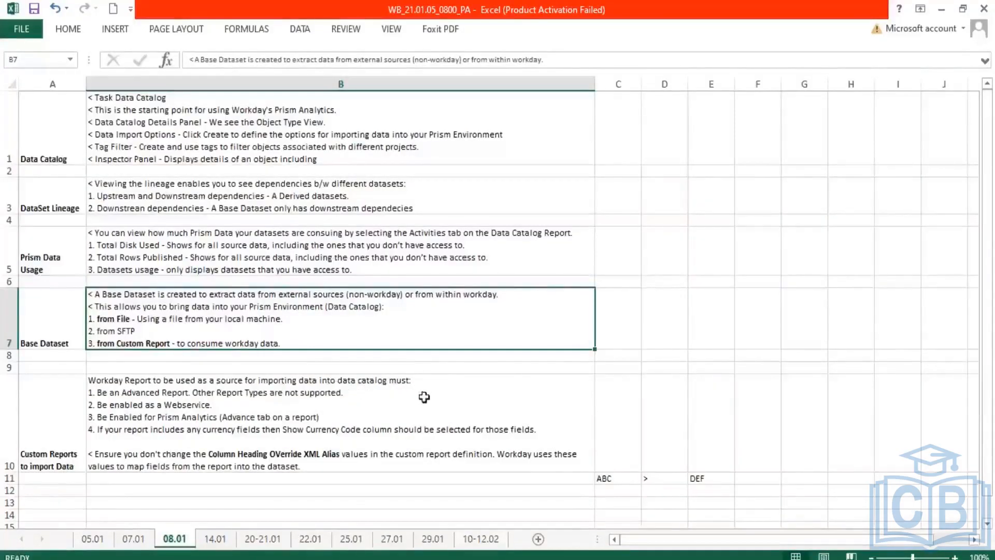
- Highlight the Custom Report source for consuming Workday data in the Base Dataset notes, and leave the cell unchanged
{"action": "double_click", "coordinate": [280, 343]}
{"action": "left_click_drag", "start_coordinate": [280, 344], "coordinate": [137, 346]}
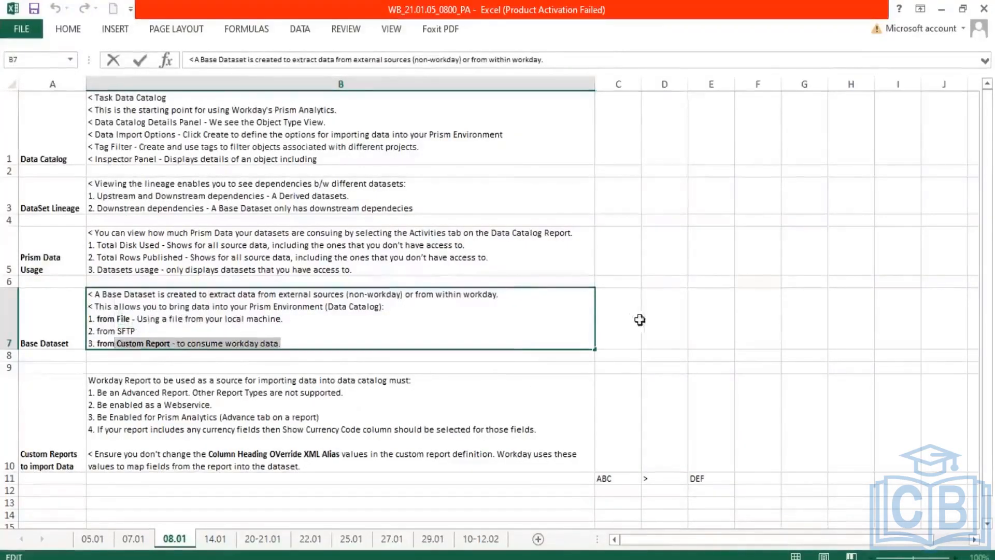
{"action": "left_click", "coordinate": [655, 318]}
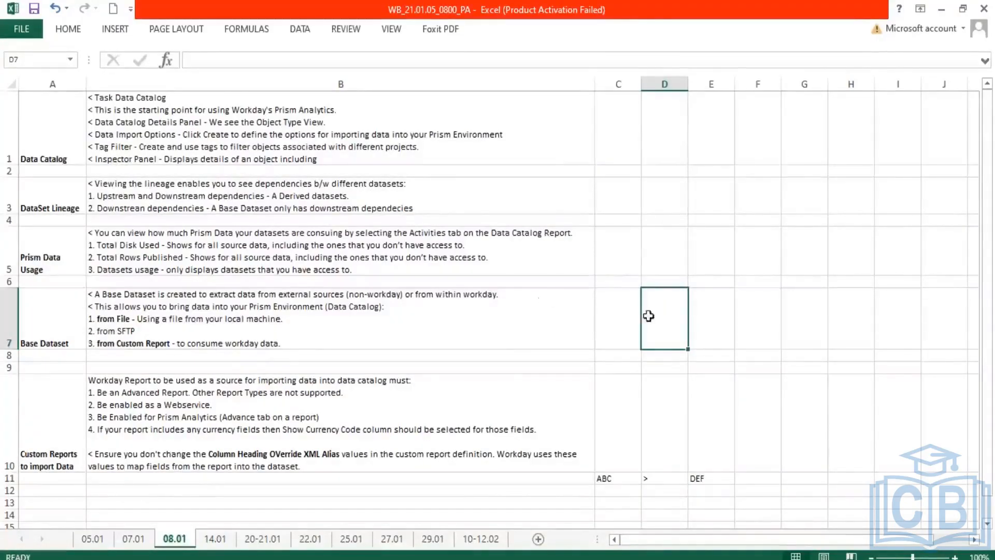
- Enter 6.3 Billion in cell F7 beside the Base Dataset notes as an illustration, and clear it again
{"action": "left_click", "coordinate": [772, 333]}
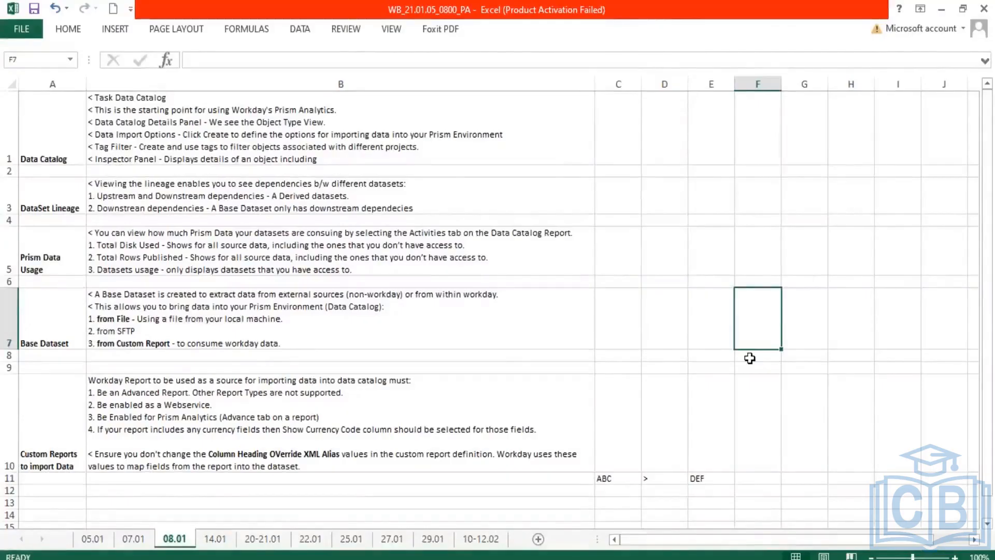
{"action": "type", "text": "6.3"}
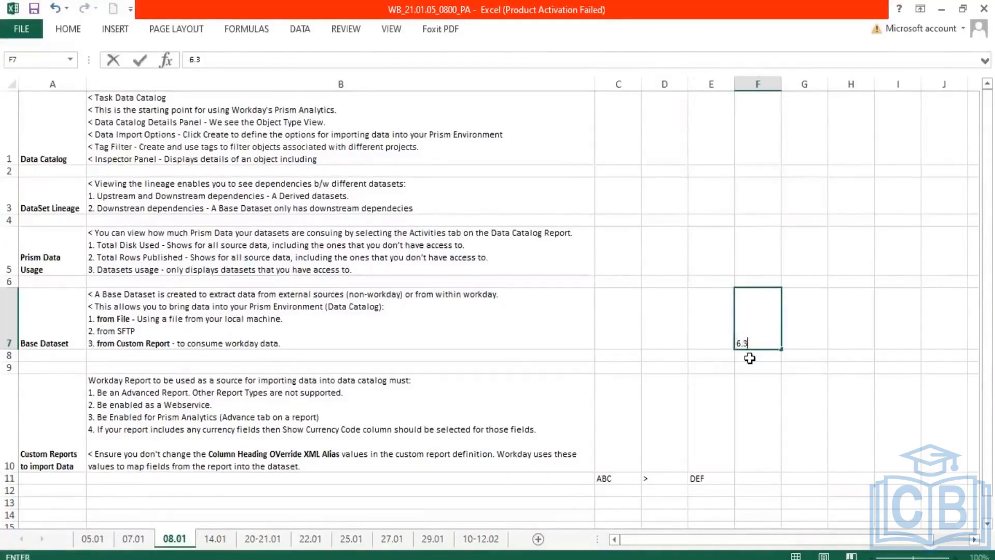
{"action": "type", "text": " Billion"}
{"action": "key", "text": "Return"}
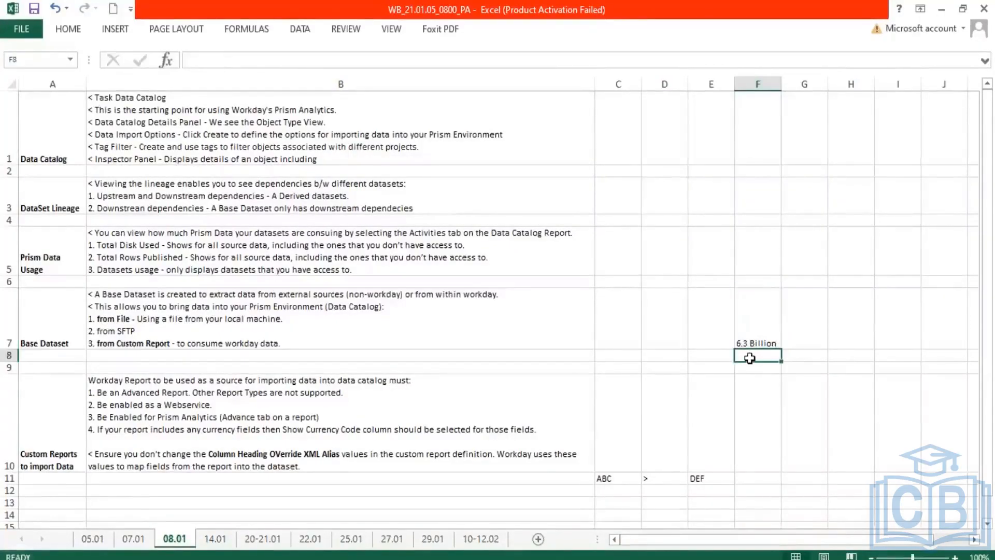
{"action": "key", "text": "Up"}
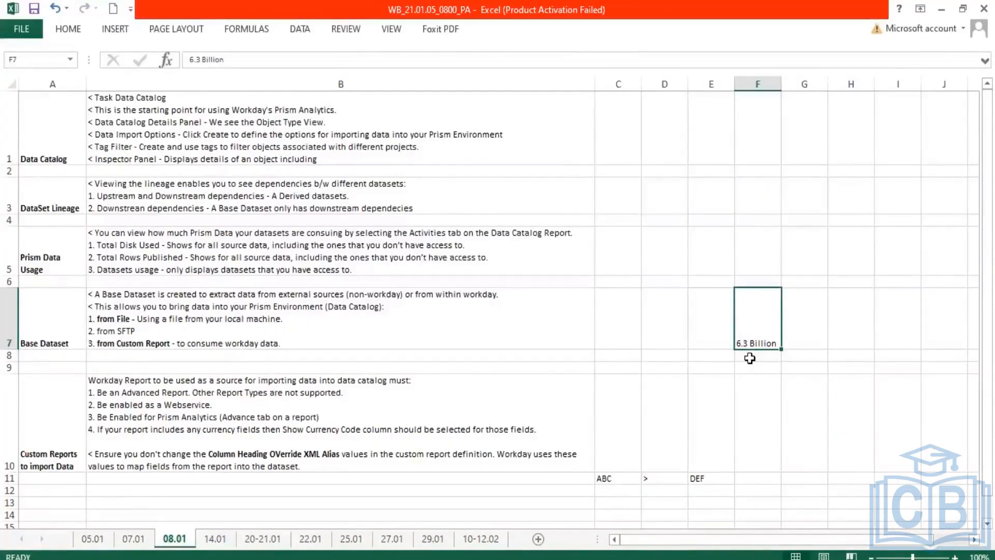
{"action": "key", "text": "Delete"}
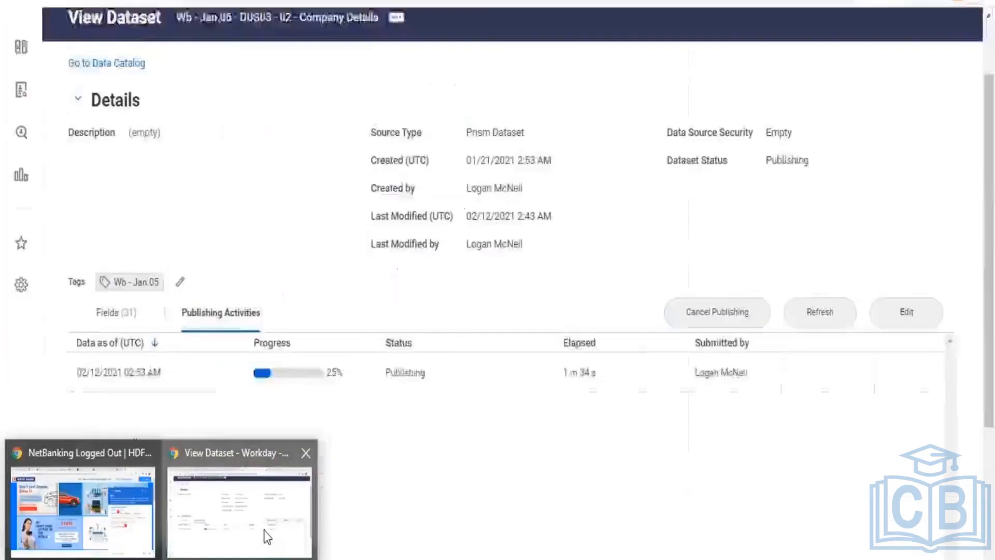
- Switch back to the Workday View Dataset page, refresh its publishing activities and highlight the dataset's name
{"action": "left_click", "coordinate": [263, 529]}
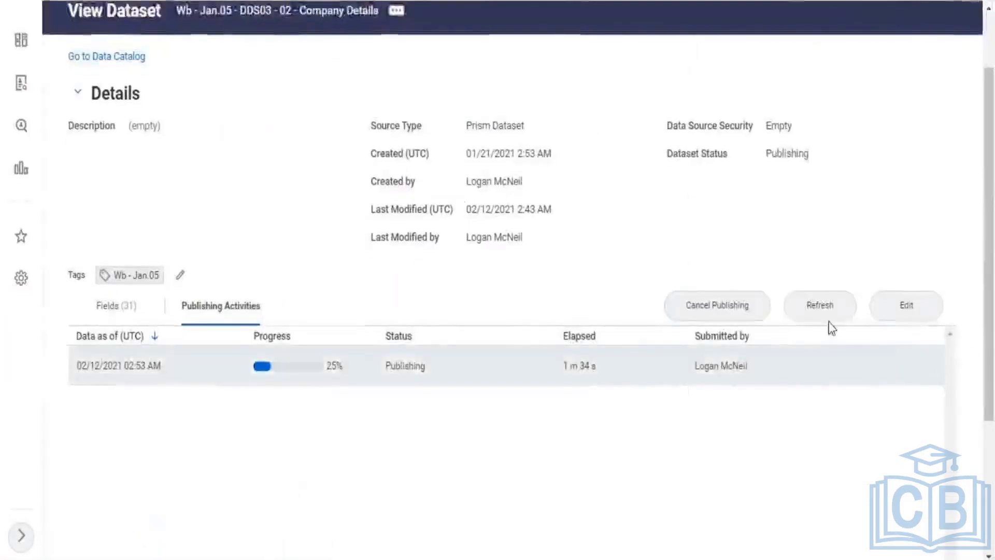
{"action": "left_click", "coordinate": [823, 307]}
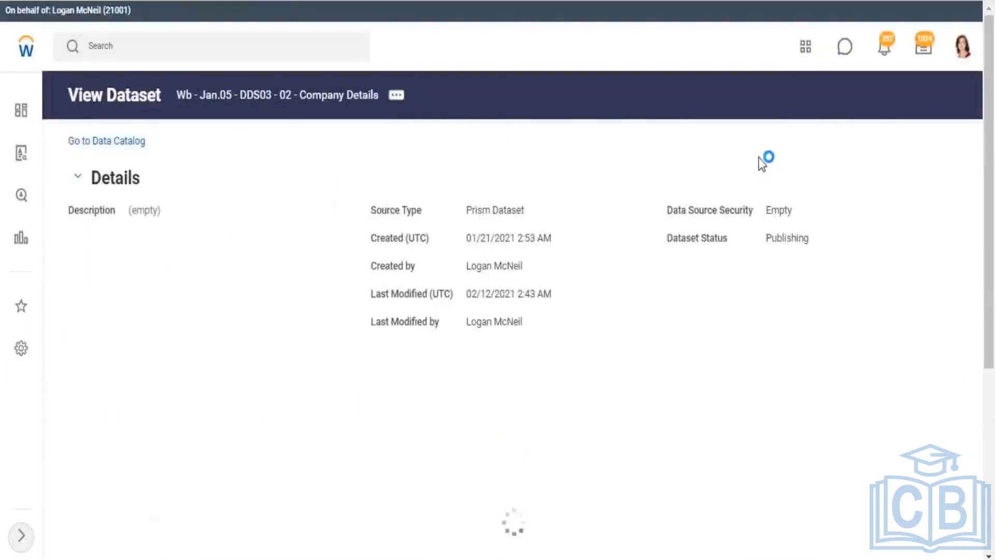
{"action": "scroll", "coordinate": [676, 265], "scroll_direction": "down", "scroll_amount": 2}
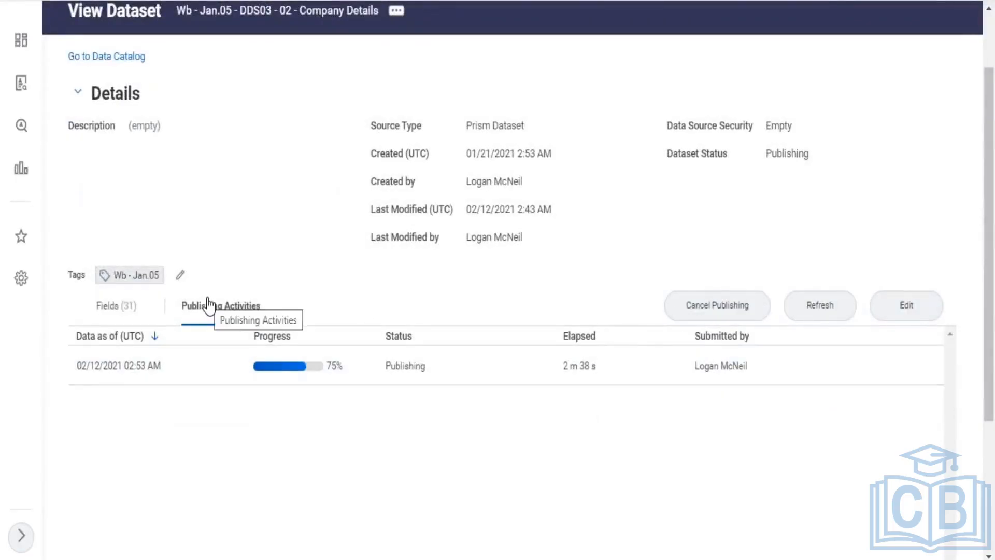
{"action": "left_click", "coordinate": [820, 306]}
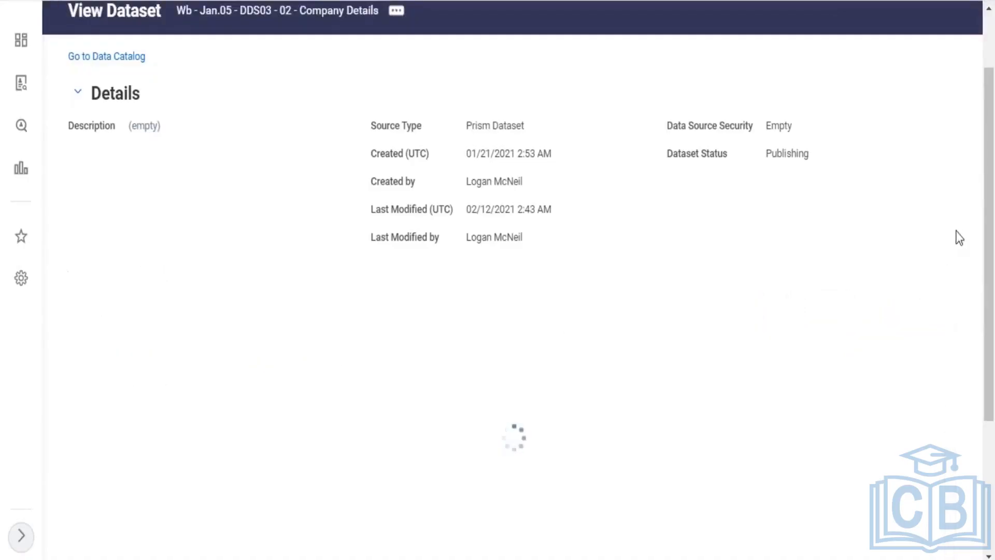
{"action": "scroll", "coordinate": [957, 235], "scroll_direction": "up", "scroll_amount": 2}
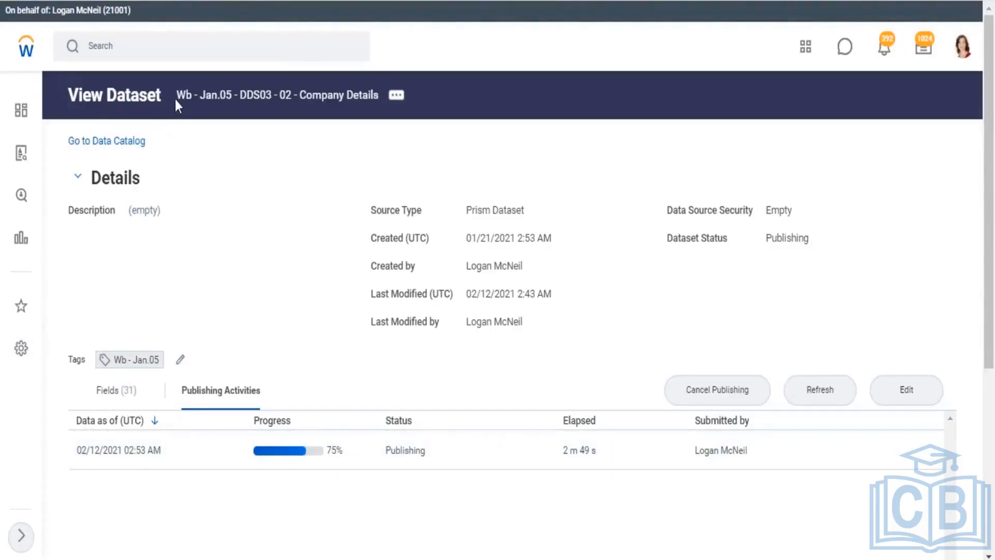
{"action": "left_click_drag", "start_coordinate": [179, 100], "coordinate": [382, 104]}
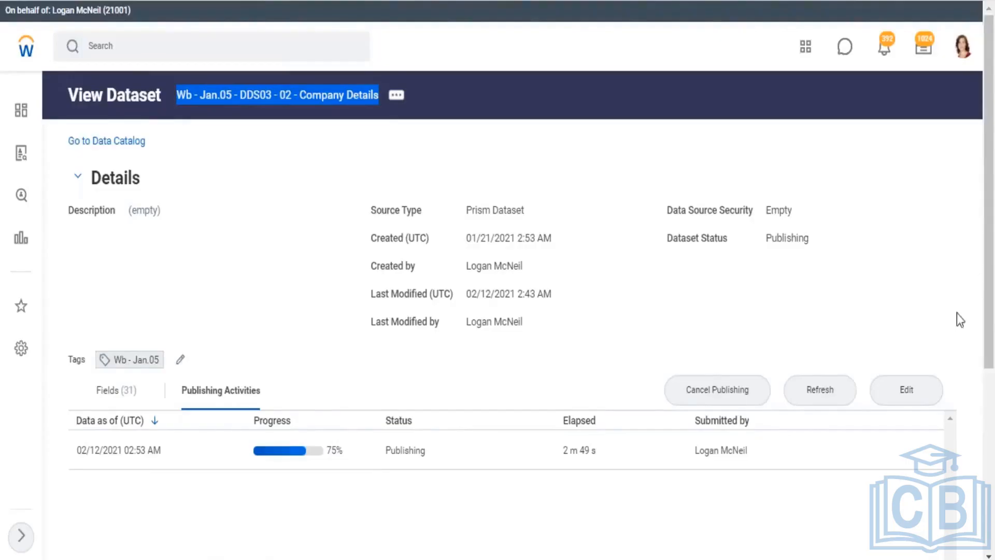
- Keep refreshing the publishing activities of the Company Details dataset until its publishing run has completed
{"action": "left_click", "coordinate": [828, 402]}
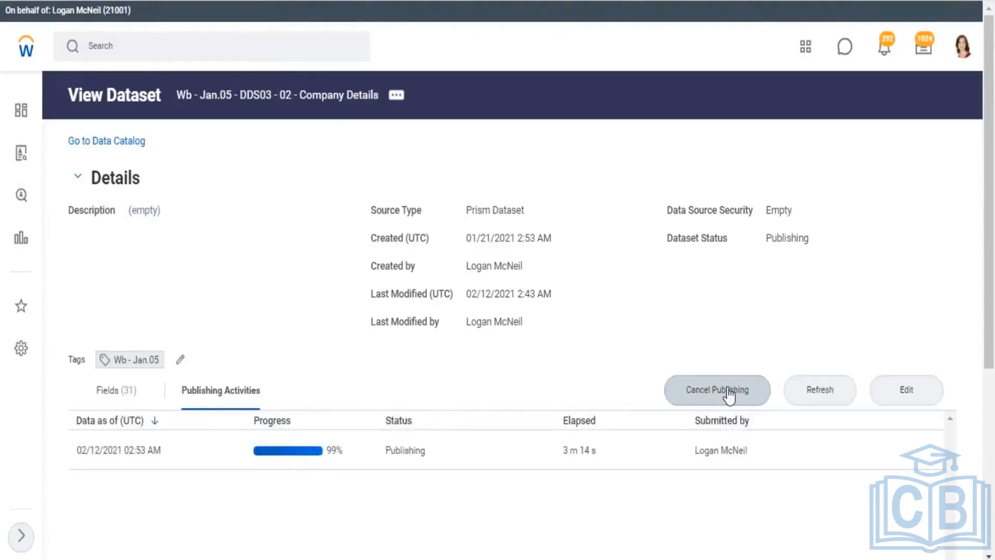
{"action": "left_click", "coordinate": [790, 395]}
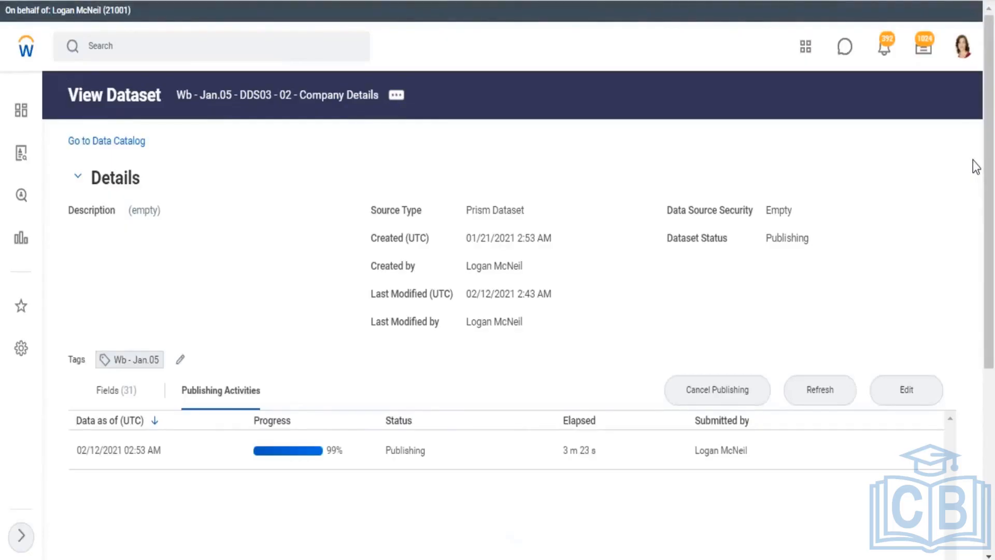
{"action": "left_click", "coordinate": [828, 393]}
{"action": "left_click", "coordinate": [811, 401]}
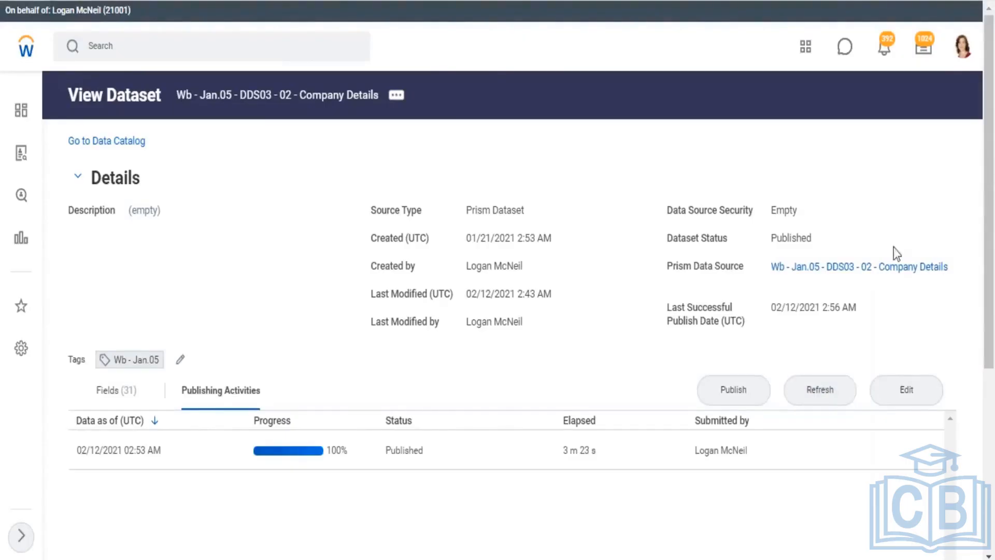
{"action": "left_click", "coordinate": [827, 393]}
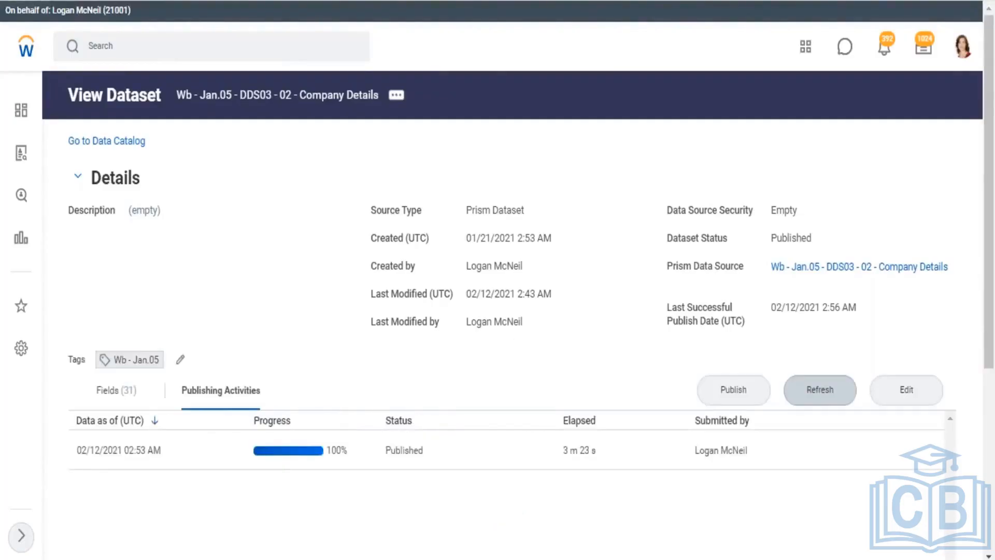
{"action": "left_click", "coordinate": [820, 390]}
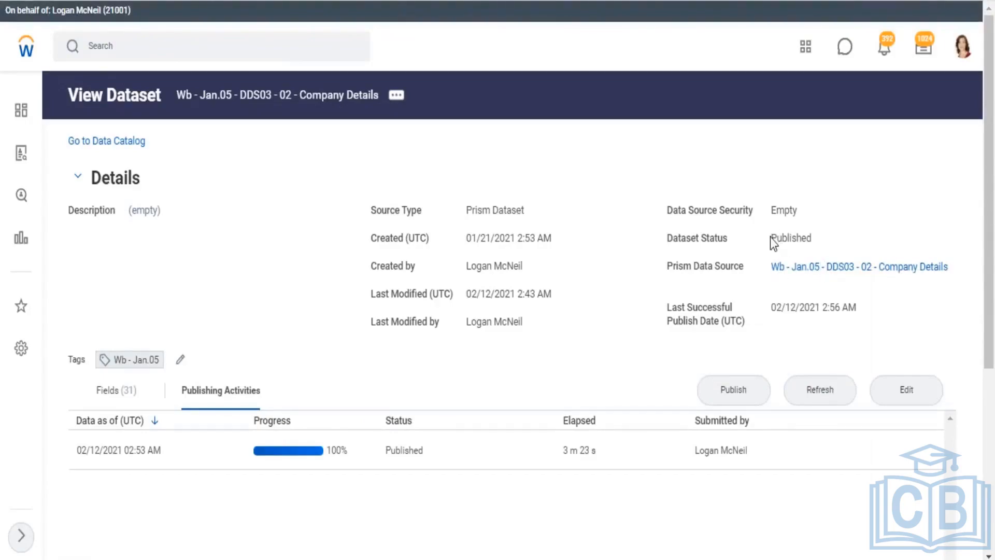
- Examine the Dataset Status and the Prism Data Source in the dataset's details
{"action": "left_click_drag", "start_coordinate": [770, 237], "coordinate": [815, 237]}
{"action": "left_click", "coordinate": [676, 266]}
{"action": "left_click_drag", "start_coordinate": [714, 270], "coordinate": [747, 272]}
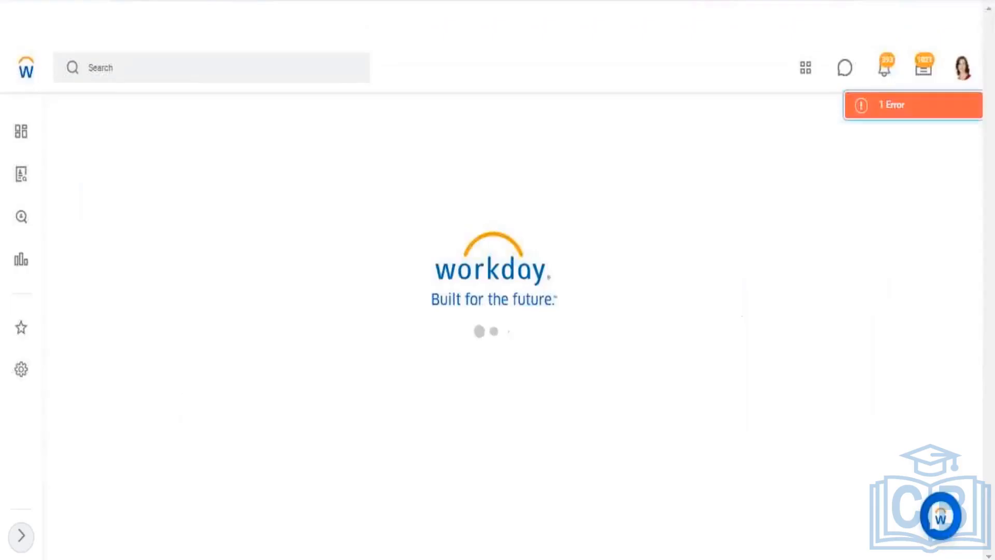
- Search Workday for "create custom report"
{"action": "left_click", "coordinate": [185, 77]}
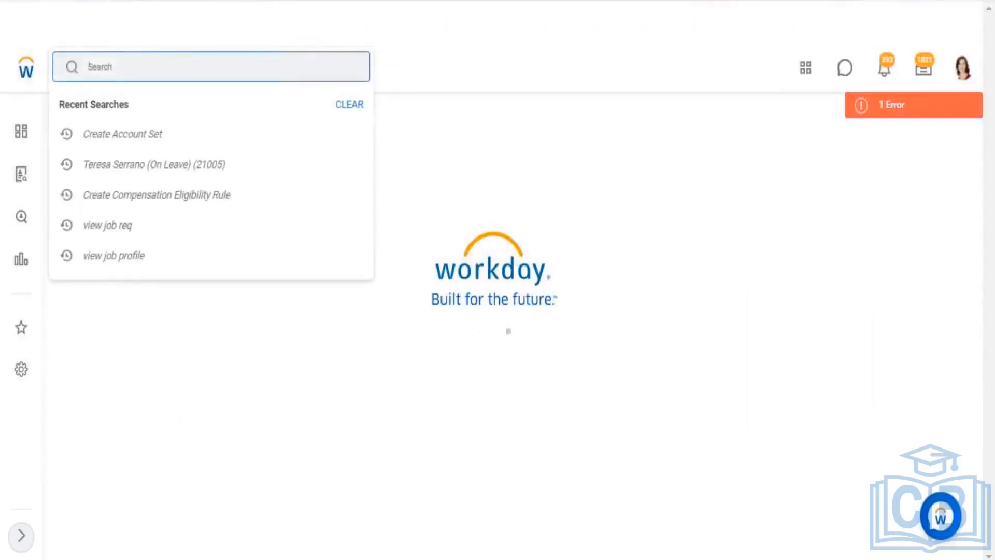
{"action": "type", "text": "create cust"}
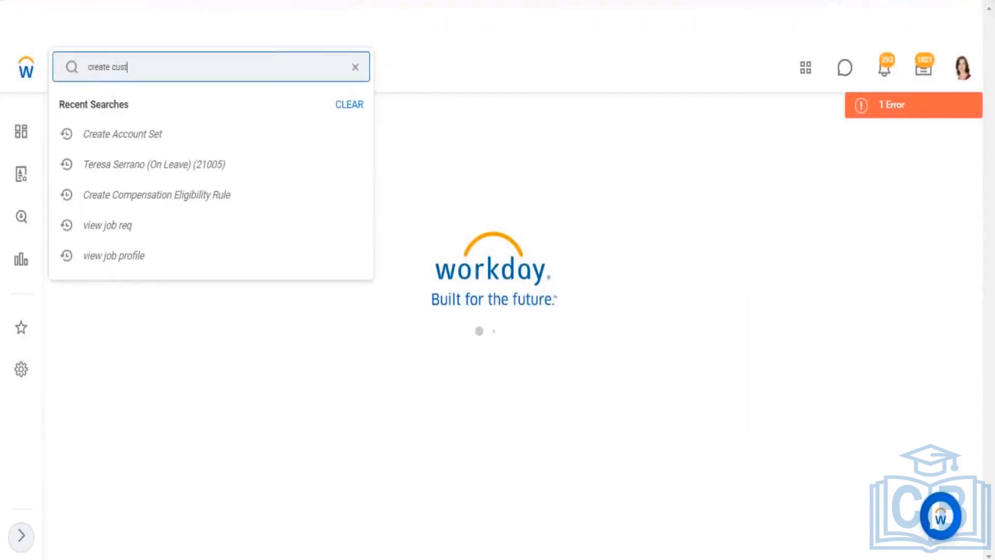
{"action": "type", "text": "om report"}
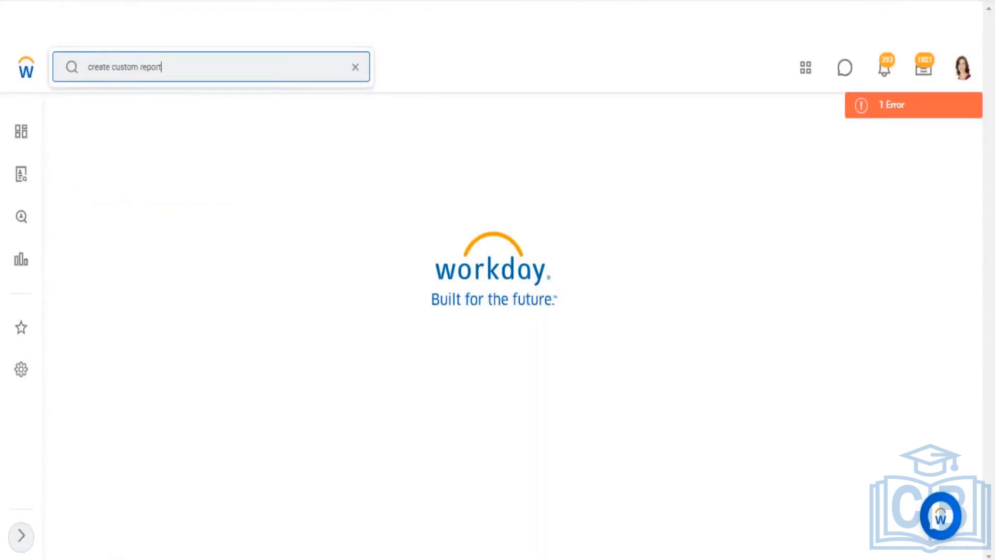
{"action": "key", "text": "Return"}
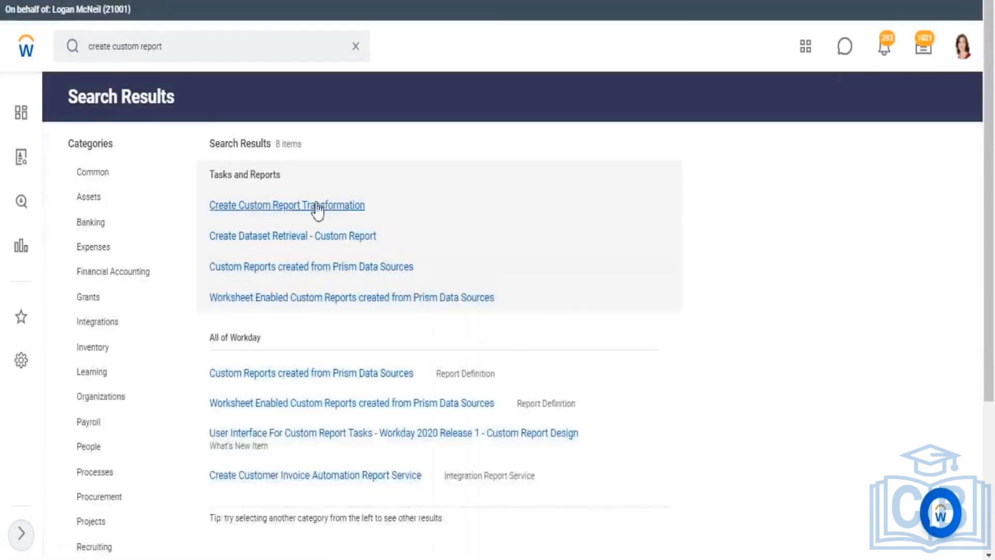
- Broaden the search to "create custom"
{"action": "left_click", "coordinate": [188, 41]}
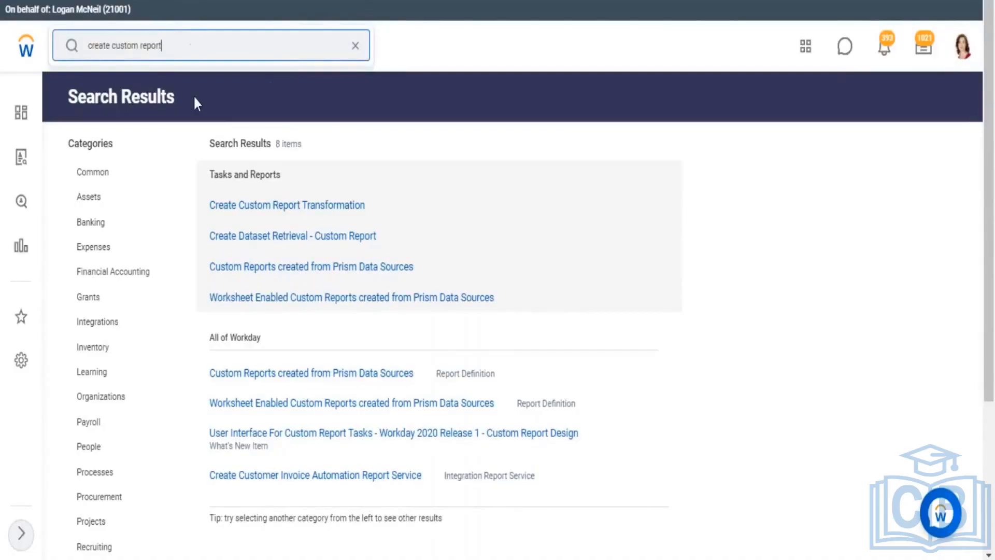
{"action": "key", "text": "BackSpace"}
{"action": "key", "text": "BackSpace"}
{"action": "key", "text": "BackSpace"}
{"action": "key", "text": "BackSpace"}
{"action": "key", "text": "BackSpace"}
{"action": "key", "text": "BackSpace"}
{"action": "type", "text": "#"}
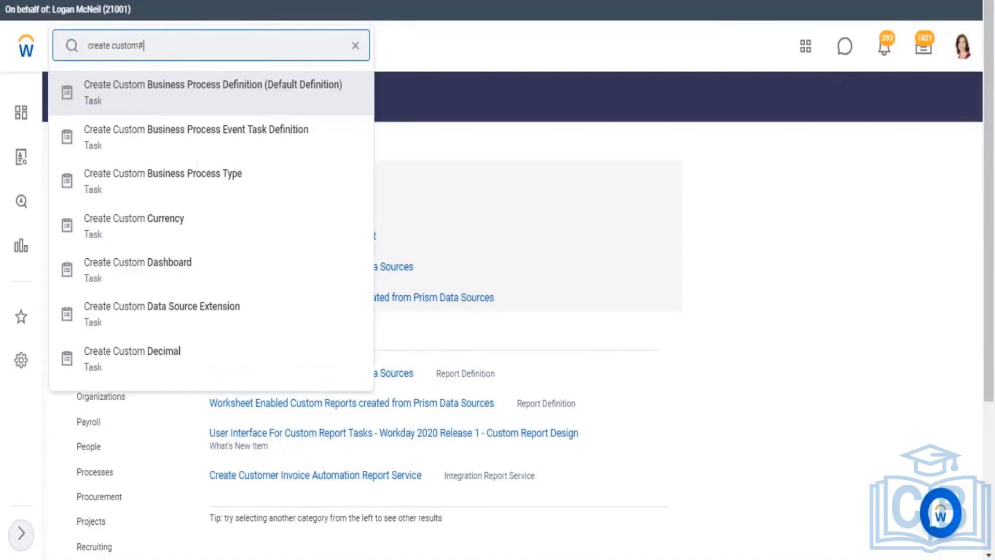
{"action": "key", "text": "BackSpace"}
{"action": "key", "text": "Return"}
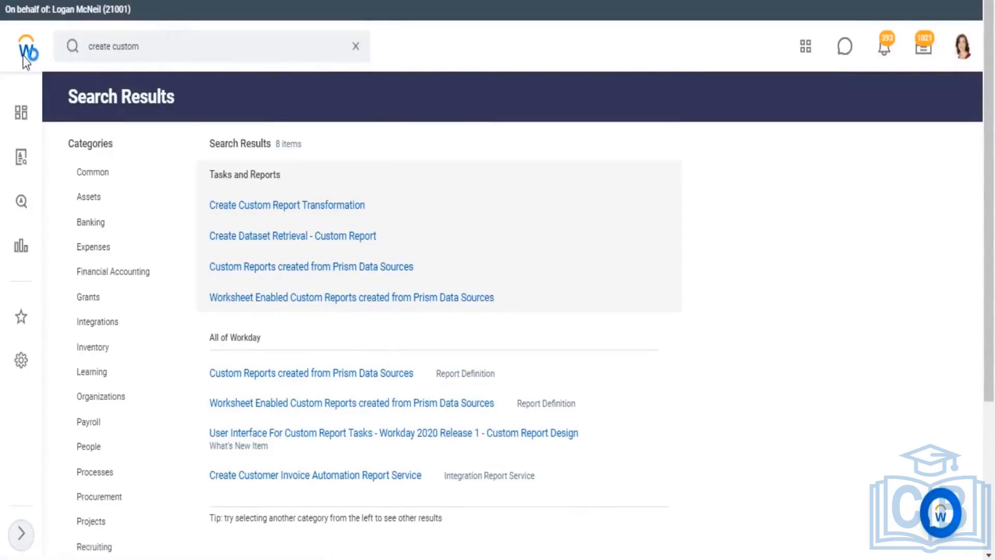
- Expand the full list of Tasks and Reports results and look through it for a task that creates custom reports
{"action": "scroll", "coordinate": [350, 409], "scroll_direction": "down", "scroll_amount": 2}
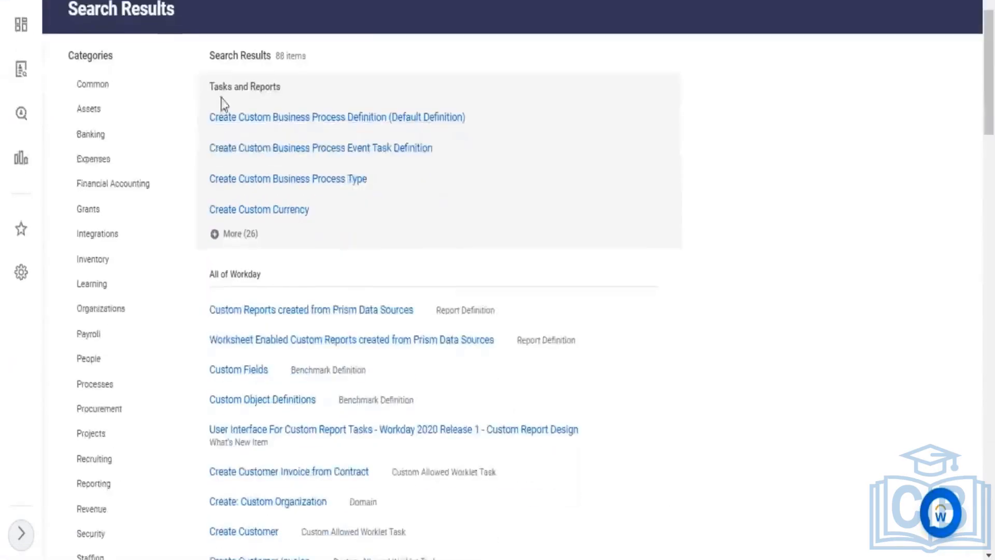
{"action": "left_click", "coordinate": [240, 236]}
{"action": "scroll", "coordinate": [304, 391], "scroll_direction": "down", "scroll_amount": 2}
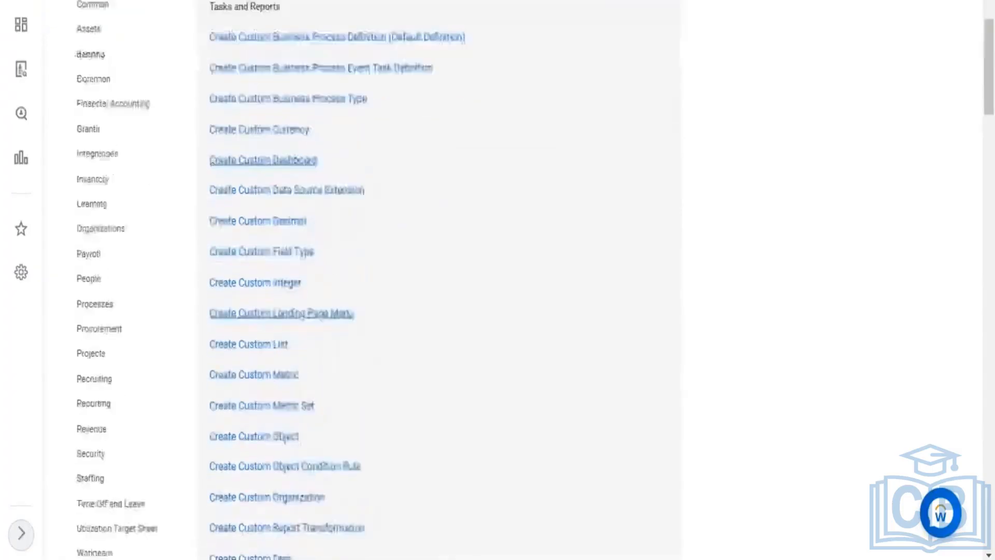
{"action": "scroll", "coordinate": [322, 382], "scroll_direction": "down", "scroll_amount": 4}
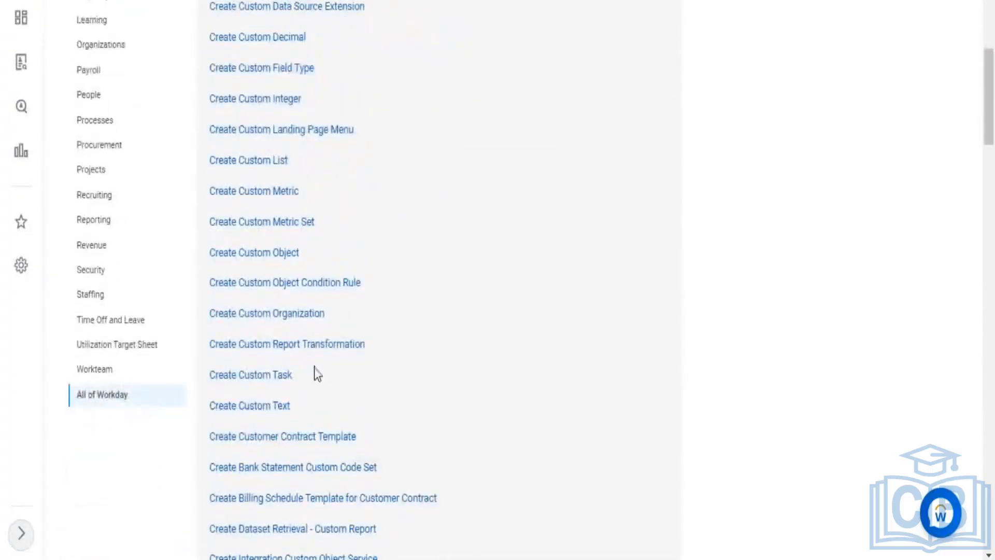
{"action": "scroll", "coordinate": [315, 374], "scroll_direction": "down", "scroll_amount": 4}
{"action": "scroll", "coordinate": [324, 381], "scroll_direction": "down", "scroll_amount": 4}
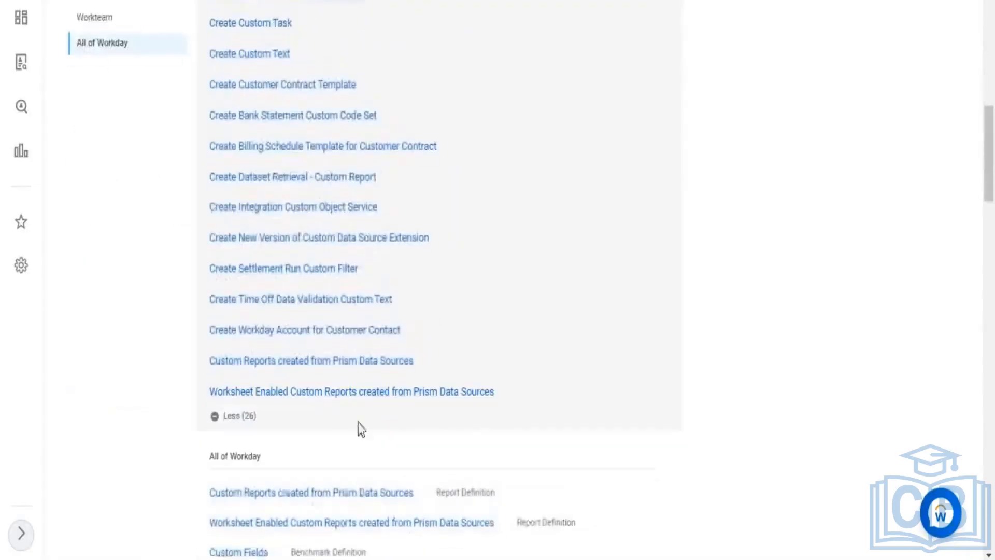
{"action": "scroll", "coordinate": [305, 221], "scroll_direction": "up", "scroll_amount": 8}
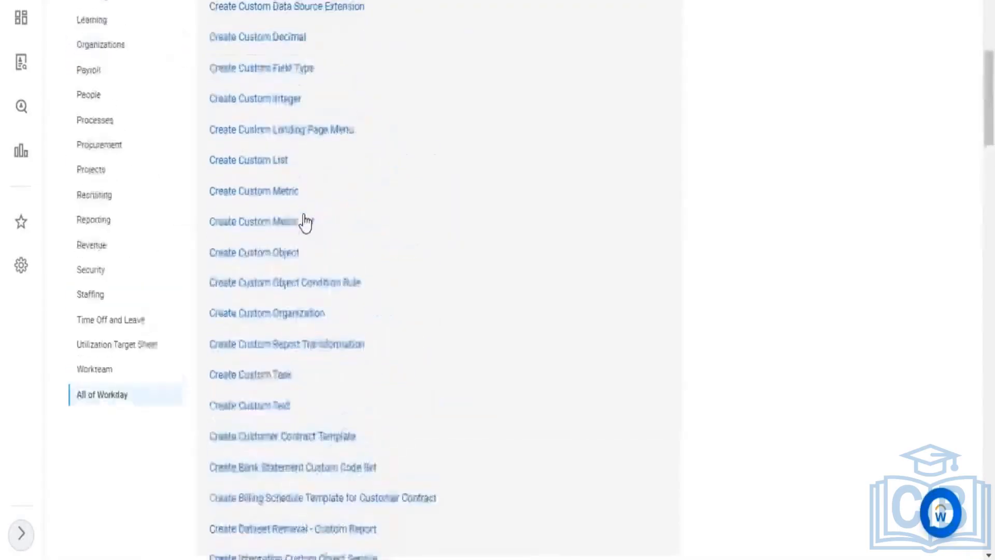
{"action": "scroll", "coordinate": [300, 201], "scroll_direction": "up", "scroll_amount": 8}
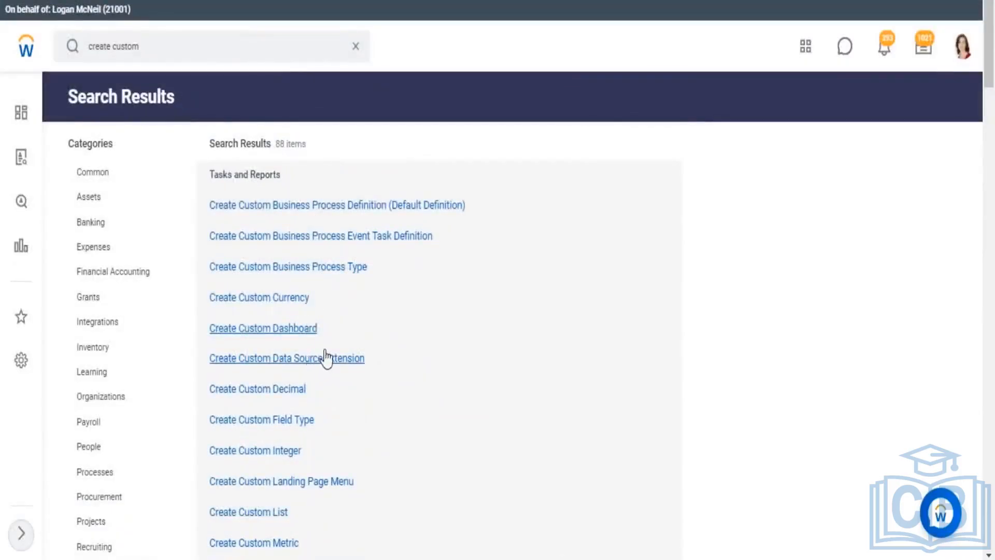
{"action": "scroll", "coordinate": [329, 355], "scroll_direction": "down", "scroll_amount": 3}
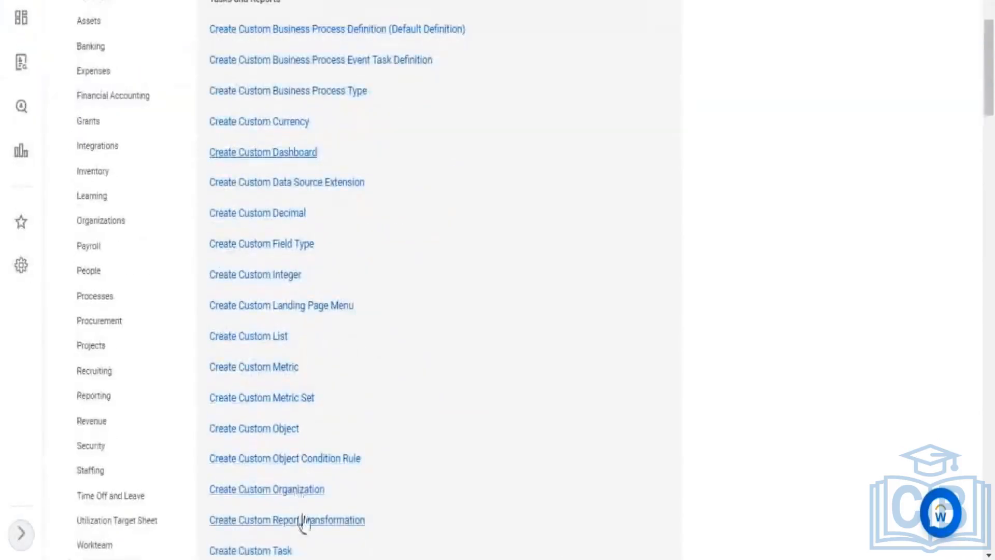
{"action": "scroll", "coordinate": [307, 530], "scroll_direction": "down", "scroll_amount": 3}
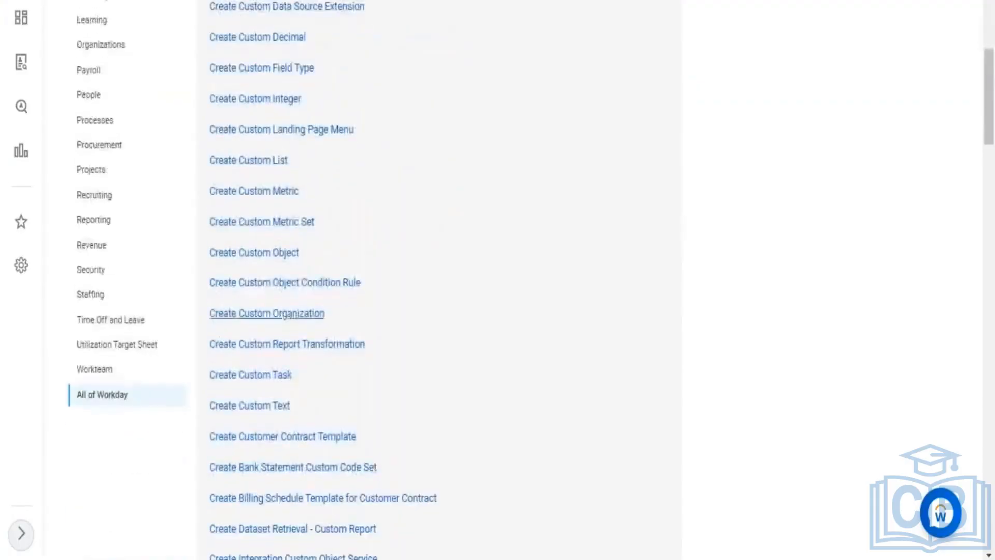
{"action": "scroll", "coordinate": [178, 123], "scroll_direction": "up", "scroll_amount": 6}
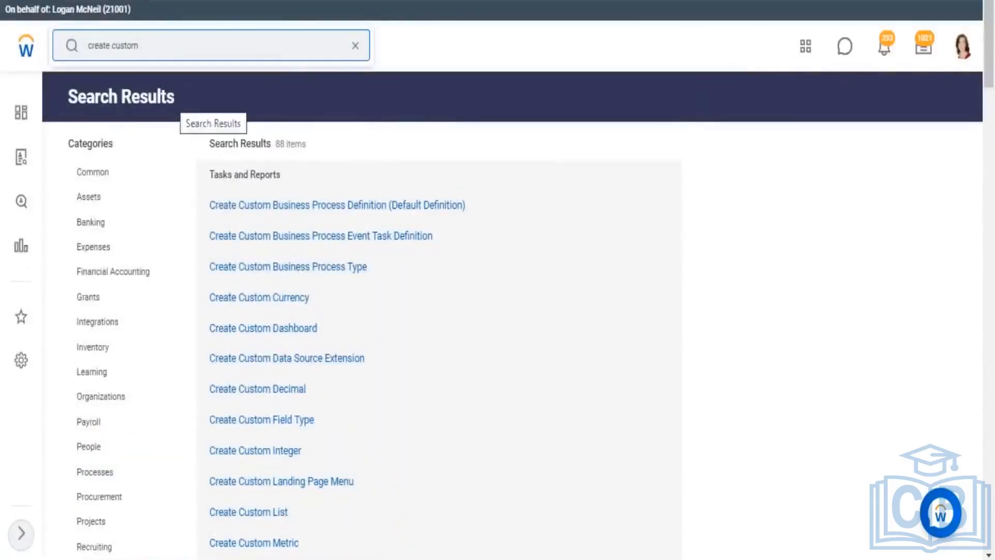
{"action": "type", "text": "repo"}
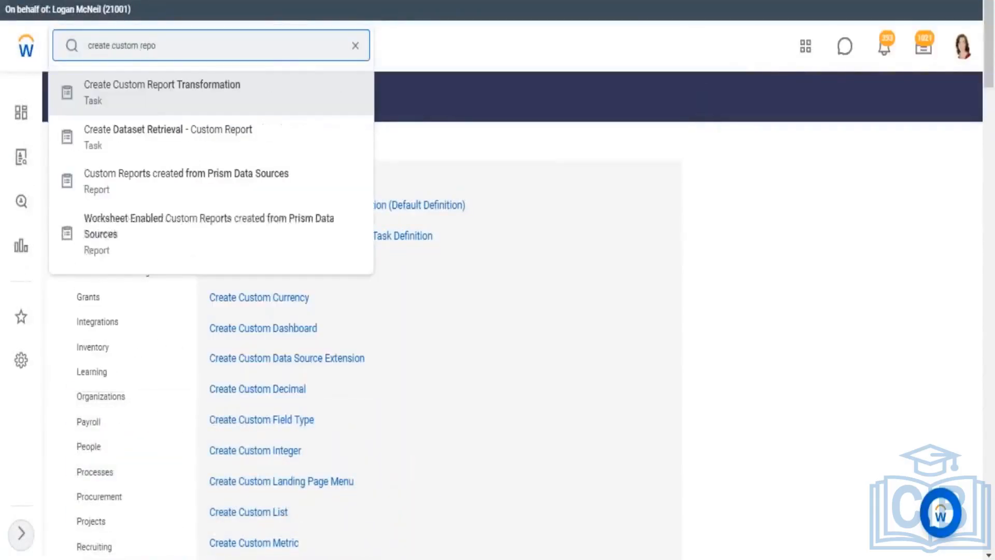
{"action": "type", "text": "rt"}
{"action": "key", "text": "BackSpace"}
{"action": "key", "text": "BackSpace"}
{"action": "key", "text": "BackSpace"}
{"action": "key", "text": "BackSpace"}
{"action": "key", "text": "BackSpace"}
{"action": "key", "text": "BackSpace"}
- Try to search for "view sec for sec items" in place of the previous query, and cancel the request
{"action": "key", "text": "BackSpace"}
{"action": "key", "text": "BackSpace"}
{"action": "key", "text": "BackSpace"}
{"action": "key", "text": "BackSpace"}
{"action": "key", "text": "BackSpace"}
{"action": "key", "text": "BackSpace"}
{"action": "key", "text": "BackSpace"}
{"action": "key", "text": "BackSpace"}
{"action": "key", "text": "BackSpace"}
{"action": "key", "text": "BackSpace"}
{"action": "key", "text": "BackSpace"}
{"action": "key", "text": "BackSpace"}
{"action": "key", "text": "BackSpace"}
{"action": "key", "text": "BackSpace"}
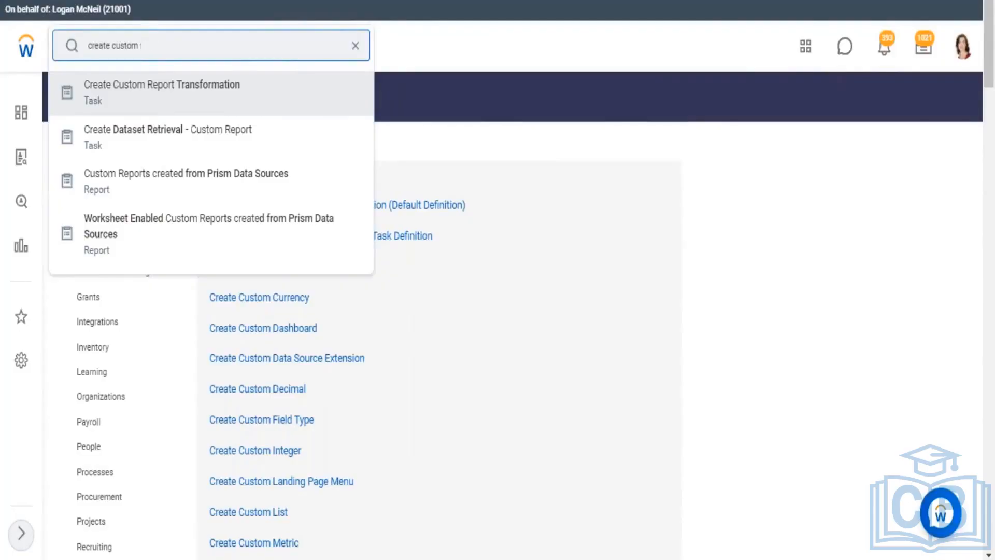
{"action": "type", "text": "vi"}
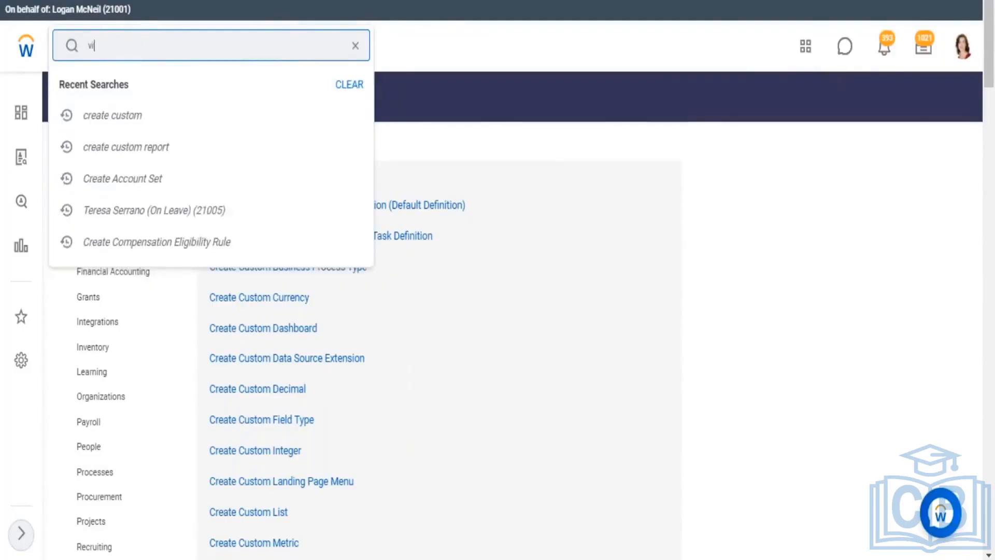
{"action": "type", "text": "ew sec "}
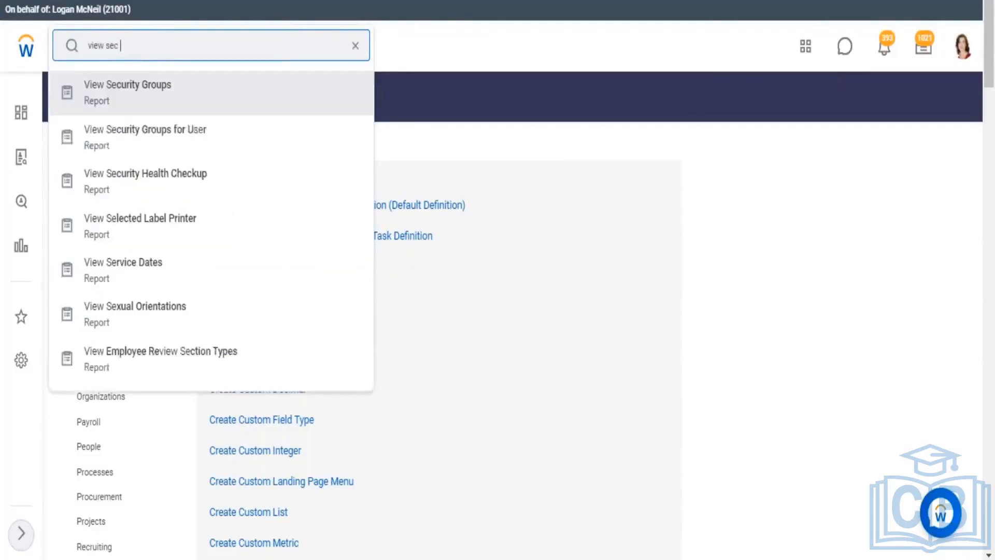
{"action": "type", "text": "for sec items"}
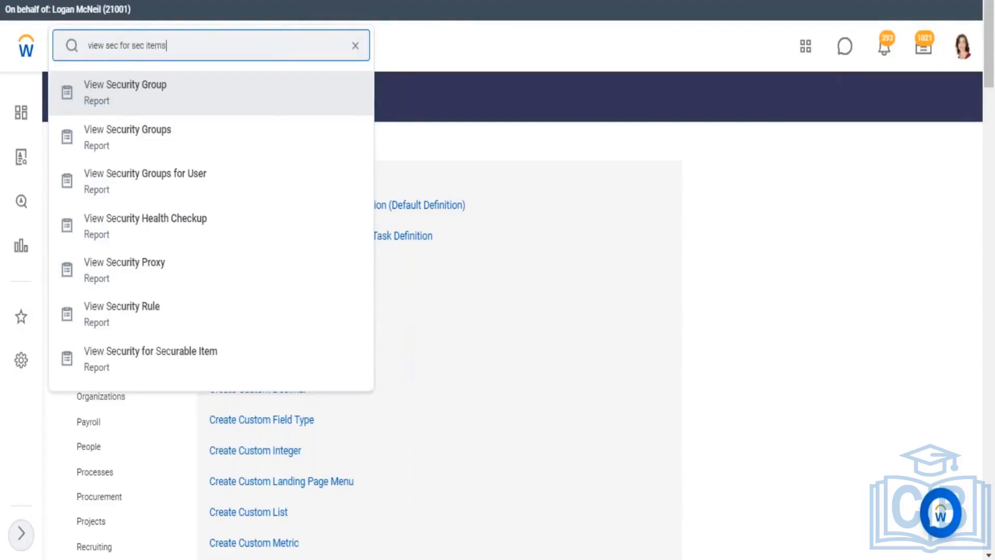
{"action": "key", "text": "Return"}
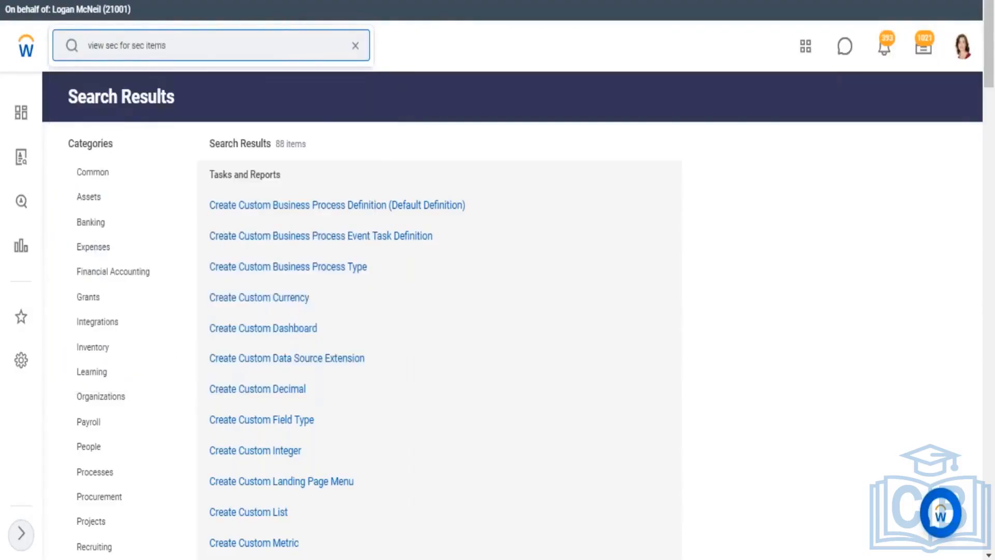
{"action": "left_click", "coordinate": [274, 22]}
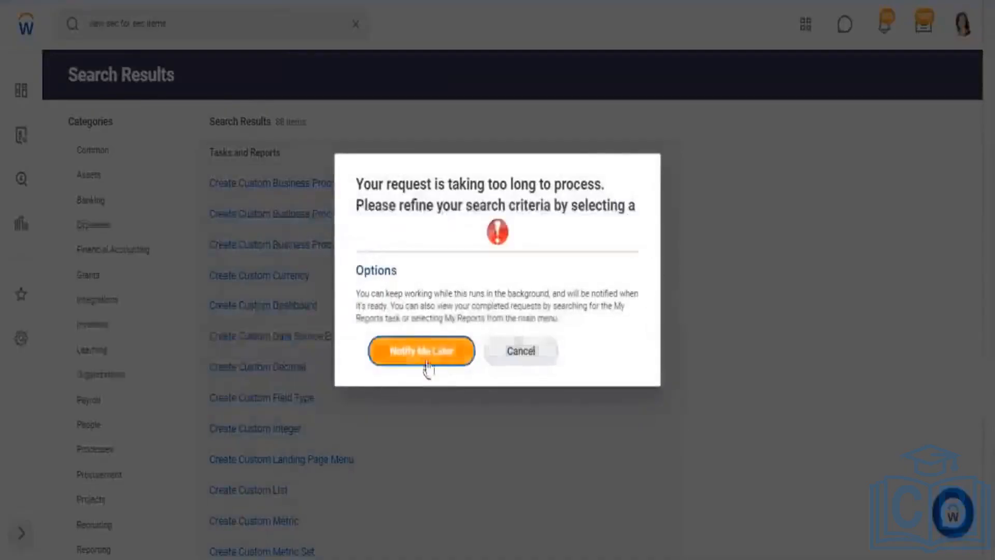
{"action": "left_click", "coordinate": [499, 350]}
- Change the search to "view security" and open the View Security for Securable Item report
{"action": "left_click", "coordinate": [181, 27]}
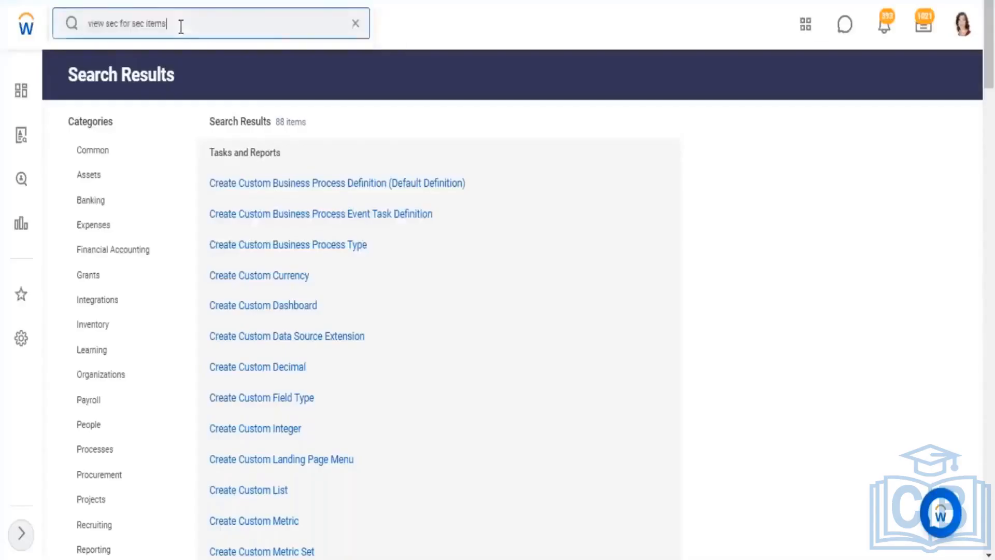
{"action": "left_click_drag", "start_coordinate": [181, 27], "coordinate": [120, 23]}
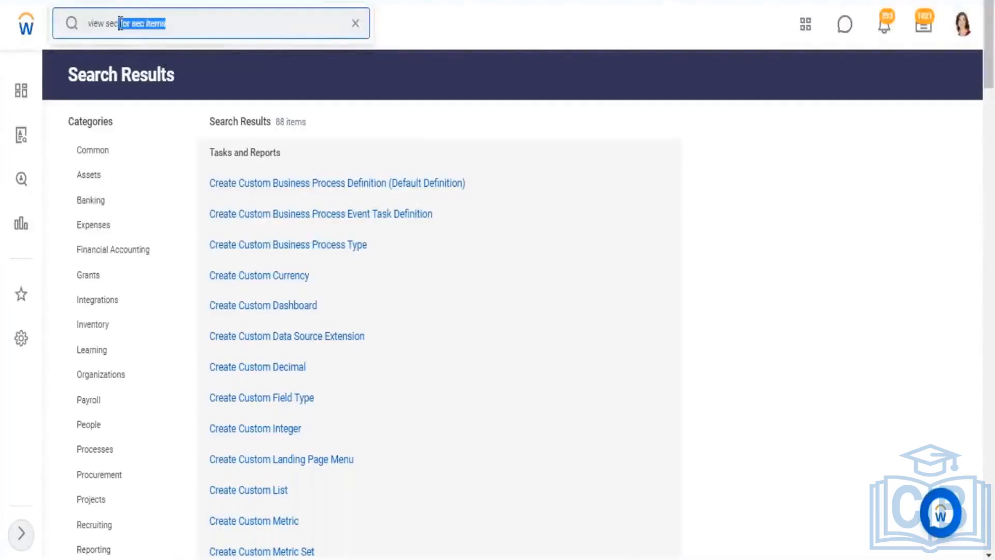
{"action": "type", "text": "ur"}
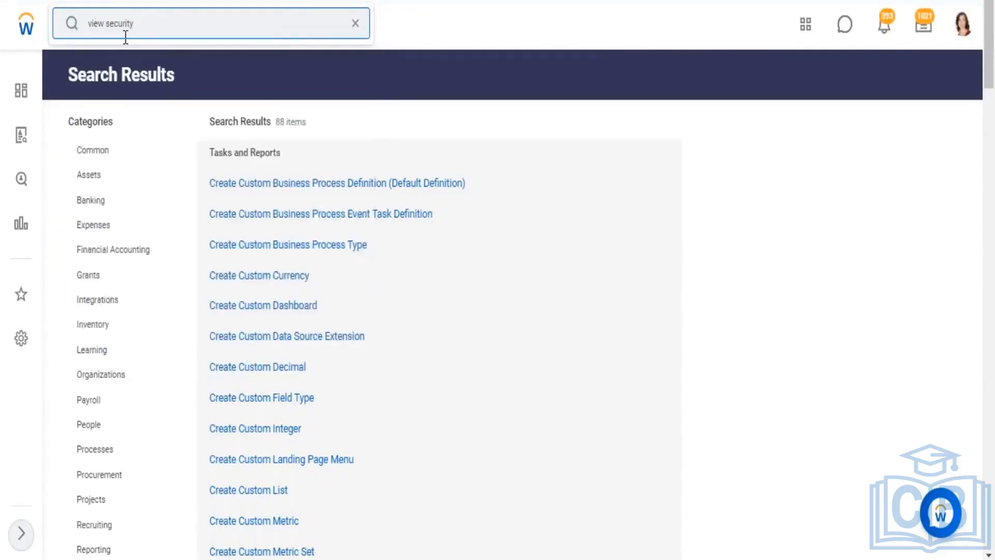
{"action": "left_click", "coordinate": [154, 335]}
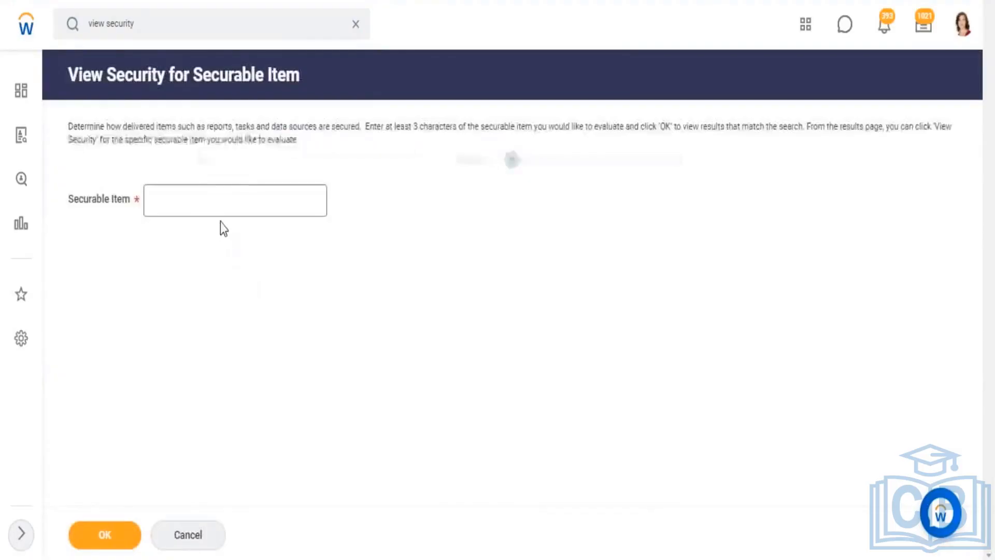
- Run the report with "create custom report" as the securable item
{"action": "left_click", "coordinate": [221, 207]}
{"action": "type", "text": "create c"}
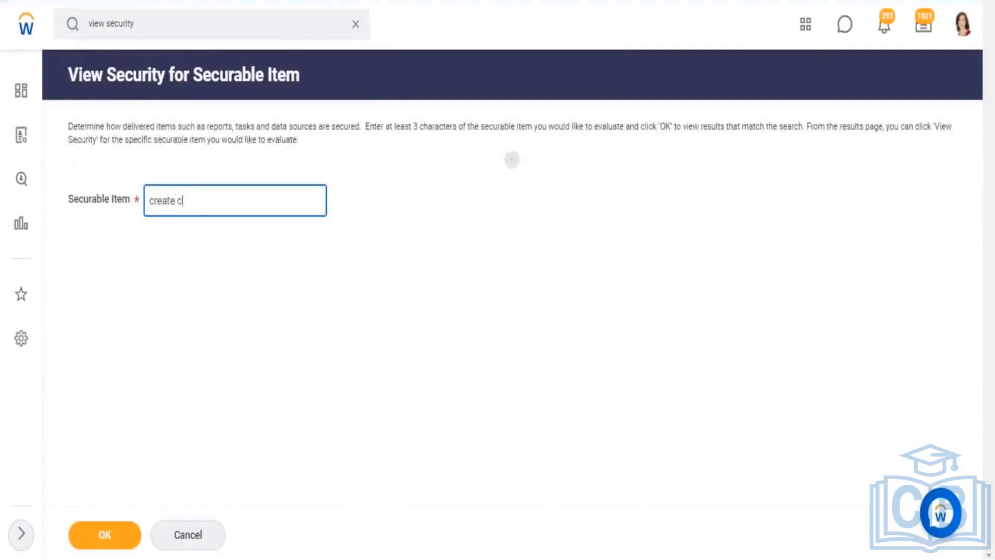
{"action": "type", "text": "ustom report"}
{"action": "left_click", "coordinate": [86, 536]}
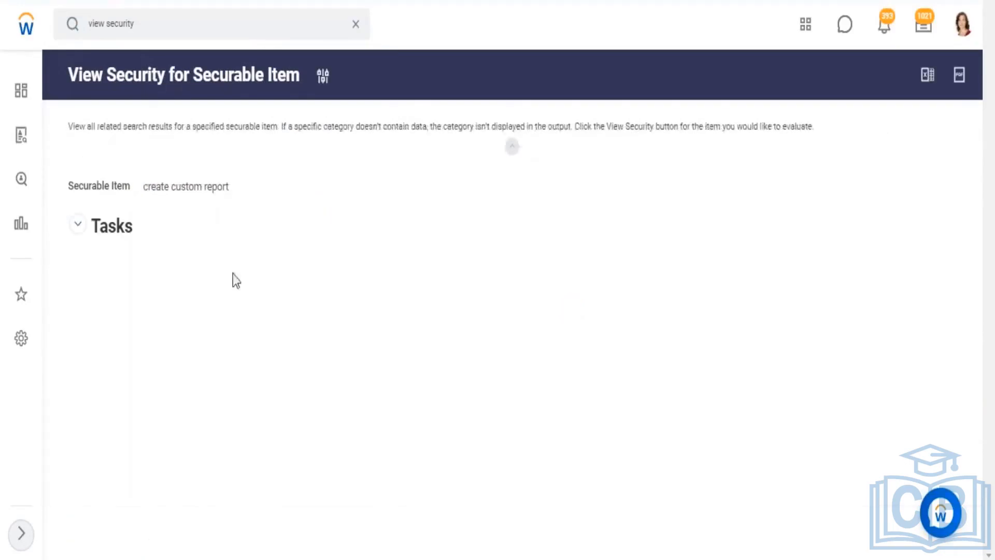
- Show the matching tasks and view the security of the Create Custom Report task
{"action": "left_click", "coordinate": [76, 227]}
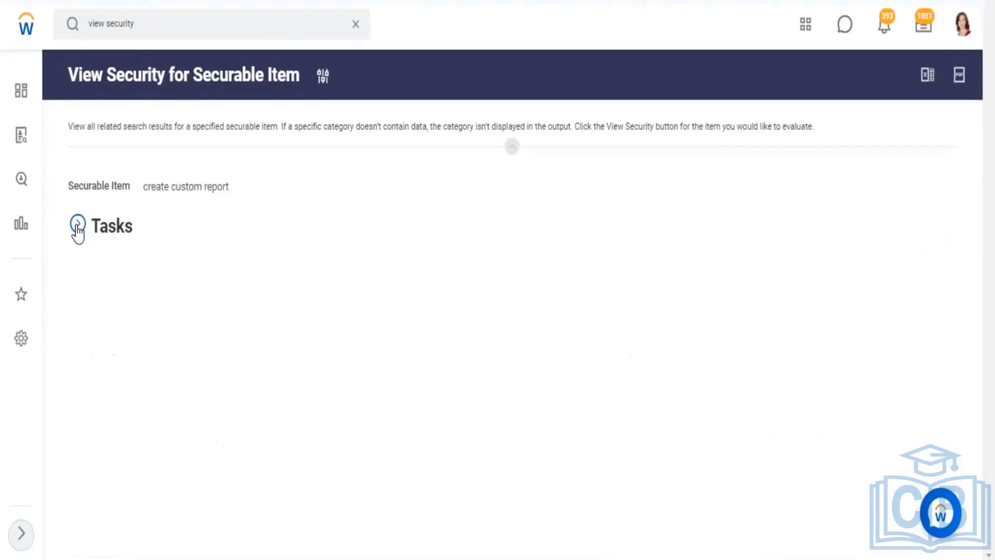
{"action": "left_click", "coordinate": [76, 227]}
{"action": "left_click_drag", "start_coordinate": [107, 366], "coordinate": [137, 366]}
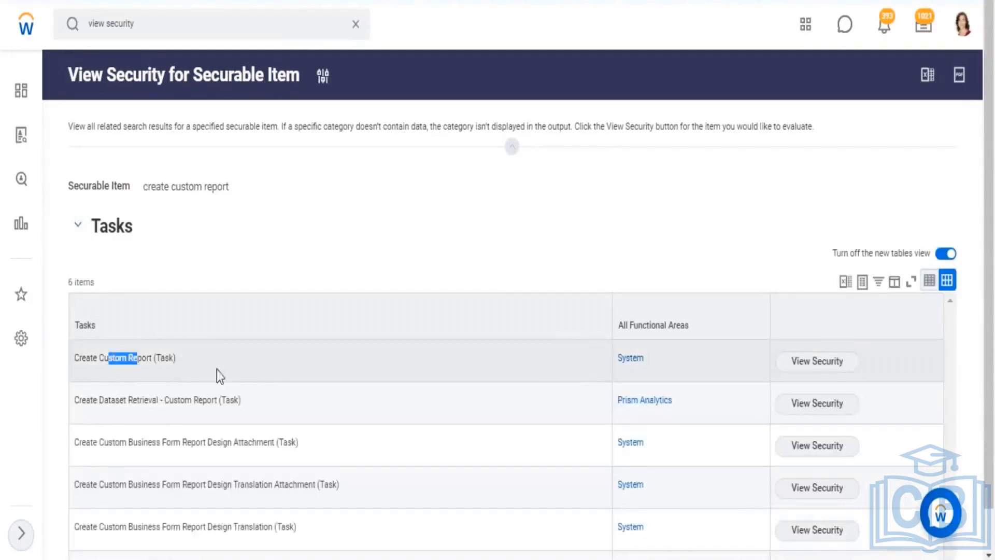
{"action": "left_click", "coordinate": [832, 372]}
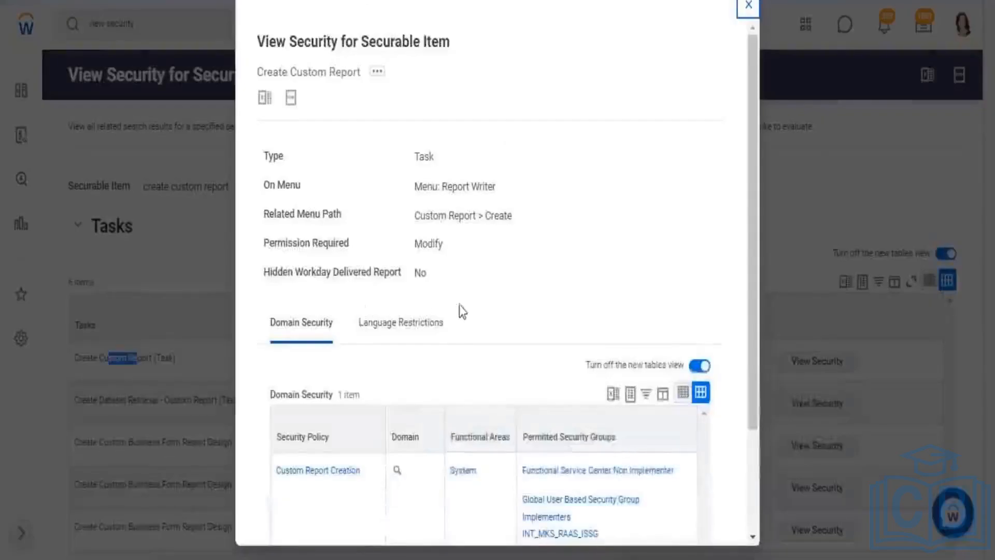
- Expand the permitted security groups of the Custom Report Creation policy and open the policy's domain
{"action": "scroll", "coordinate": [475, 325], "scroll_direction": "down", "scroll_amount": 3}
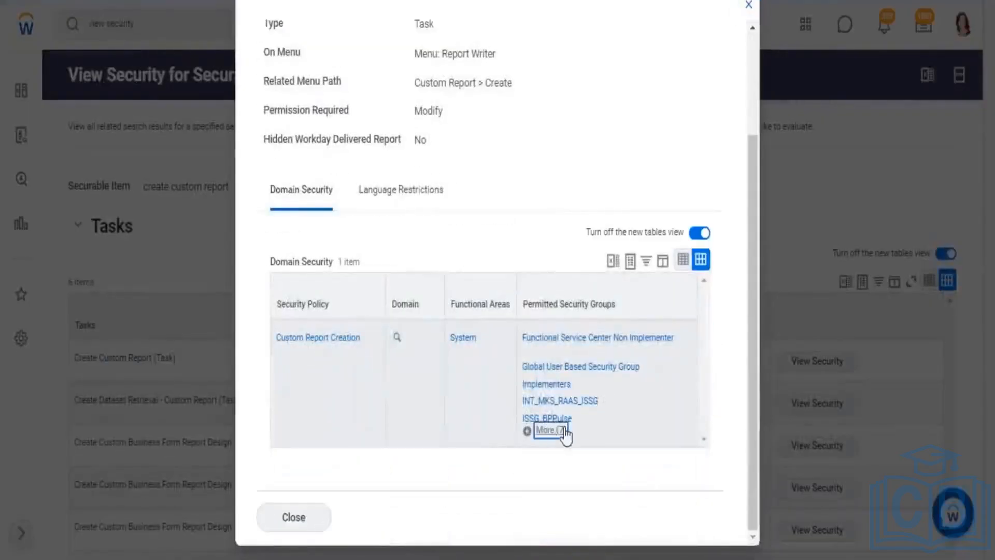
{"action": "left_click", "coordinate": [565, 431]}
{"action": "scroll", "coordinate": [596, 344], "scroll_direction": "down", "scroll_amount": 1}
{"action": "scroll", "coordinate": [596, 339], "scroll_direction": "down", "scroll_amount": 1}
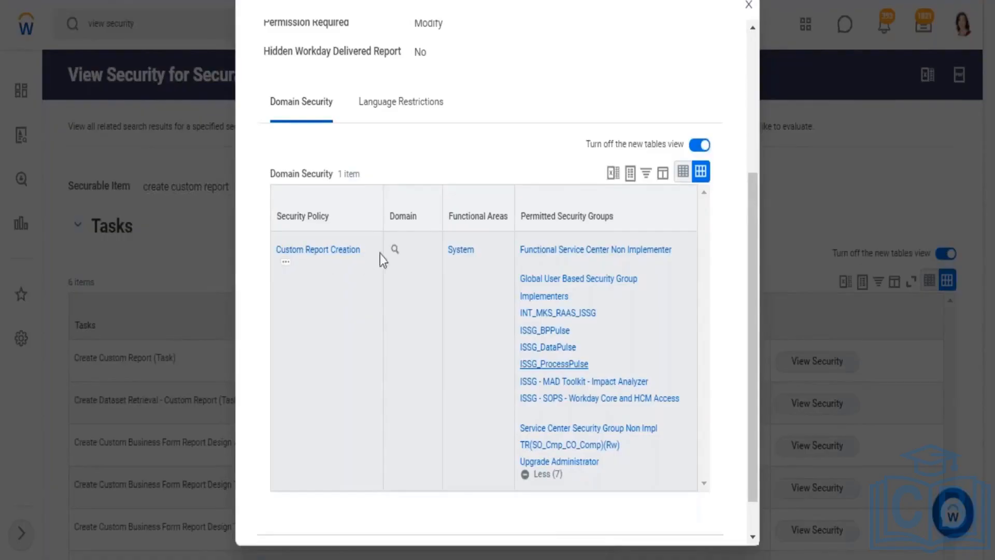
{"action": "left_click", "coordinate": [397, 254]}
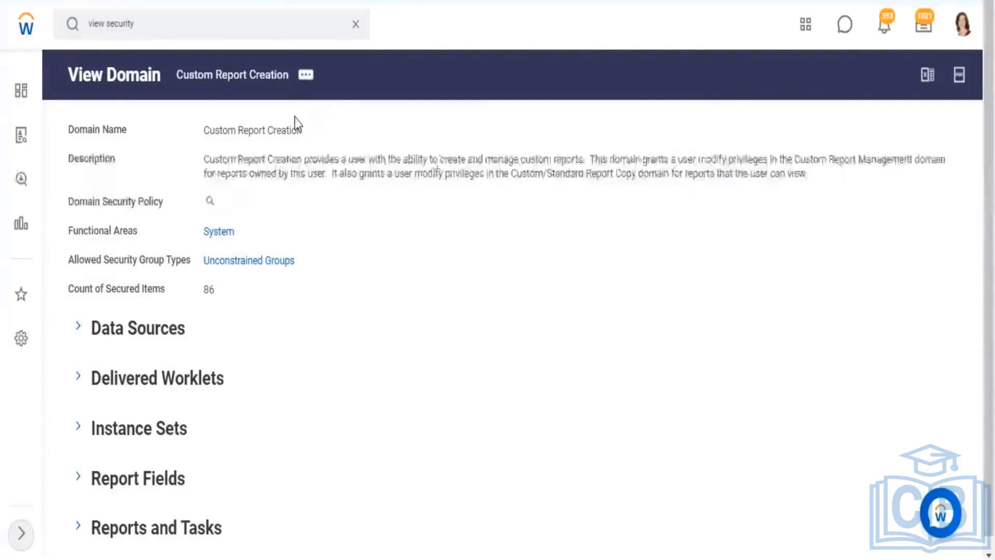
- Open the domain security policy of the Custom Report Creation domain and show the policy's related actions
{"action": "left_click", "coordinate": [210, 202]}
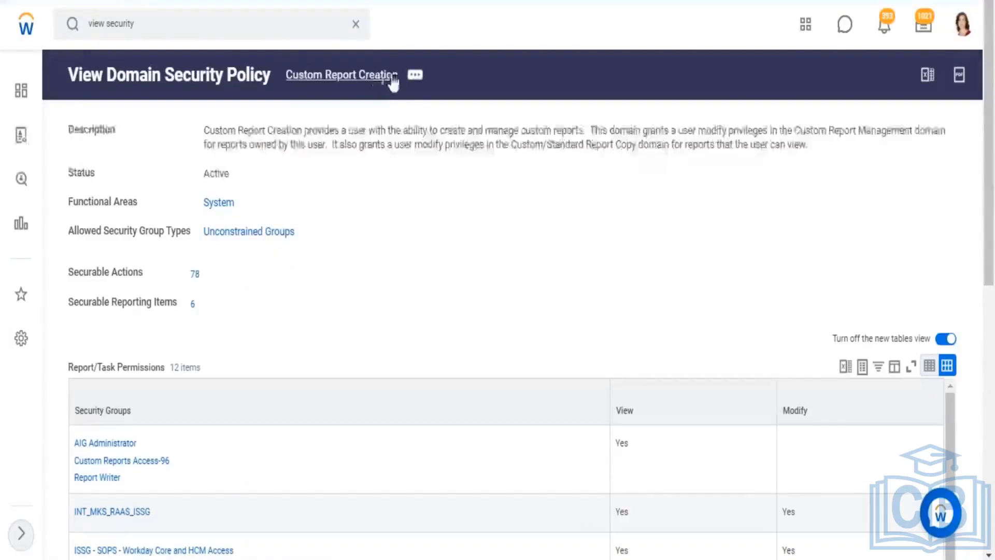
{"action": "left_click", "coordinate": [415, 76]}
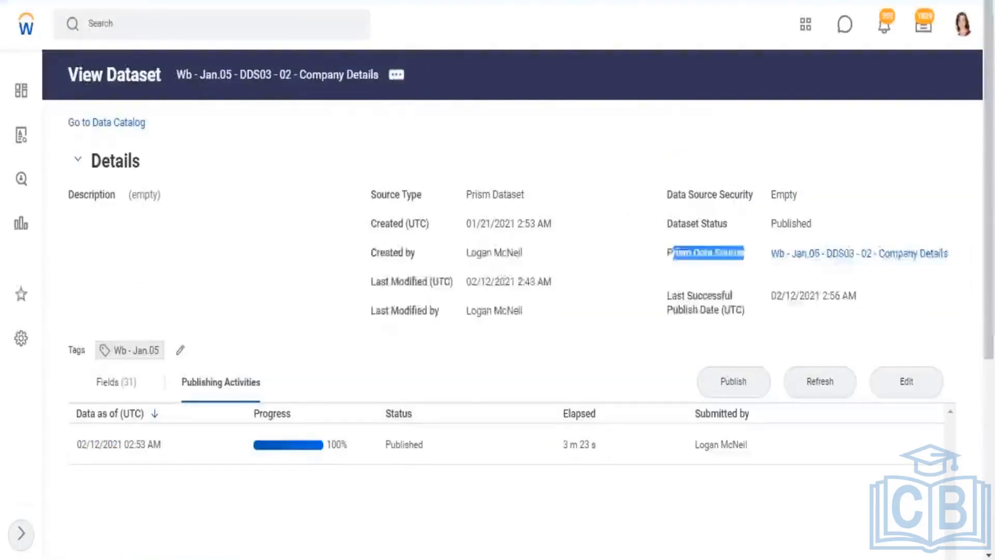
{"action": "left_click_drag", "start_coordinate": [744, 254], "coordinate": [675, 244]}
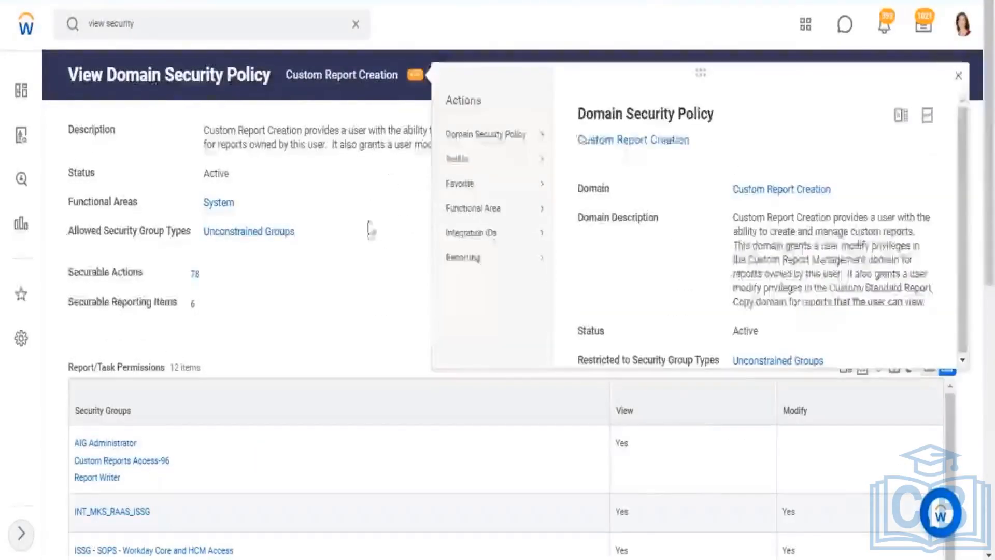
{"action": "left_click", "coordinate": [389, 221]}
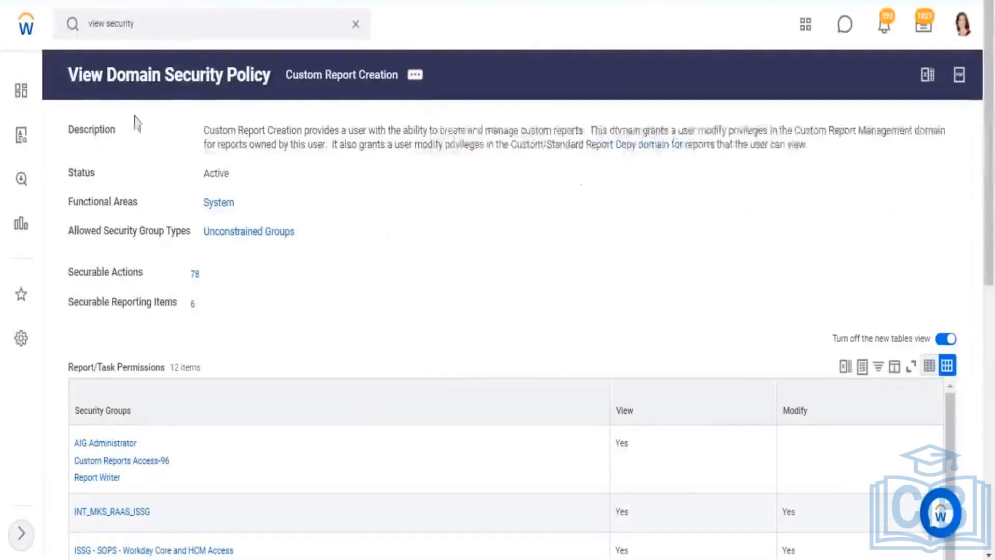
{"action": "left_click_drag", "start_coordinate": [109, 72], "coordinate": [271, 76]}
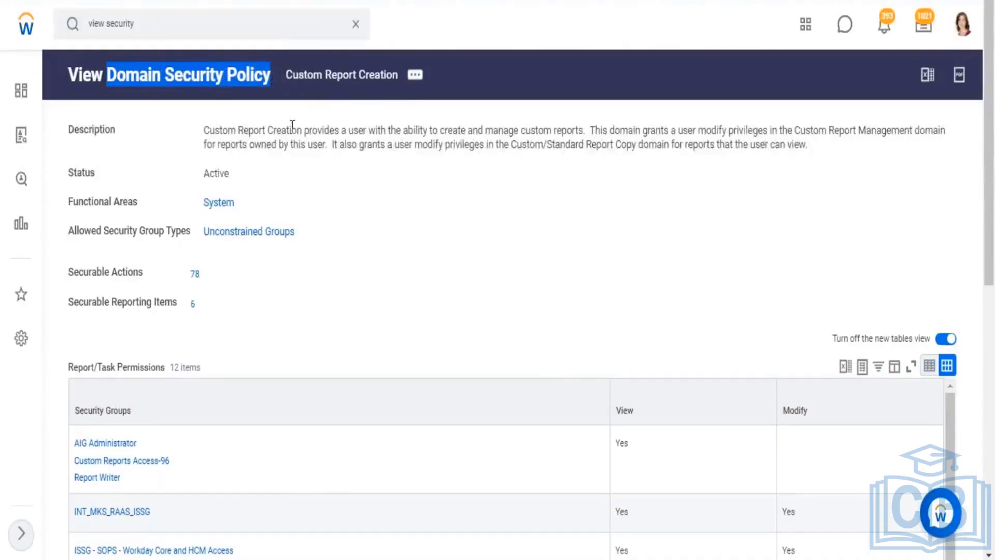
{"action": "left_click", "coordinate": [415, 74]}
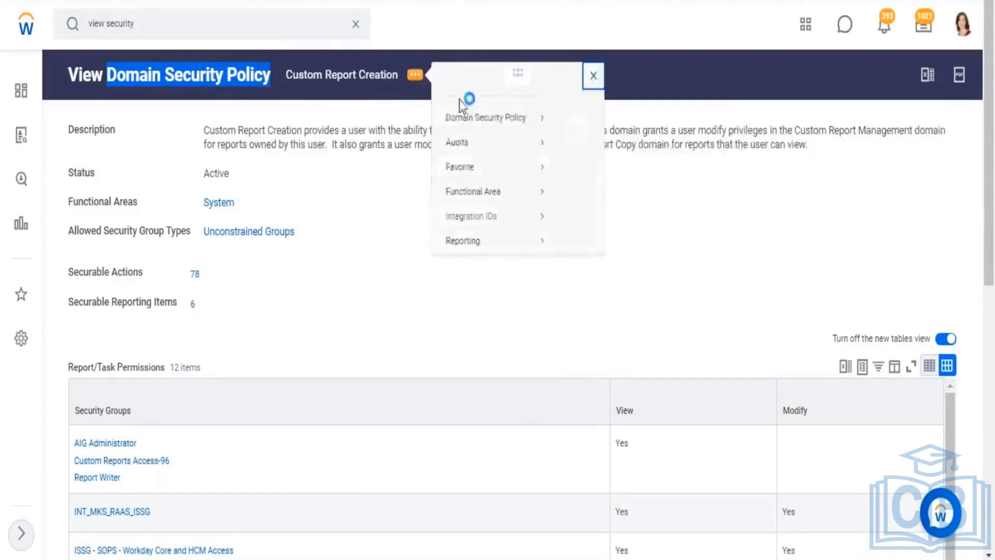
{"action": "mouse_move", "coordinate": [536, 142]}
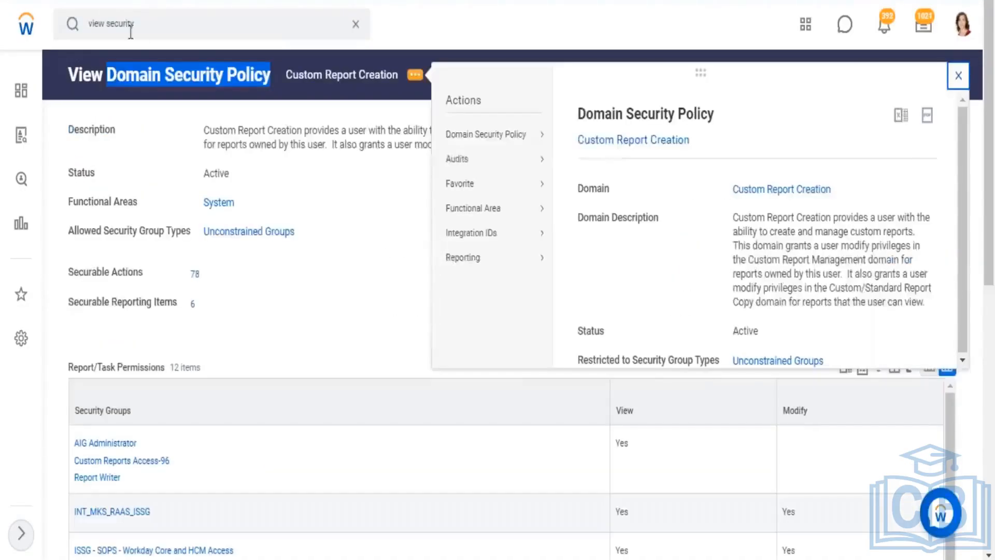
- Search for "prism data sou" and open the Prism Data Sources (available for report creation) report
{"action": "left_click", "coordinate": [158, 23]}
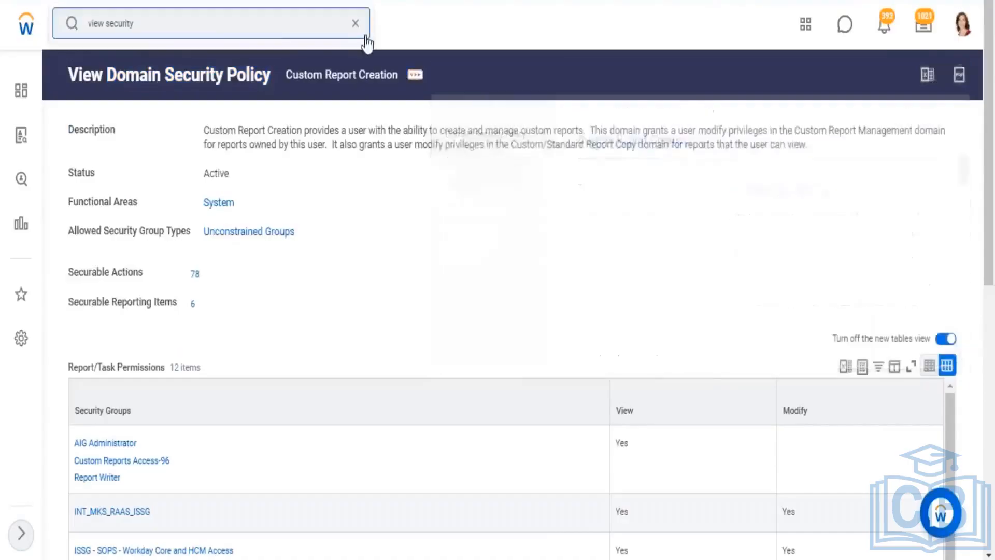
{"action": "left_click", "coordinate": [356, 24]}
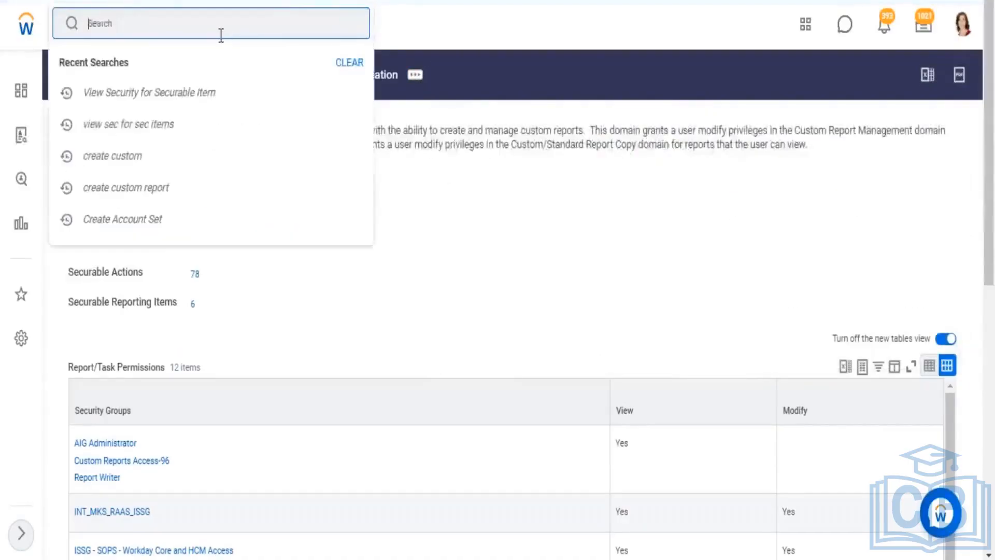
{"action": "type", "text": "prism data sou"}
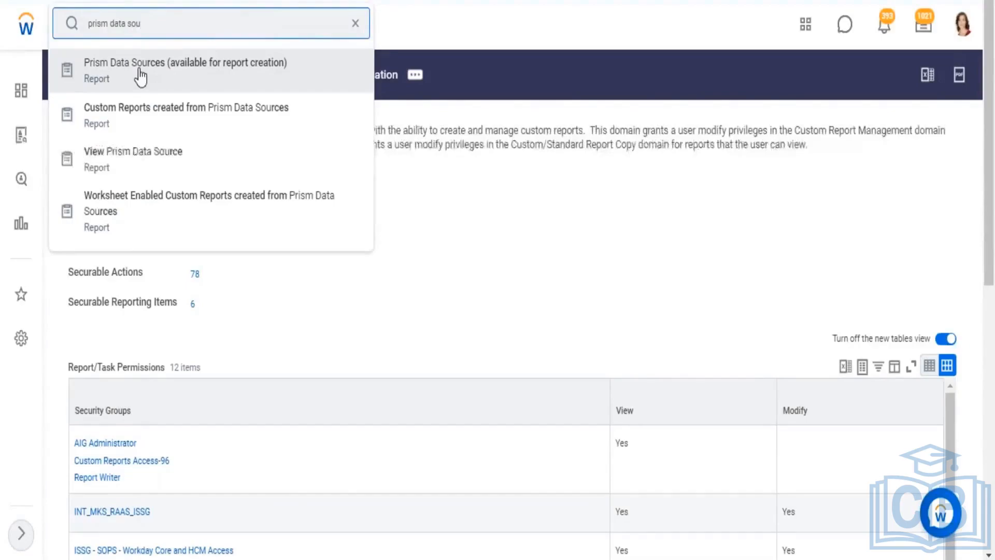
{"action": "left_click", "coordinate": [234, 71]}
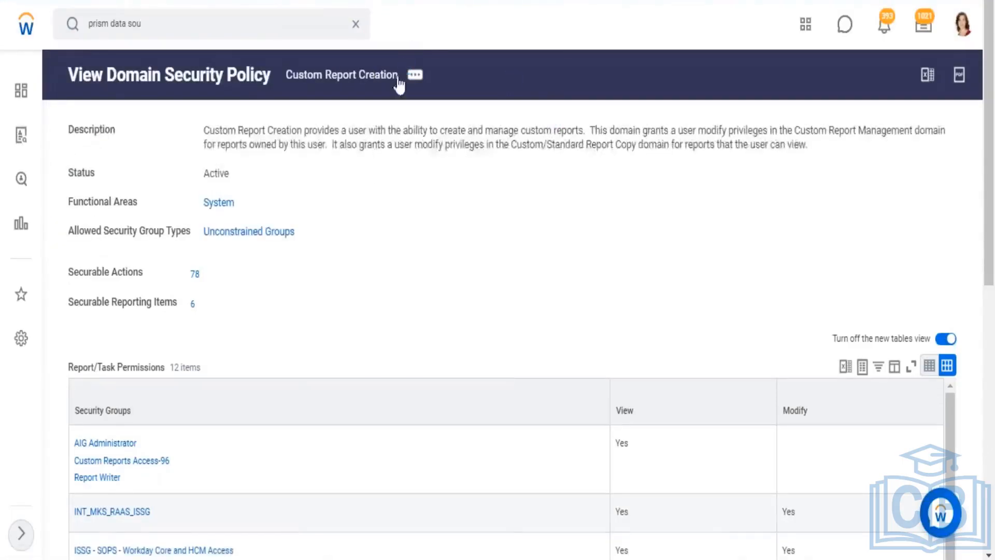
{"action": "scroll", "coordinate": [244, 140], "scroll_direction": "down", "scroll_amount": 1}
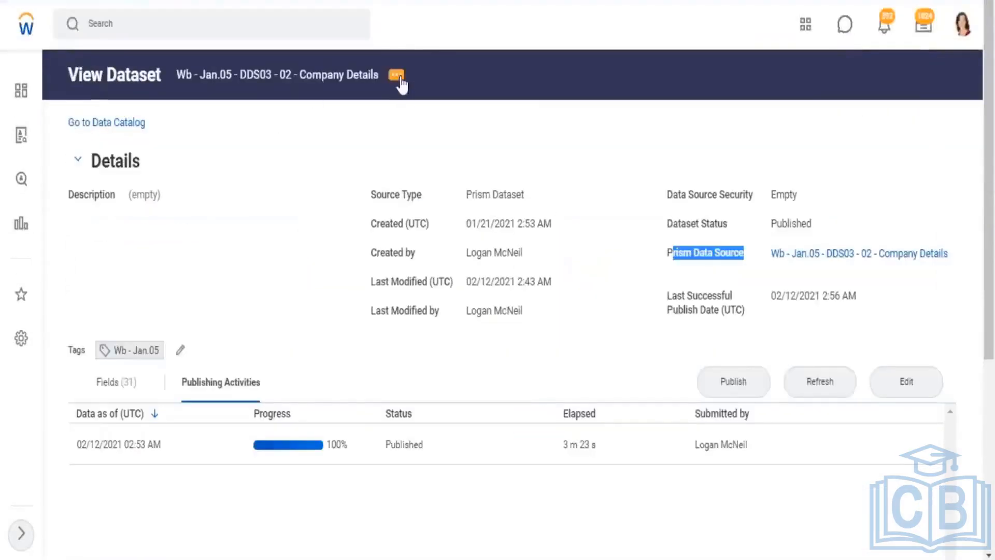
- Copy the Company Details dataset's title and search the Data Source column's filter values for "Wb - Jan.05 - DDS03 - 02 - Company Details"
{"action": "left_click", "coordinate": [396, 75]}
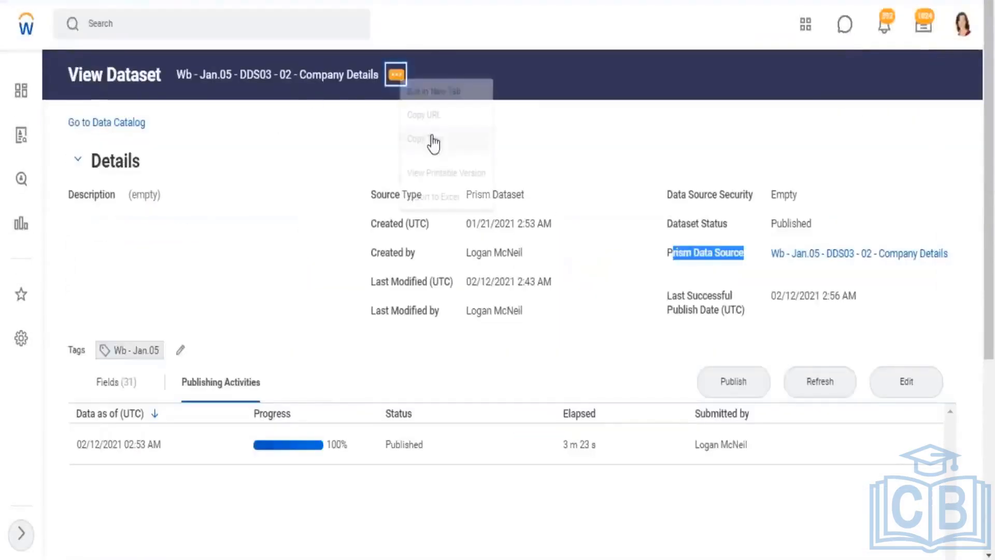
{"action": "left_click", "coordinate": [432, 141]}
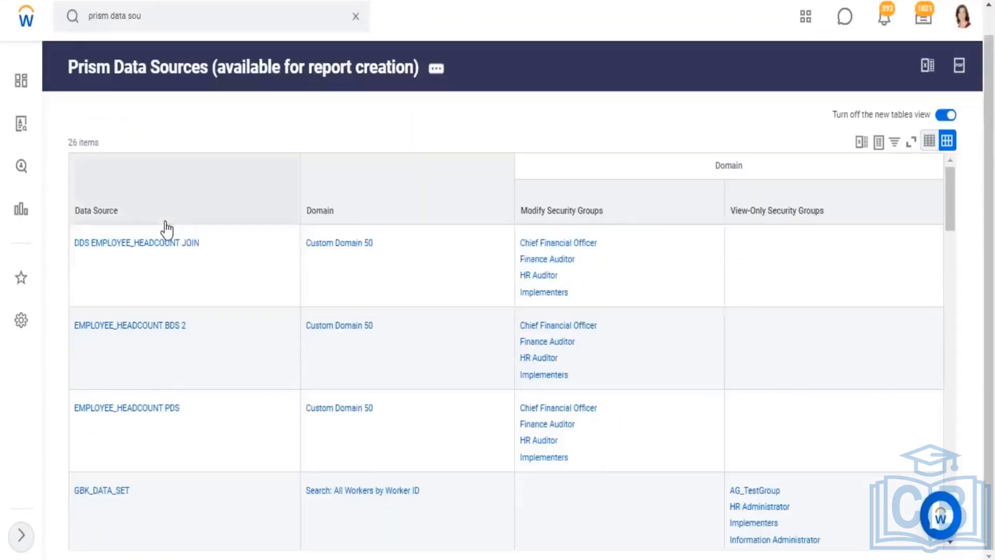
{"action": "left_click", "coordinate": [155, 220]}
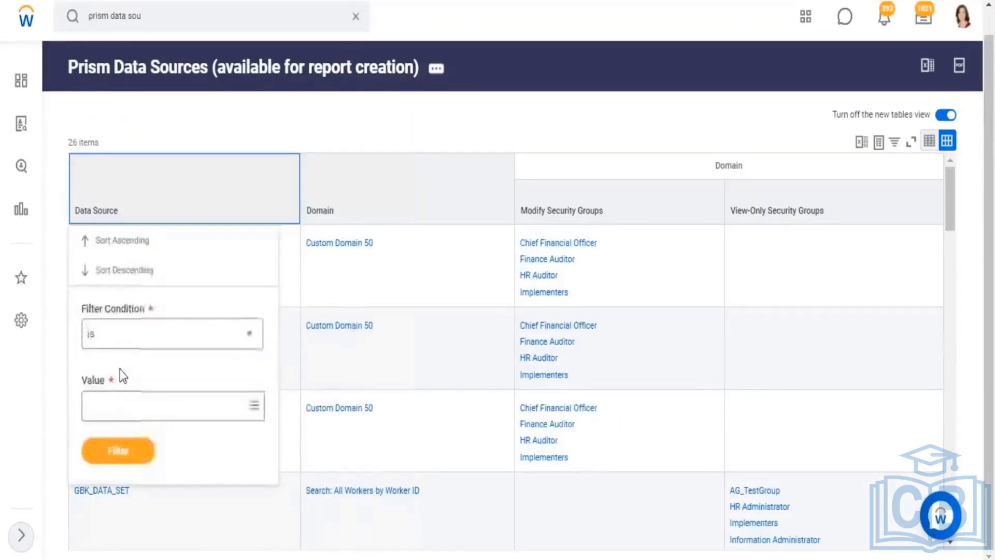
{"action": "left_click", "coordinate": [116, 410]}
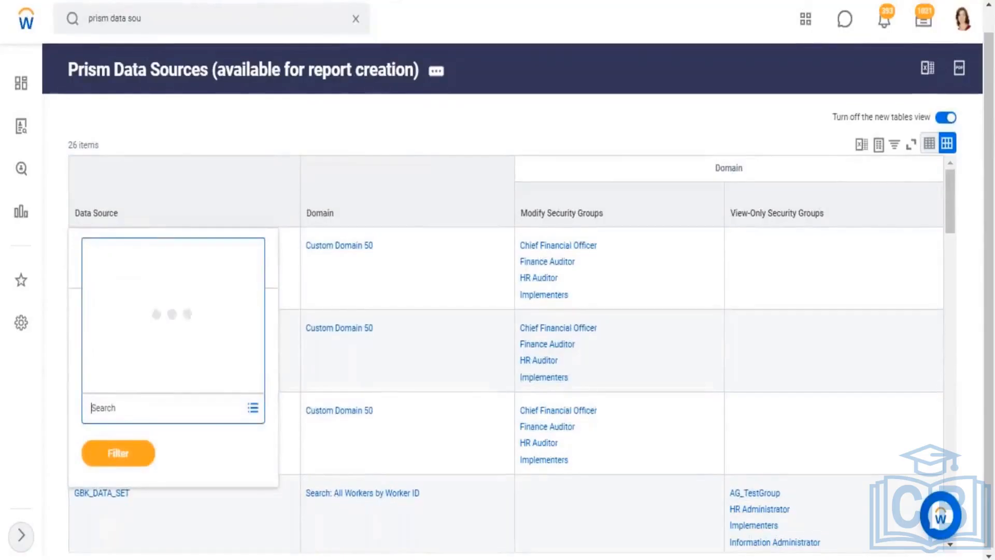
{"action": "key", "text": "ctrl+v"}
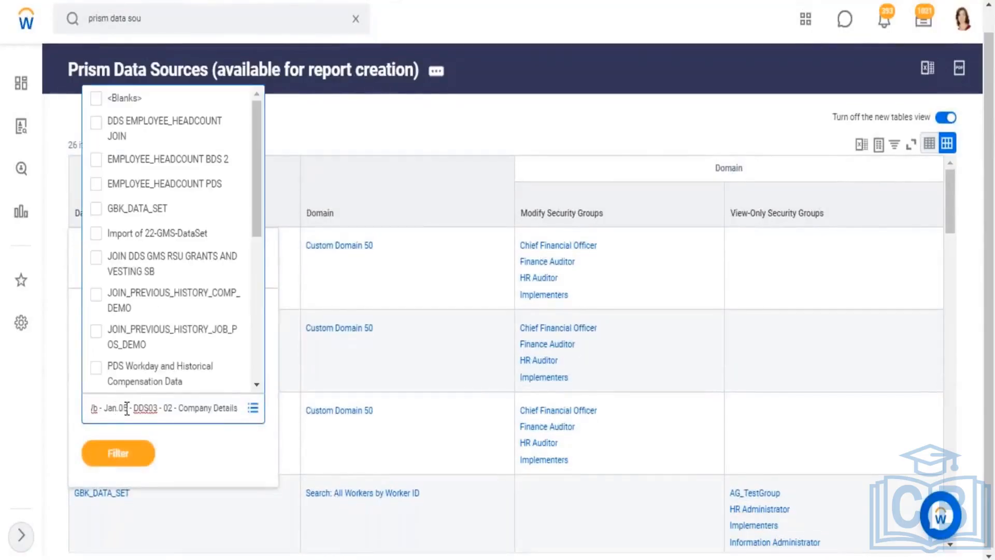
{"action": "key", "text": "Return"}
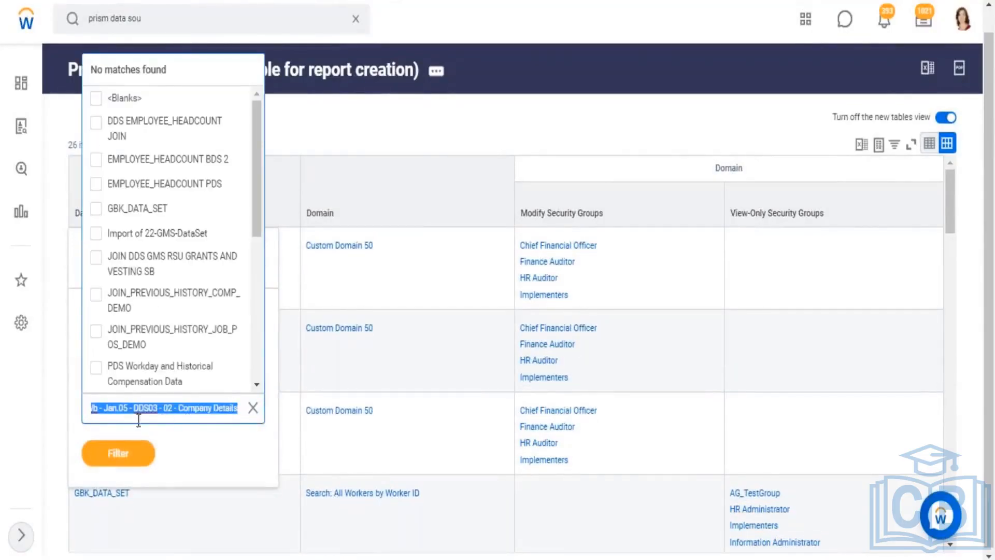
{"action": "left_click", "coordinate": [102, 413]}
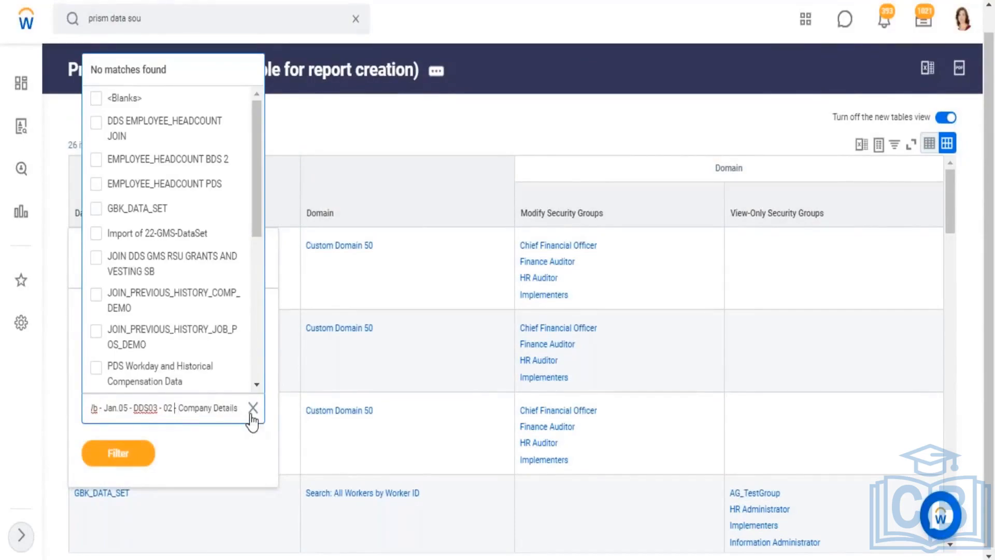
{"action": "key", "text": "Home"}
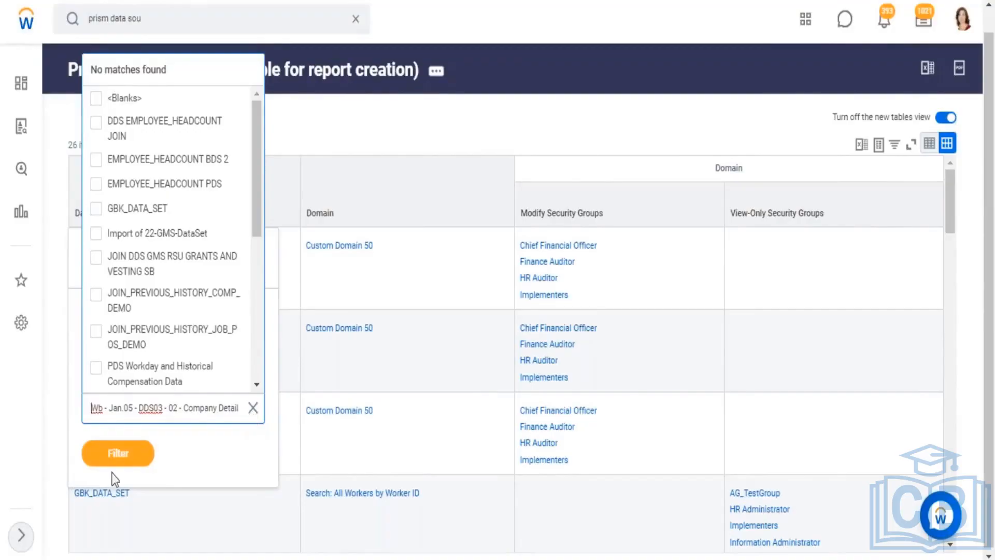
- Look through the Data Source filter values for the Company Details source, opening its Prism data source from the dataset, and leave the filter unapplied
{"action": "scroll", "coordinate": [218, 243], "scroll_direction": "down", "scroll_amount": 3}
{"action": "scroll", "coordinate": [194, 344], "scroll_direction": "down", "scroll_amount": 5}
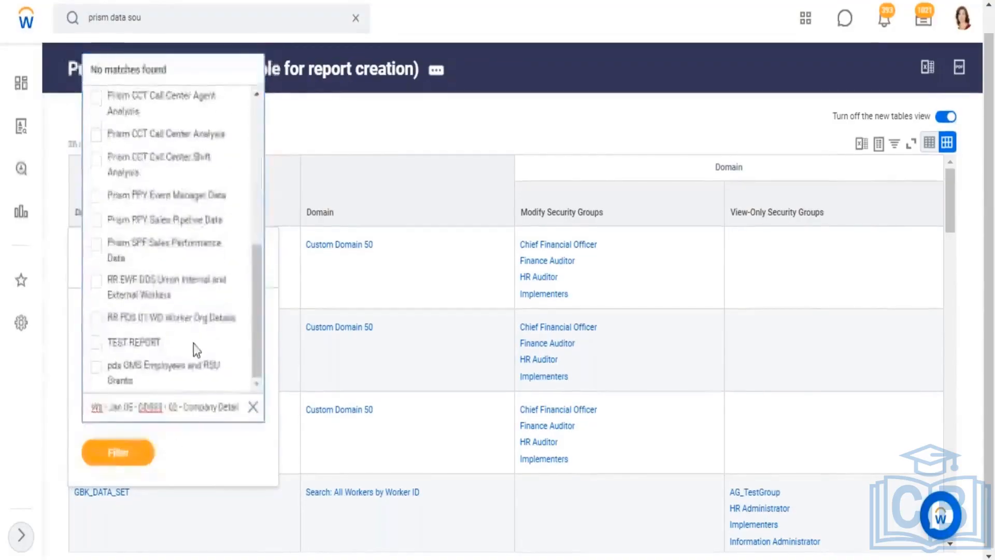
{"action": "left_click_drag", "start_coordinate": [258, 304], "coordinate": [258, 148]}
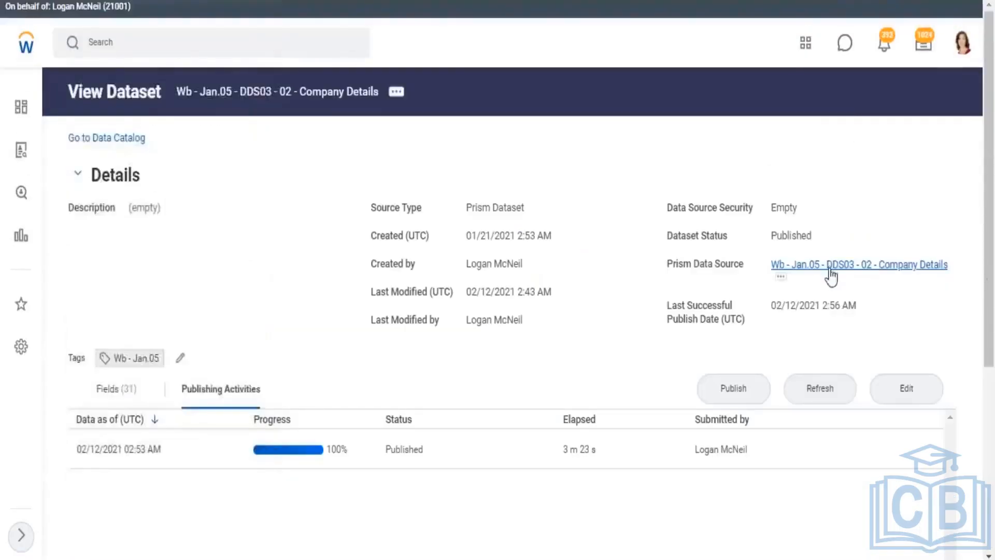
{"action": "left_click", "coordinate": [829, 267]}
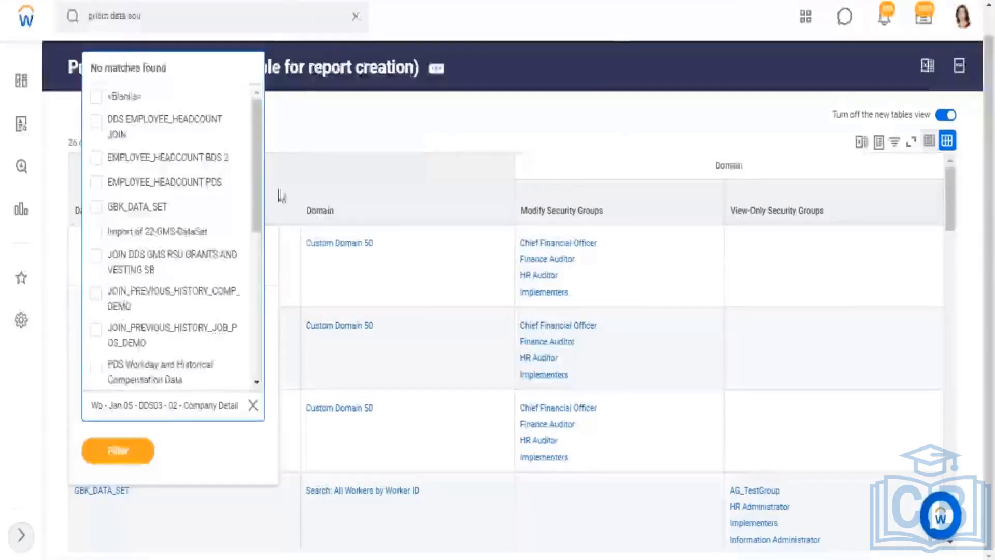
{"action": "scroll", "coordinate": [156, 304], "scroll_direction": "down", "scroll_amount": 3}
{"action": "scroll", "coordinate": [158, 295], "scroll_direction": "down", "scroll_amount": 3}
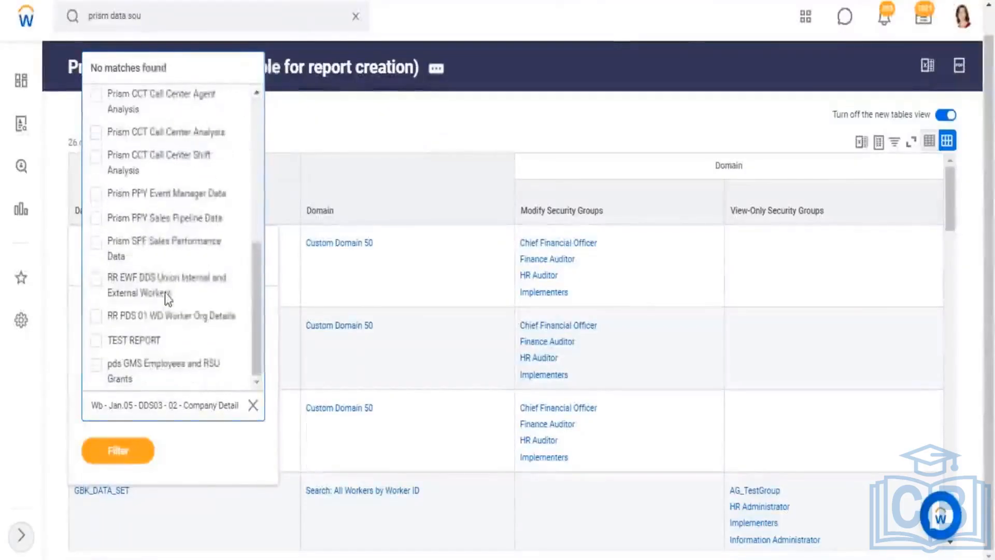
{"action": "left_click", "coordinate": [658, 89]}
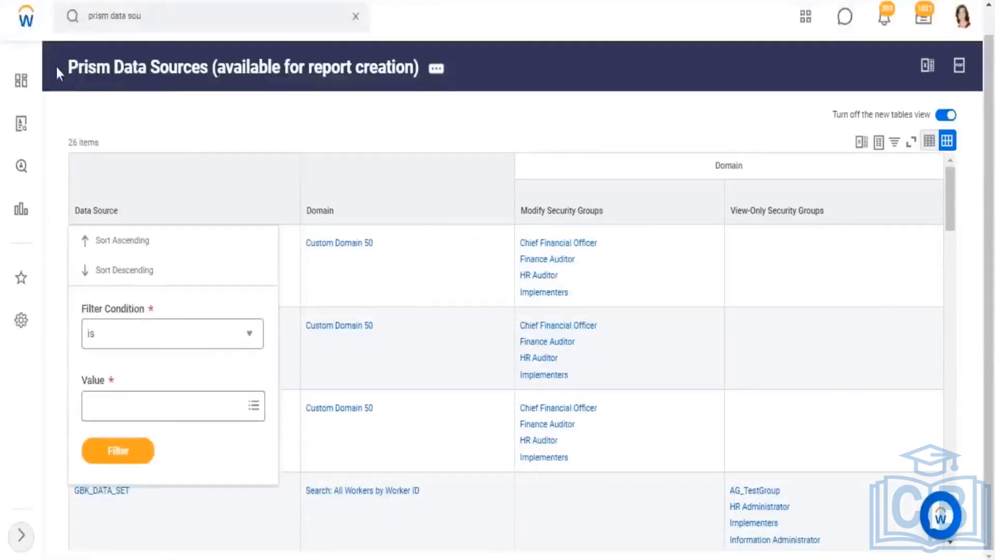
- Review the report's table of Prism data sources with their domains and modify and view-only security groups
{"action": "triple_click", "coordinate": [155, 83]}
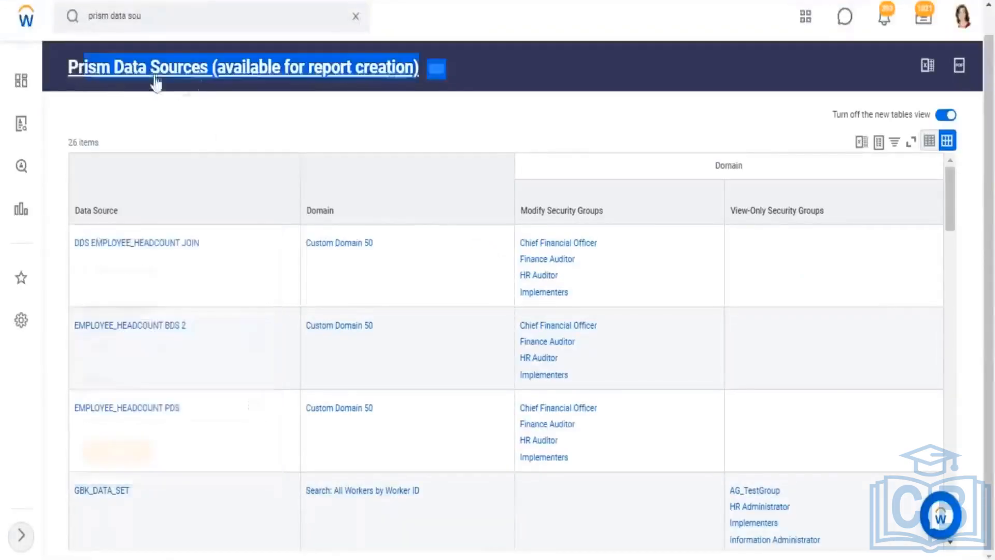
{"action": "left_click", "coordinate": [205, 88]}
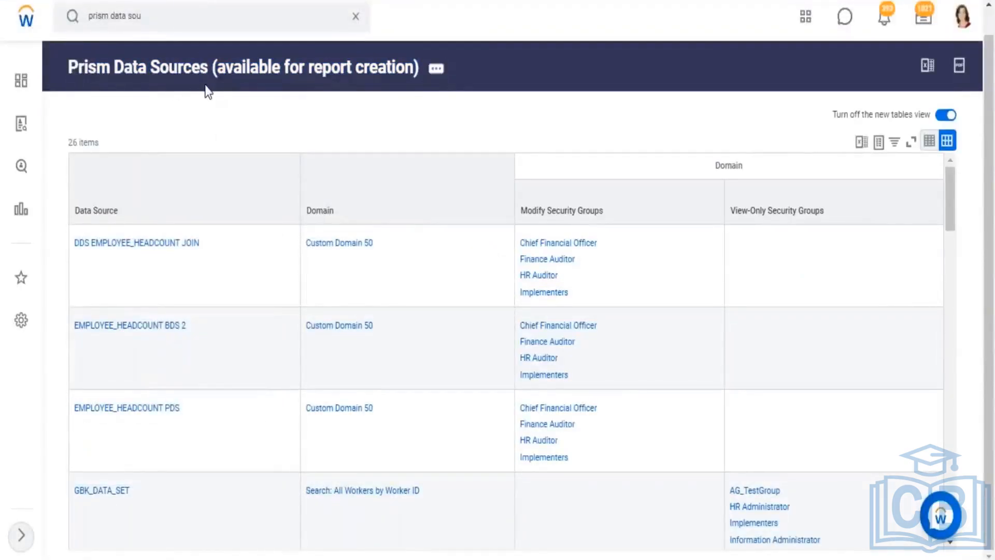
{"action": "triple_click", "coordinate": [80, 83]}
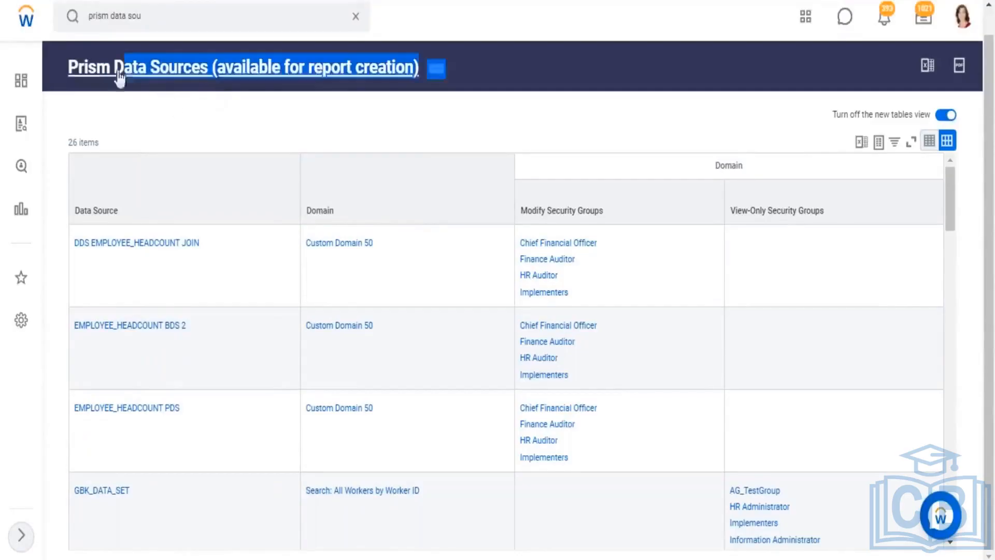
{"action": "left_click", "coordinate": [66, 76]}
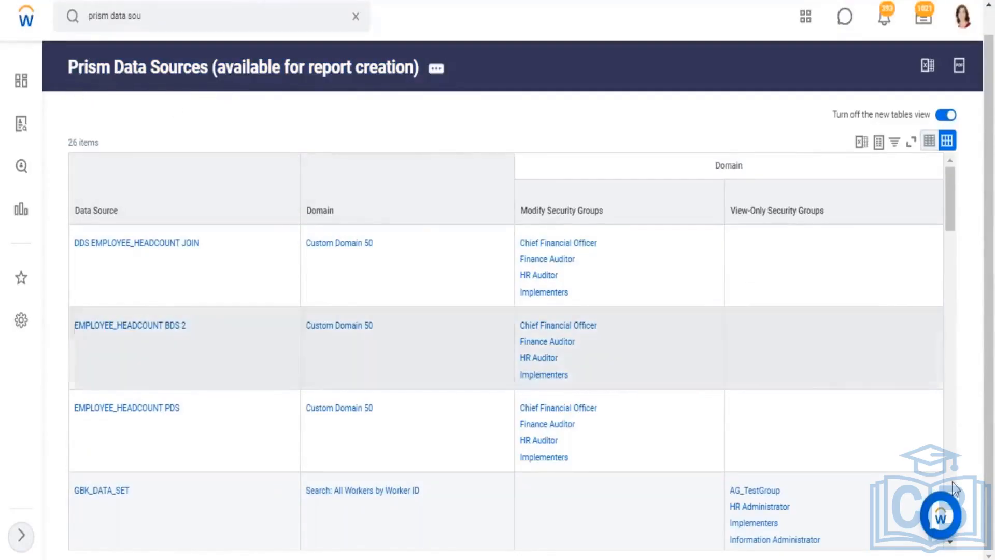
{"action": "scroll", "coordinate": [513, 278], "scroll_direction": "down", "scroll_amount": 10}
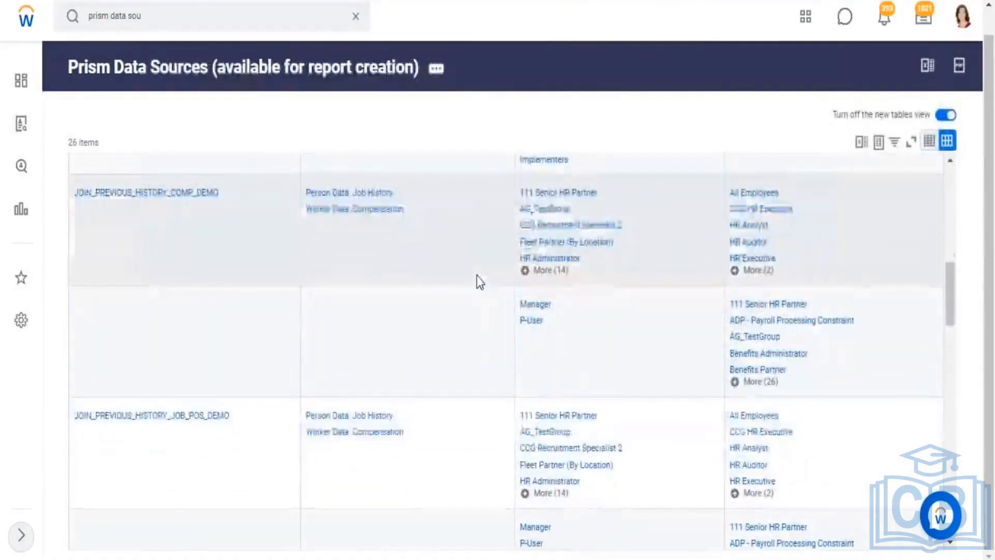
{"action": "scroll", "coordinate": [479, 280], "scroll_direction": "up", "scroll_amount": 5}
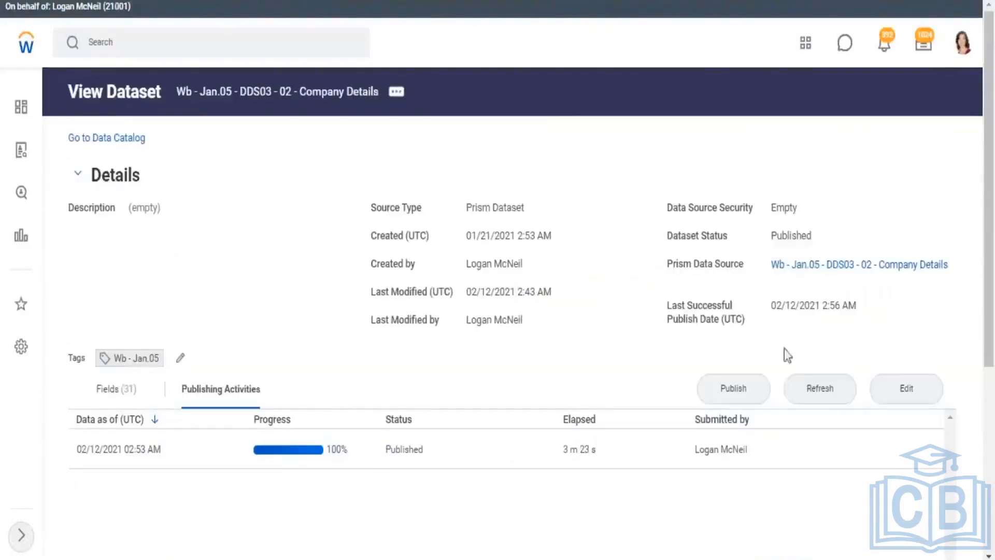
- Examine the Company Details Prism data source's domains, security groups and field list
{"action": "left_click_drag", "start_coordinate": [692, 264], "coordinate": [745, 264]}
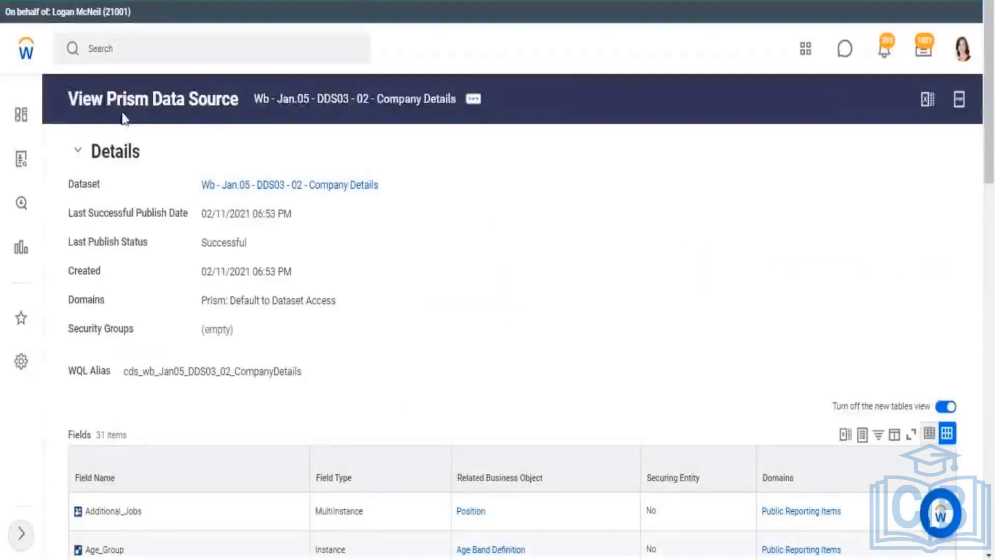
{"action": "left_click_drag", "start_coordinate": [63, 98], "coordinate": [233, 101]}
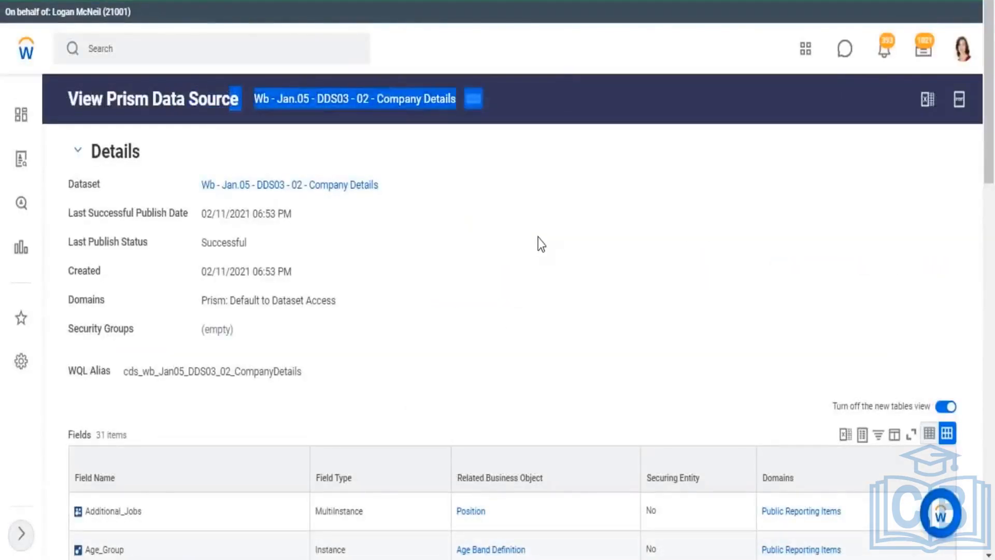
{"action": "left_click", "coordinate": [535, 229]}
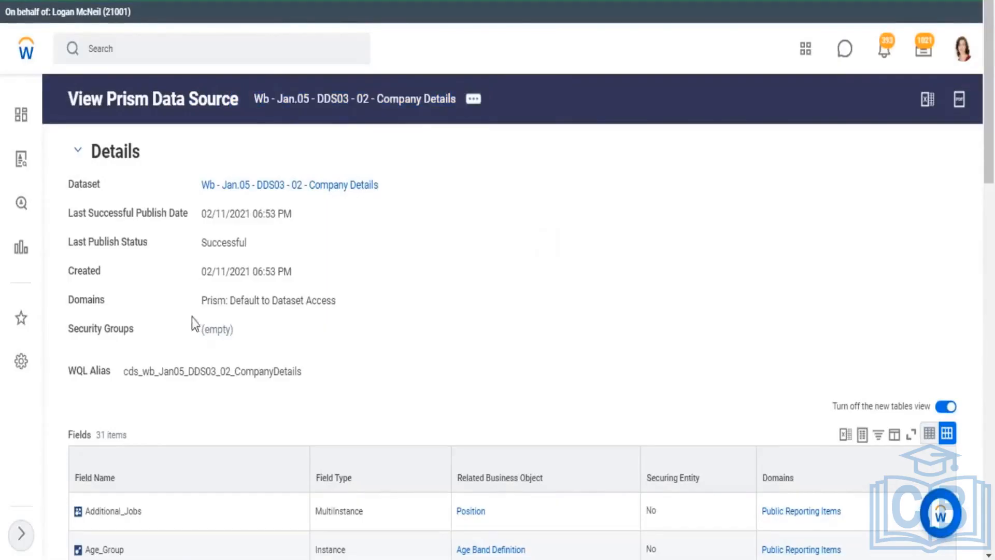
{"action": "left_click_drag", "start_coordinate": [209, 295], "coordinate": [270, 300]}
{"action": "scroll", "coordinate": [287, 299], "scroll_direction": "down", "scroll_amount": 10}
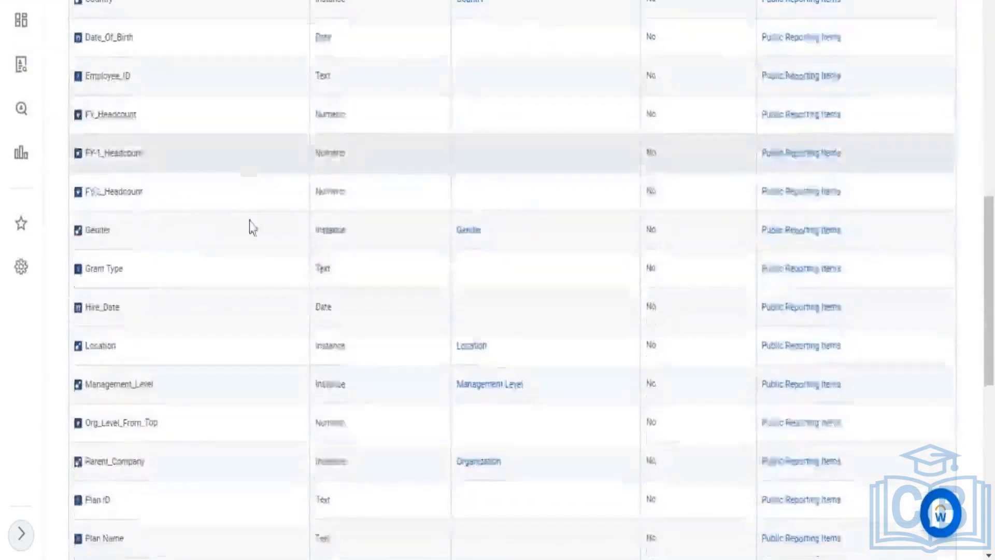
- Recheck the Company Details Prism data source's publish details and domain, along with the dataset's publishing activities
{"action": "scroll", "coordinate": [251, 225], "scroll_direction": "down", "scroll_amount": 5}
{"action": "scroll", "coordinate": [263, 272], "scroll_direction": "up", "scroll_amount": 8}
{"action": "scroll", "coordinate": [263, 266], "scroll_direction": "up", "scroll_amount": 8}
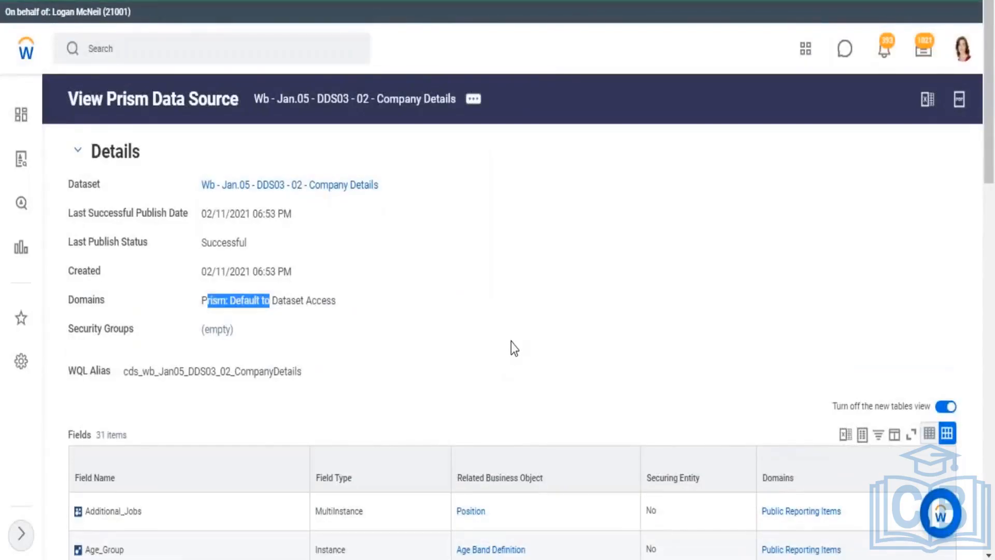
{"action": "scroll", "coordinate": [215, 282], "scroll_direction": "down", "scroll_amount": 5}
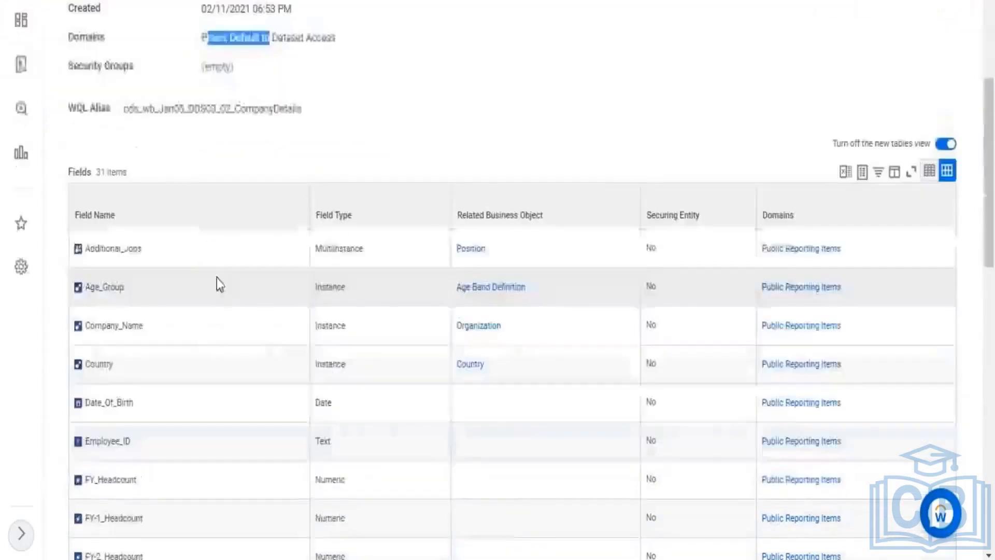
{"action": "scroll", "coordinate": [316, 381], "scroll_direction": "up", "scroll_amount": 5}
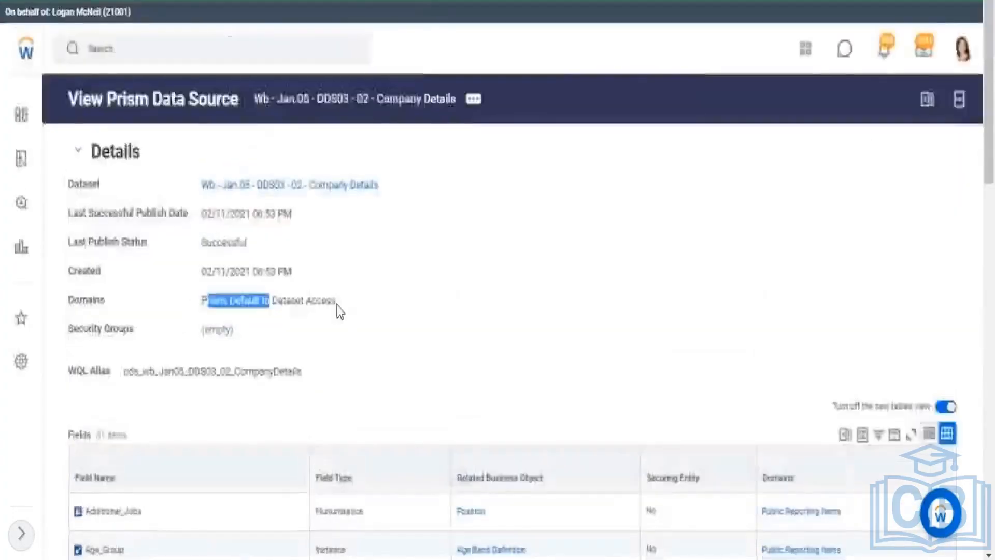
{"action": "scroll", "coordinate": [338, 306], "scroll_direction": "down", "scroll_amount": 5}
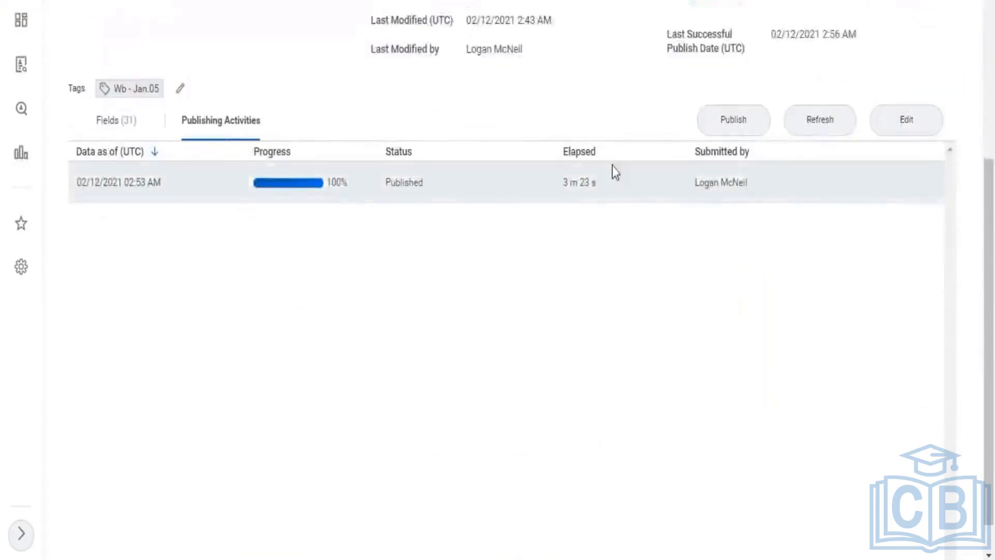
{"action": "scroll", "coordinate": [612, 172], "scroll_direction": "up", "scroll_amount": 2}
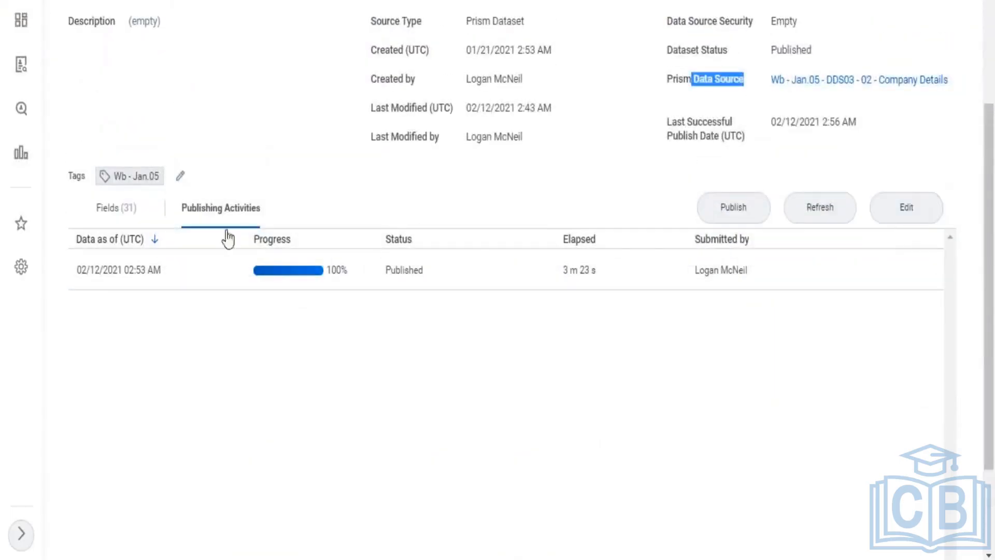
{"action": "left_click", "coordinate": [180, 258]}
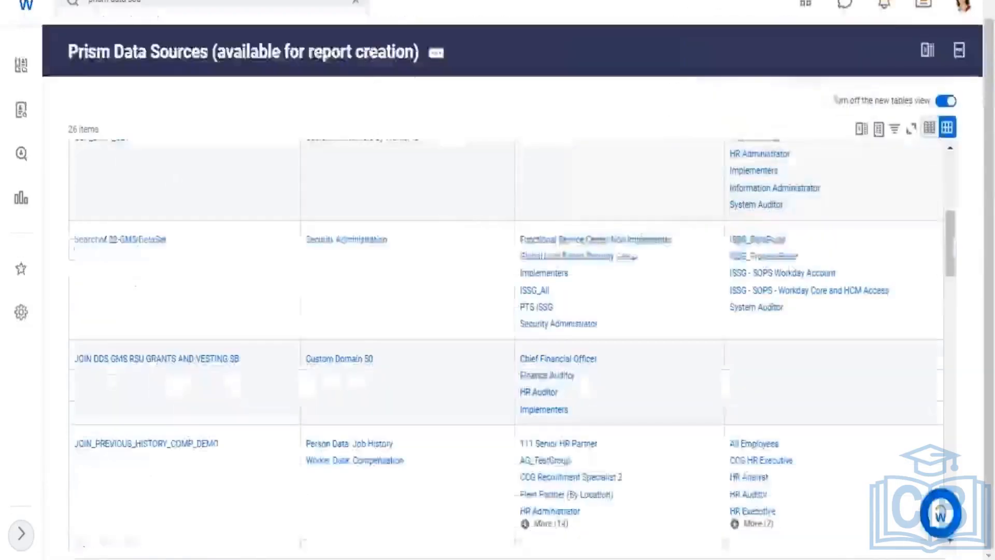
- Look through the data sources available for report creation, comparing their domains and security groups down to TEST REPORT
{"action": "scroll", "coordinate": [645, 407], "scroll_direction": "up", "scroll_amount": 7}
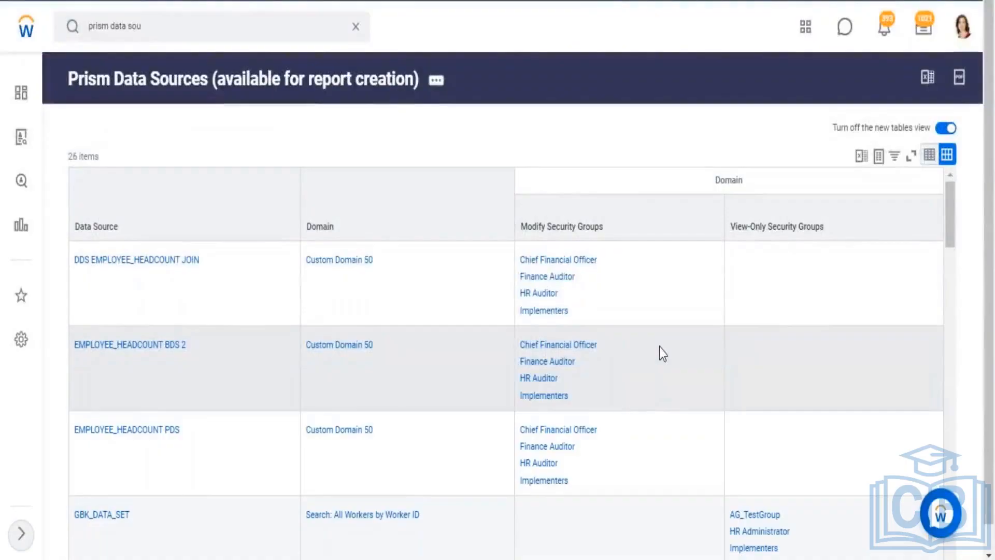
{"action": "scroll", "coordinate": [661, 347], "scroll_direction": "down", "scroll_amount": 6}
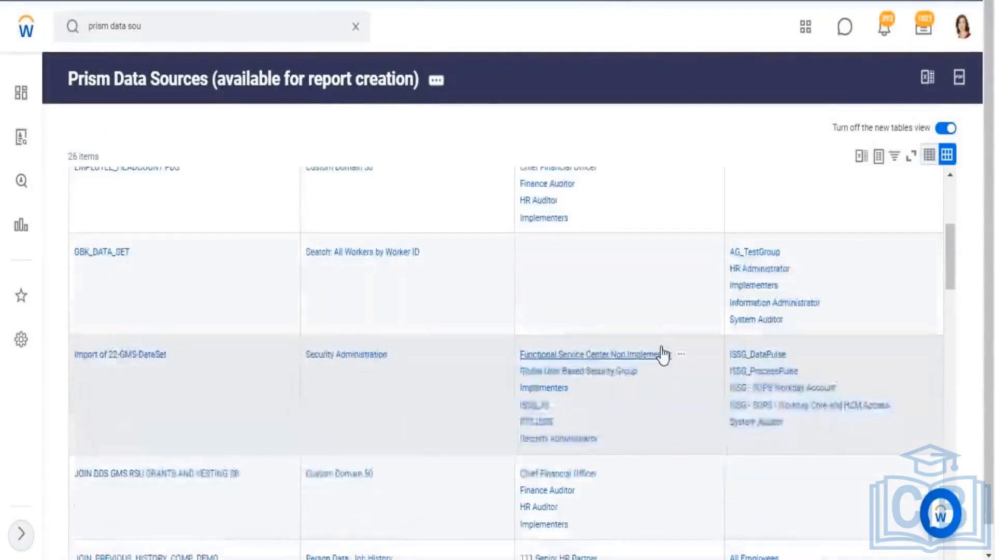
{"action": "scroll", "coordinate": [663, 347], "scroll_direction": "down", "scroll_amount": 5}
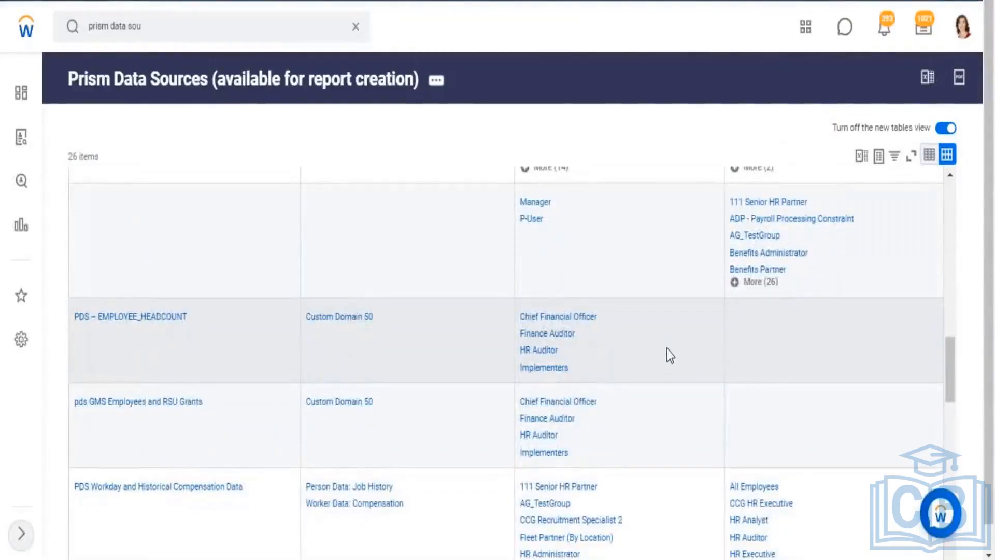
{"action": "scroll", "coordinate": [669, 344], "scroll_direction": "down", "scroll_amount": 3}
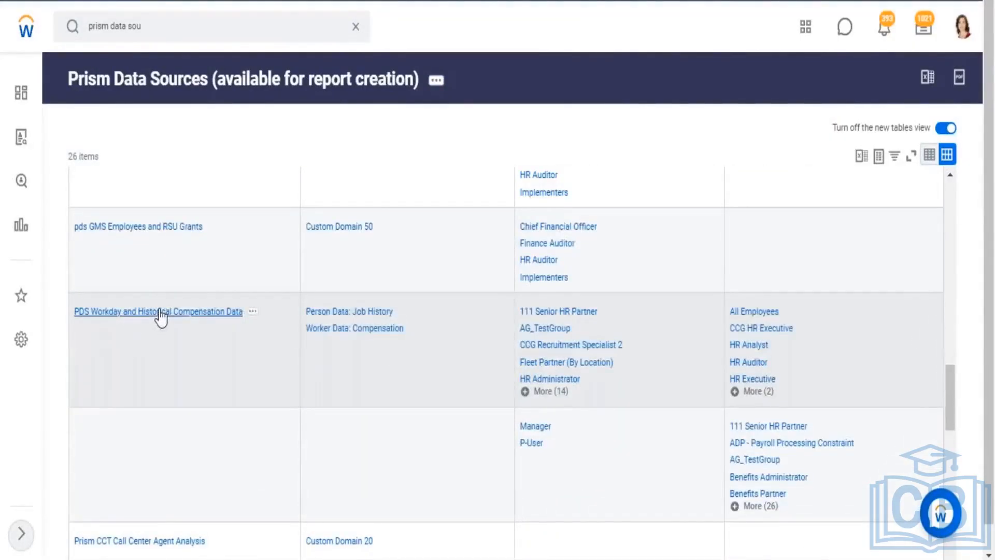
{"action": "scroll", "coordinate": [194, 316], "scroll_direction": "down", "scroll_amount": 3}
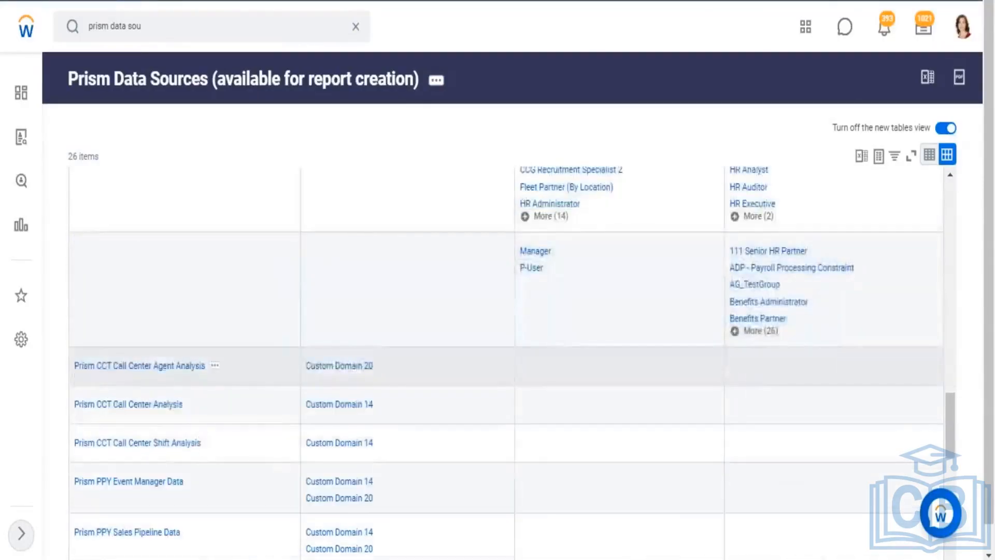
{"action": "scroll", "coordinate": [200, 388], "scroll_direction": "down", "scroll_amount": 10}
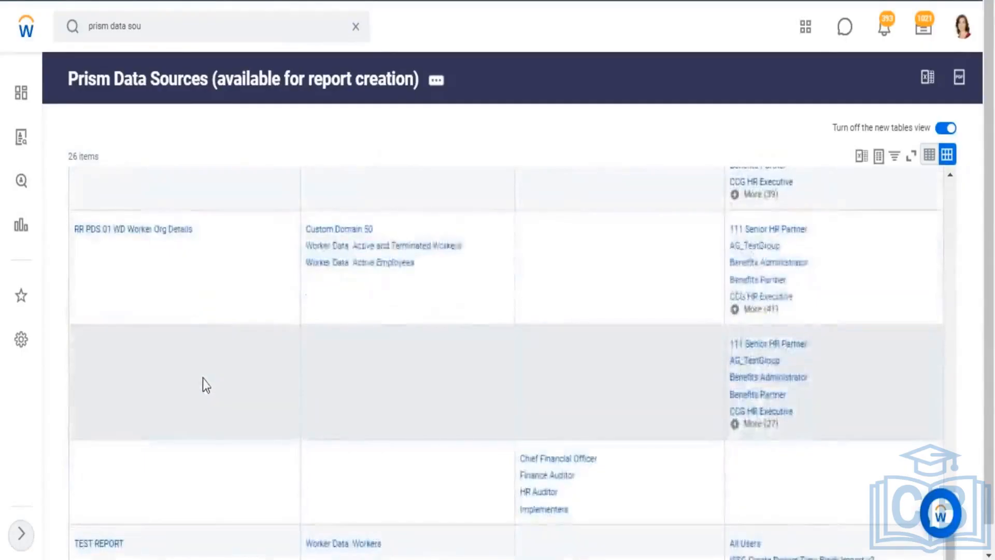
{"action": "scroll", "coordinate": [204, 381], "scroll_direction": "up", "scroll_amount": 3}
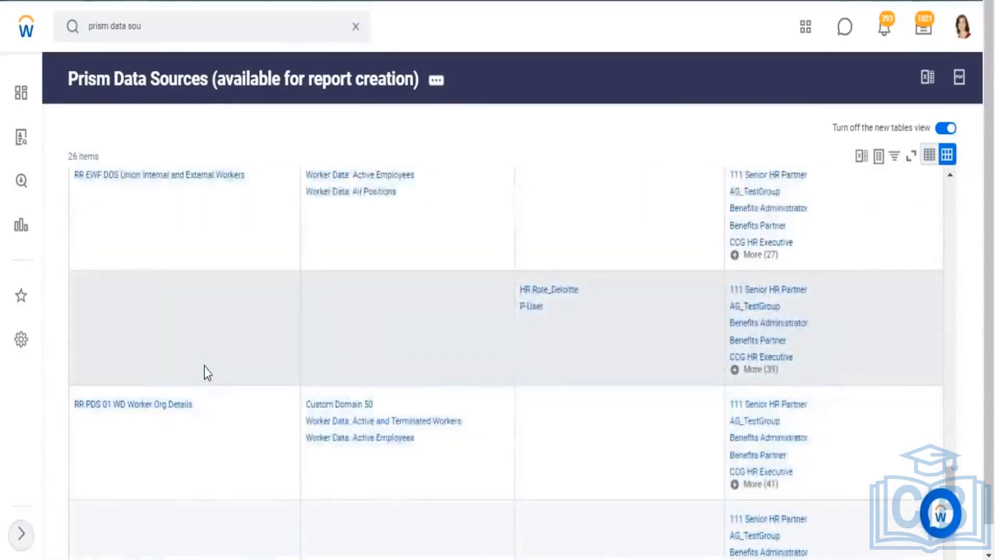
{"action": "scroll", "coordinate": [204, 367], "scroll_direction": "up", "scroll_amount": 2}
{"action": "scroll", "coordinate": [209, 373], "scroll_direction": "down", "scroll_amount": 5}
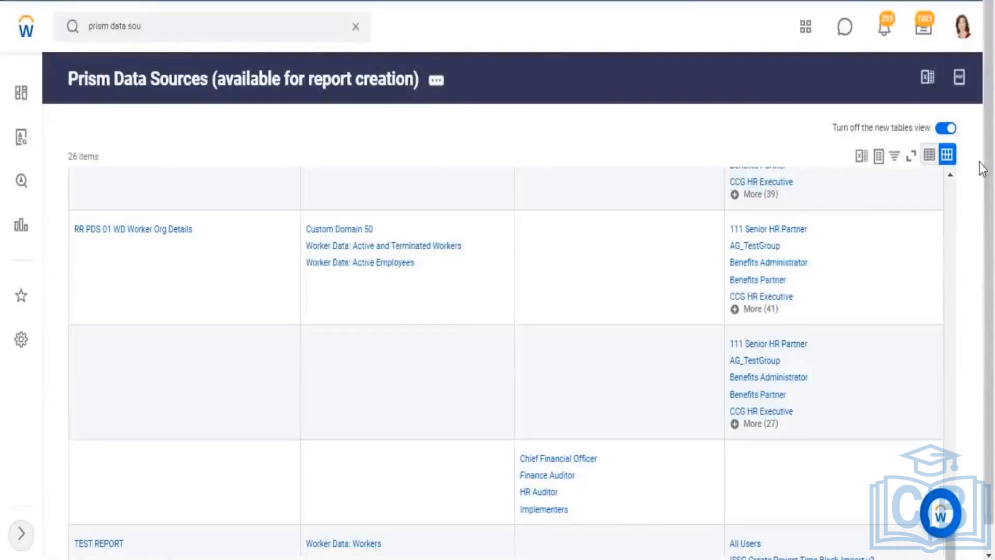
- Try to open Drive from the proxy session
{"action": "left_click", "coordinate": [963, 37]}
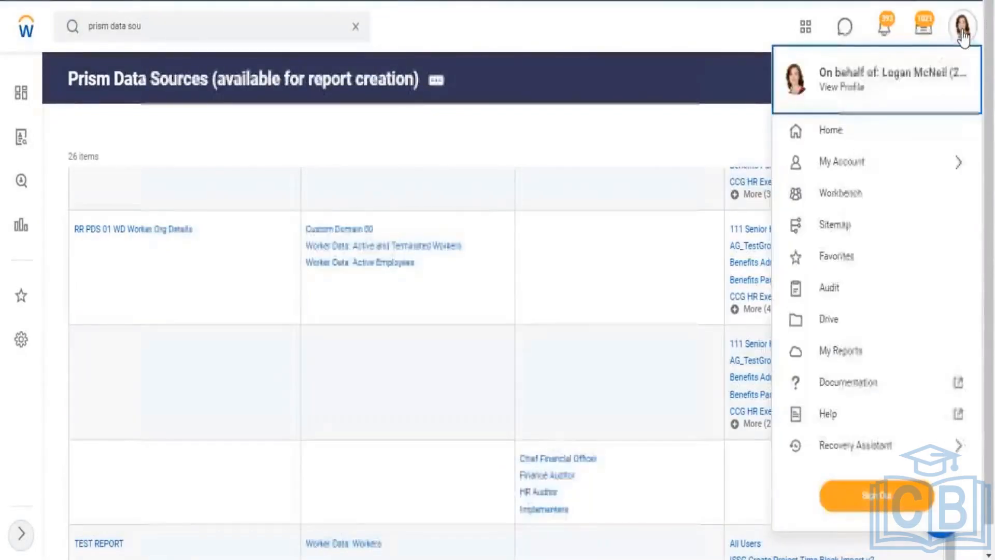
{"action": "left_click", "coordinate": [834, 320]}
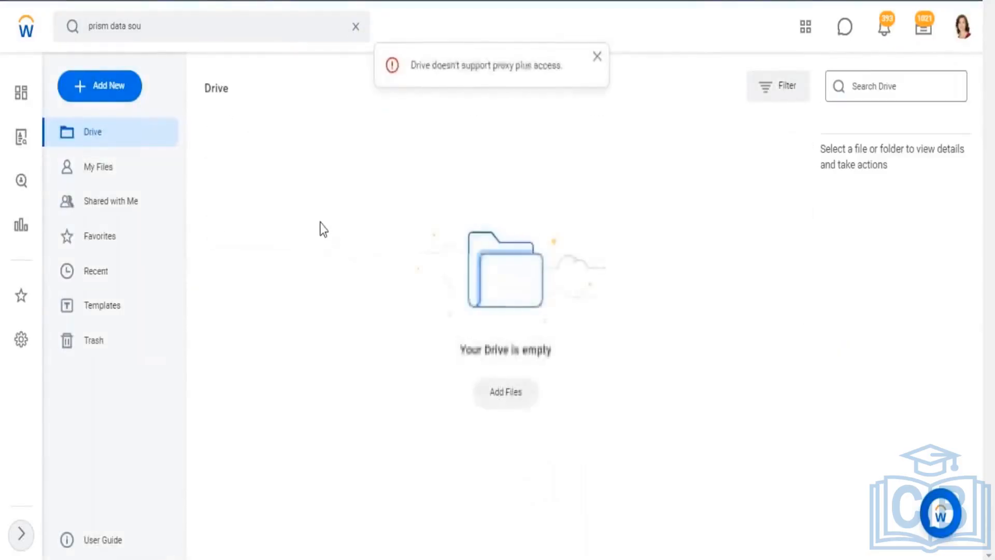
{"action": "left_click", "coordinate": [597, 58]}
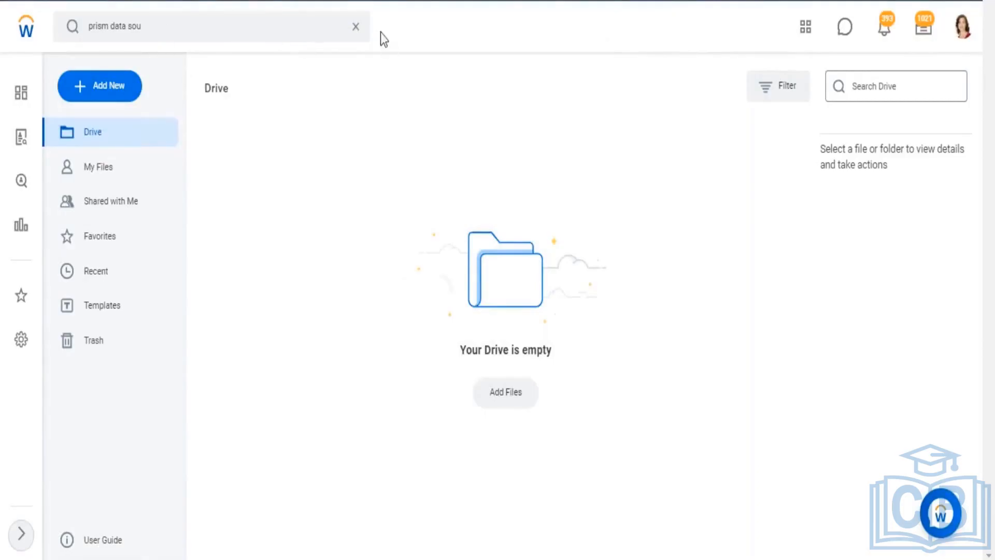
- Stop the proxy session and open Drive from the original account
{"action": "left_click", "coordinate": [356, 28]}
{"action": "type", "text": "stop proxy"}
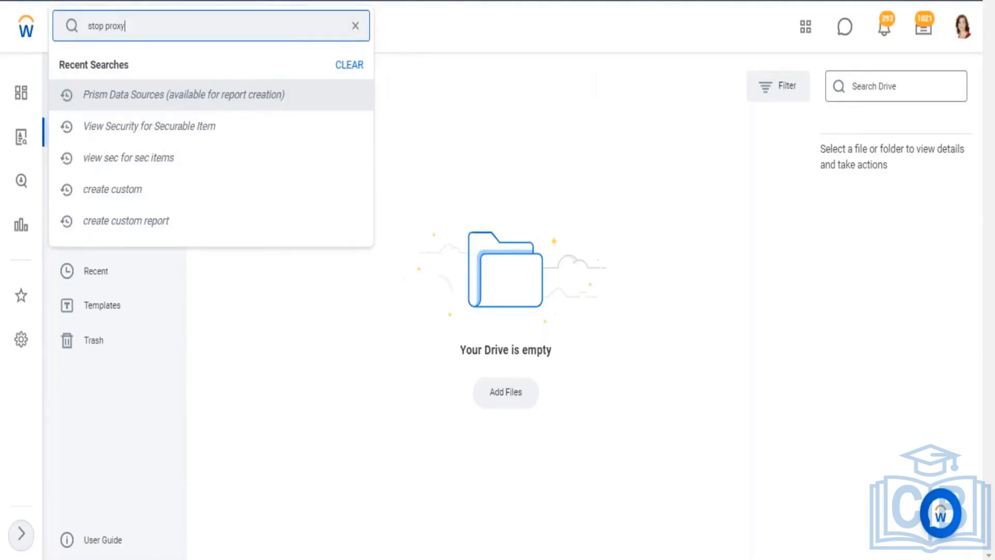
{"action": "left_click", "coordinate": [129, 86]}
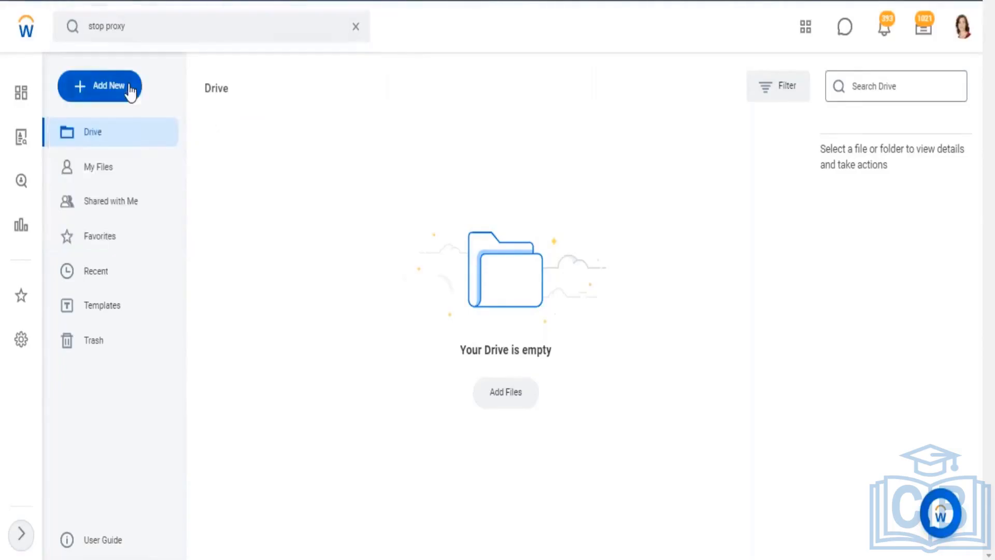
{"action": "left_click", "coordinate": [122, 533]}
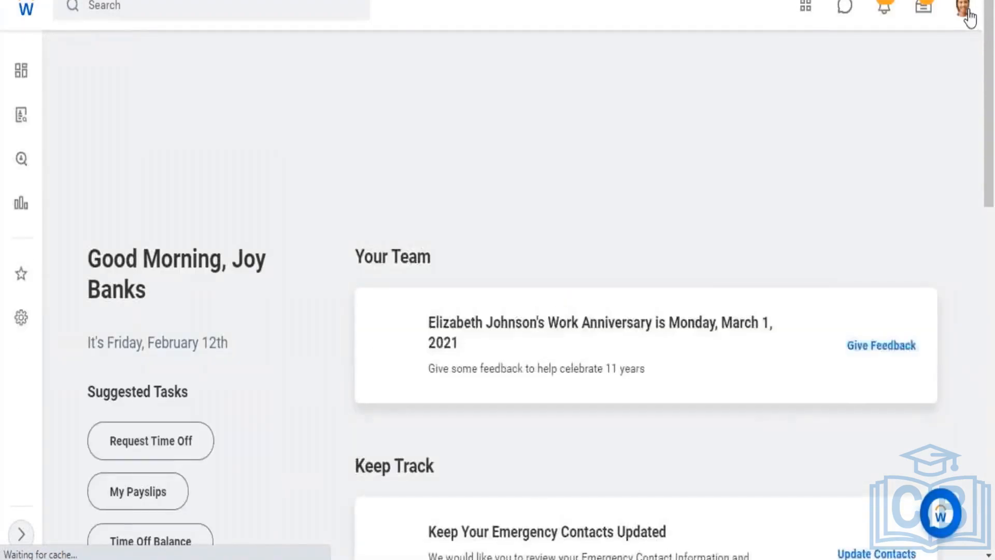
{"action": "left_click", "coordinate": [967, 13]}
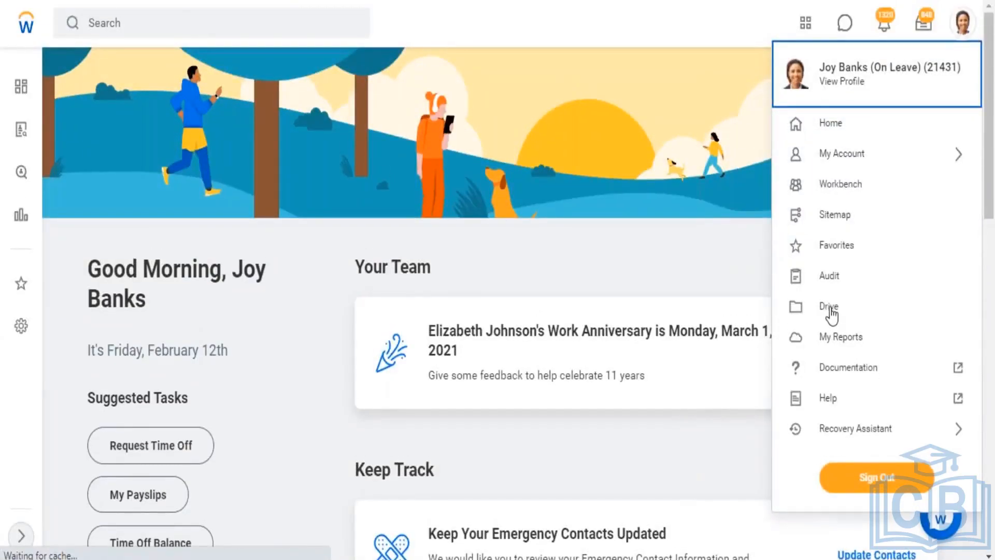
{"action": "left_click", "coordinate": [831, 311]}
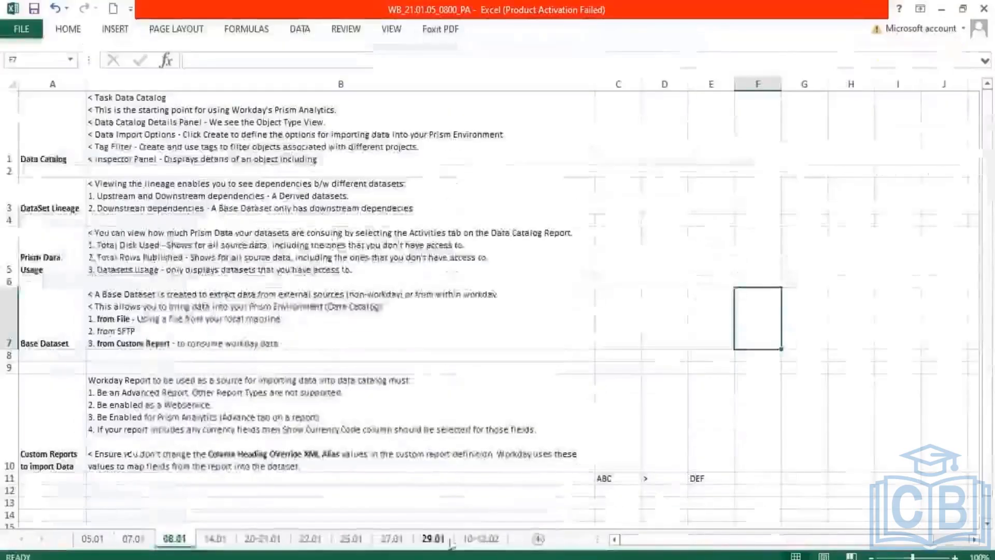
- In the Excel notes workbook, enter "Discovery Baord" in cell A5 of the 10-12.02 sheet
{"action": "left_click", "coordinate": [481, 538]}
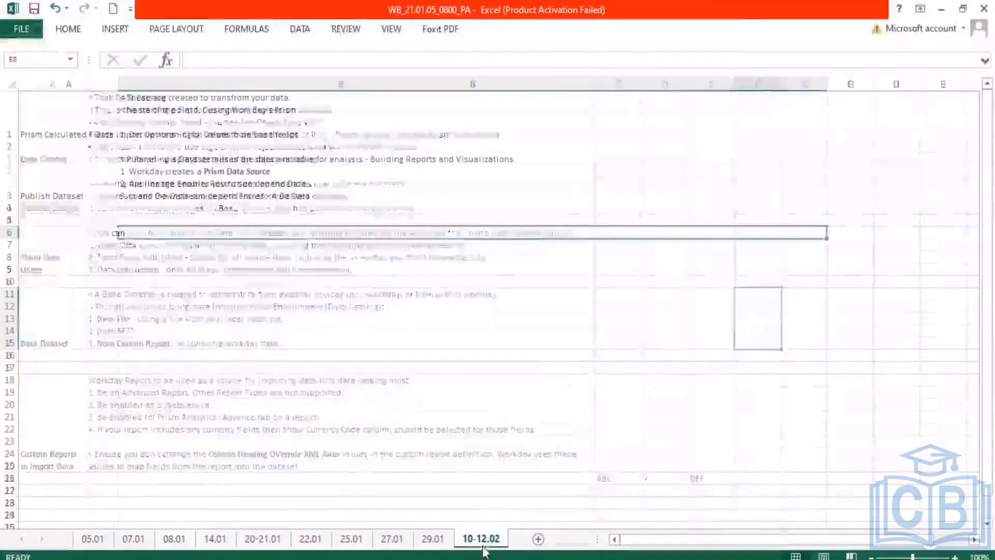
{"action": "left_click", "coordinate": [67, 220]}
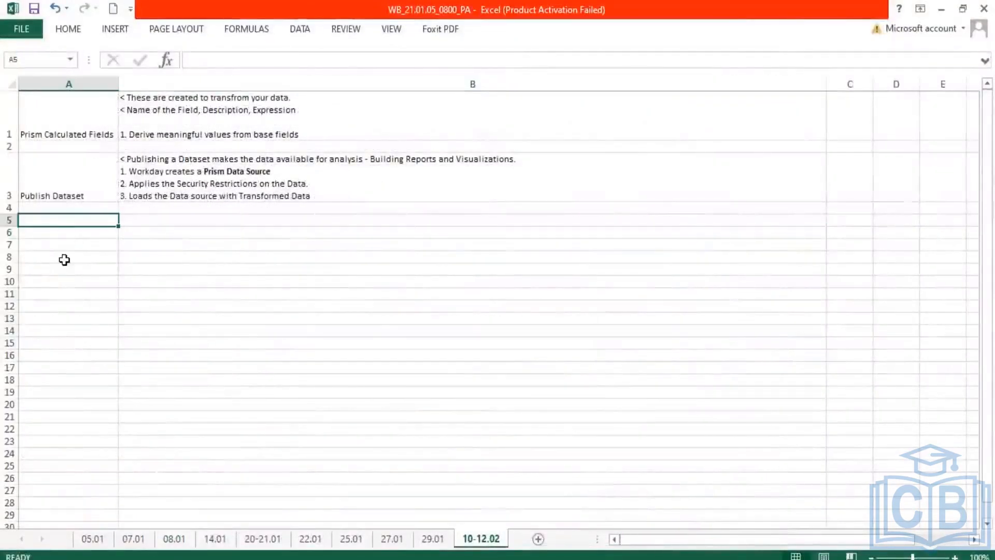
{"action": "type", "text": "Disco"}
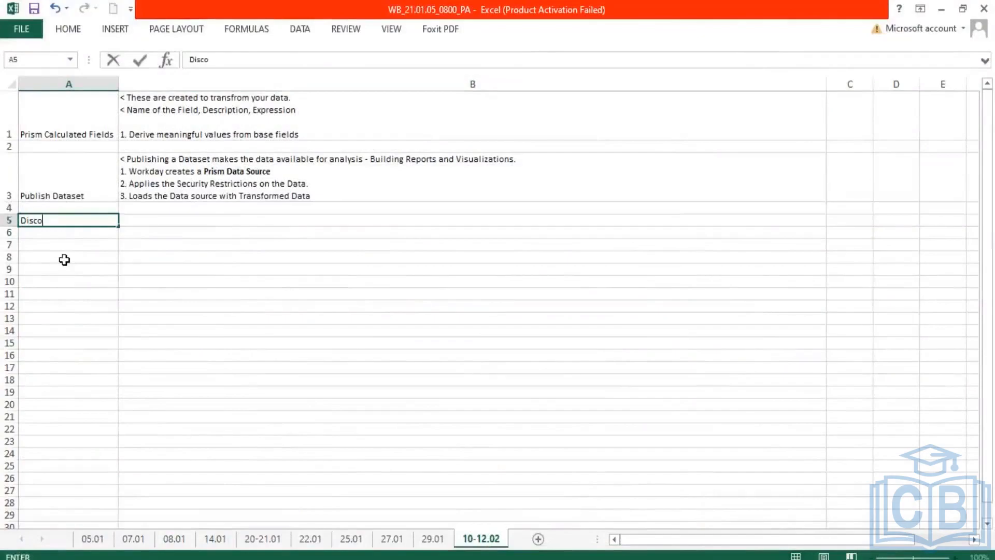
{"action": "type", "text": "very Baord"}
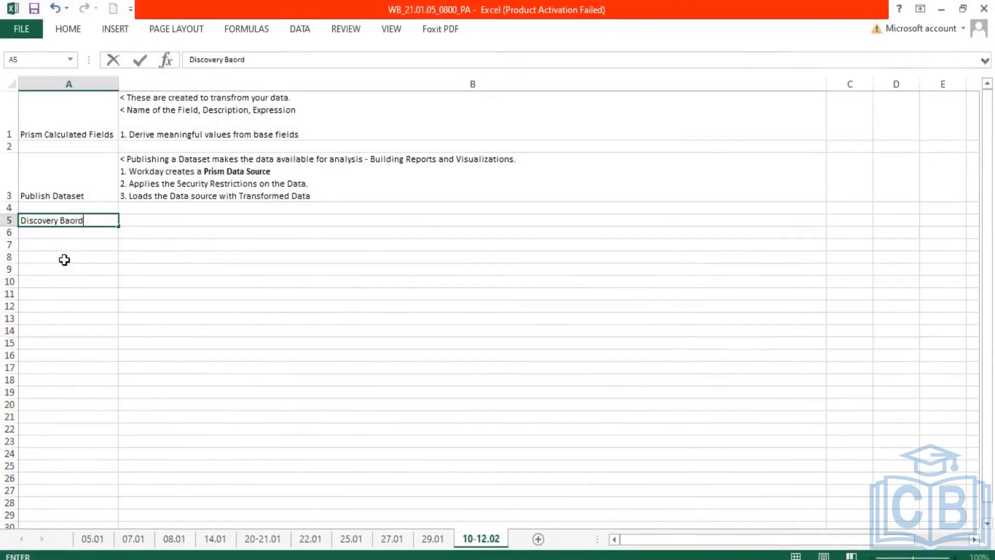
{"action": "key", "text": "Tab"}
- Fill cell B5 with two lines: "Is Workday's Tool for building adhoc visualizations." and "Can be accessed through drive"
{"action": "type", "text": "Is Workd"}
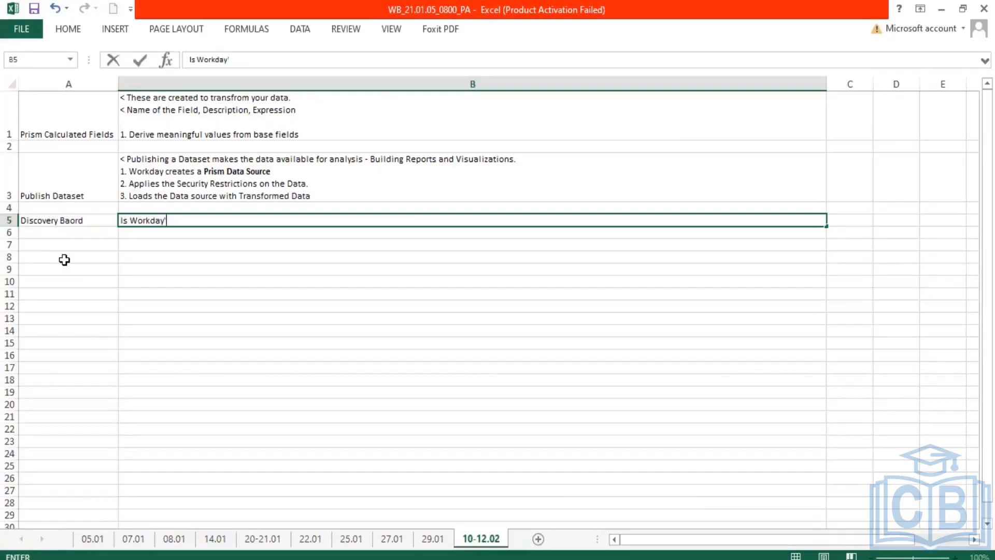
{"action": "type", "text": "ay's Tool for build"}
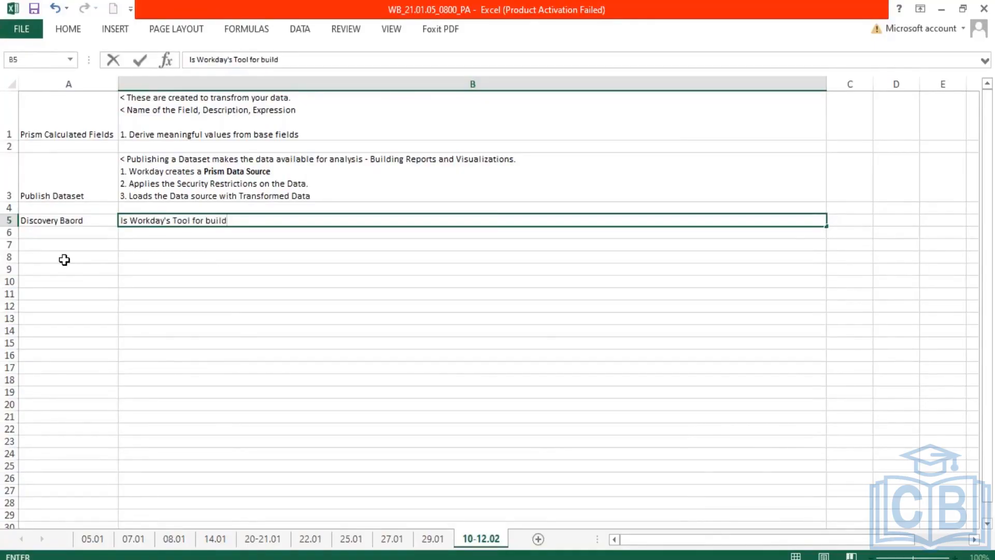
{"action": "type", "text": "ing adhoc visualizations."}
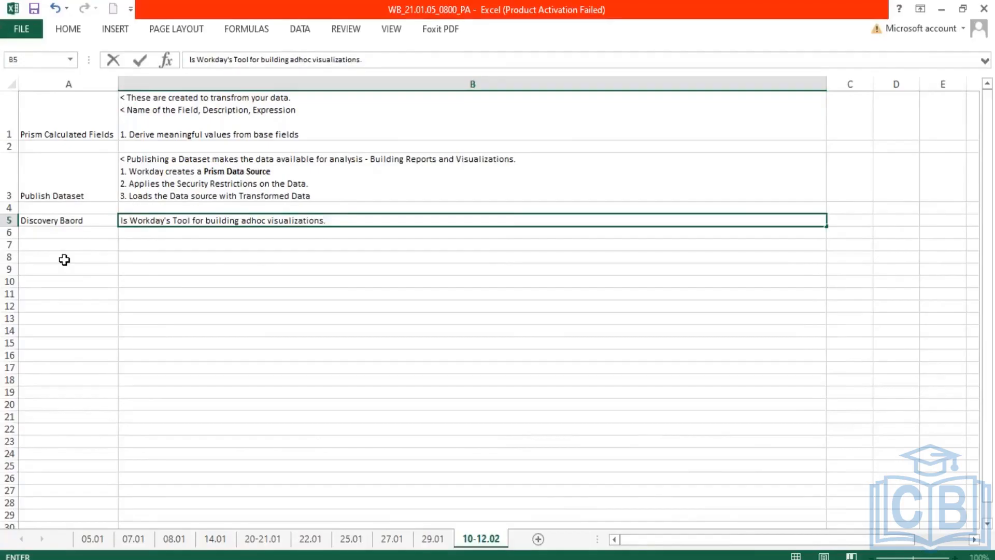
{"action": "key", "text": "Return"}
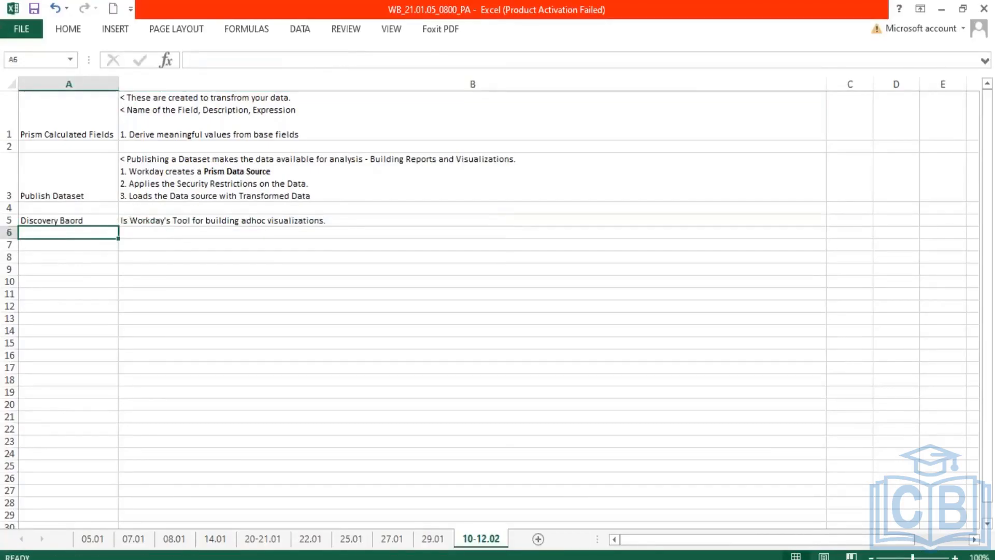
{"action": "double_click", "coordinate": [345, 218]}
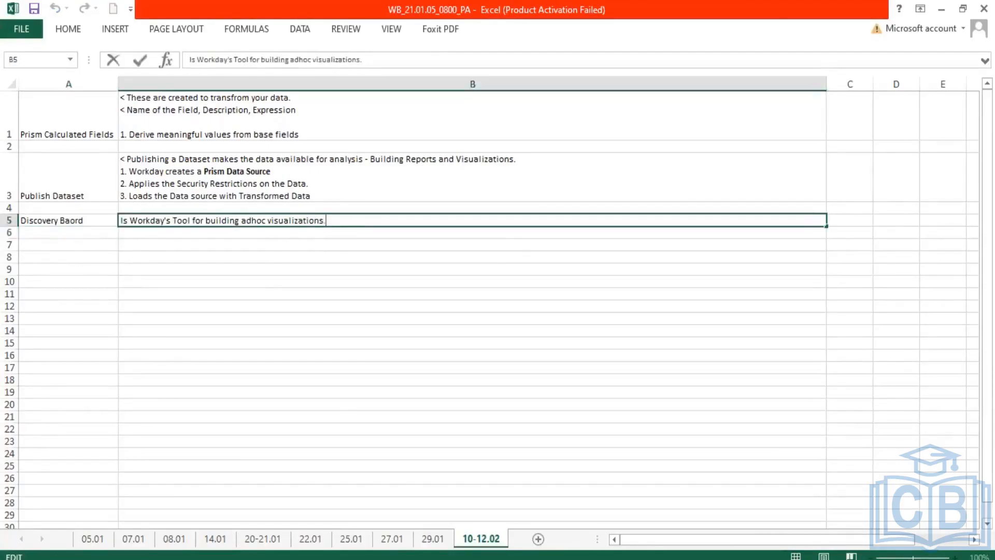
{"action": "key", "text": "alt+Return"}
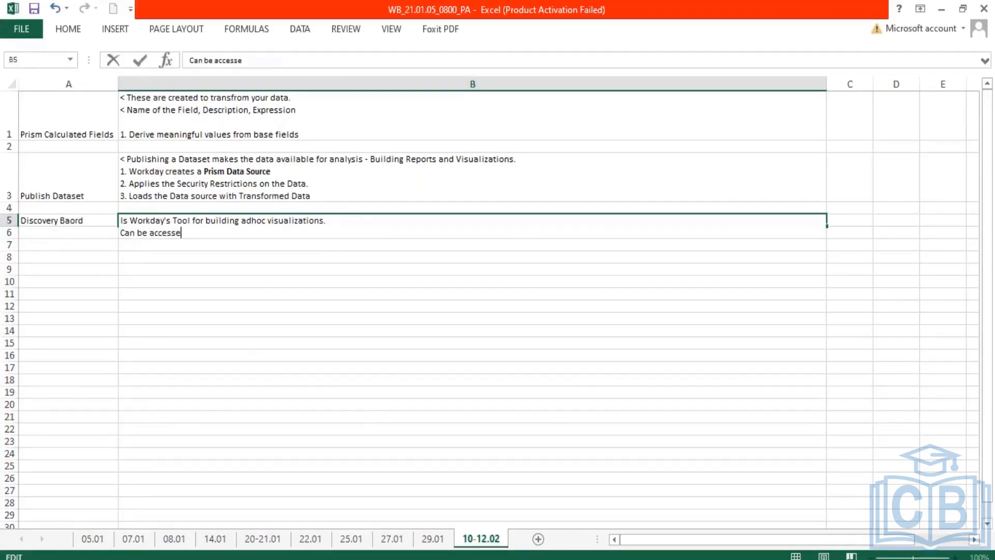
{"action": "type", "text": "Can be accessed through drive"}
{"action": "key", "text": "Return"}
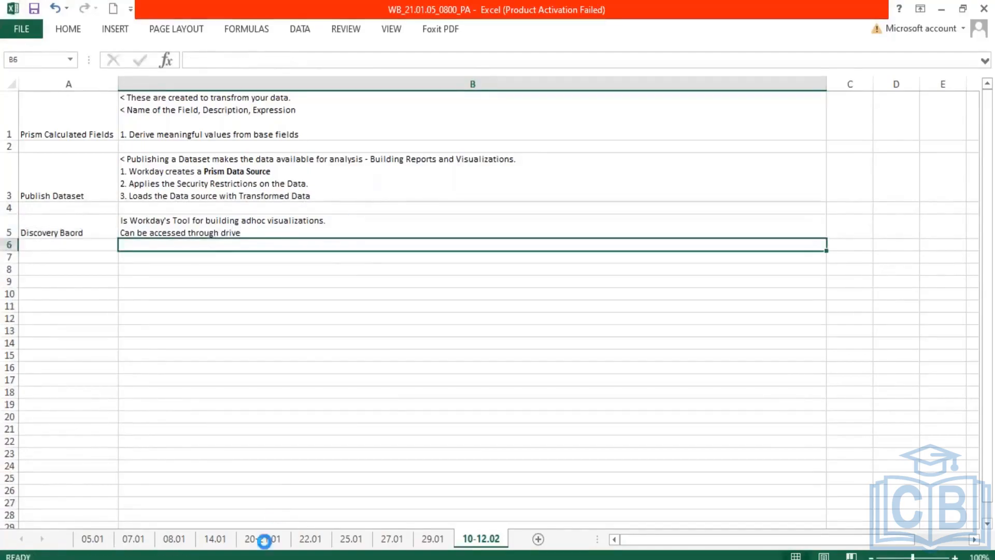
- Switch back to Workday's Drive file list, briefly viewing the Drive entry in the account menu
{"action": "left_click", "coordinate": [163, 559]}
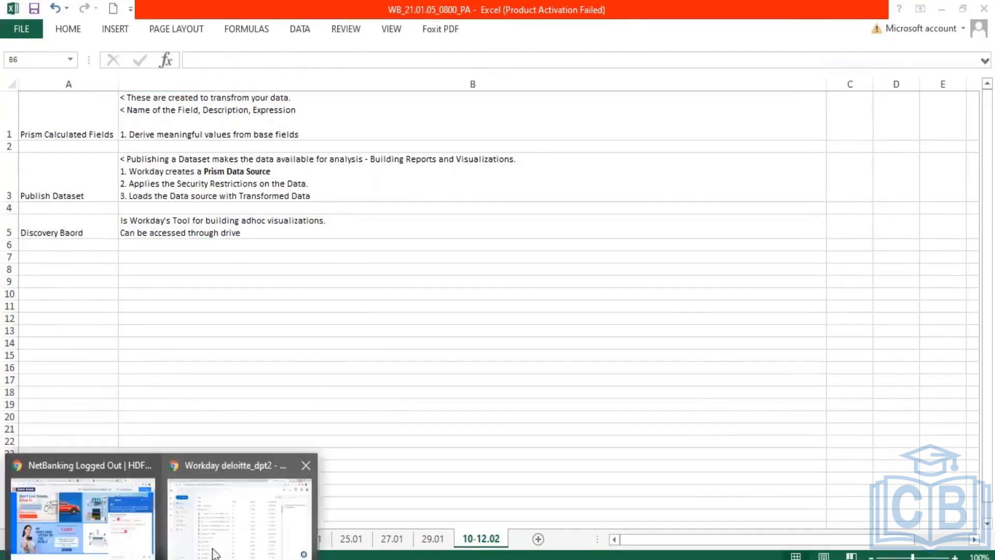
{"action": "left_click", "coordinate": [225, 538]}
{"action": "left_click", "coordinate": [962, 13]}
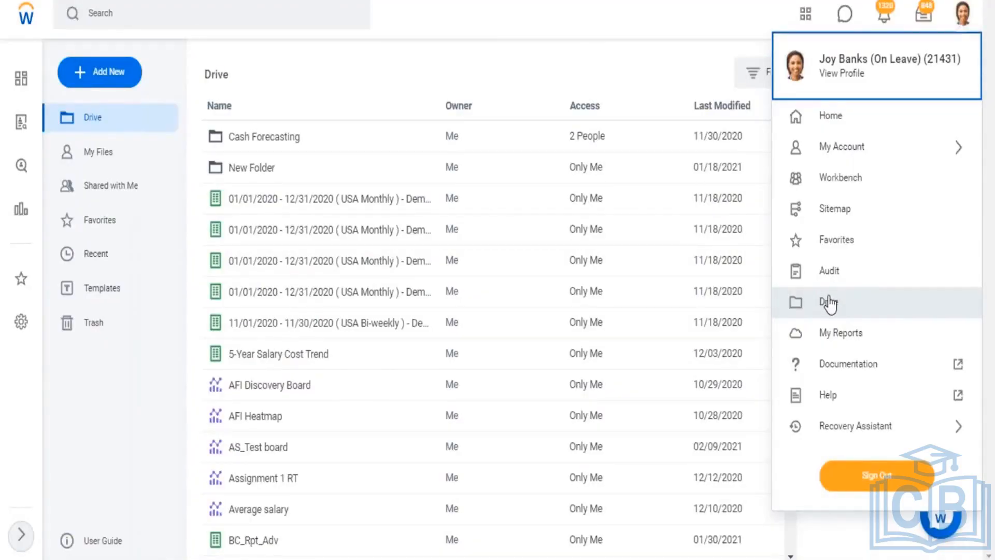
{"action": "left_click", "coordinate": [551, 36]}
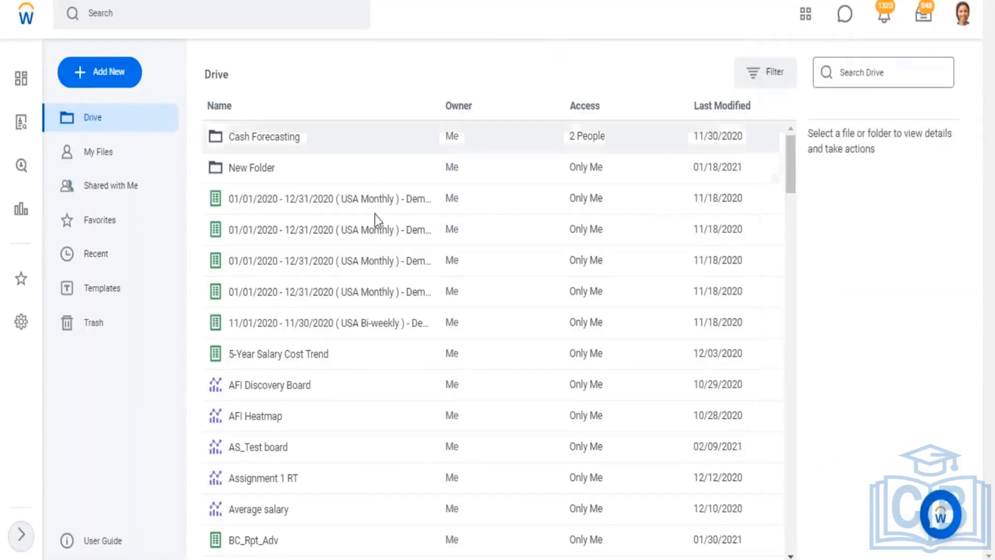
- Look through the Drive file list and view the item types that can be added
{"action": "scroll", "coordinate": [302, 299], "scroll_direction": "down", "scroll_amount": 2}
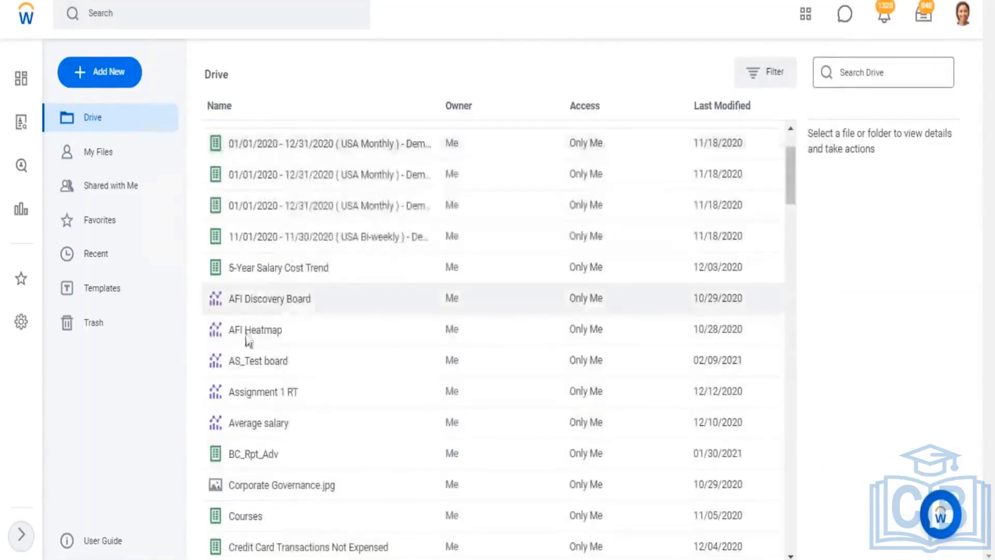
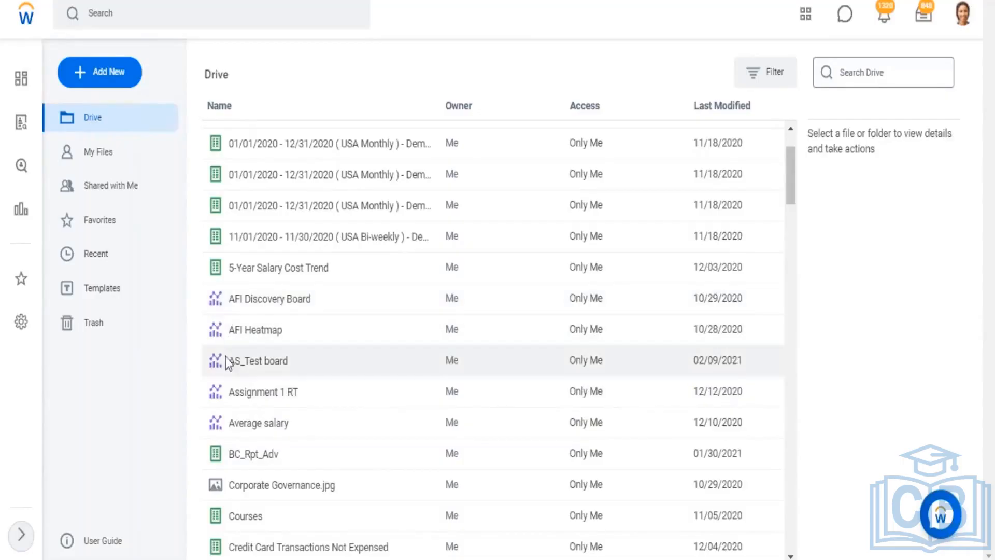
{"action": "scroll", "coordinate": [237, 368], "scroll_direction": "down", "scroll_amount": 2}
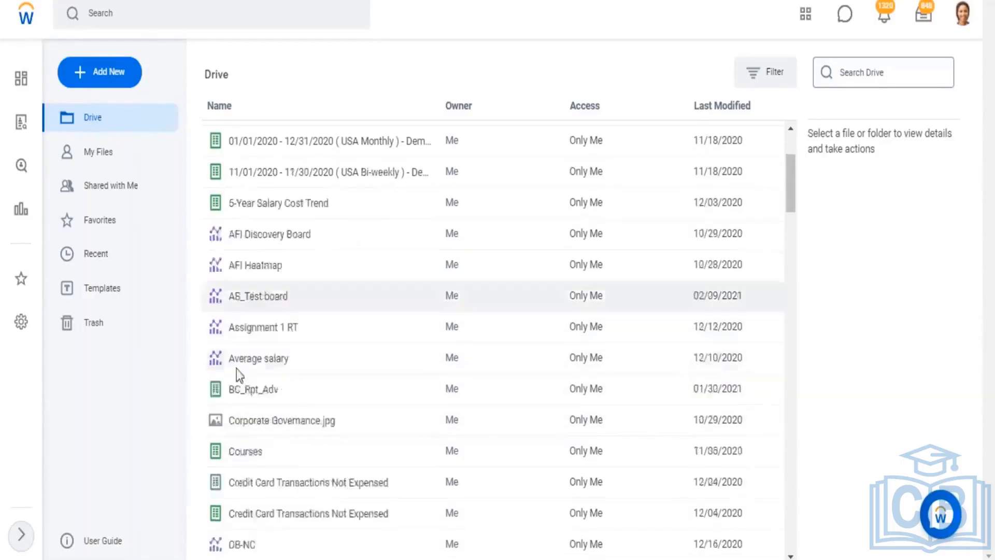
{"action": "scroll", "coordinate": [237, 369], "scroll_direction": "down", "scroll_amount": 10}
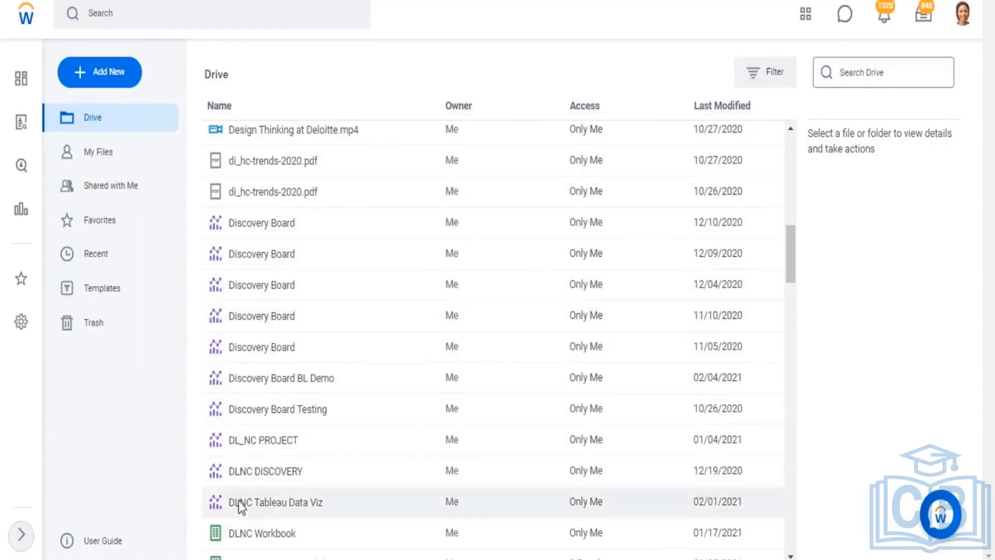
{"action": "scroll", "coordinate": [275, 451], "scroll_direction": "down", "scroll_amount": 20}
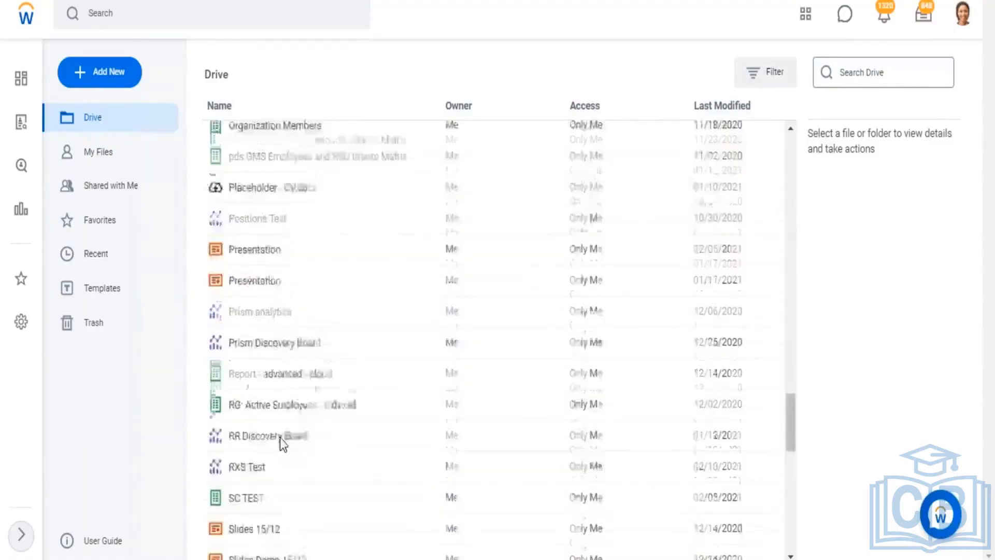
{"action": "scroll", "coordinate": [282, 429], "scroll_direction": "down", "scroll_amount": 5}
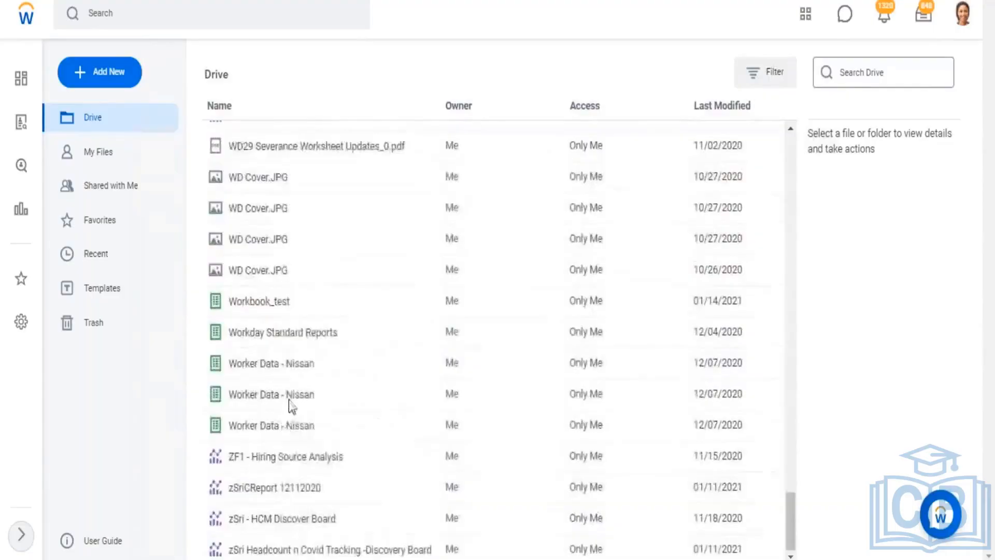
{"action": "scroll", "coordinate": [294, 391], "scroll_direction": "up", "scroll_amount": 4}
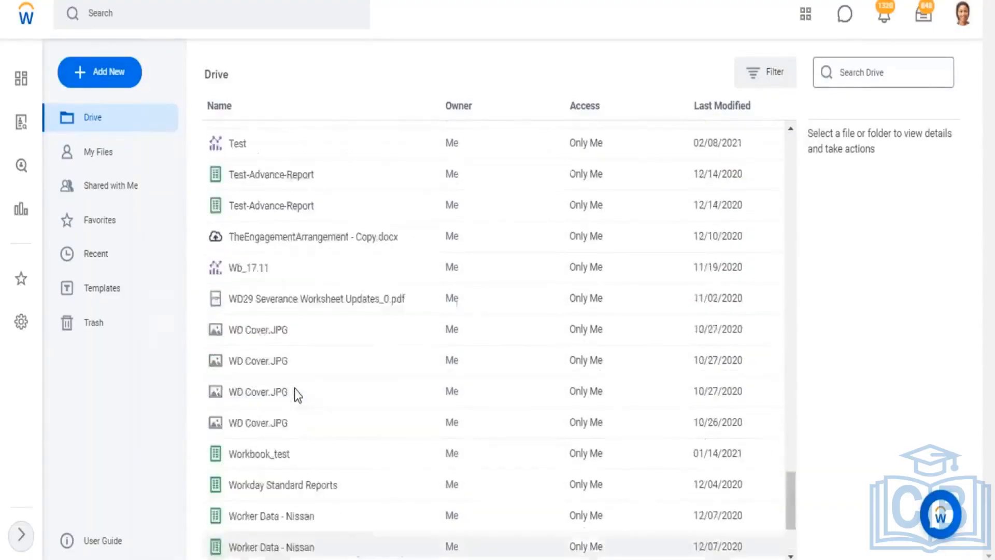
{"action": "scroll", "coordinate": [293, 392], "scroll_direction": "up", "scroll_amount": 4}
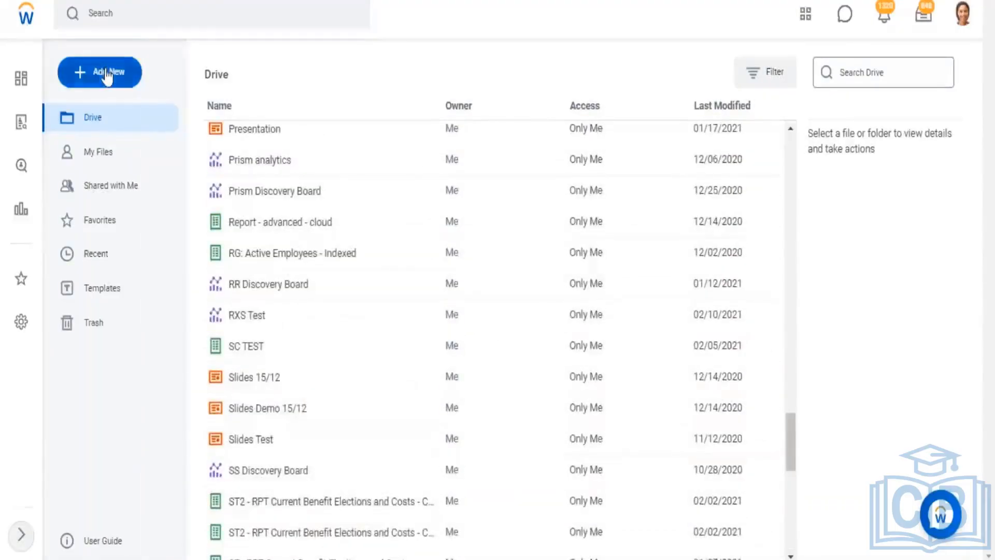
{"action": "left_click", "coordinate": [106, 76]}
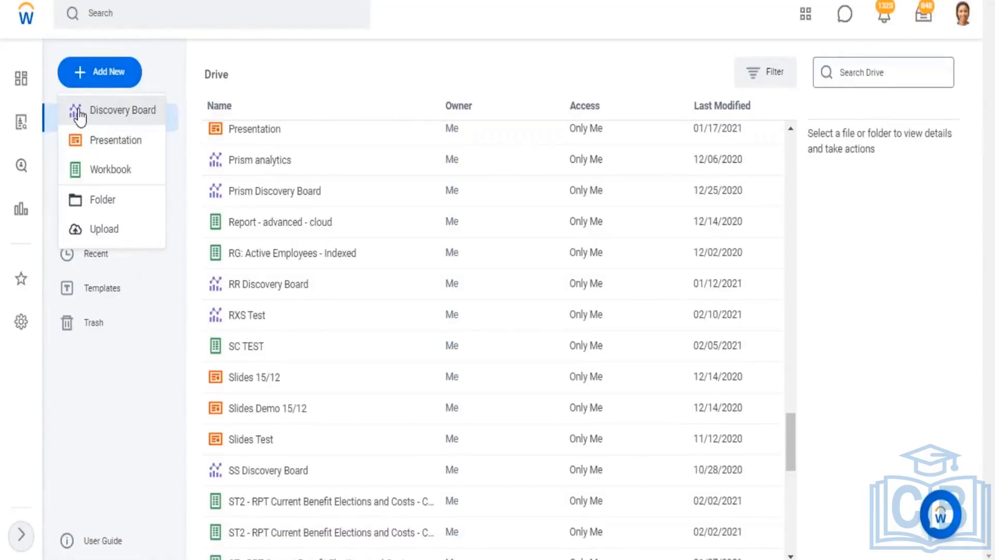
- Return to the home page and reopen Drive from the profile options
{"action": "left_click", "coordinate": [963, 19]}
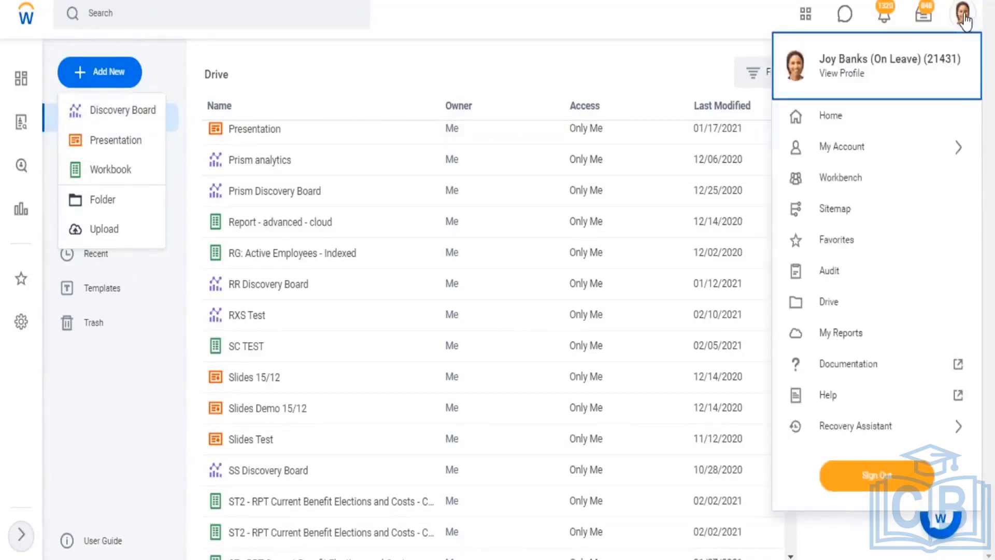
{"action": "left_click", "coordinate": [25, 20]}
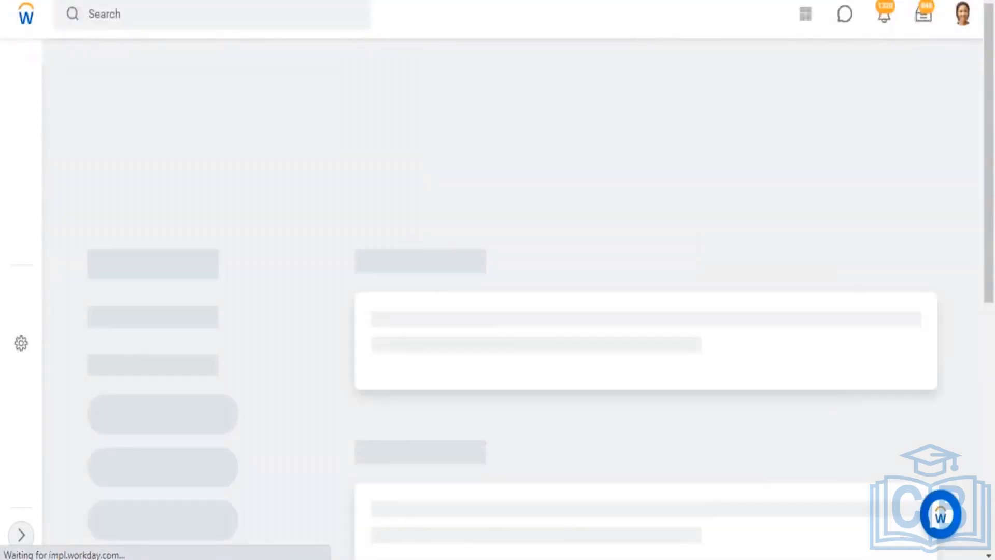
{"action": "left_click", "coordinate": [977, 23]}
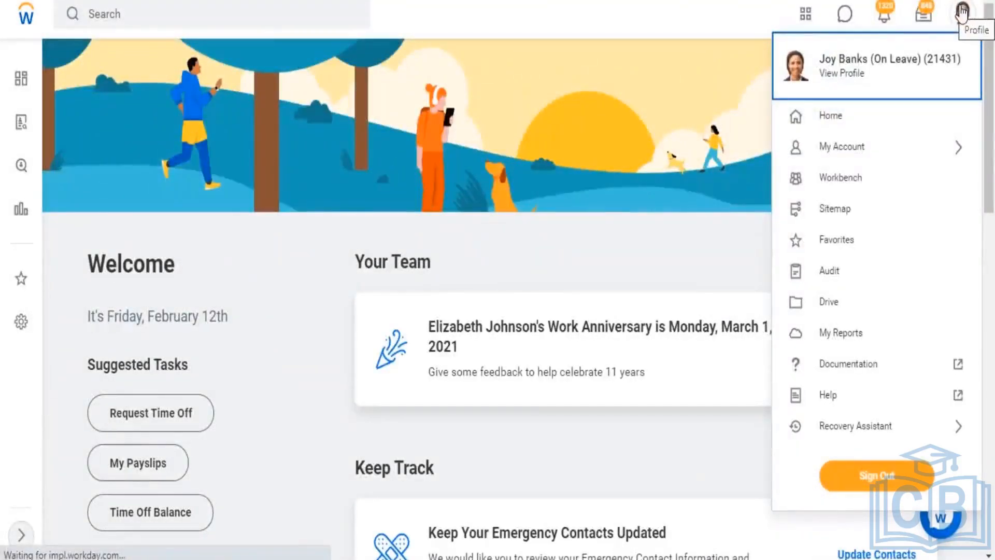
{"action": "left_click", "coordinate": [828, 306]}
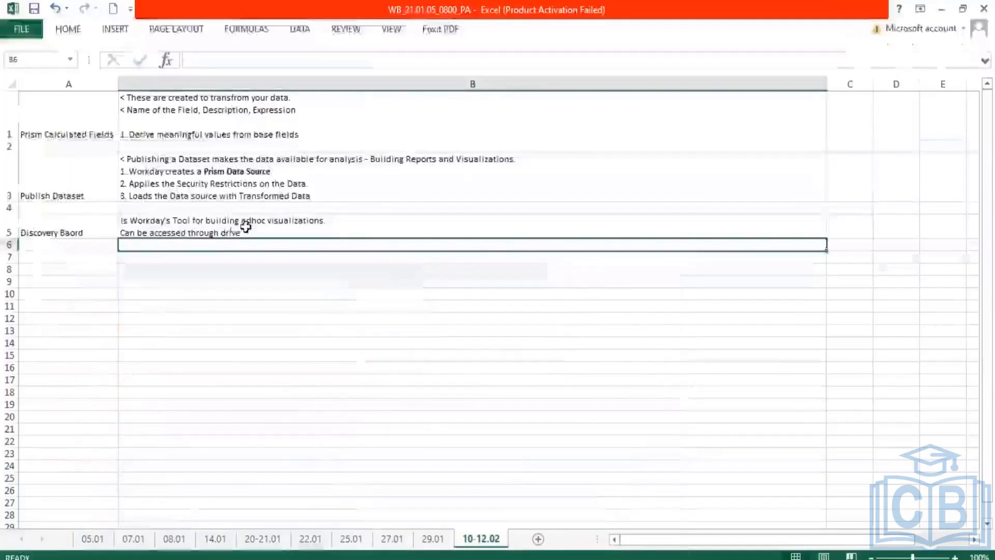
- Switch to Excel, highlight "Can be accessed through drive" in cell B5, and return to Workday
{"action": "double_click", "coordinate": [249, 231]}
{"action": "left_click_drag", "start_coordinate": [248, 231], "coordinate": [121, 236]}
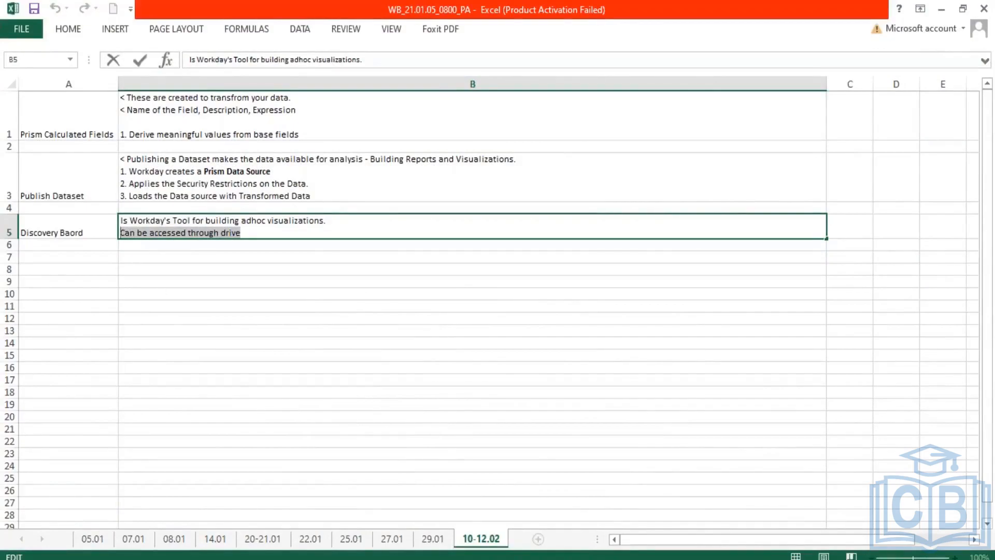
{"action": "left_click", "coordinate": [140, 559]}
{"action": "left_click", "coordinate": [251, 524]}
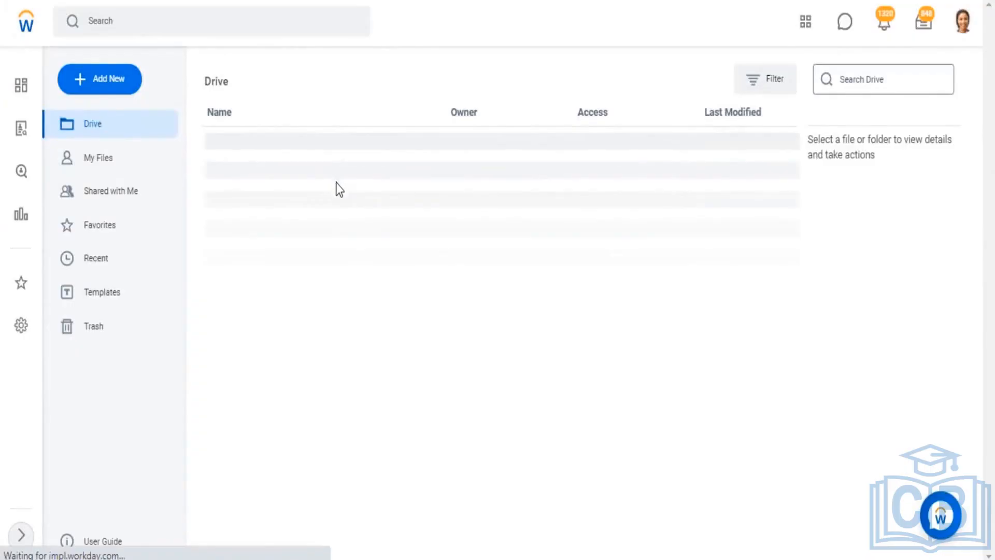
- Look through the Drive files and view the actions available for the ZF1 - Hiring Source Analysis board
{"action": "scroll", "coordinate": [524, 365], "scroll_direction": "down", "scroll_amount": 5}
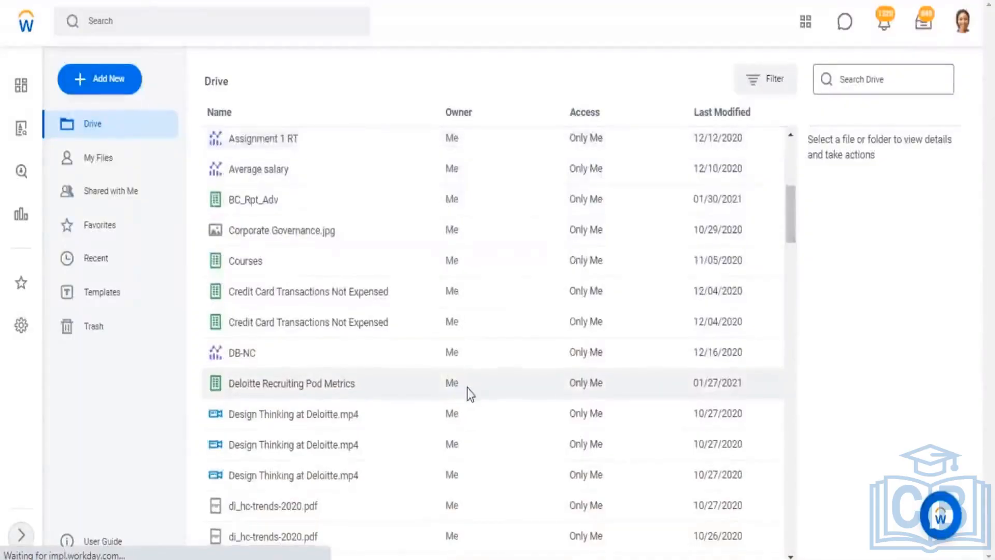
{"action": "scroll", "coordinate": [477, 386], "scroll_direction": "down", "scroll_amount": 7}
{"action": "scroll", "coordinate": [486, 360], "scroll_direction": "down", "scroll_amount": 8}
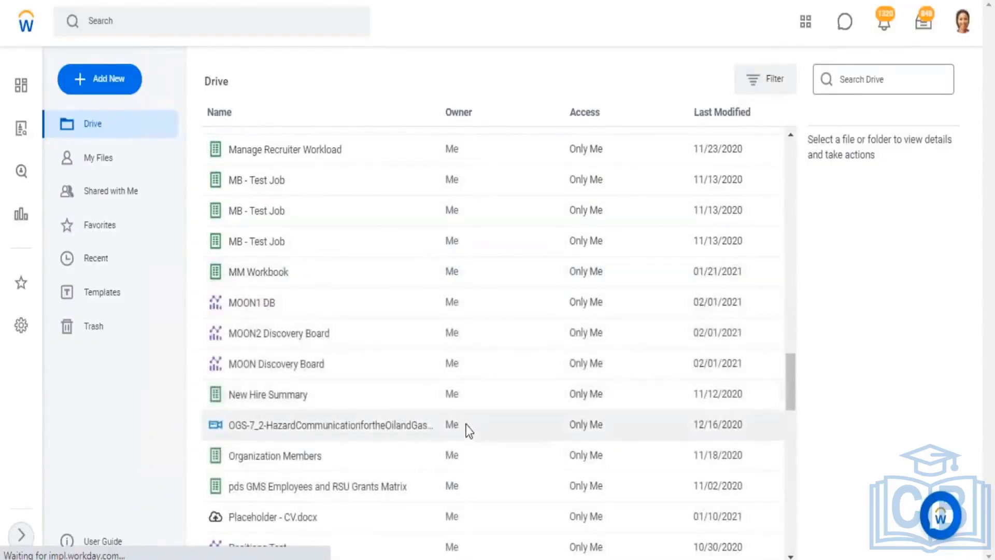
{"action": "scroll", "coordinate": [466, 415], "scroll_direction": "down", "scroll_amount": 7}
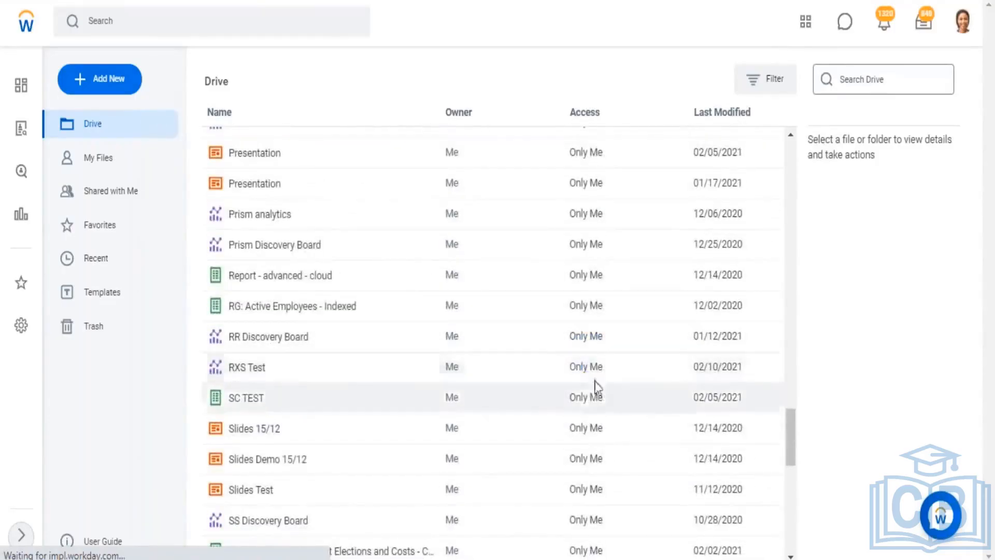
{"action": "scroll", "coordinate": [596, 386], "scroll_direction": "down", "scroll_amount": 10}
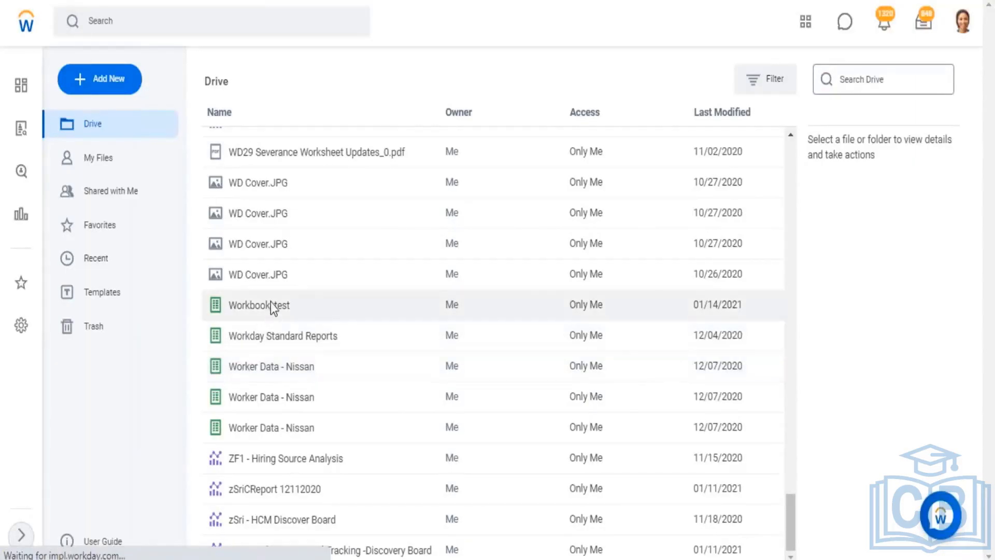
{"action": "right_click", "coordinate": [264, 456]}
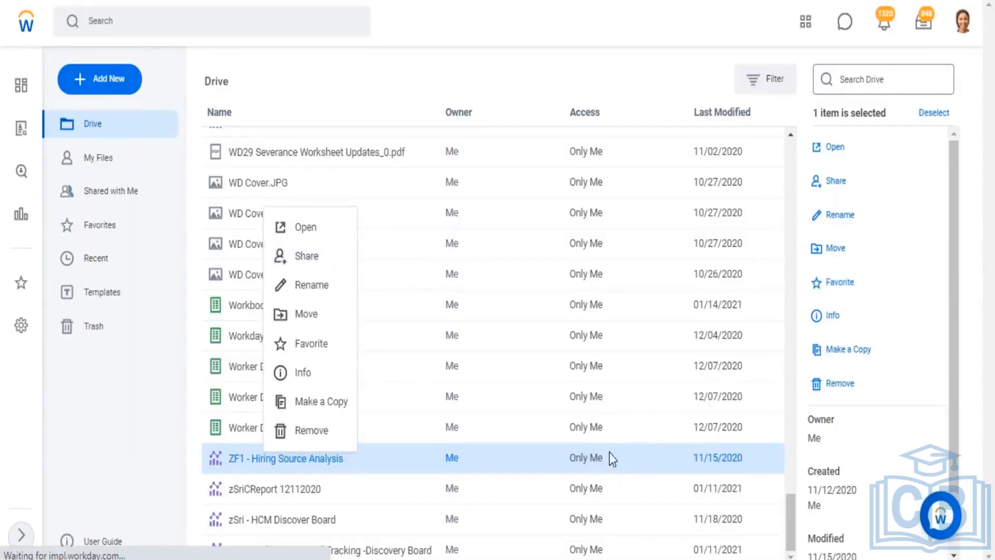
{"action": "left_click", "coordinate": [964, 23]}
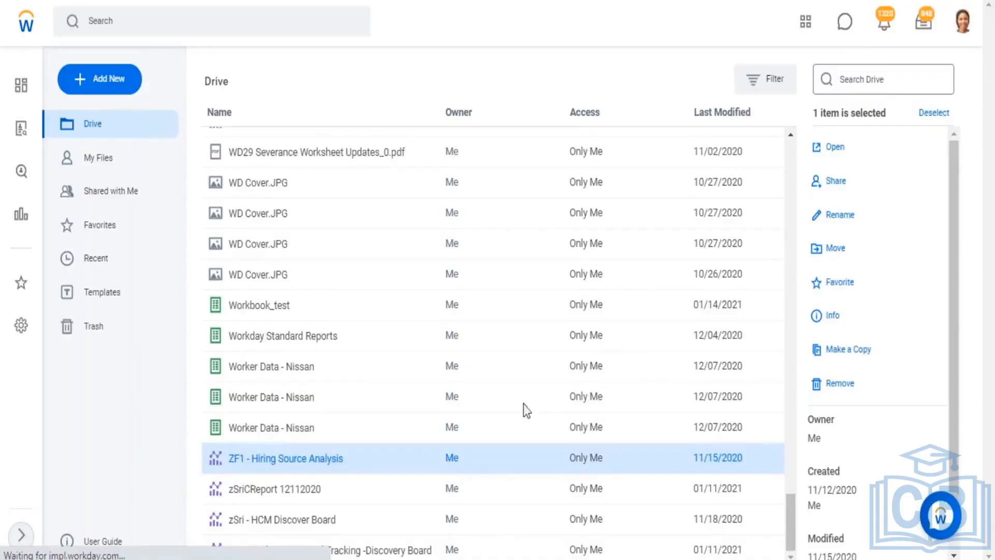
- View the account profile options and deselect the ZF1 - Hiring Source Analysis board
{"action": "left_click", "coordinate": [963, 22]}
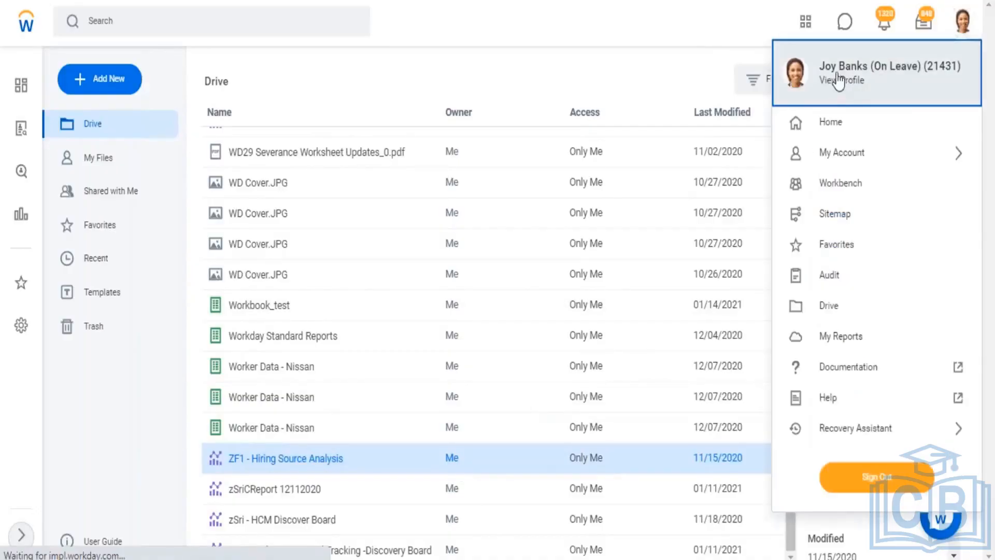
{"action": "left_click", "coordinate": [668, 60]}
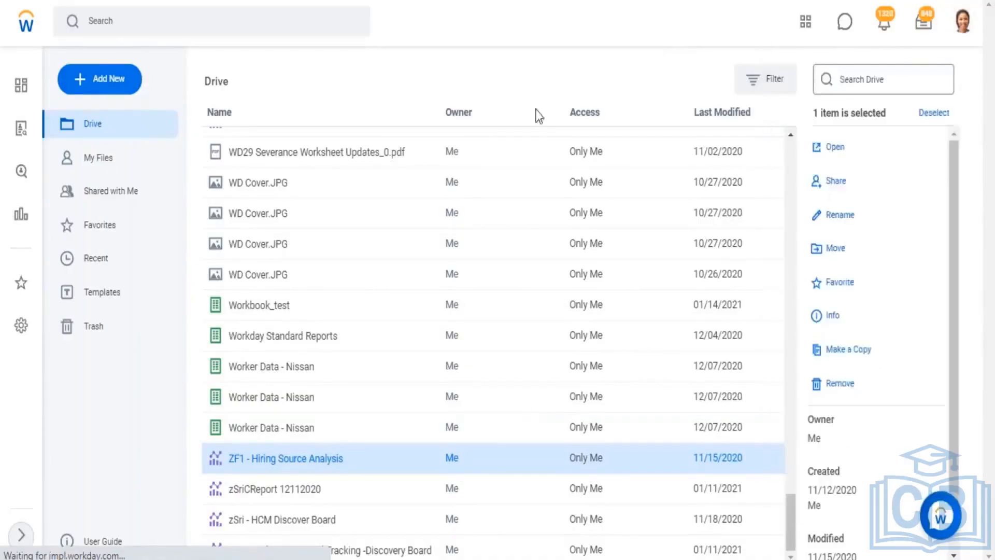
{"action": "left_click", "coordinate": [446, 113]}
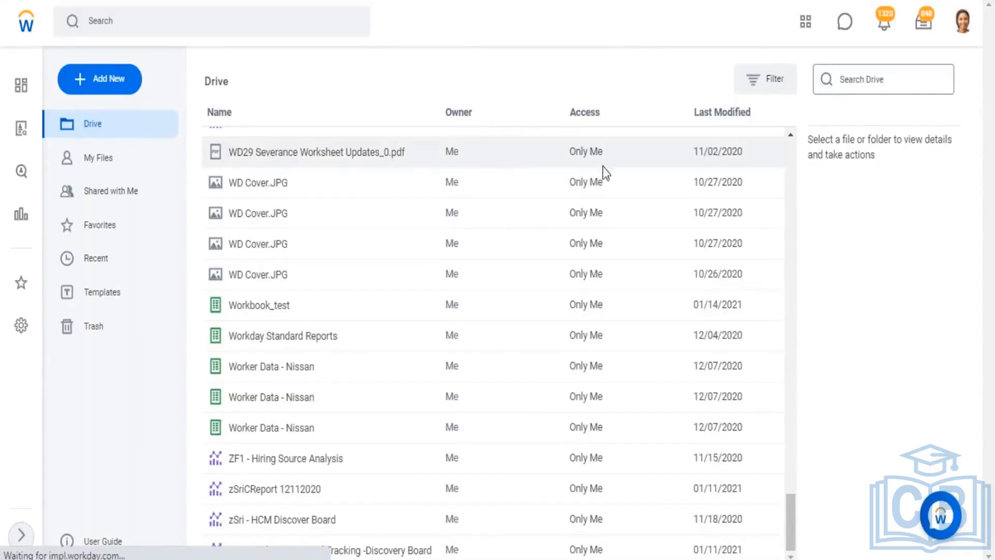
- Create a new discovery board named ABC in Drive
{"action": "scroll", "coordinate": [487, 366], "scroll_direction": "up", "scroll_amount": 2}
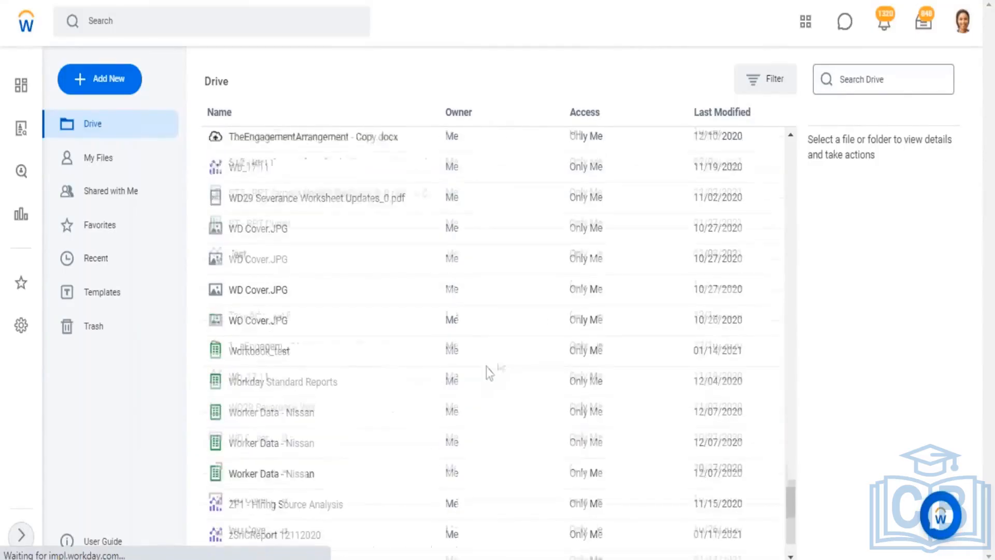
{"action": "scroll", "coordinate": [486, 366], "scroll_direction": "up", "scroll_amount": 4}
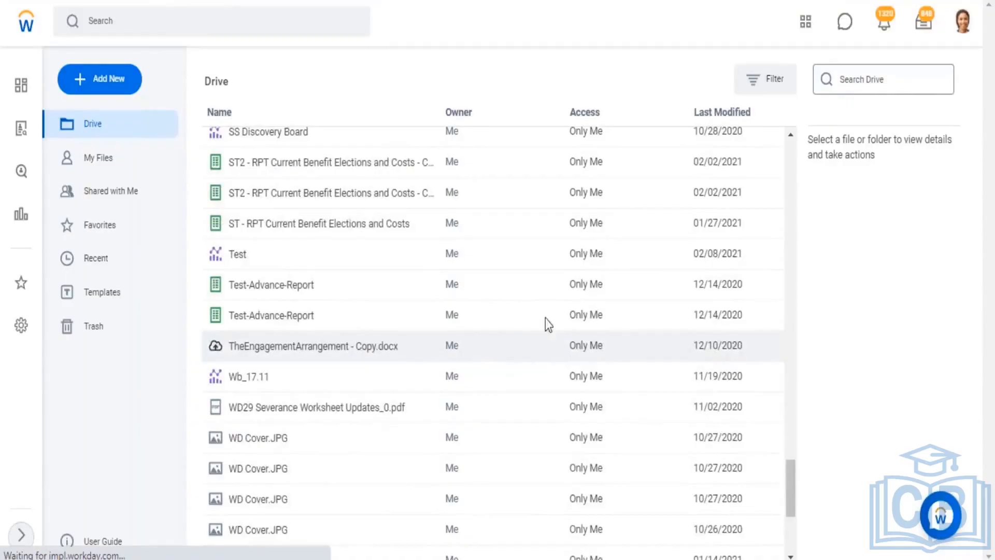
{"action": "left_click", "coordinate": [119, 91]}
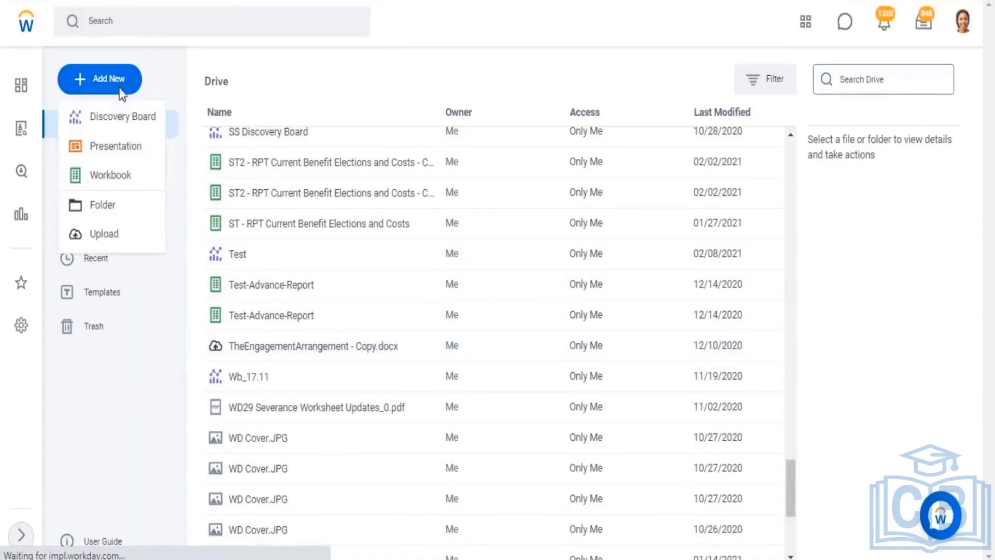
{"action": "left_click", "coordinate": [113, 122]}
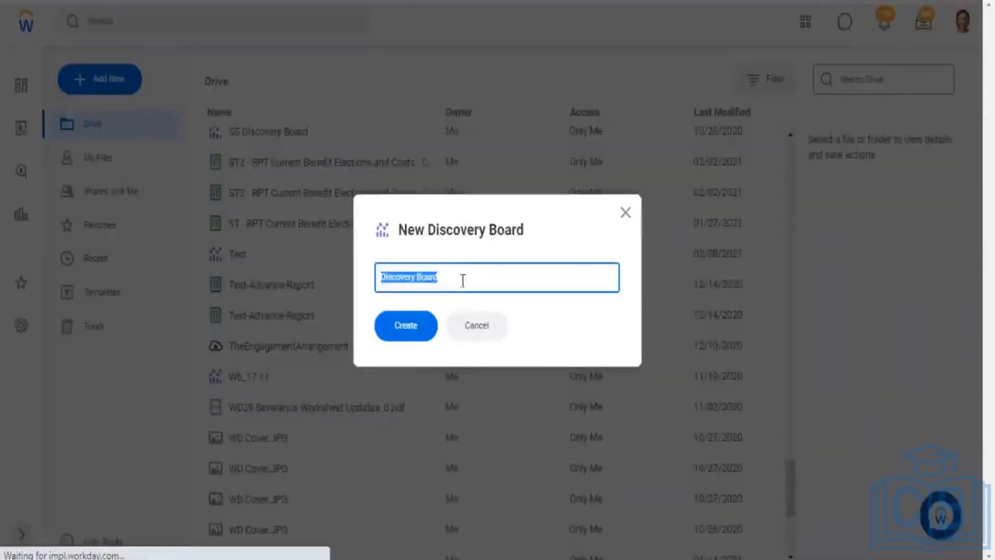
{"action": "type", "text": "ABC"}
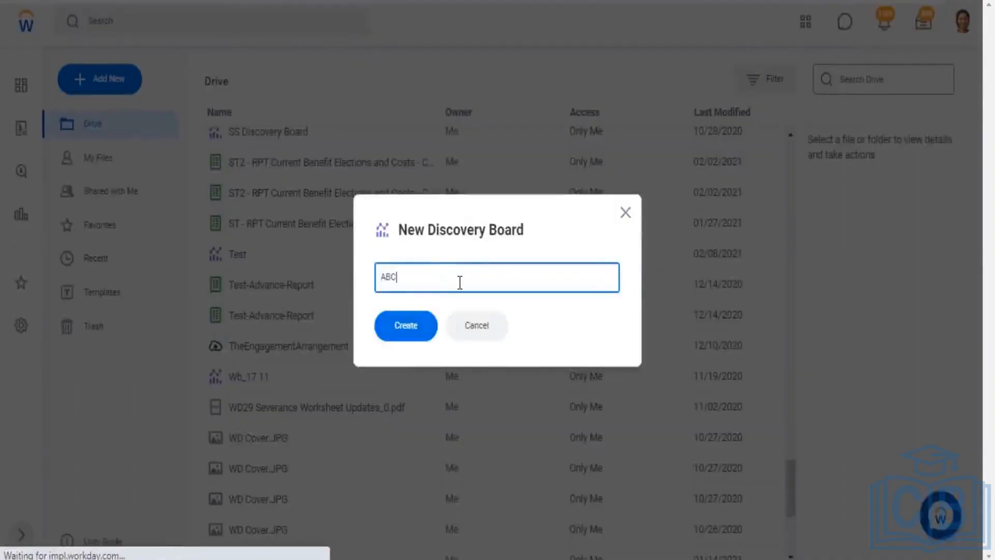
{"action": "double_click", "coordinate": [392, 279]}
{"action": "left_click", "coordinate": [404, 328]}
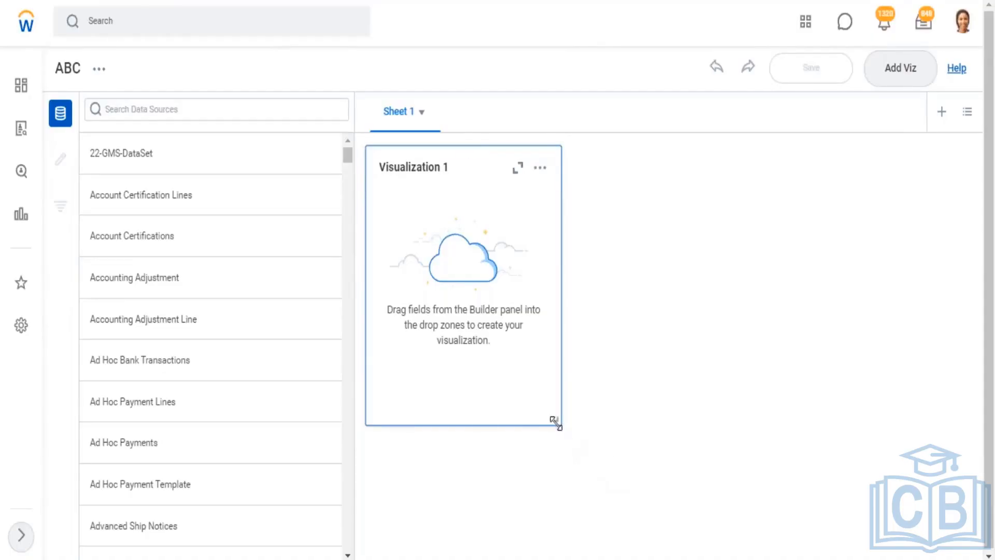
- Widen Visualization 1 on Sheet 1 and look through the available data sources to the end of the list
{"action": "left_click_drag", "start_coordinate": [555, 421], "coordinate": [750, 430]}
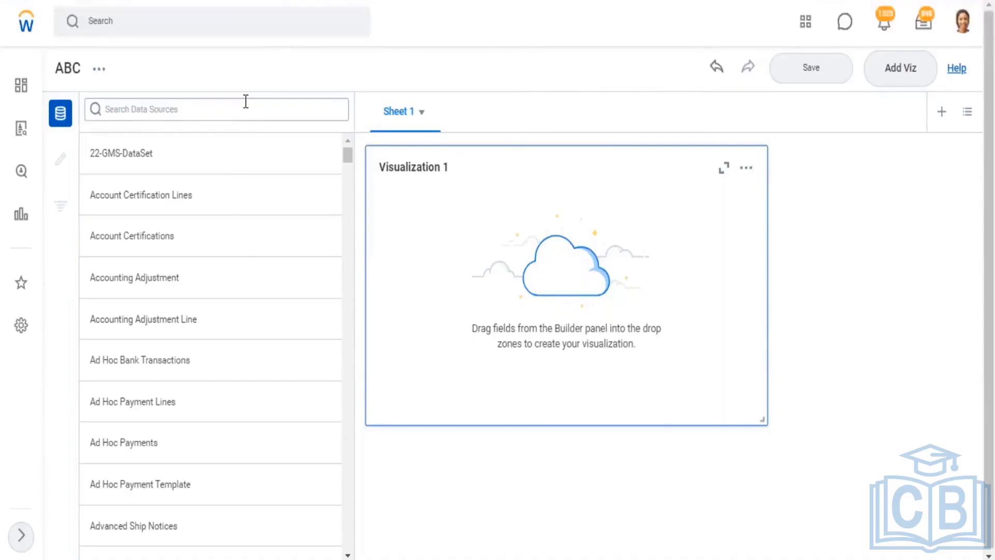
{"action": "mouse_move", "coordinate": [209, 241]}
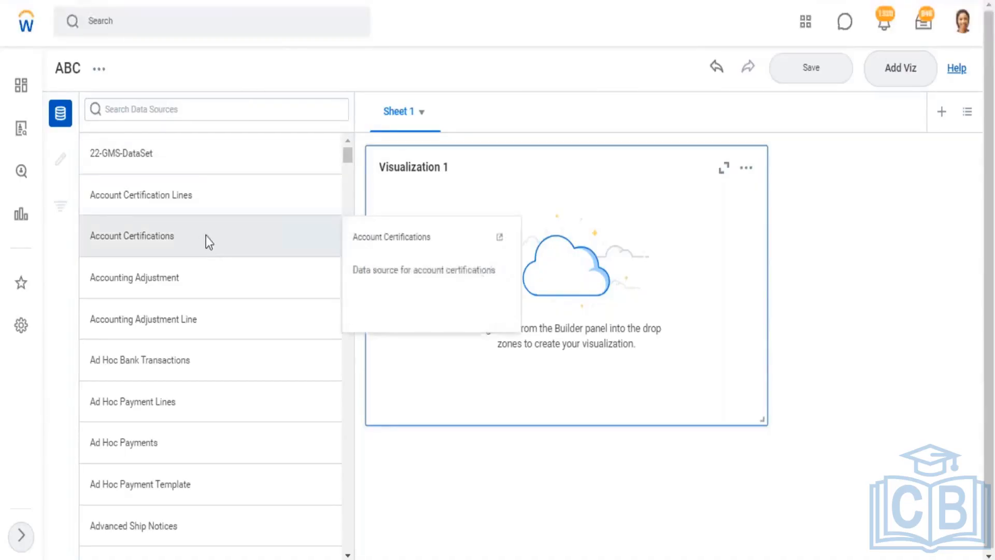
{"action": "scroll", "coordinate": [207, 235], "scroll_direction": "down", "scroll_amount": 3}
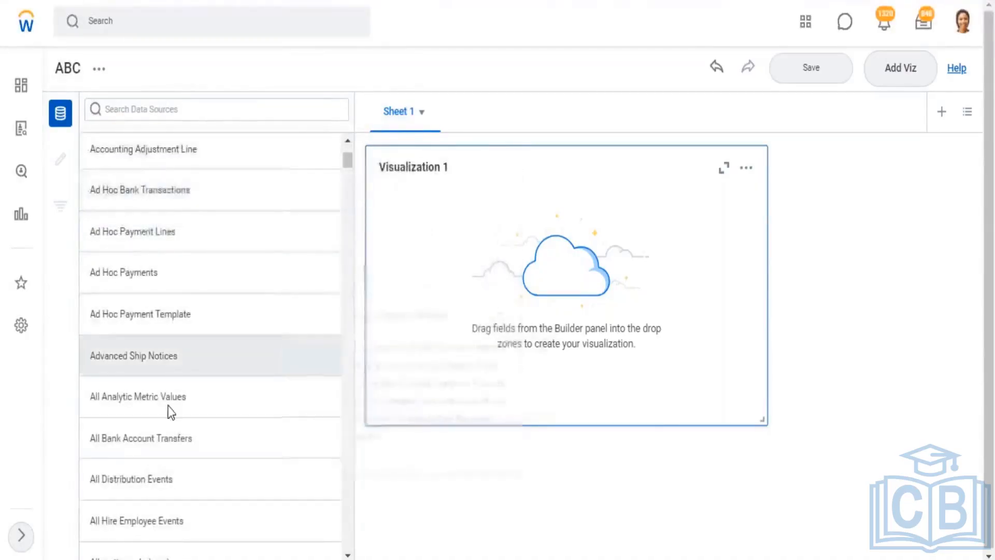
{"action": "scroll", "coordinate": [171, 412], "scroll_direction": "down", "scroll_amount": 3}
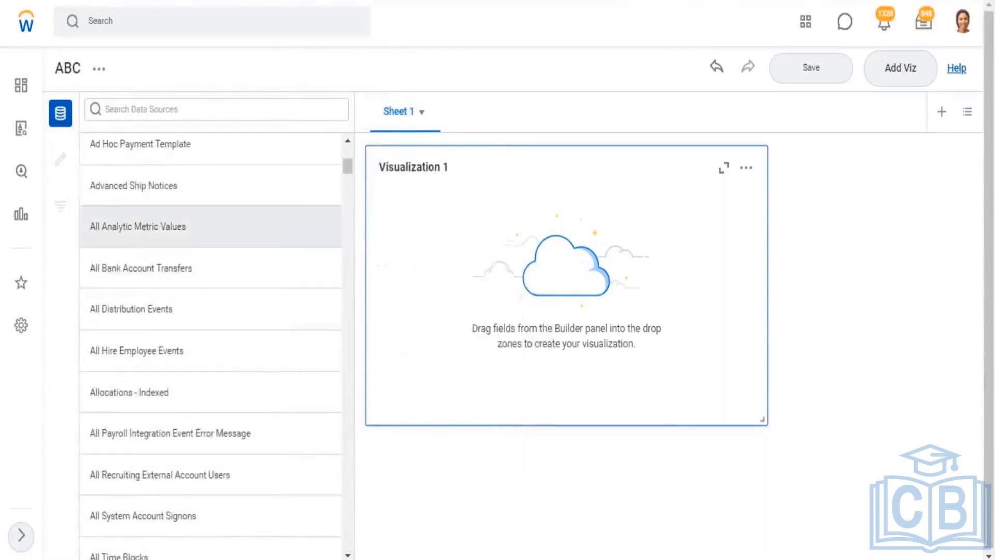
{"action": "scroll", "coordinate": [117, 284], "scroll_direction": "down", "scroll_amount": 2}
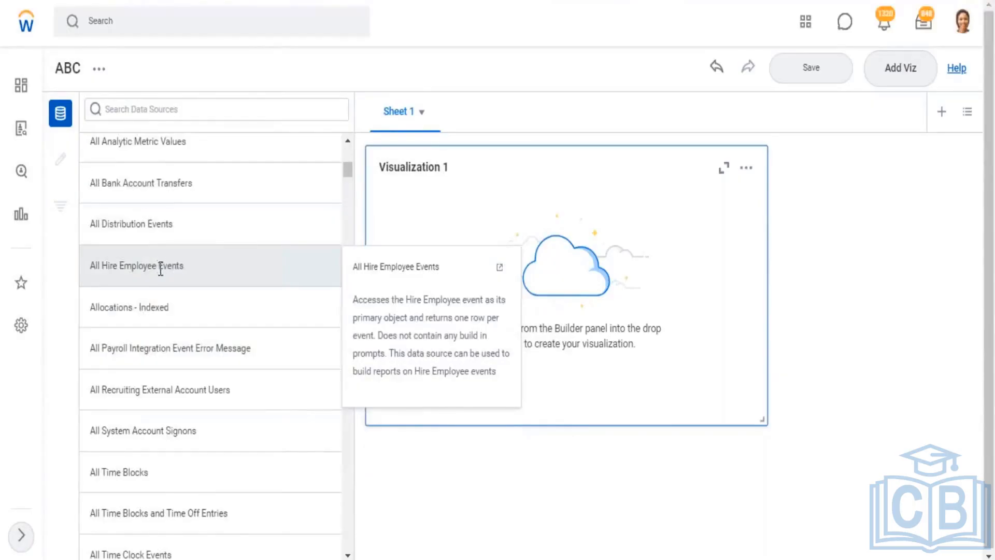
{"action": "scroll", "coordinate": [166, 280], "scroll_direction": "down", "scroll_amount": 5}
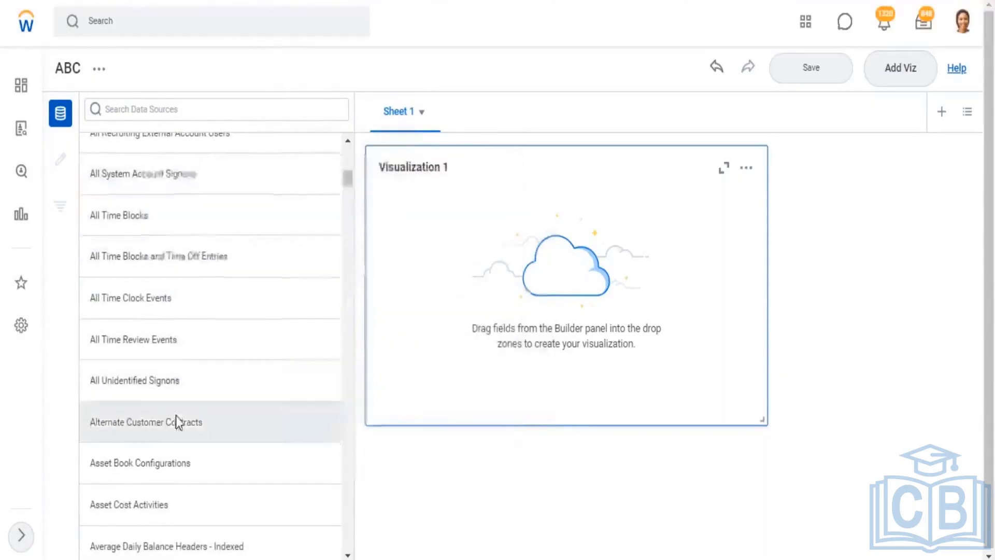
{"action": "scroll", "coordinate": [178, 418], "scroll_direction": "down", "scroll_amount": 3}
{"action": "scroll", "coordinate": [179, 409], "scroll_direction": "down", "scroll_amount": 15}
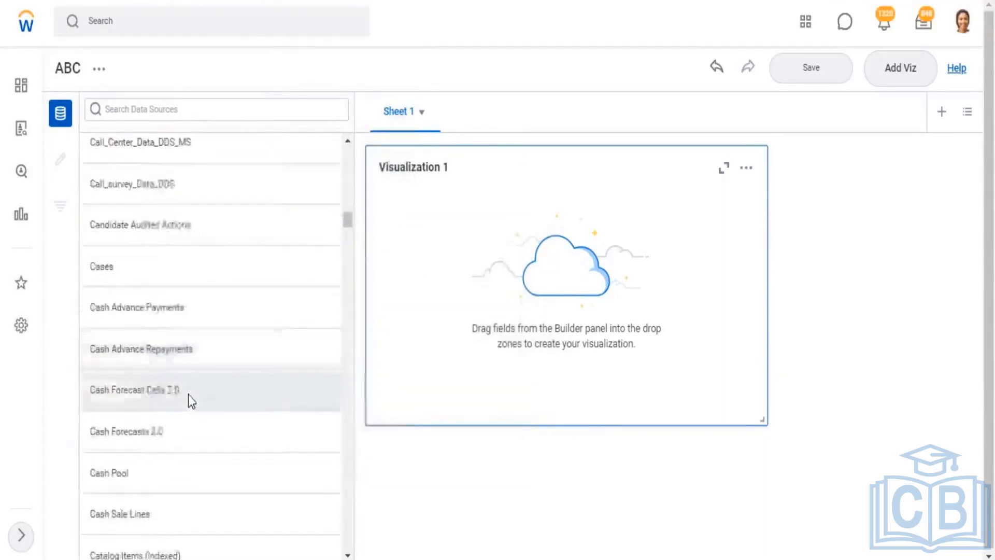
{"action": "left_click_drag", "start_coordinate": [348, 244], "coordinate": [343, 549]}
{"action": "mouse_move", "coordinate": [195, 345]}
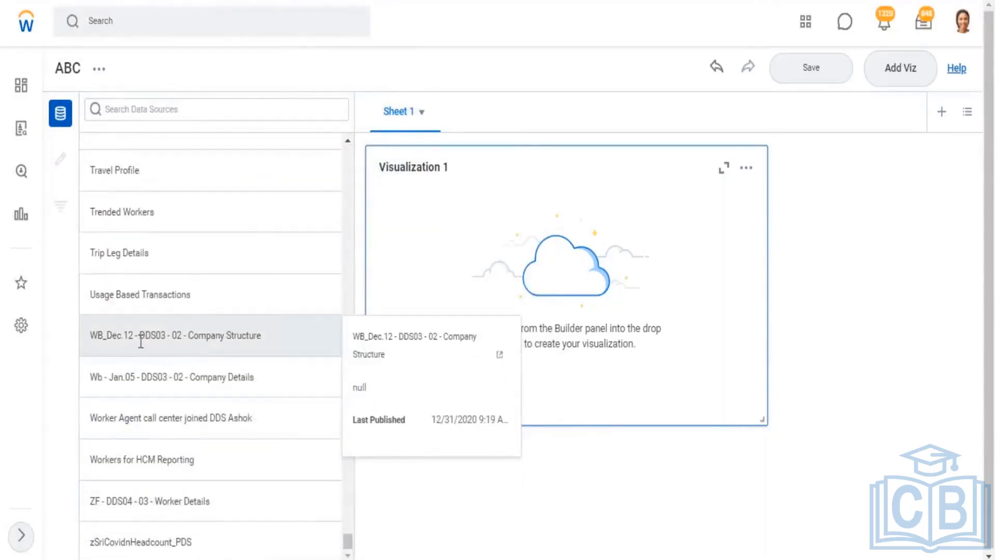
- Compare the Wb - Jan.05 - DDS03 - 02 - Company Details name on its View Prism Data Source page with the board's data source list
{"action": "mouse_move", "coordinate": [134, 377]}
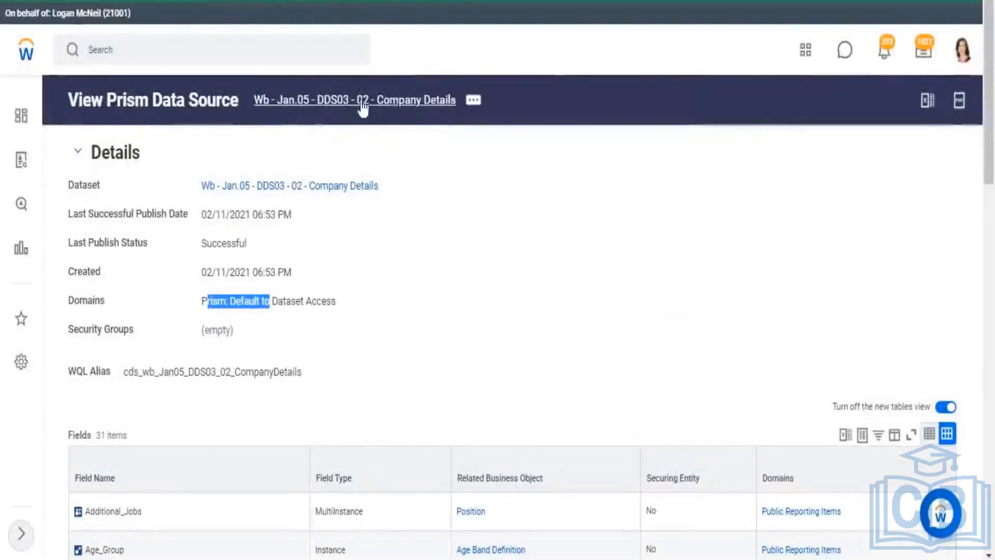
{"action": "left_click_drag", "start_coordinate": [456, 105], "coordinate": [258, 104]}
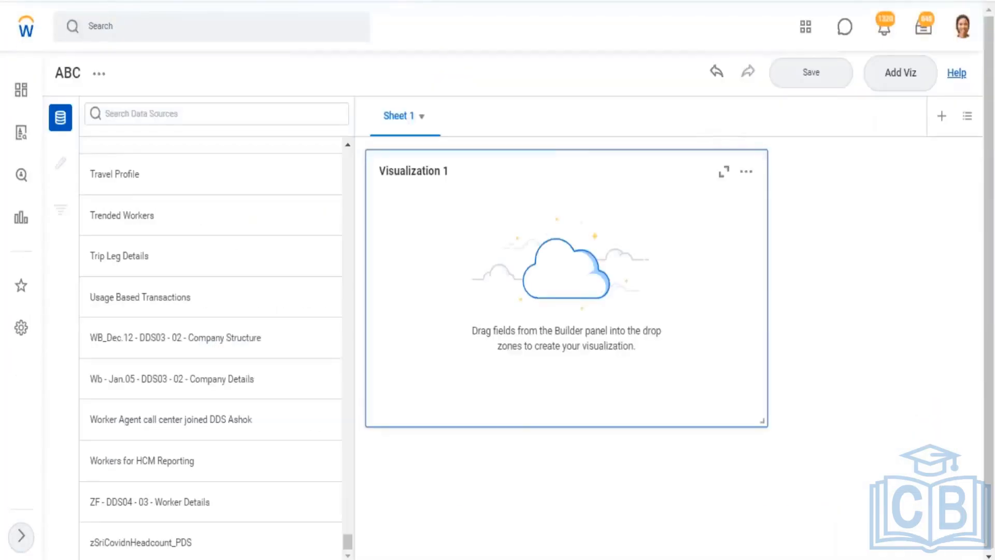
{"action": "mouse_move", "coordinate": [198, 350]}
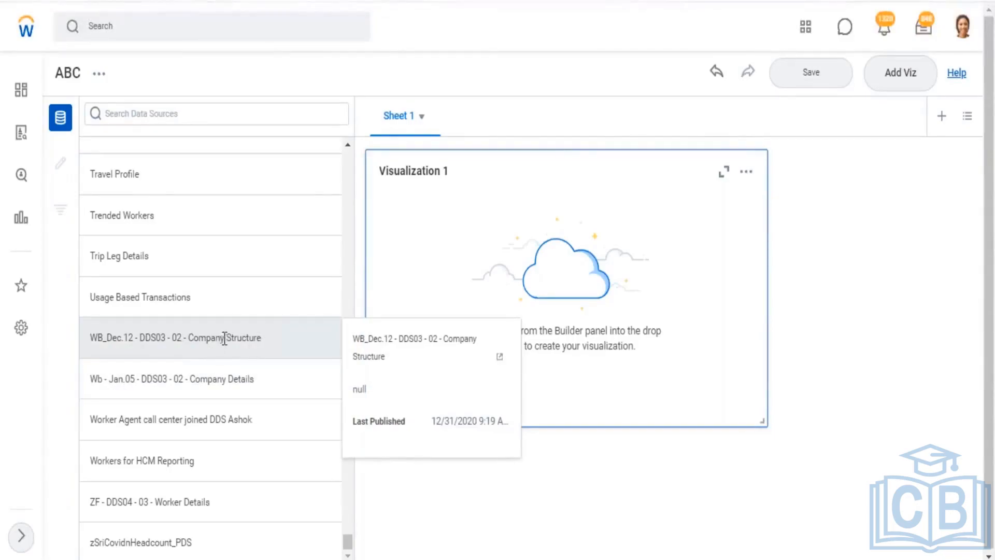
{"action": "scroll", "coordinate": [228, 334], "scroll_direction": "up", "scroll_amount": 10}
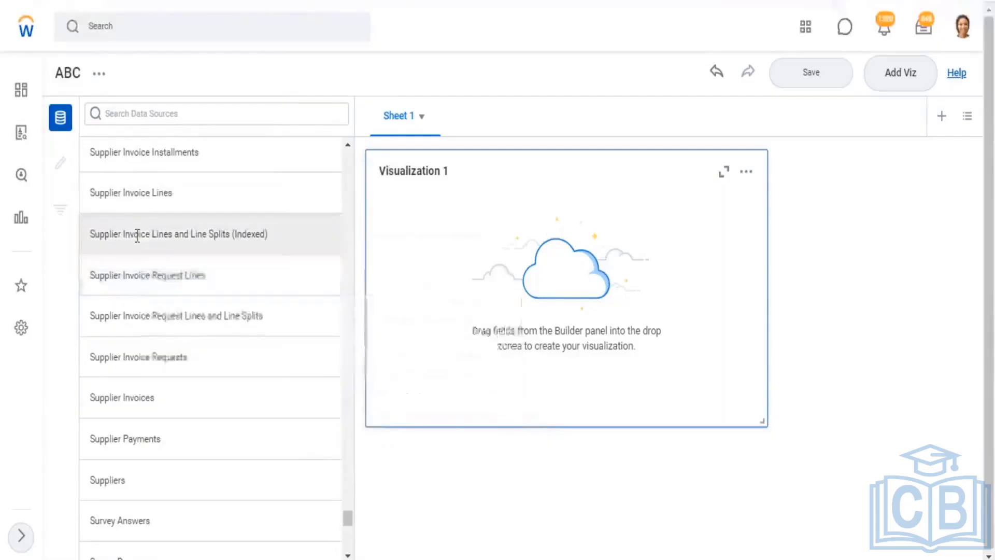
{"action": "mouse_move", "coordinate": [144, 242]}
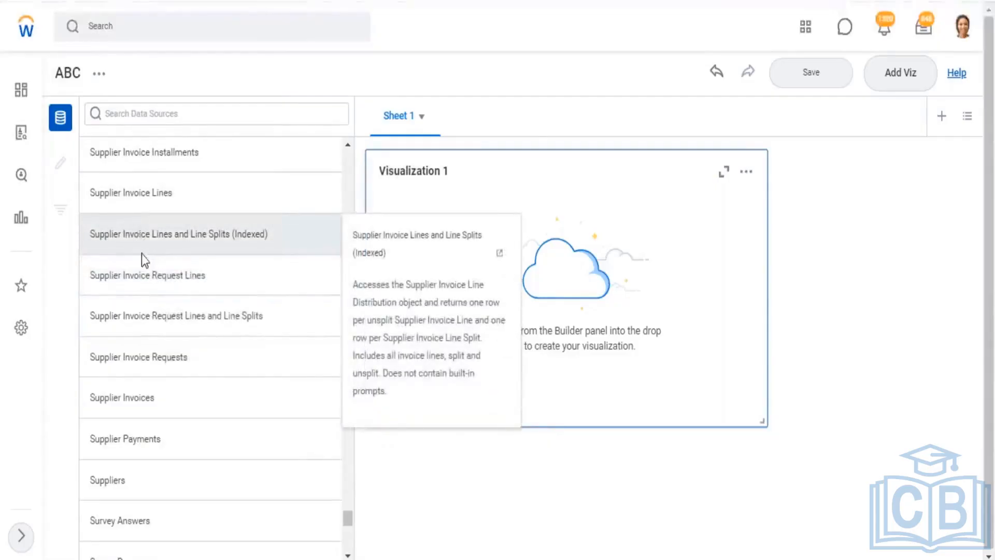
{"action": "mouse_move", "coordinate": [162, 150]}
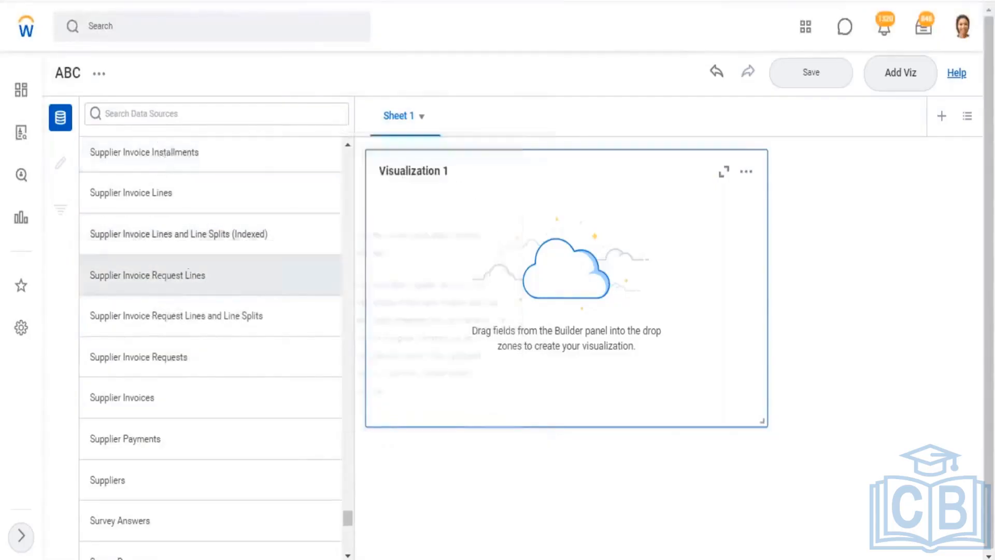
{"action": "scroll", "coordinate": [204, 259], "scroll_direction": "down", "scroll_amount": 5}
{"action": "mouse_move", "coordinate": [276, 272]}
{"action": "scroll", "coordinate": [274, 277], "scroll_direction": "down", "scroll_amount": 8}
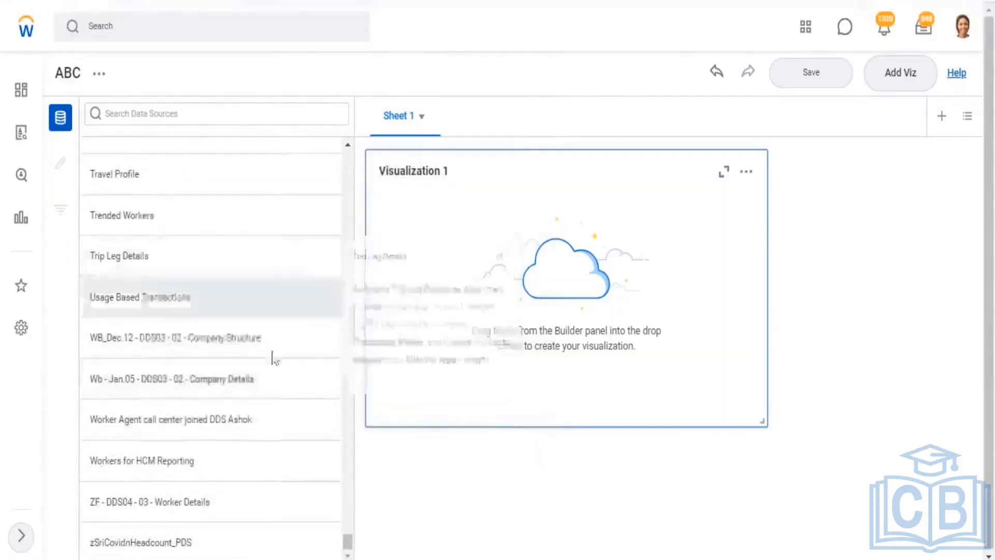
{"action": "mouse_move", "coordinate": [227, 383]}
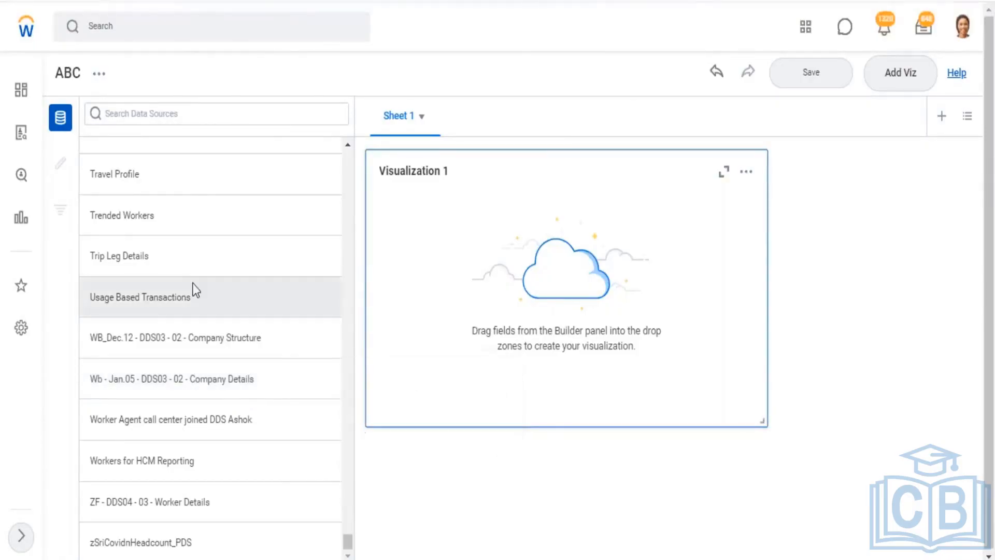
- Read the descriptions of the supplier data sources, such as Supplier Invoices and Supplier Invoice Request Lines
{"action": "scroll", "coordinate": [219, 289], "scroll_direction": "up", "scroll_amount": 5}
{"action": "scroll", "coordinate": [219, 289], "scroll_direction": "up", "scroll_amount": 5}
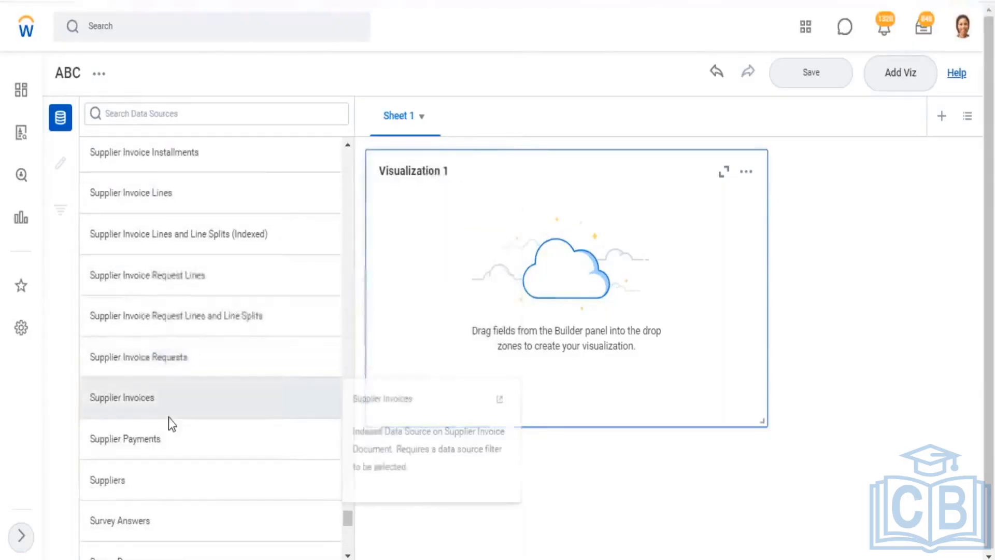
{"action": "mouse_move", "coordinate": [172, 418]}
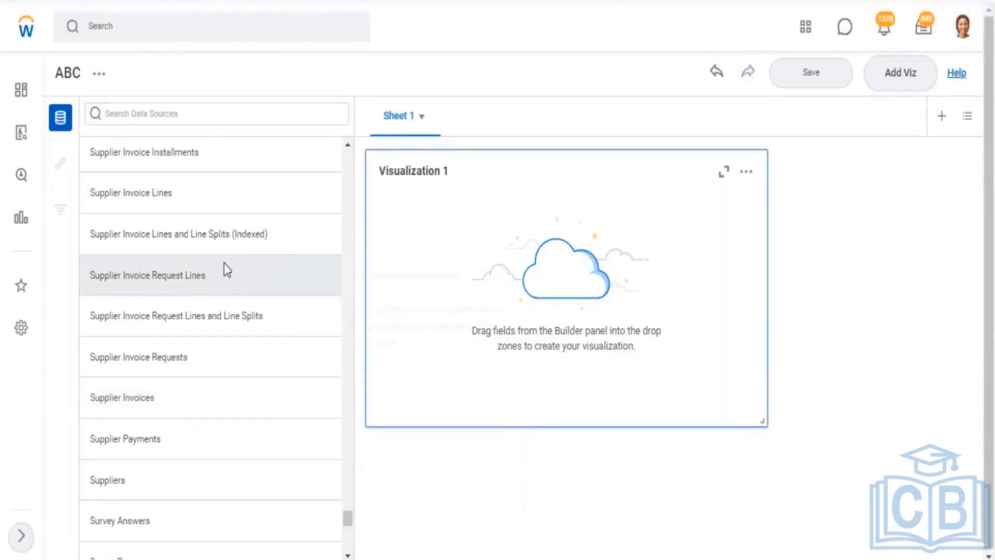
{"action": "mouse_move", "coordinate": [236, 291]}
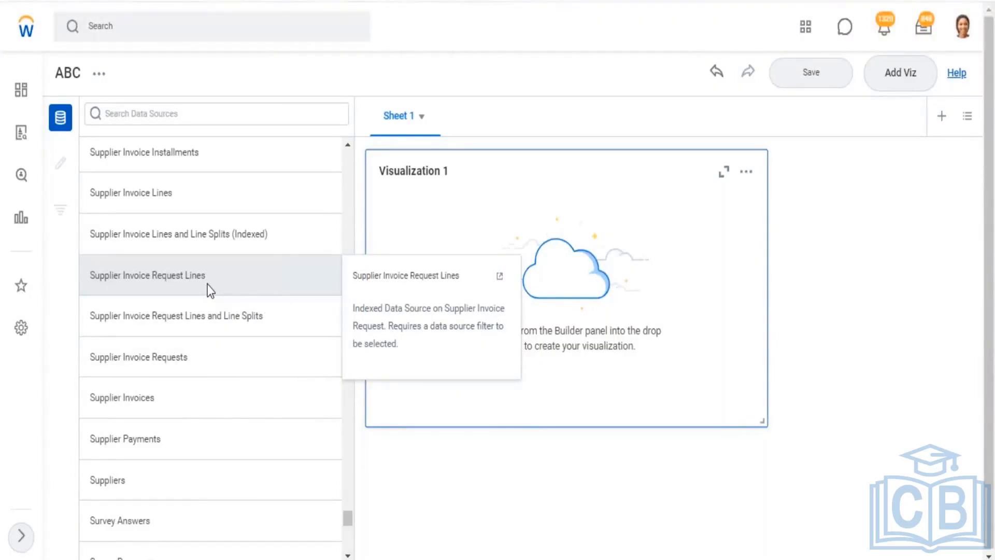
{"action": "scroll", "coordinate": [213, 282], "scroll_direction": "up", "scroll_amount": 5}
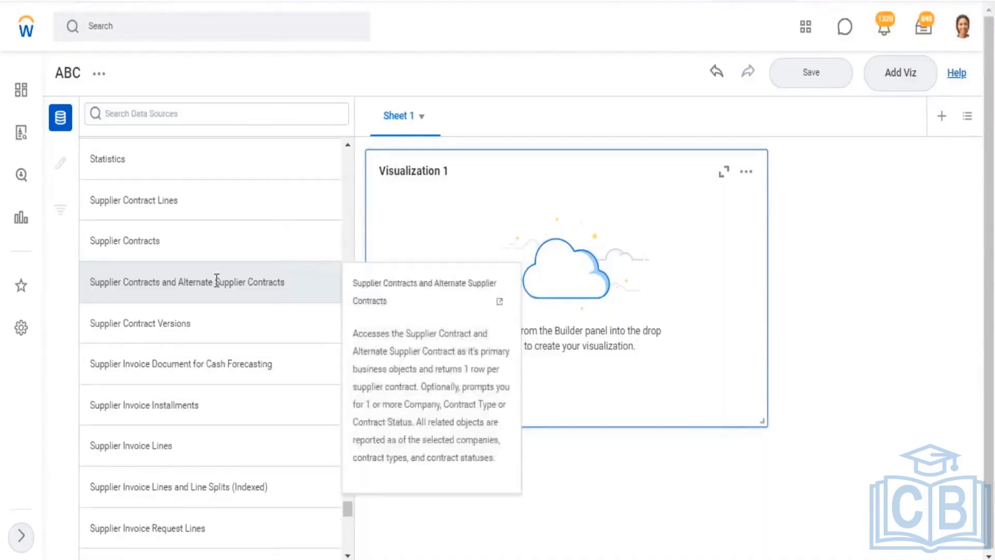
- Search the data sources for "worker" and view the description of Workers for HCM Reporting
{"action": "left_click", "coordinate": [122, 114]}
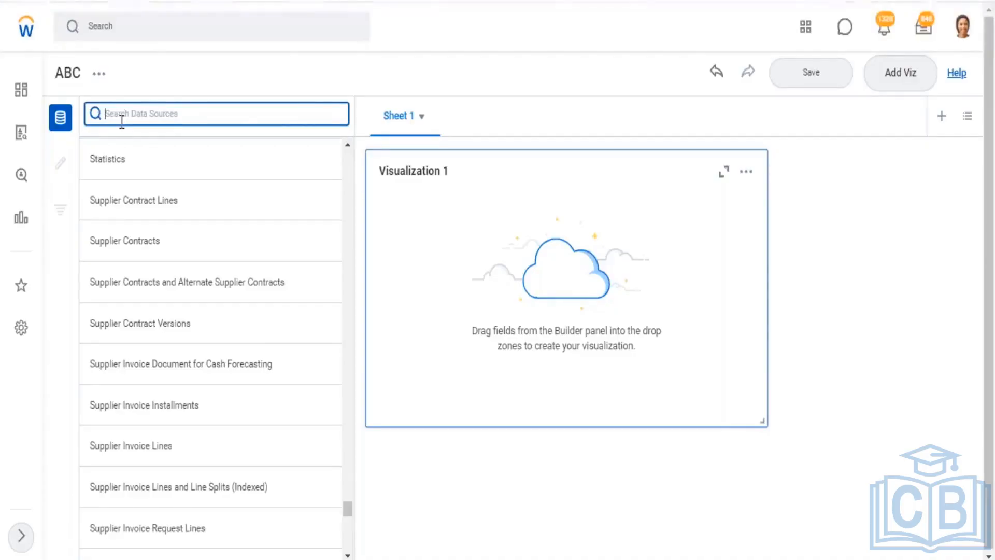
{"action": "type", "text": "worker"}
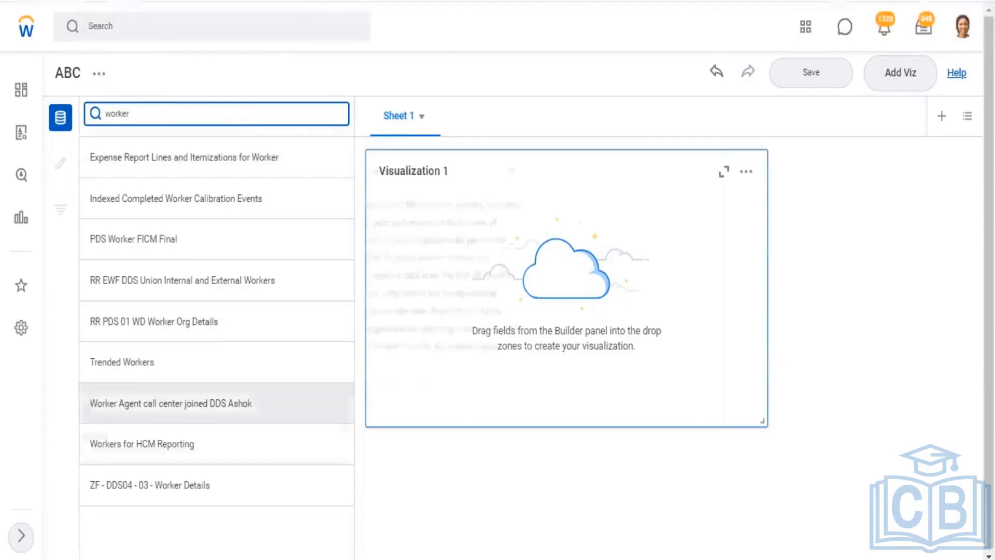
{"action": "mouse_move", "coordinate": [234, 444]}
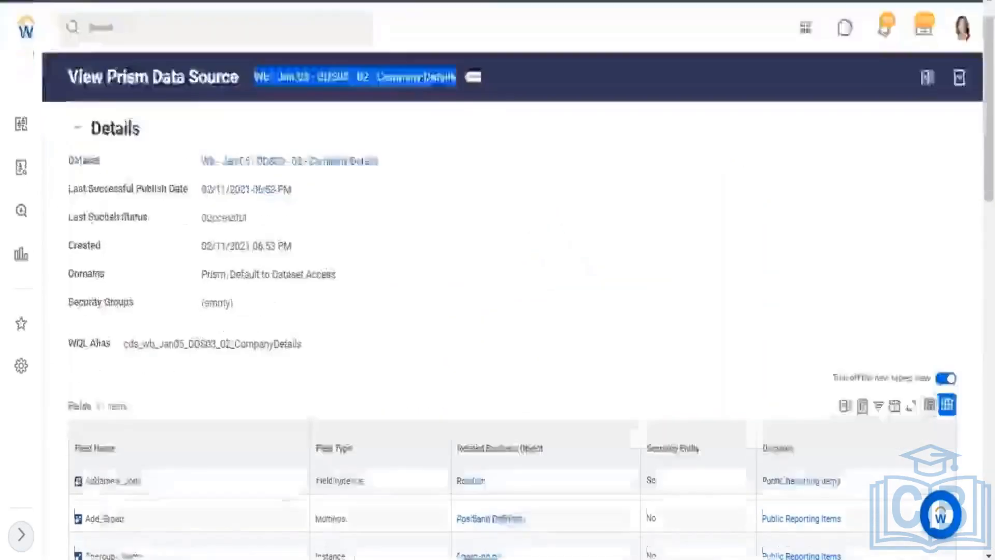
- Review the Fields table on the View Prism Data Source page, then return to the ABC board
{"action": "scroll", "coordinate": [124, 197], "scroll_direction": "down", "scroll_amount": 5}
{"action": "scroll", "coordinate": [137, 244], "scroll_direction": "down", "scroll_amount": 15}
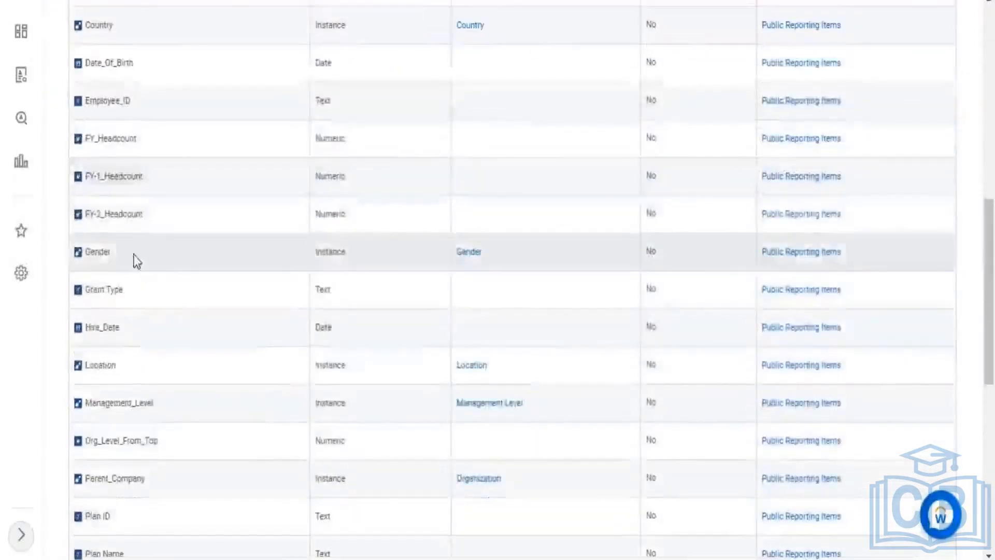
{"action": "scroll", "coordinate": [189, 272], "scroll_direction": "up", "scroll_amount": 15}
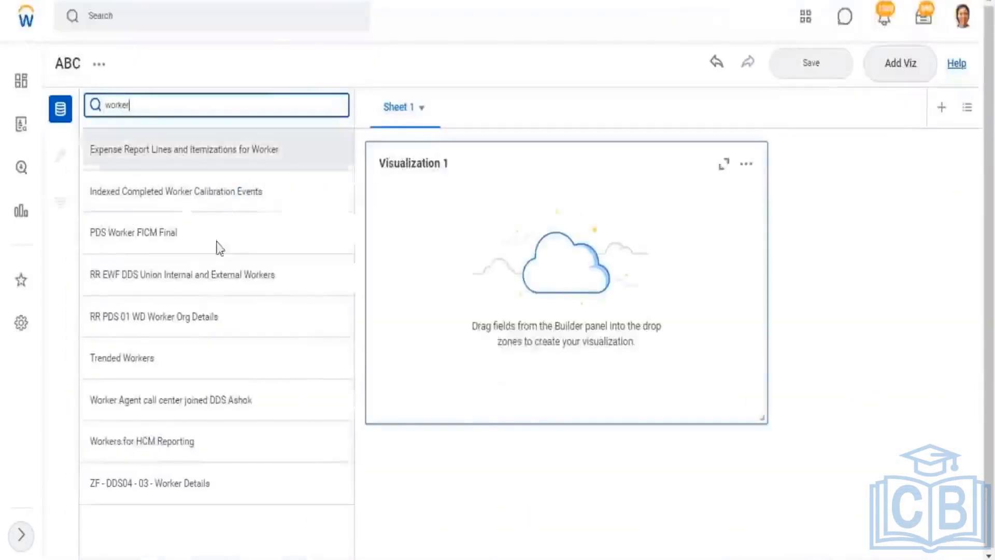
- Choose Workers for HCM Reporting as the visualization's data source and highlight its name
{"action": "mouse_move", "coordinate": [134, 441]}
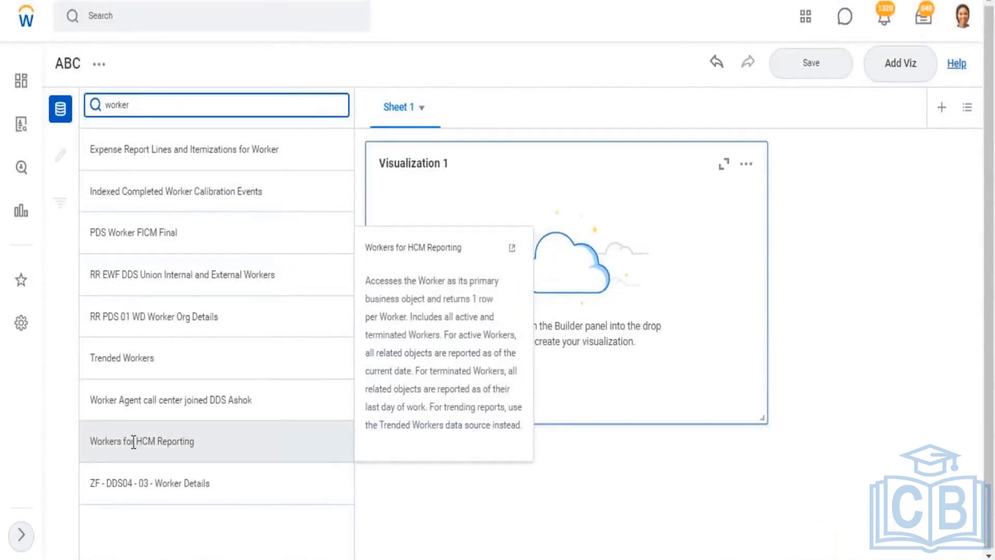
{"action": "left_click", "coordinate": [134, 441]}
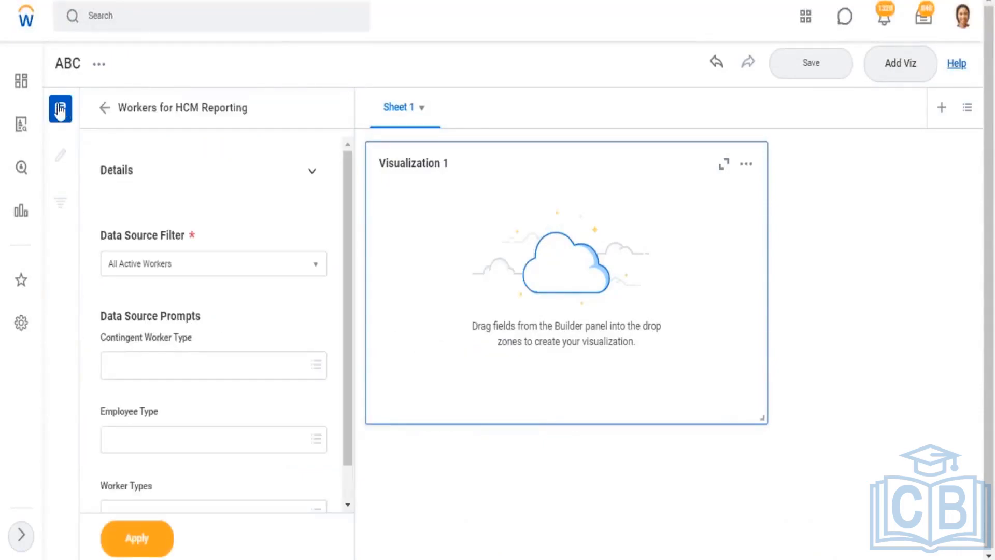
{"action": "left_click_drag", "start_coordinate": [258, 113], "coordinate": [115, 108]}
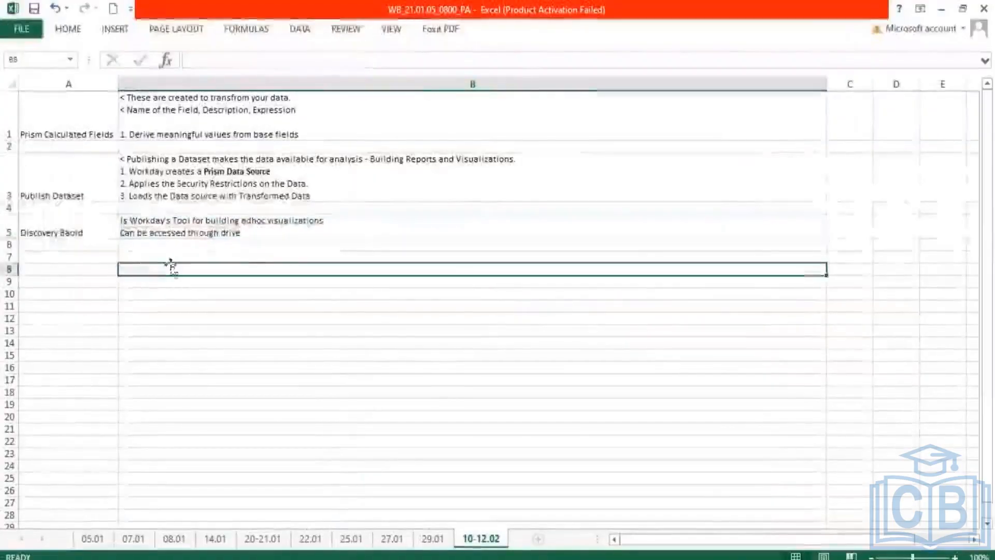
- Switch to Excel and enter "1. Select Data Source" in cell B7
{"action": "left_click", "coordinate": [172, 256]}
{"action": "type", "text": "Data"}
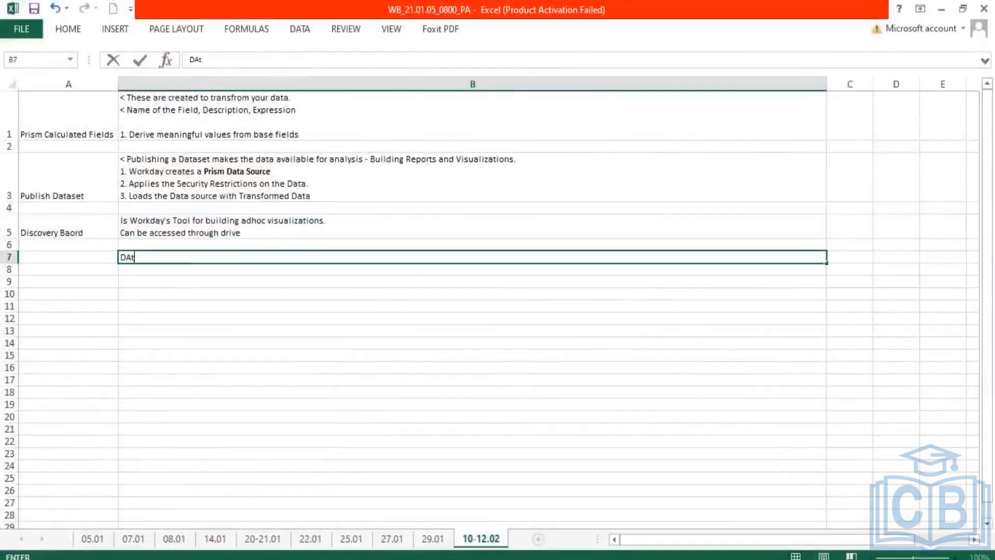
{"action": "key", "text": "BackSpace"}
{"action": "key", "text": "BackSpace"}
{"action": "key", "text": "BackSpace"}
{"action": "key", "text": "BackSpace"}
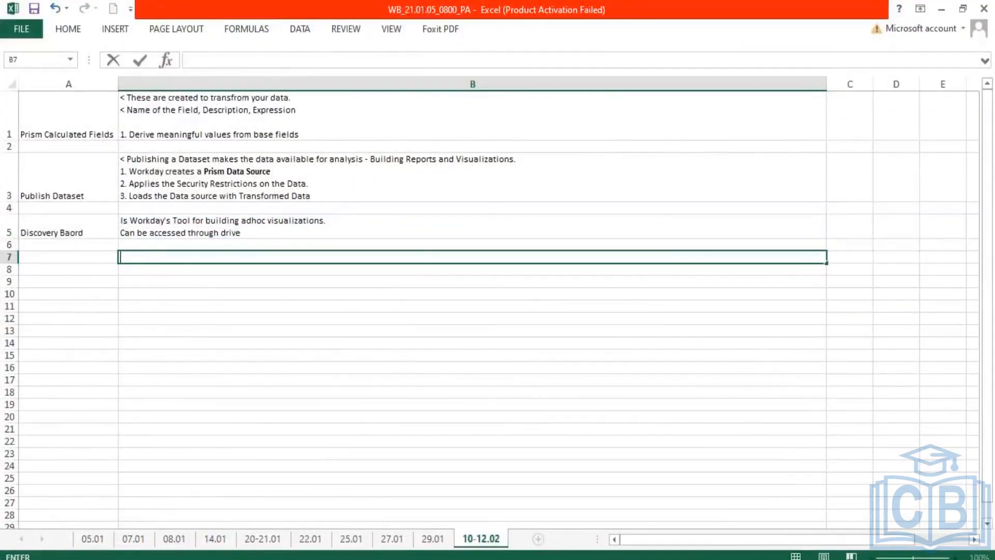
{"action": "type", "text": "1. Sel"}
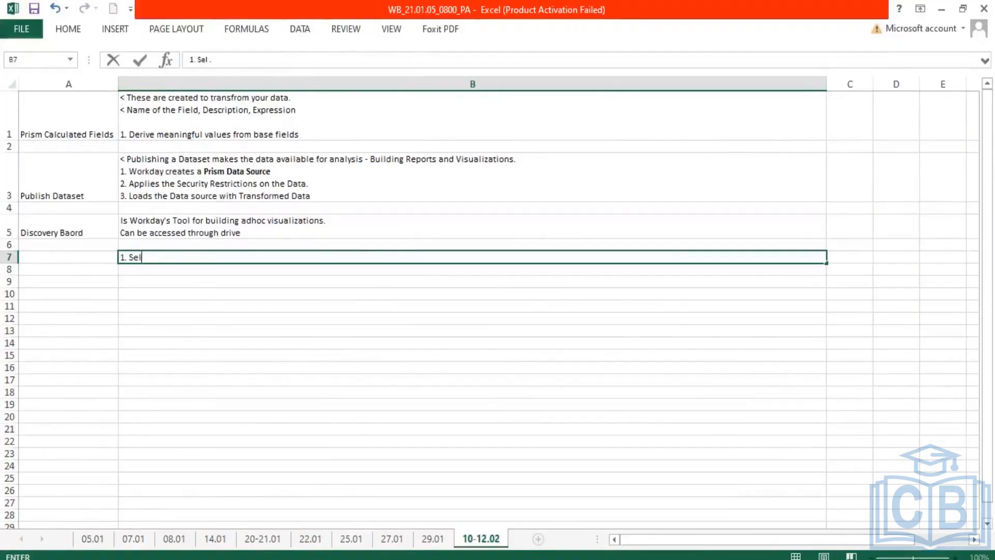
{"action": "type", "text": "ect Da"}
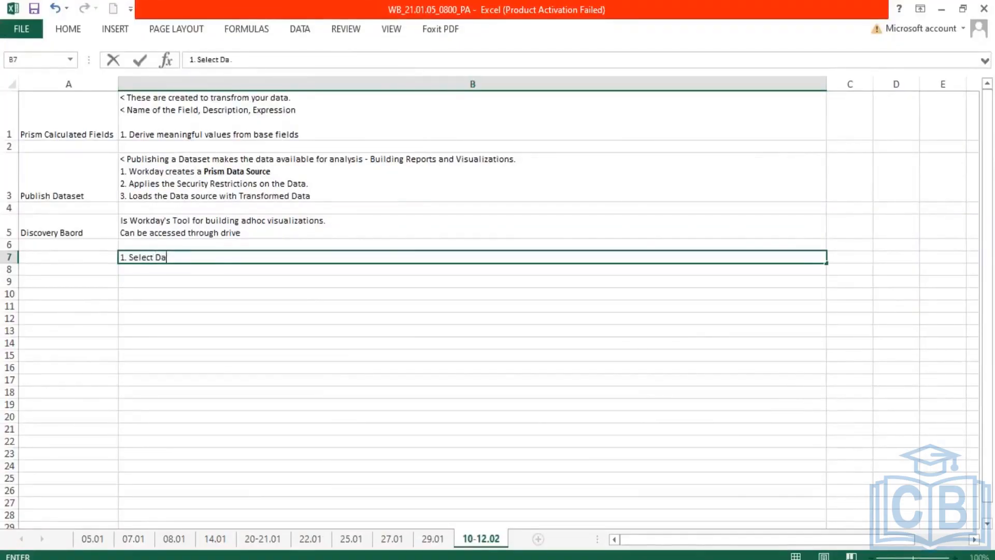
{"action": "type", "text": "ta Source"}
- Add a second line reading "2. Select Data Source Filter" within cell B7
{"action": "key", "text": "alt+Return"}
{"action": "type", "text": "2"}
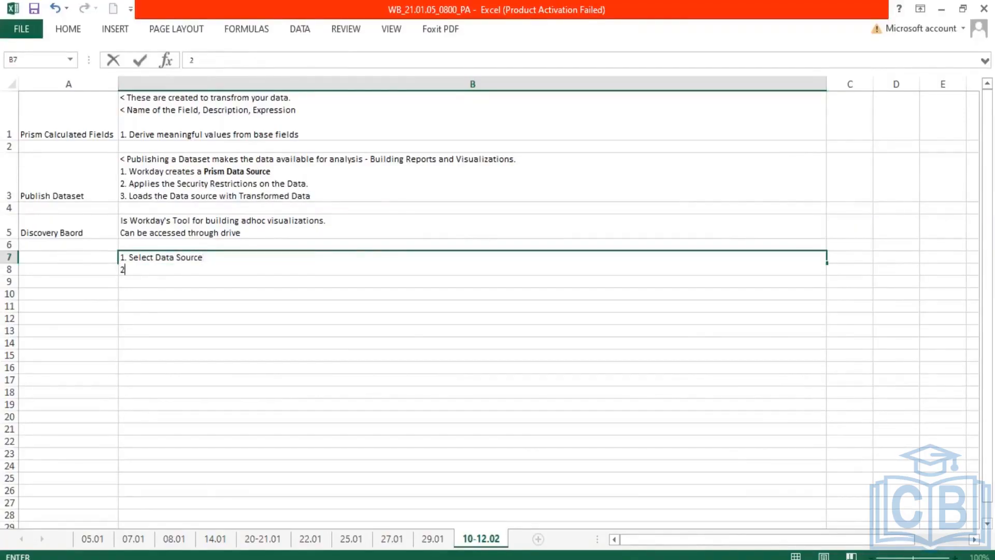
{"action": "type", "text": ". Selec"}
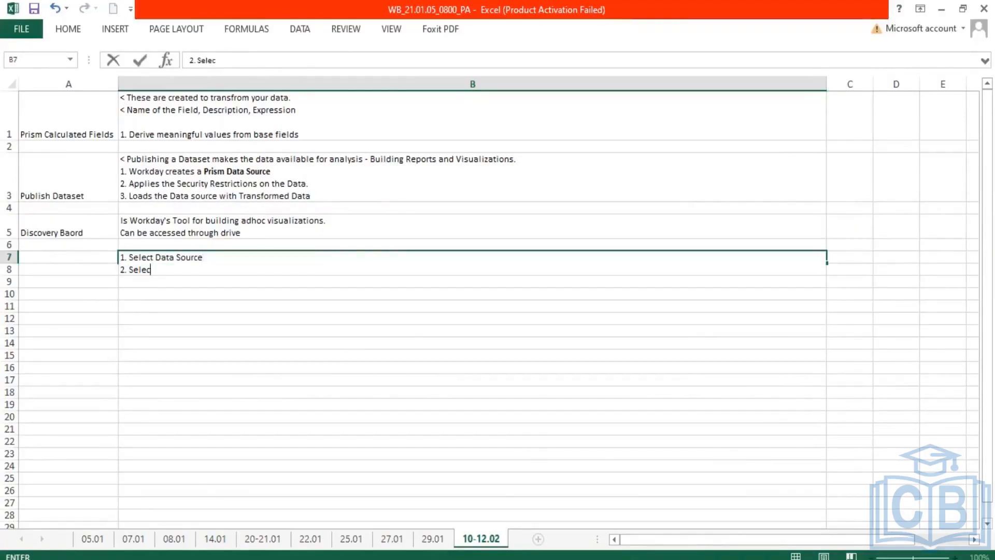
{"action": "type", "text": "t Data Source Fi"}
{"action": "type", "text": "lter"}
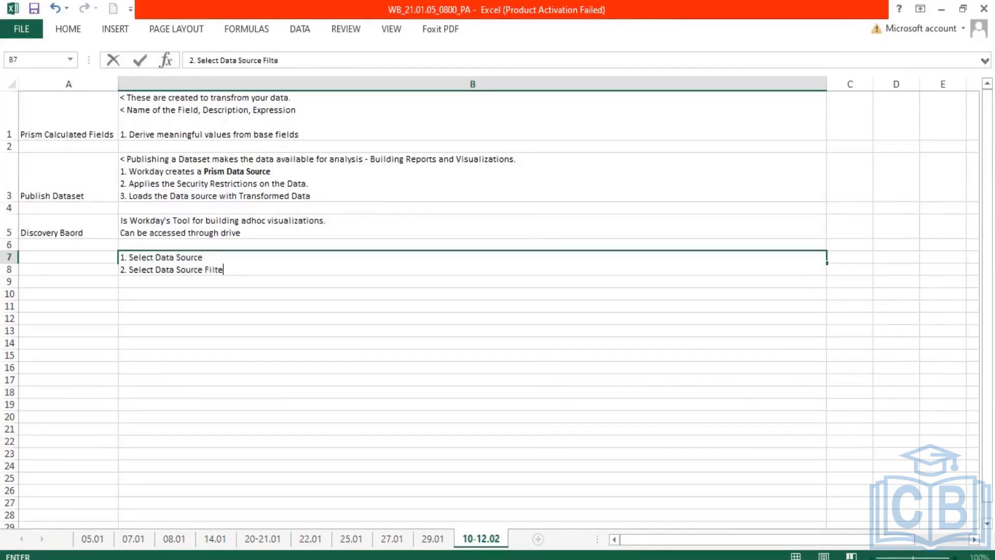
- Commit the notes in cell B7, switch to the Workday discovery board, and highlight the data source name and Data Source Filter label
{"action": "key", "text": "Return"}
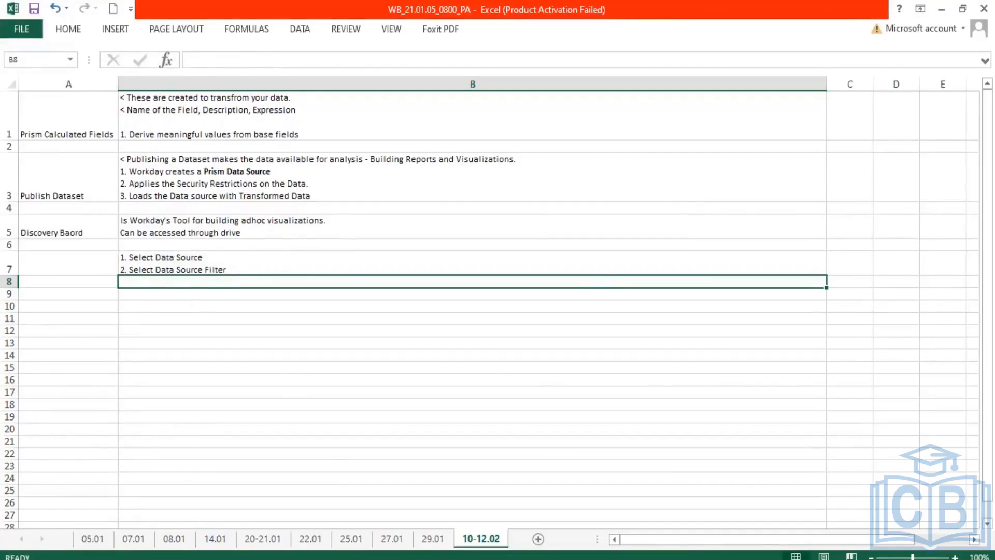
{"action": "mouse_move", "coordinate": [269, 559]}
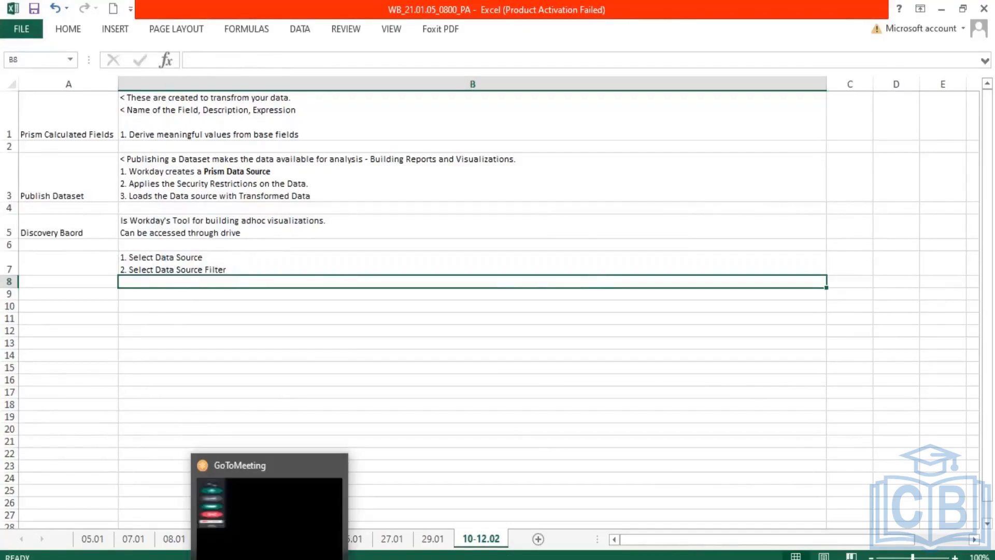
{"action": "mouse_move", "coordinate": [161, 558]}
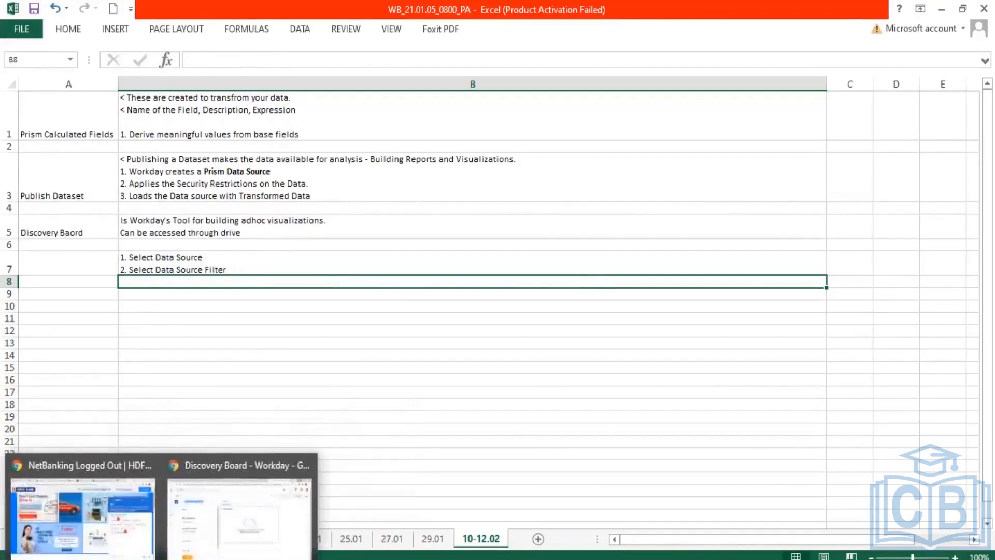
{"action": "left_click", "coordinate": [201, 497]}
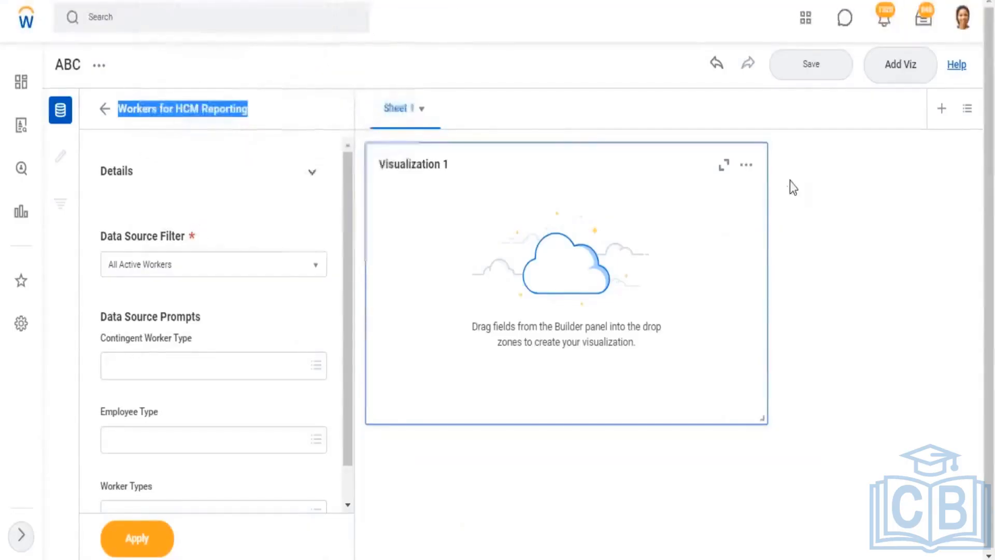
{"action": "left_click", "coordinate": [175, 102]}
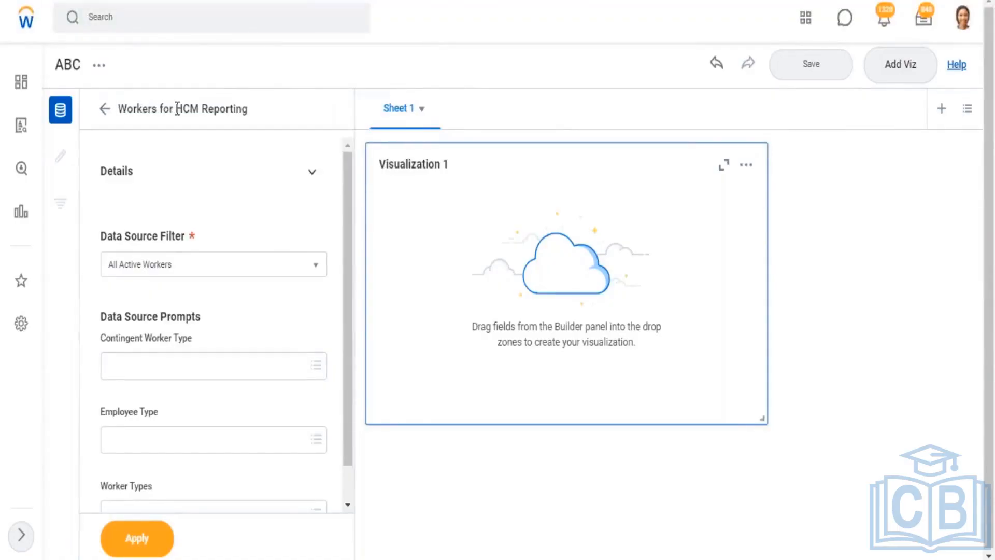
{"action": "left_click_drag", "start_coordinate": [164, 108], "coordinate": [133, 108]}
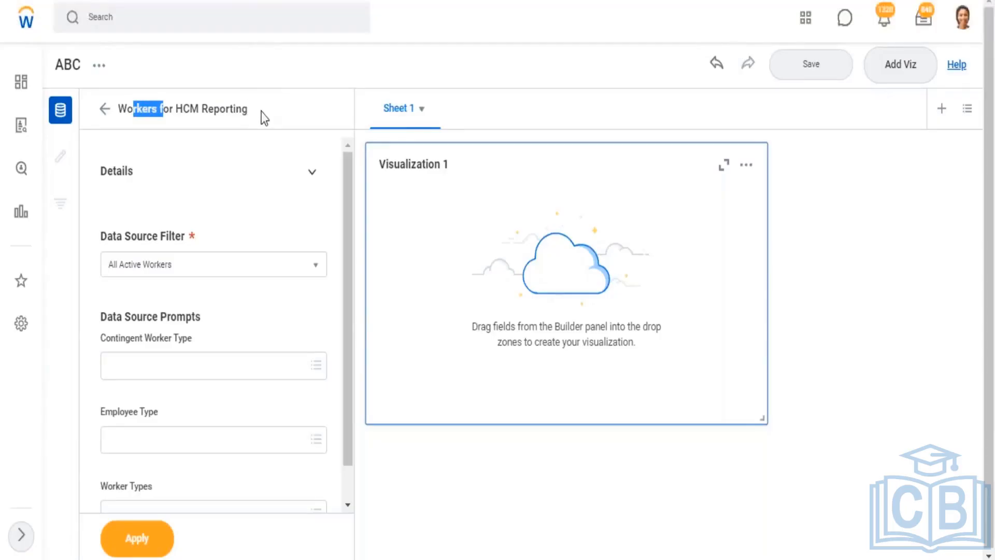
{"action": "left_click_drag", "start_coordinate": [113, 236], "coordinate": [171, 236]}
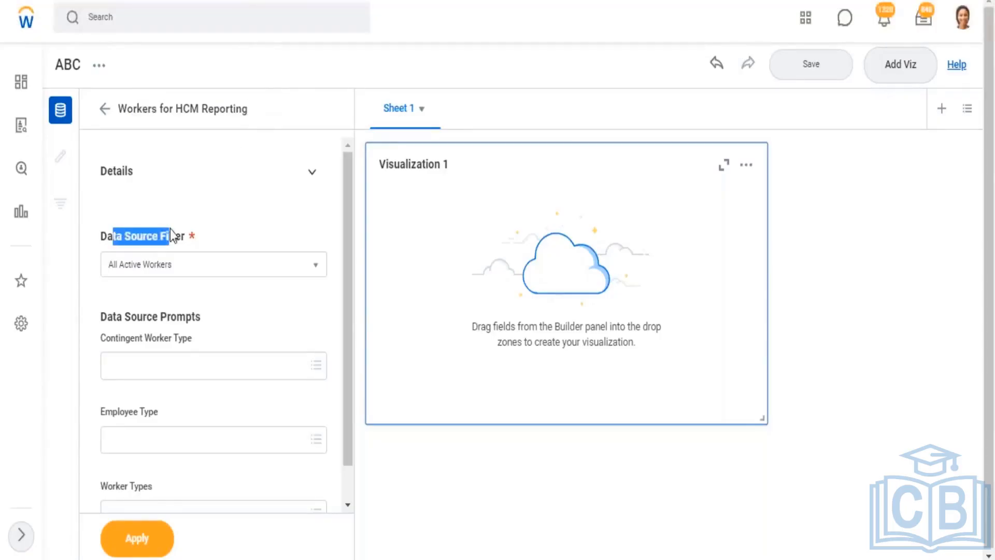
- Browse the Data Source Filter options, choose All Active Workers, and highlight the filter's label
{"action": "left_click", "coordinate": [316, 276]}
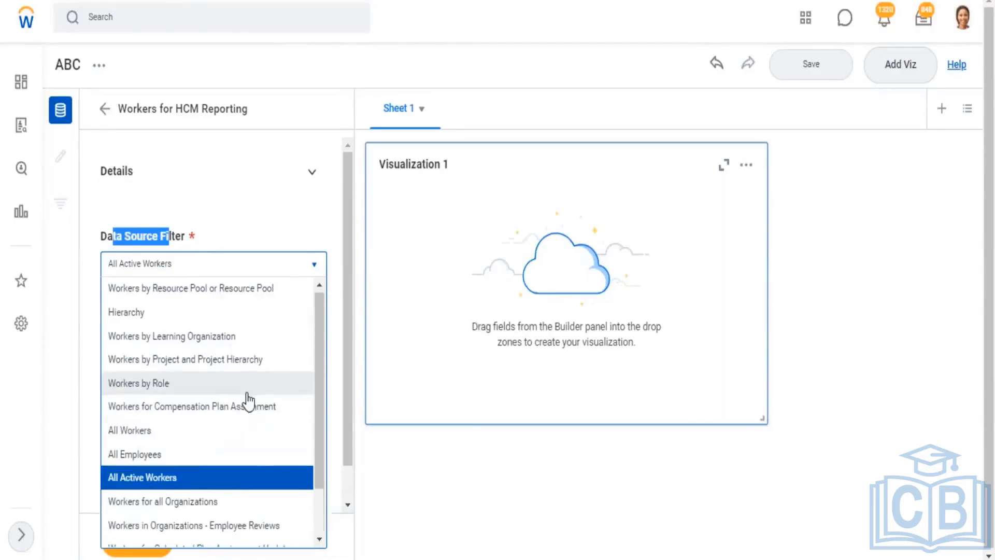
{"action": "scroll", "coordinate": [244, 400], "scroll_direction": "down", "scroll_amount": 1}
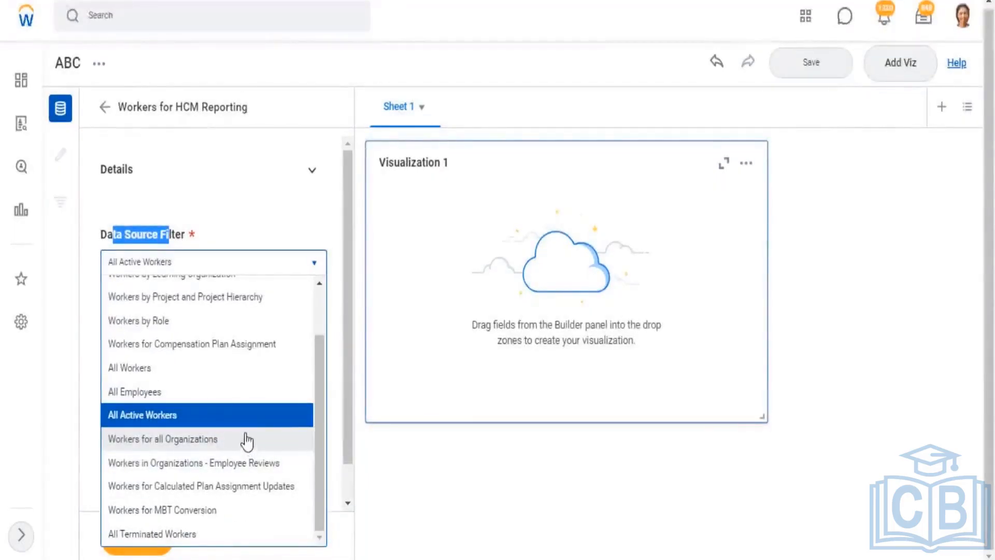
{"action": "left_click", "coordinate": [174, 418]}
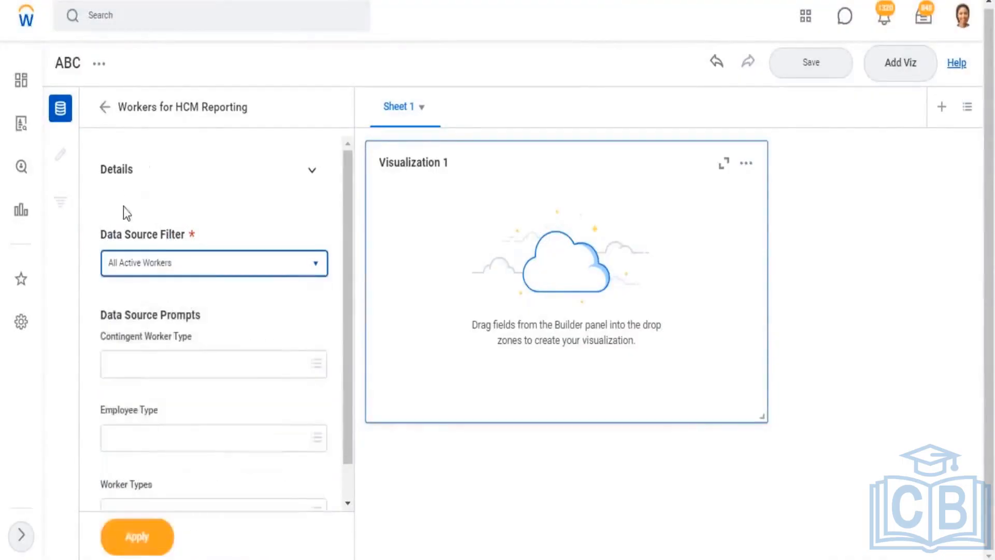
{"action": "left_click_drag", "start_coordinate": [99, 233], "coordinate": [192, 229]}
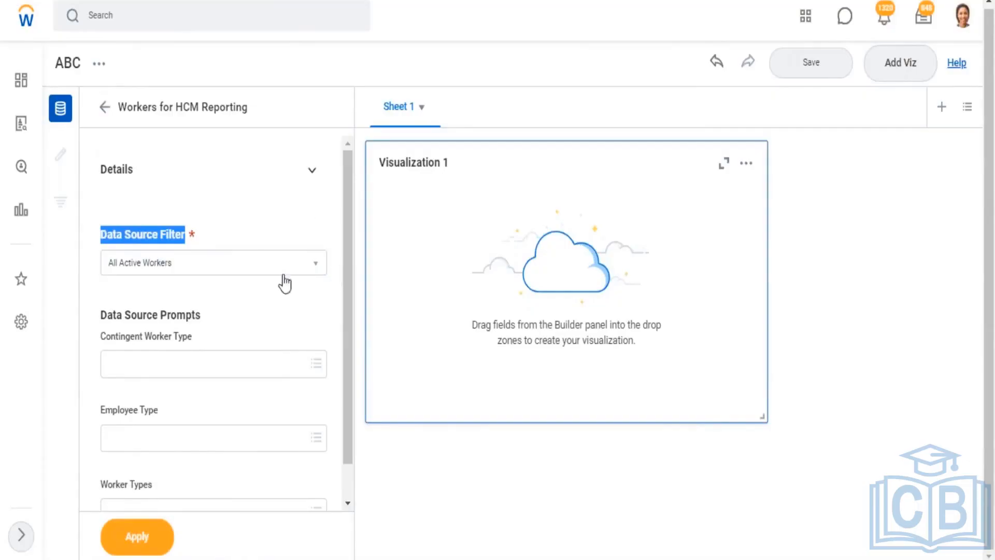
- Switch the Data Source Filter to All Workers and All Employees, and set it back to All Active Workers
{"action": "left_click", "coordinate": [322, 266]}
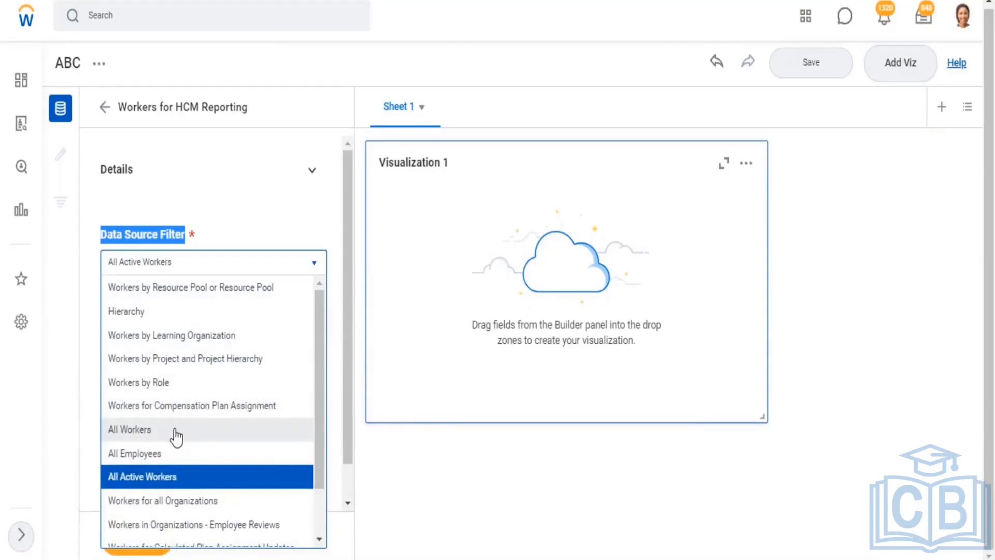
{"action": "left_click", "coordinate": [158, 429]}
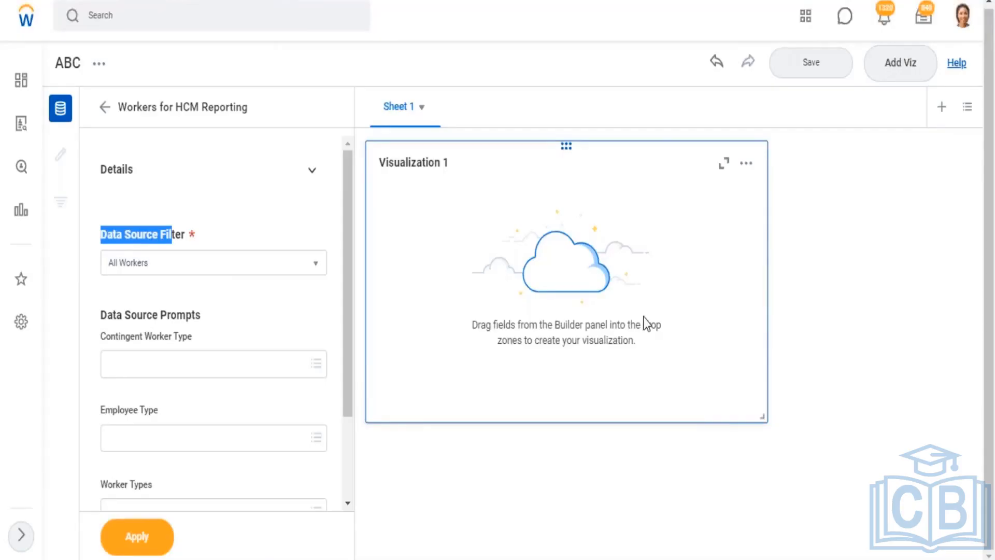
{"action": "left_click", "coordinate": [322, 270]}
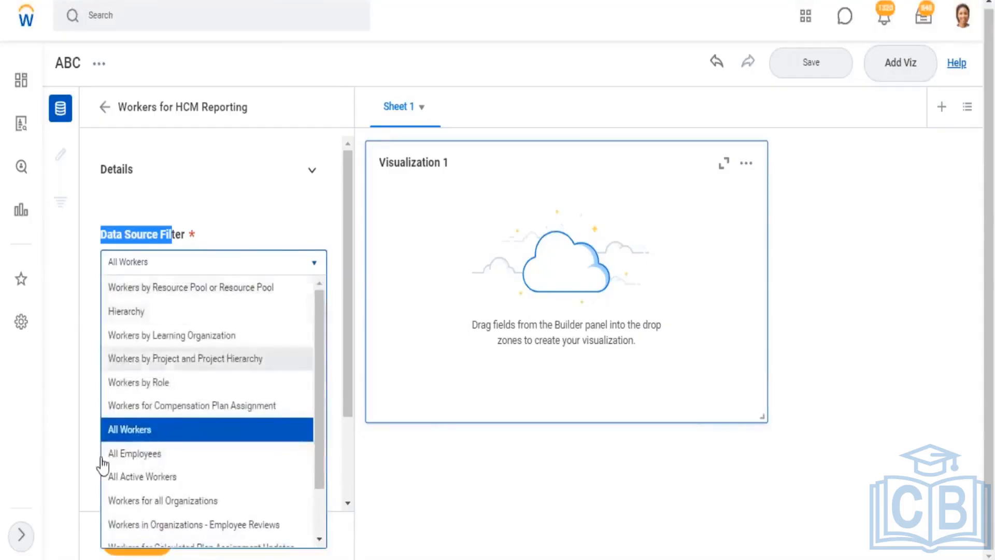
{"action": "left_click", "coordinate": [127, 453]}
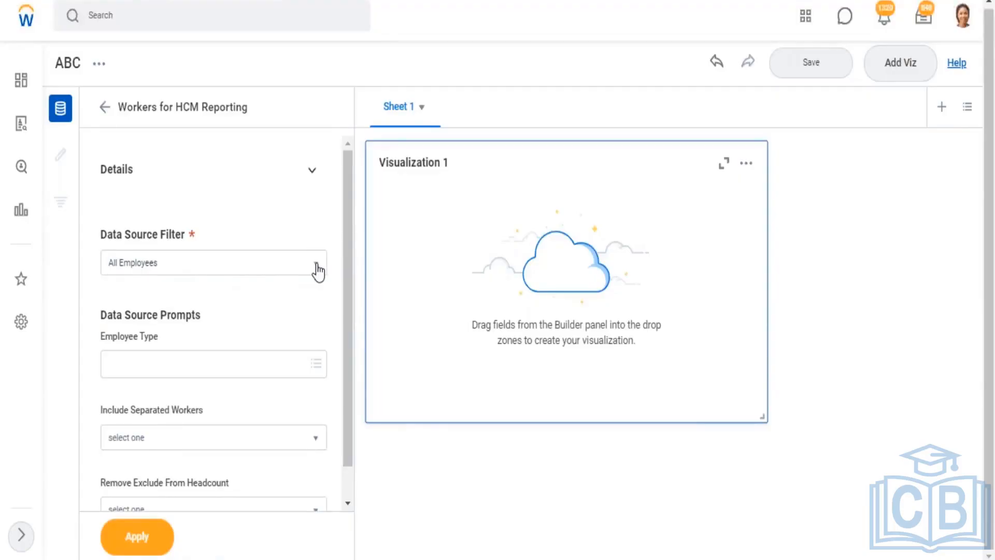
{"action": "left_click", "coordinate": [317, 266]}
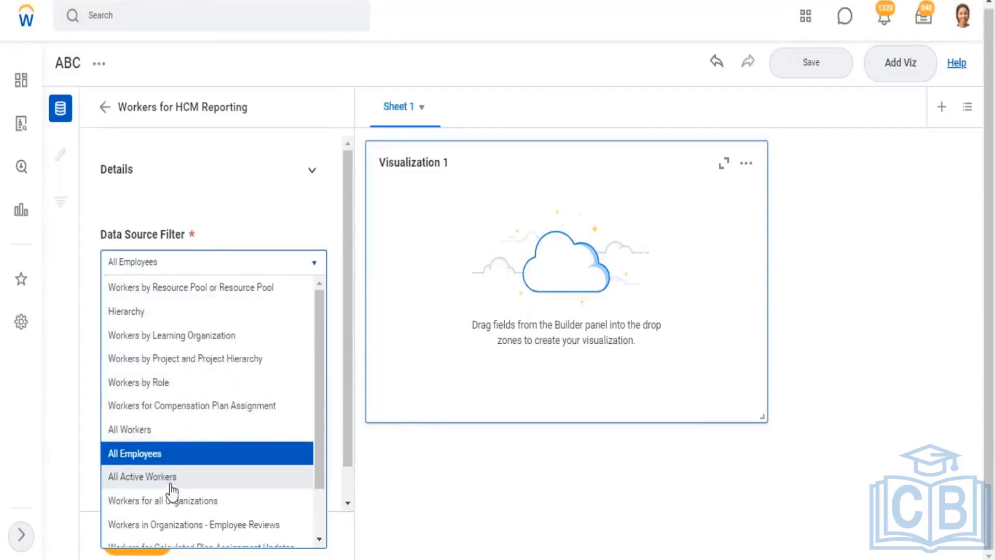
{"action": "left_click", "coordinate": [172, 476]}
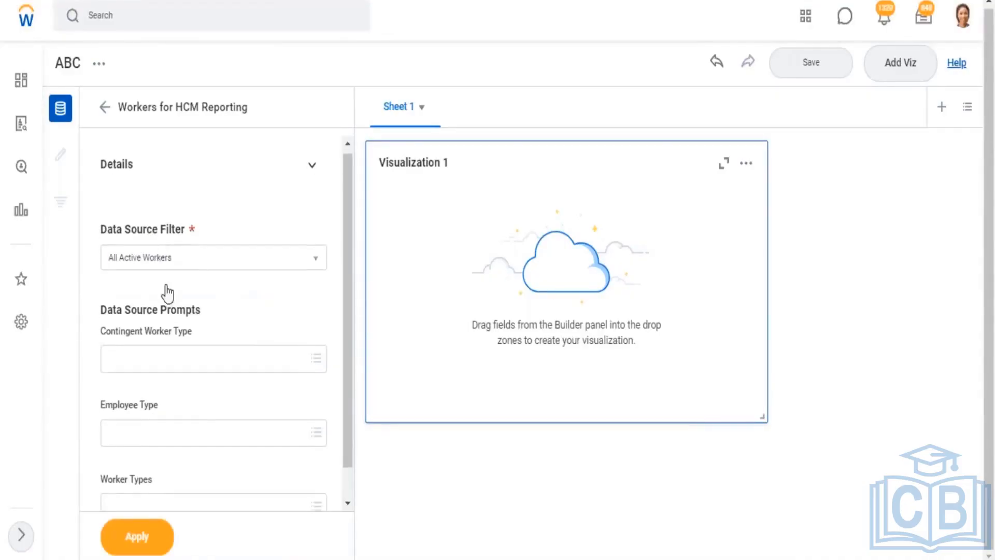
- Highlight the Data Source Prompts heading and view the Worker Types choices without selecting any
{"action": "scroll", "coordinate": [152, 289], "scroll_direction": "down", "scroll_amount": 1}
{"action": "left_click_drag", "start_coordinate": [98, 279], "coordinate": [220, 292]}
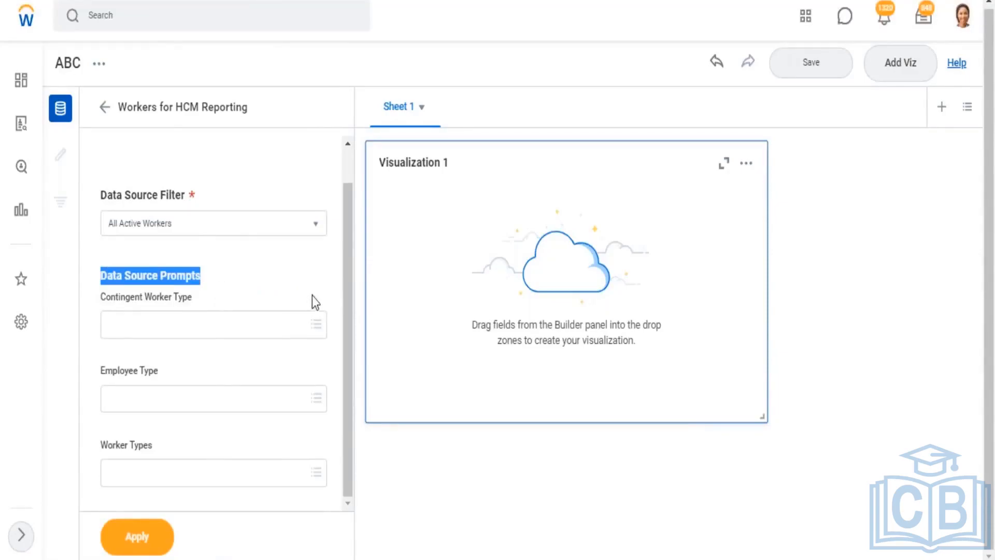
{"action": "left_click", "coordinate": [164, 474]}
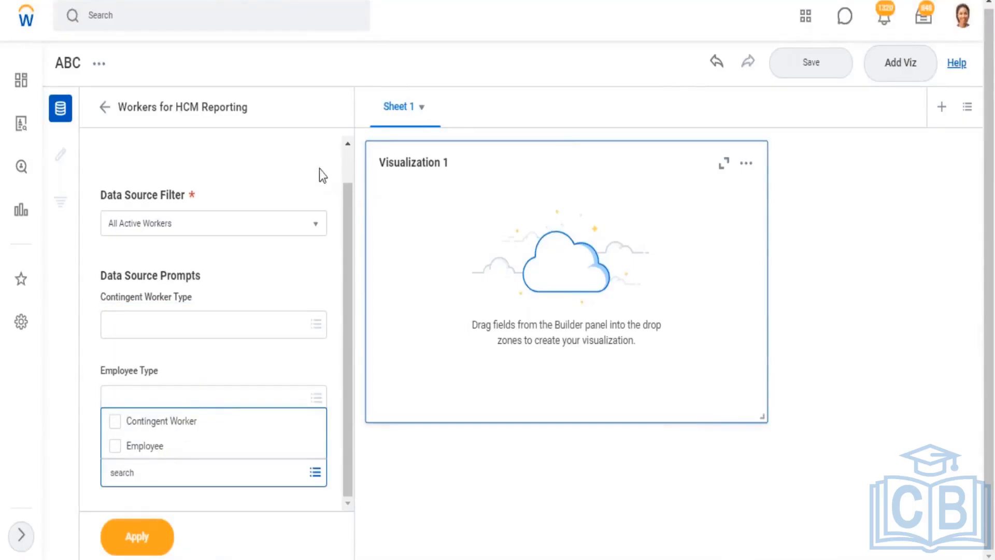
{"action": "left_click", "coordinate": [348, 165]}
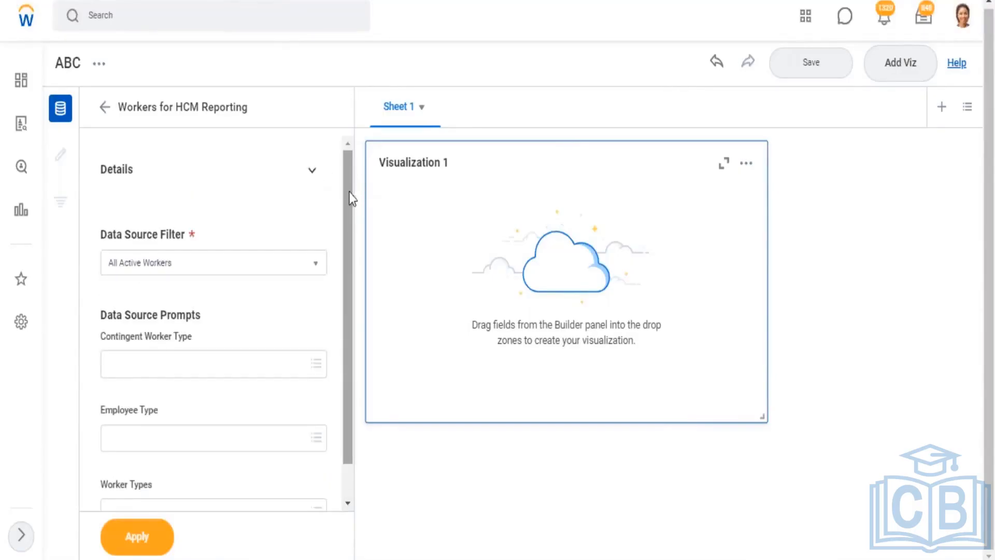
- Apply the Workers for HCM Reporting data source with its All Active Workers filter and open the visualization builder
{"action": "left_click_drag", "start_coordinate": [119, 106], "coordinate": [242, 105]}
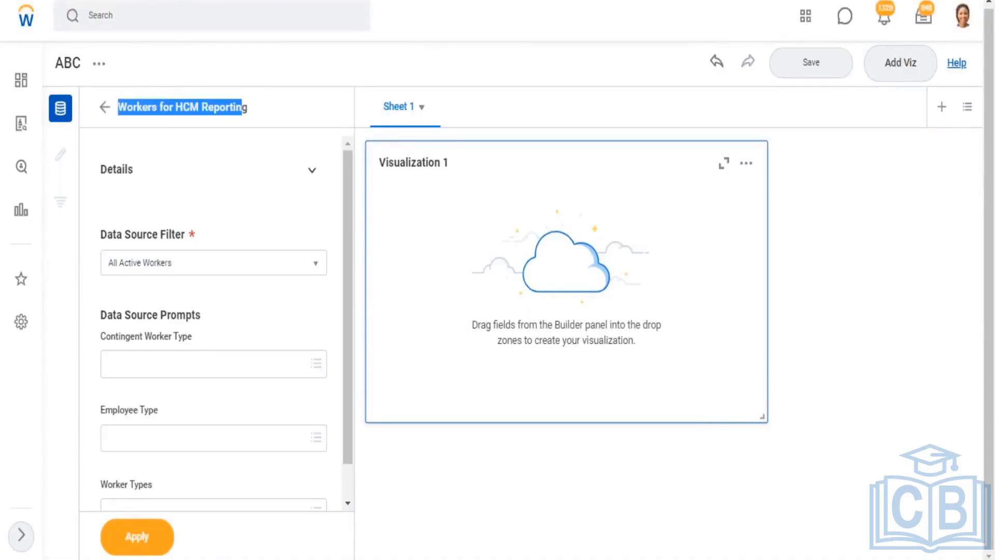
{"action": "left_click", "coordinate": [152, 538]}
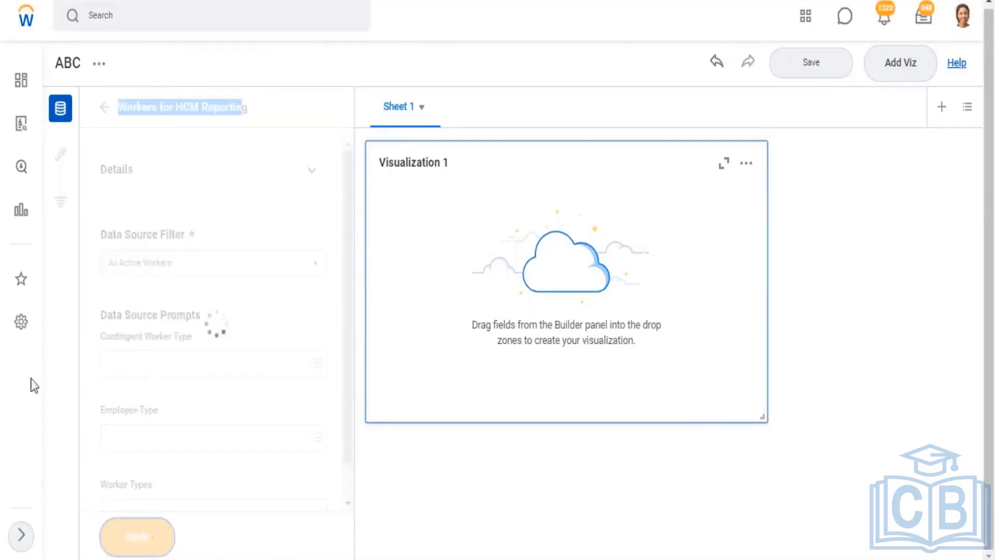
{"action": "left_click", "coordinate": [59, 158]}
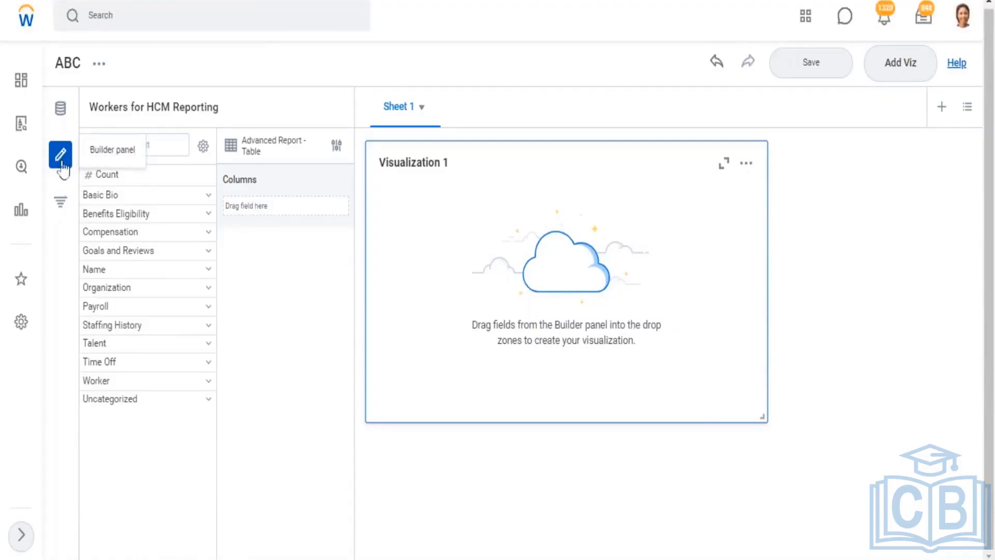
- Compare the sheet and viz filters with the data source's own filter and prompts, highlighting the filter and prompts labels
{"action": "left_click", "coordinate": [61, 206]}
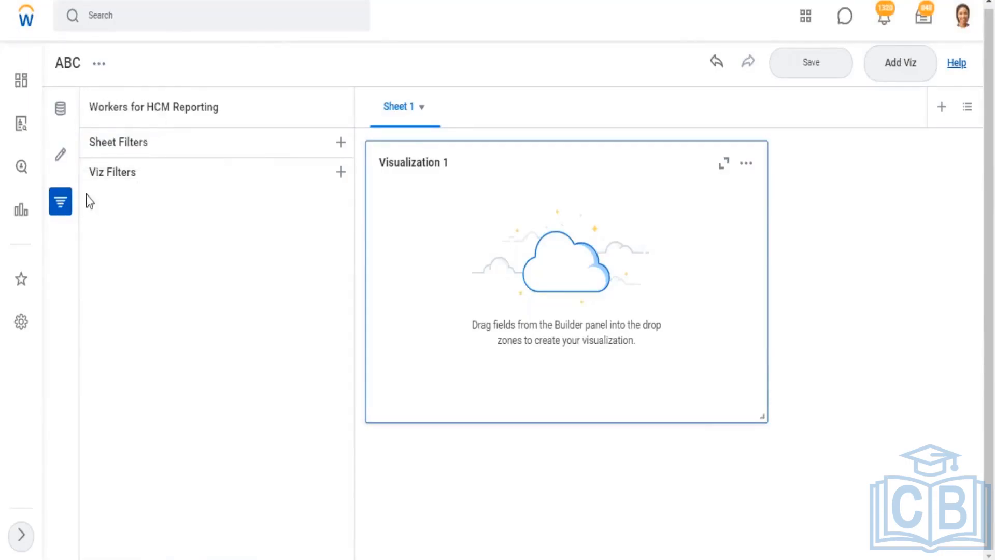
{"action": "left_click", "coordinate": [59, 114]}
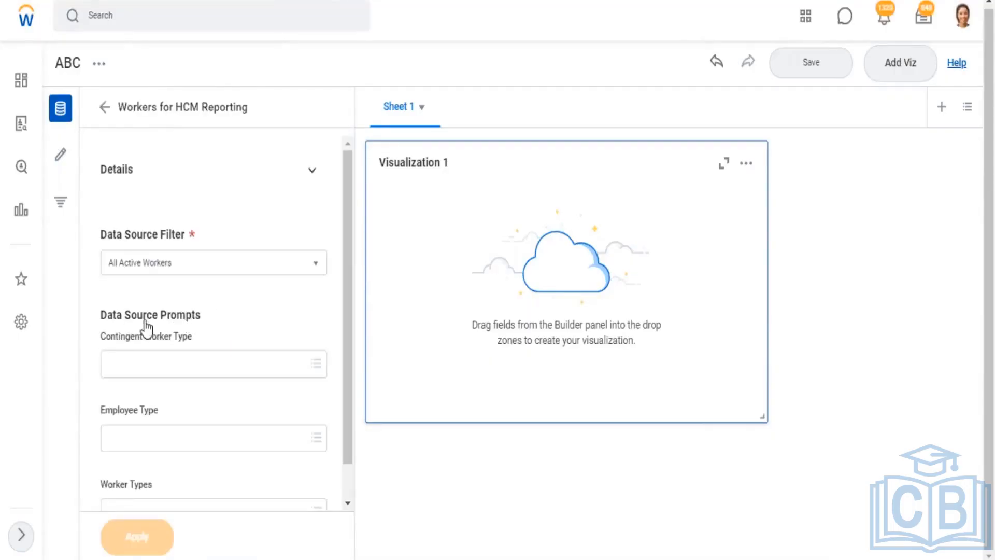
{"action": "left_click_drag", "start_coordinate": [104, 317], "coordinate": [210, 324]}
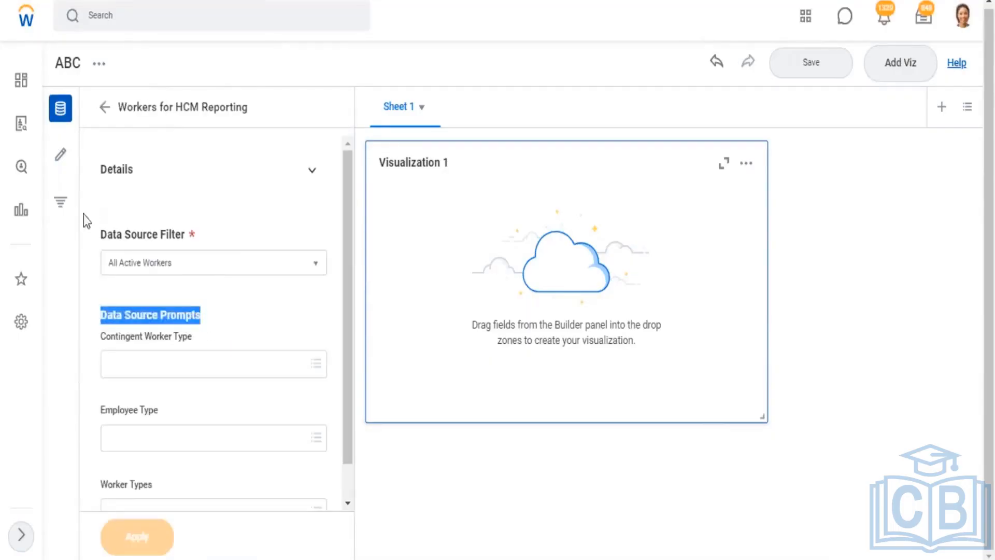
{"action": "left_click_drag", "start_coordinate": [97, 236], "coordinate": [201, 235]}
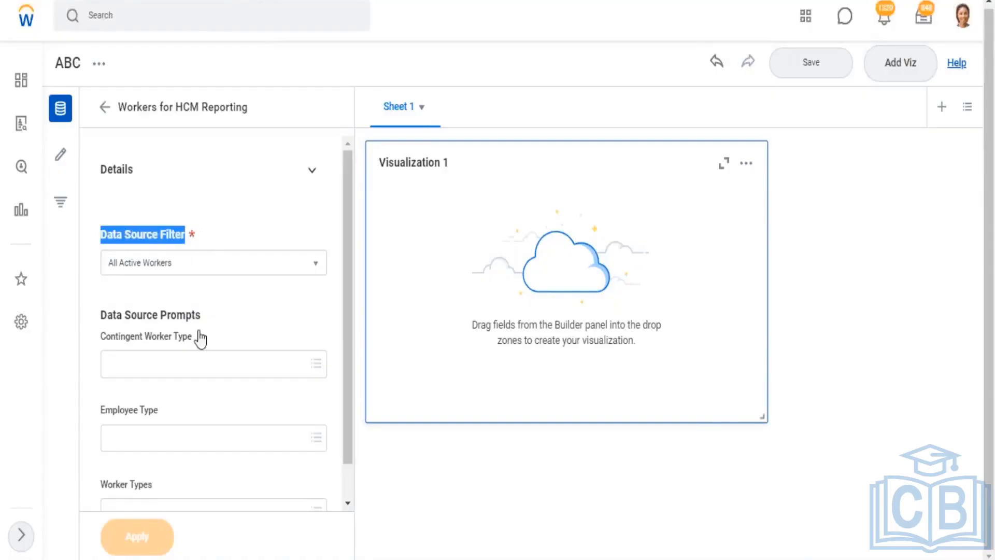
{"action": "scroll", "coordinate": [199, 363], "scroll_direction": "down", "scroll_amount": 1}
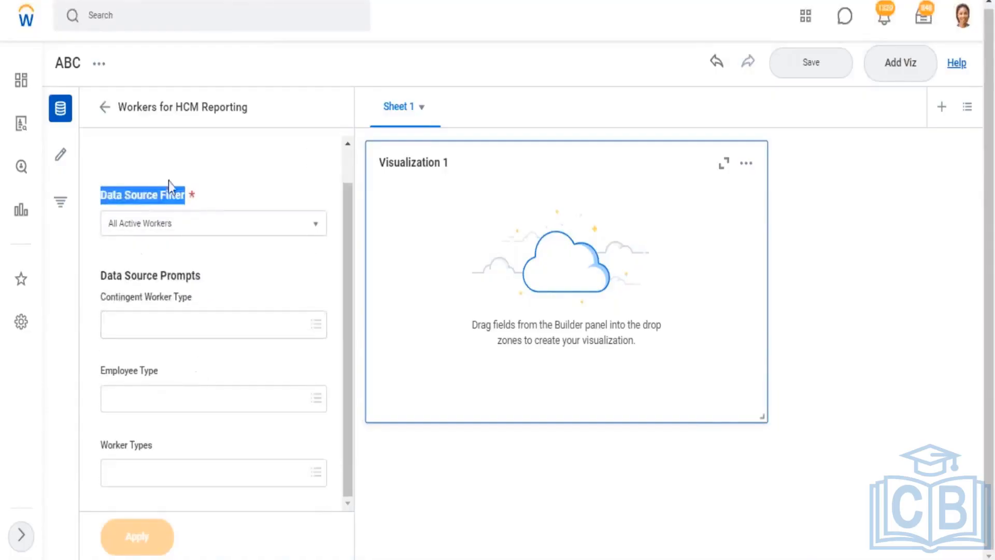
{"action": "left_click_drag", "start_coordinate": [206, 198], "coordinate": [116, 196]}
{"action": "left_click", "coordinate": [60, 211]}
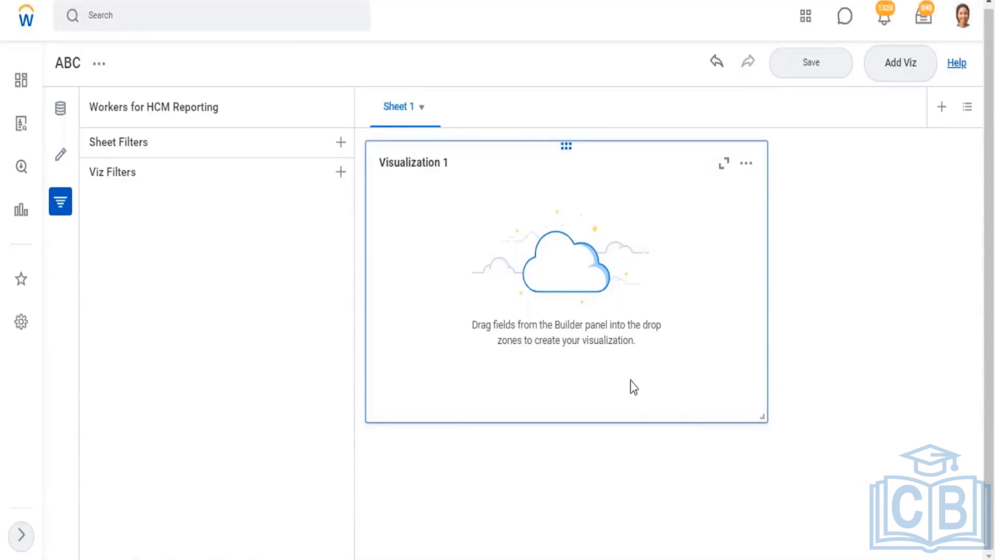
- Add a second sheet to the discovery board and delete it, confirming the deletion
{"action": "left_click", "coordinate": [416, 110]}
{"action": "left_click", "coordinate": [942, 111]}
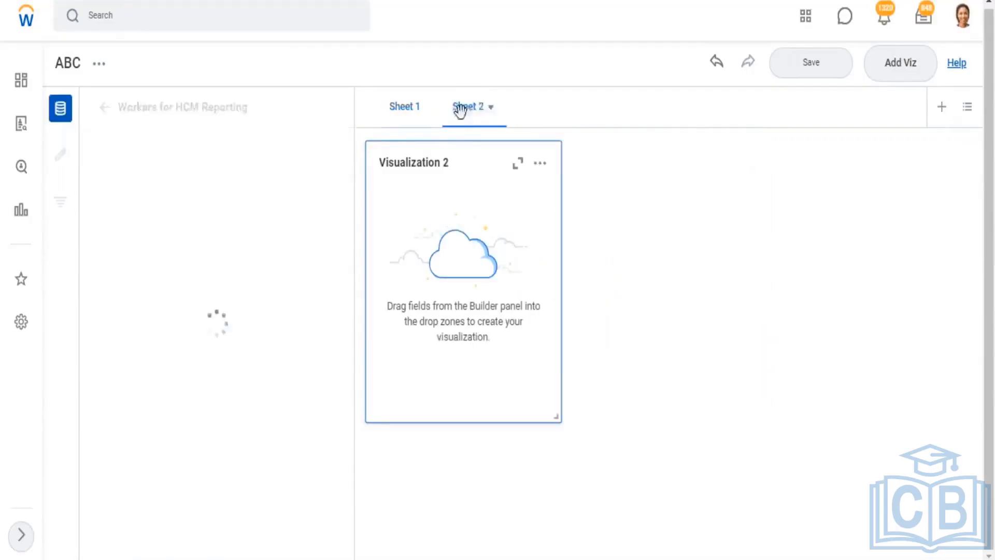
{"action": "left_click", "coordinate": [491, 108]}
{"action": "left_click", "coordinate": [526, 202]}
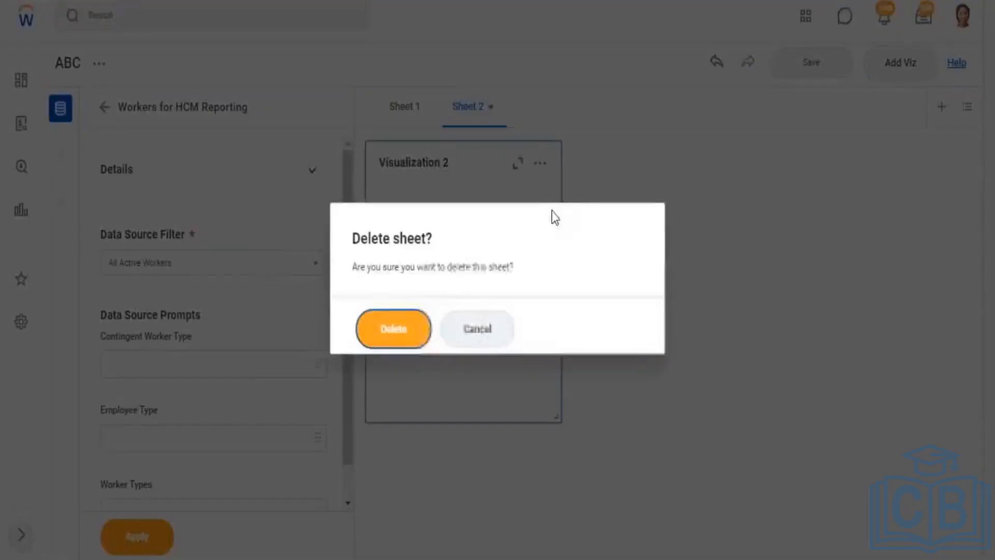
{"action": "left_click", "coordinate": [407, 331]}
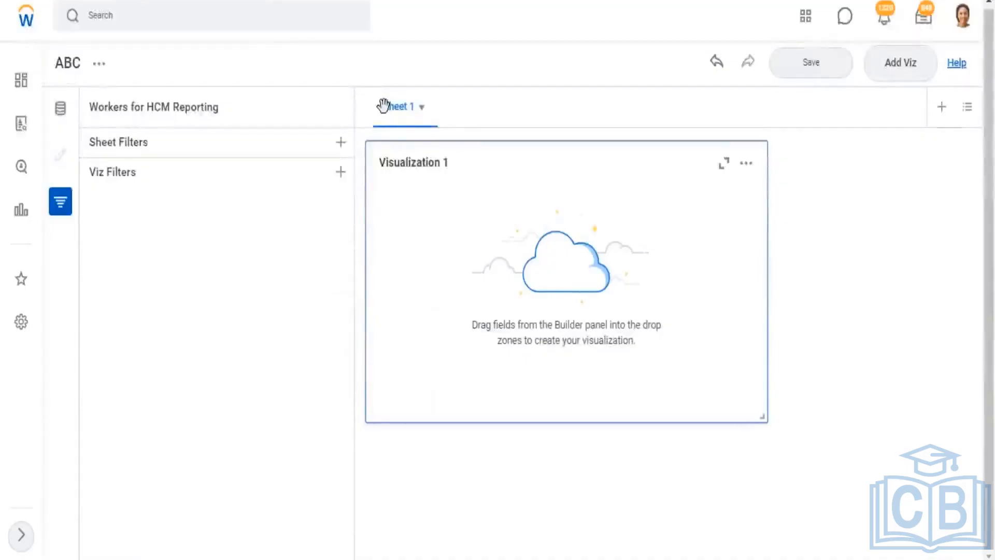
- Add two more empty visualizations to Sheet 1
{"action": "left_click", "coordinate": [901, 68]}
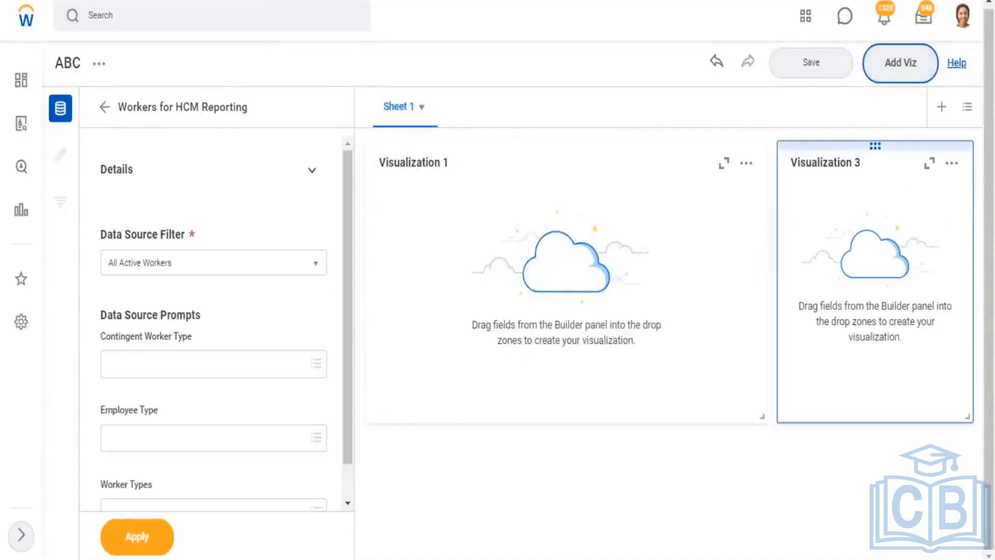
{"action": "left_click", "coordinate": [915, 72]}
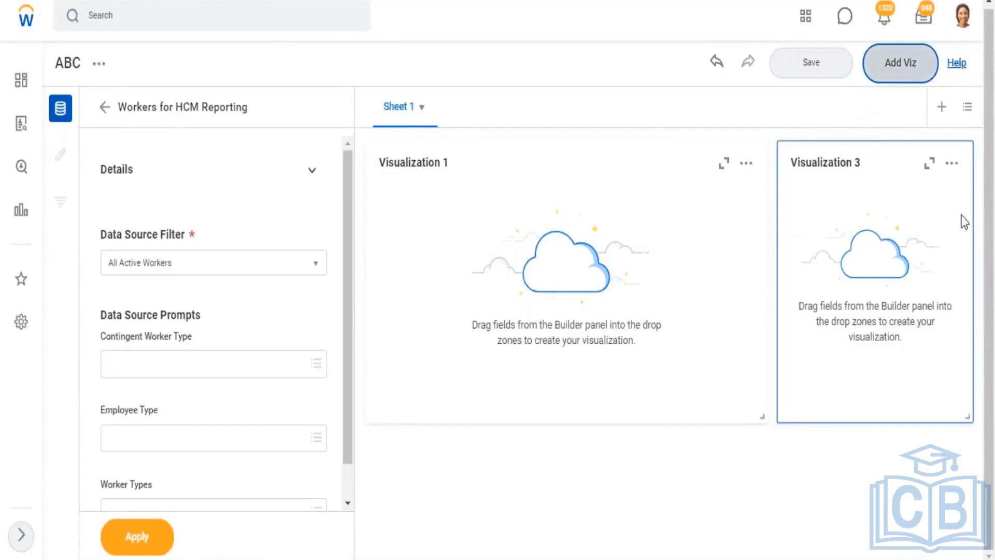
{"action": "scroll", "coordinate": [689, 295], "scroll_direction": "up", "scroll_amount": 3}
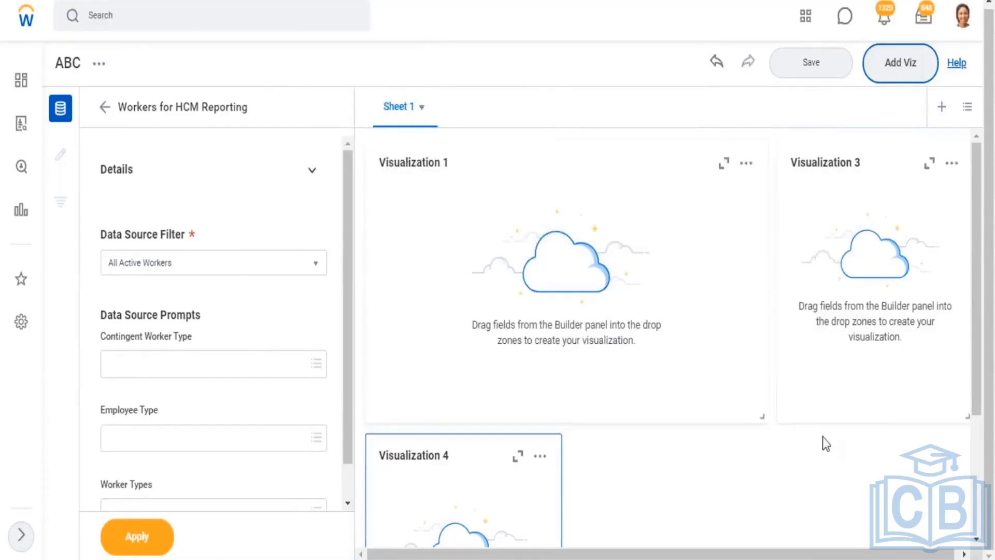
- Add a new sheet filter and search its field list for company
{"action": "left_click", "coordinate": [60, 201]}
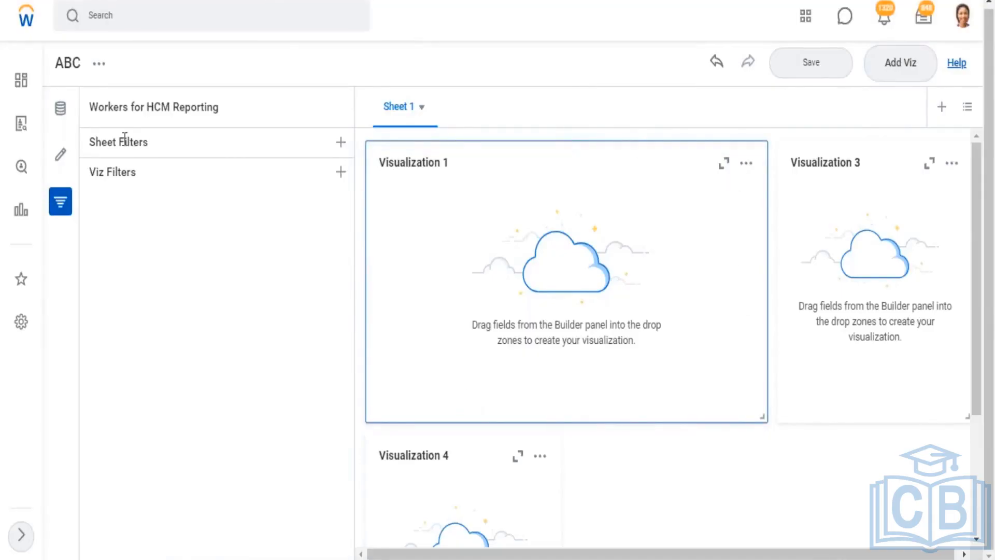
{"action": "triple_click", "coordinate": [102, 141]}
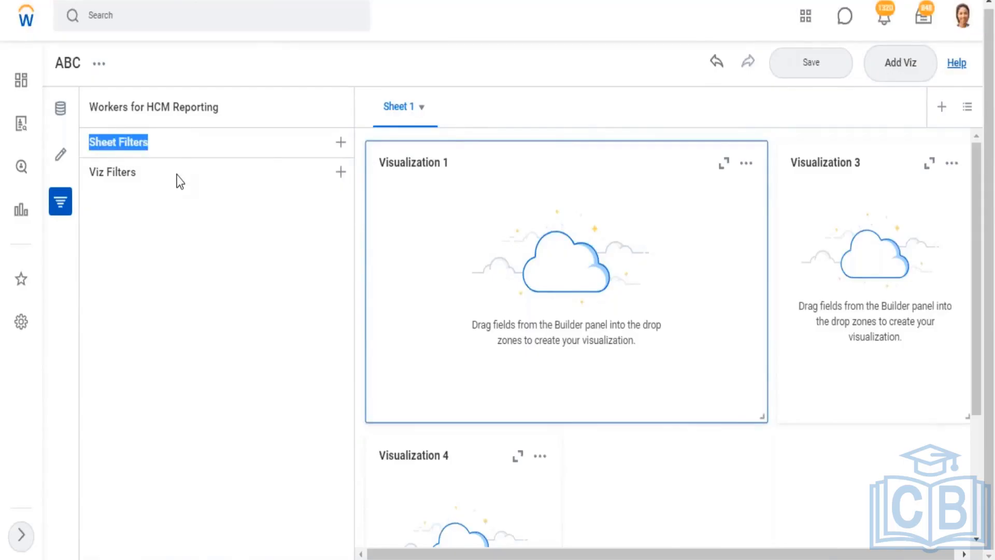
{"action": "left_click", "coordinate": [341, 143]}
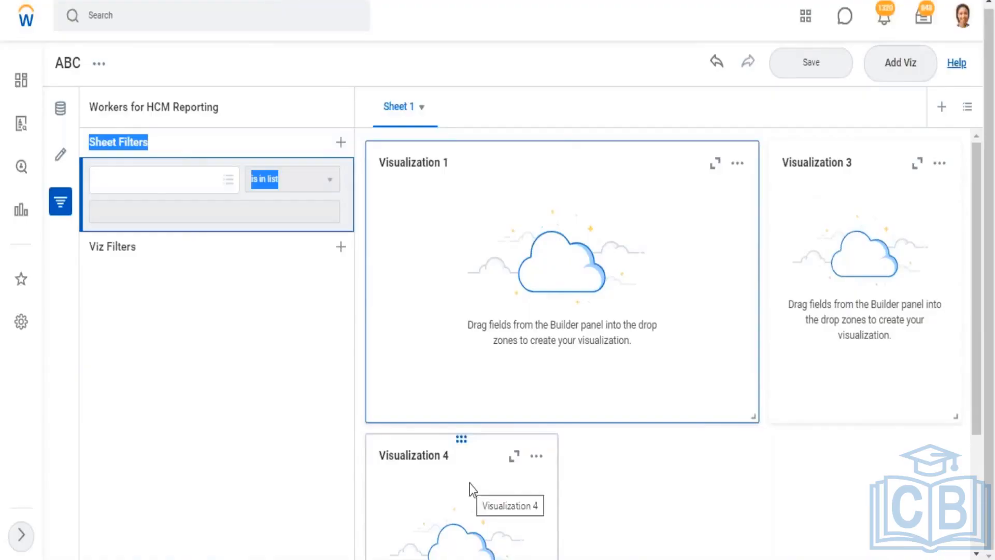
{"action": "left_click", "coordinate": [151, 188]}
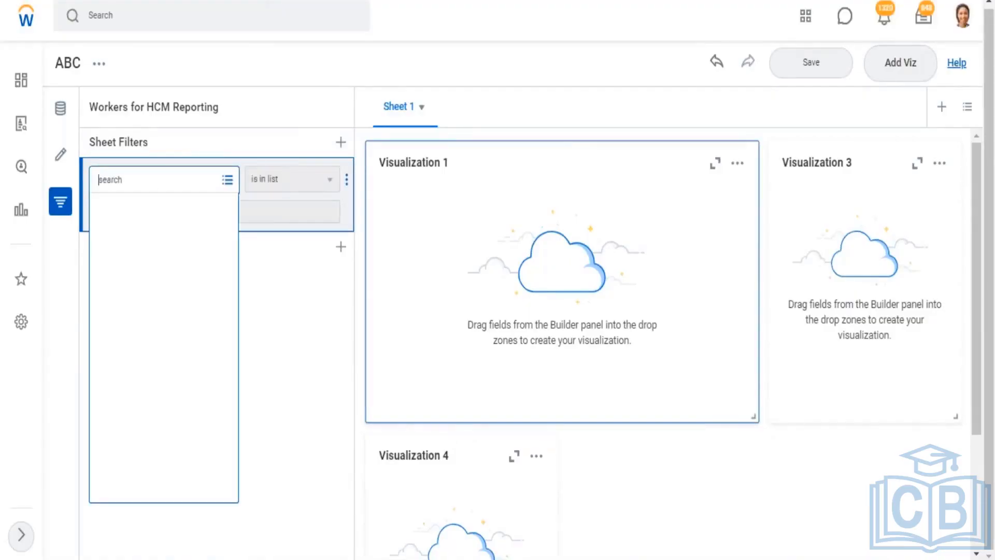
{"action": "left_click_drag", "start_coordinate": [104, 139], "coordinate": [129, 182]}
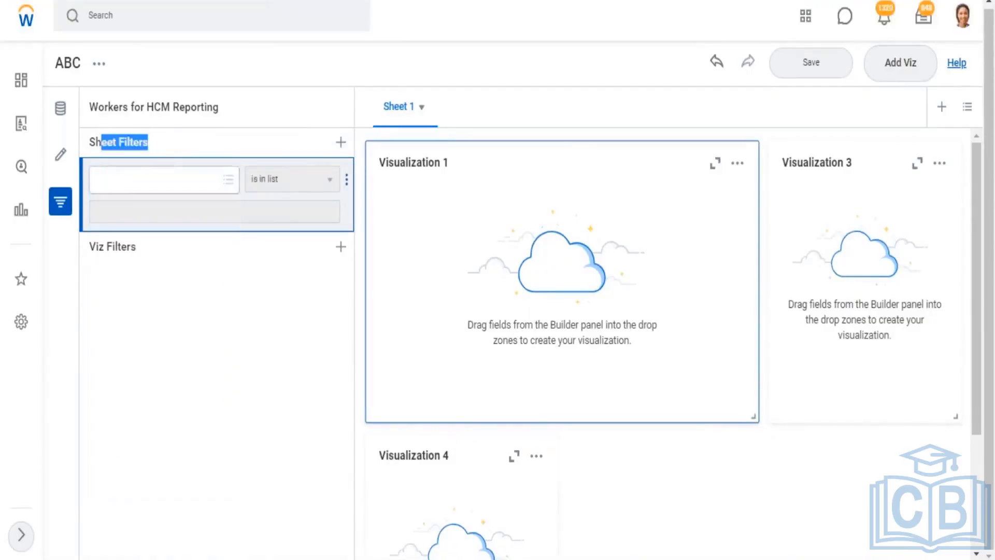
{"action": "left_click", "coordinate": [132, 189]}
{"action": "type", "text": "coma"}
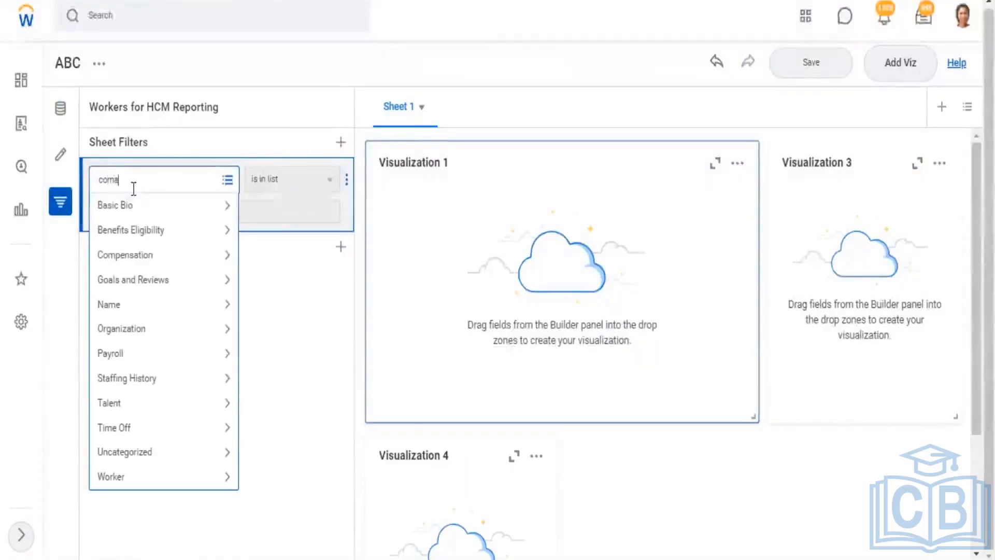
{"action": "key", "text": "BackSpace"}
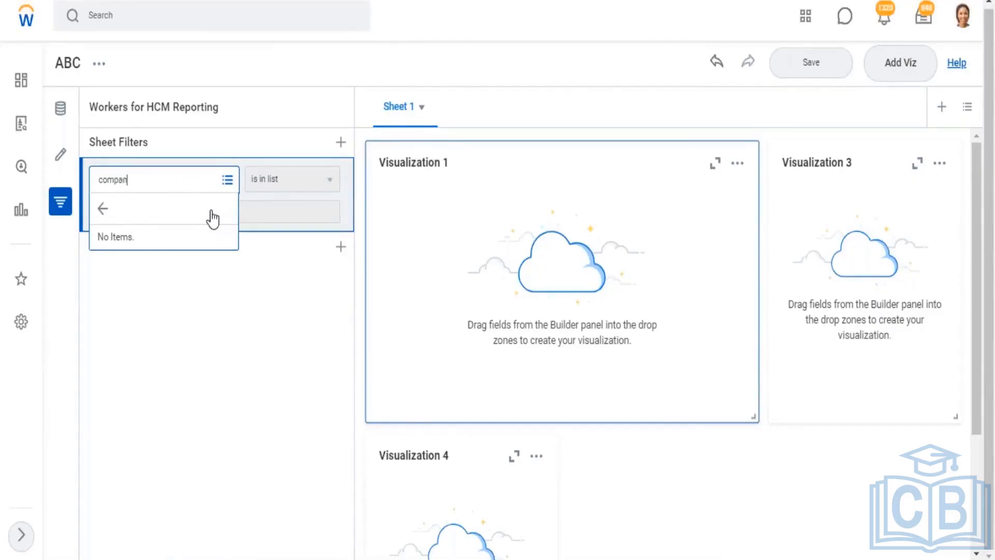
{"action": "key", "text": "Return"}
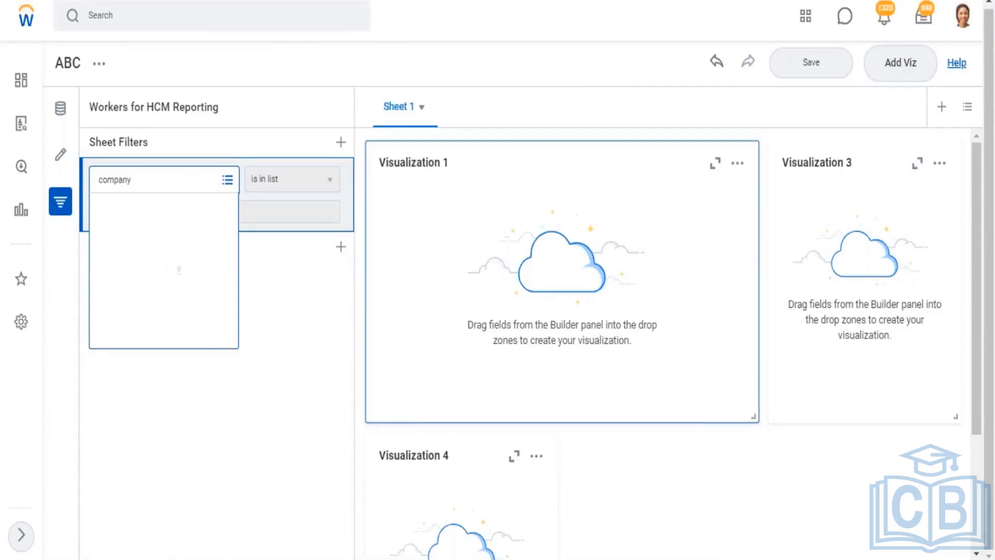
- Browse the Basic Bio, Organization and Worker categories for a sheet filter field and leave the field list without choosing one
{"action": "left_click", "coordinate": [105, 211]}
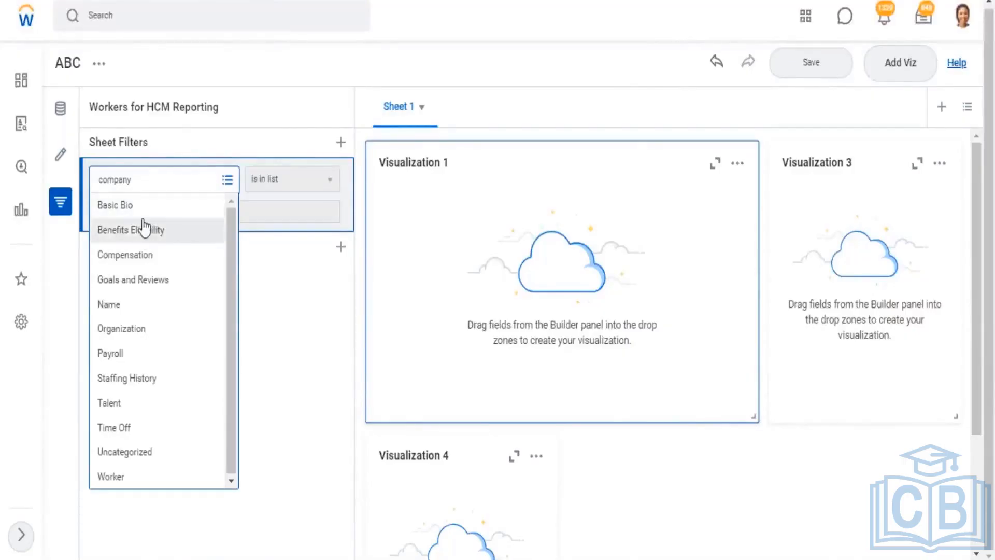
{"action": "left_click", "coordinate": [144, 210]}
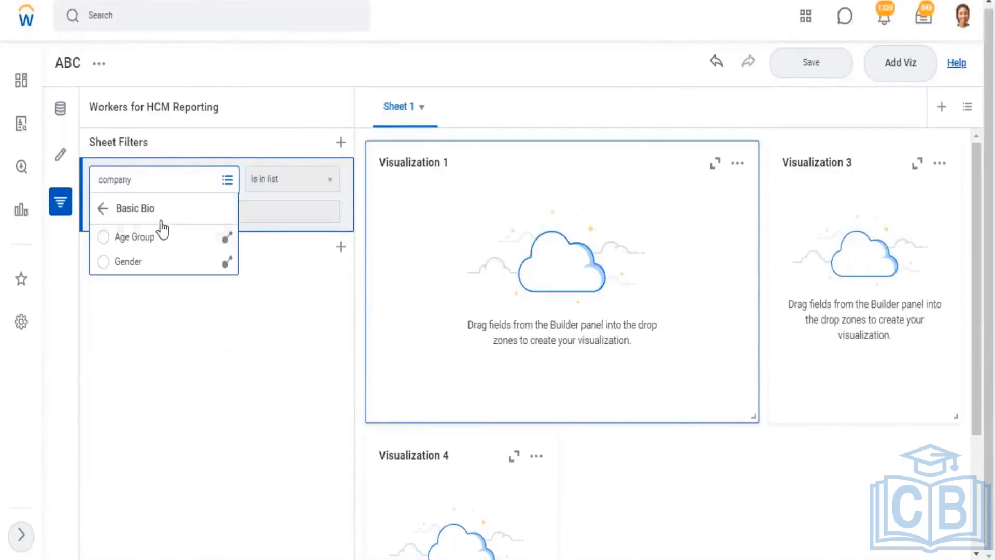
{"action": "left_click", "coordinate": [105, 211]}
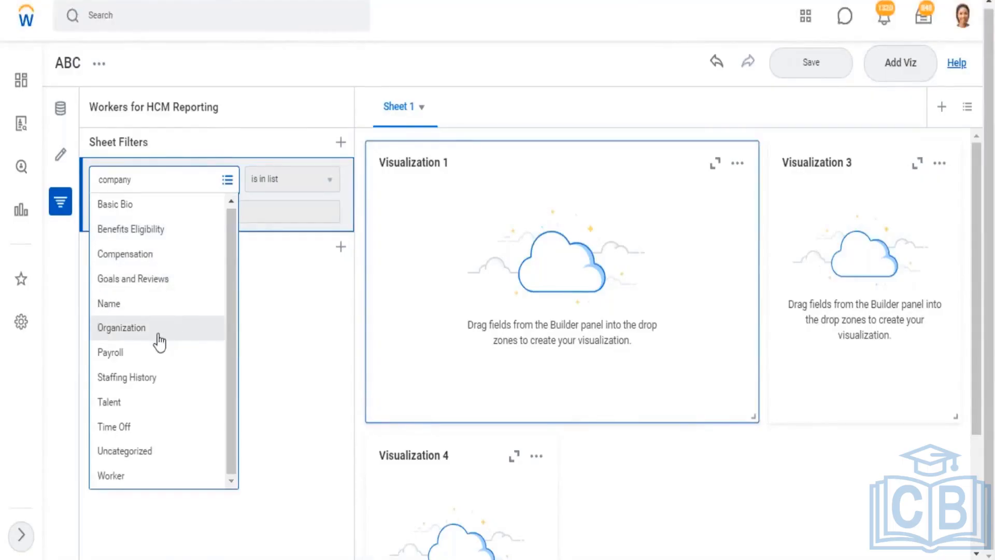
{"action": "left_click", "coordinate": [181, 330]}
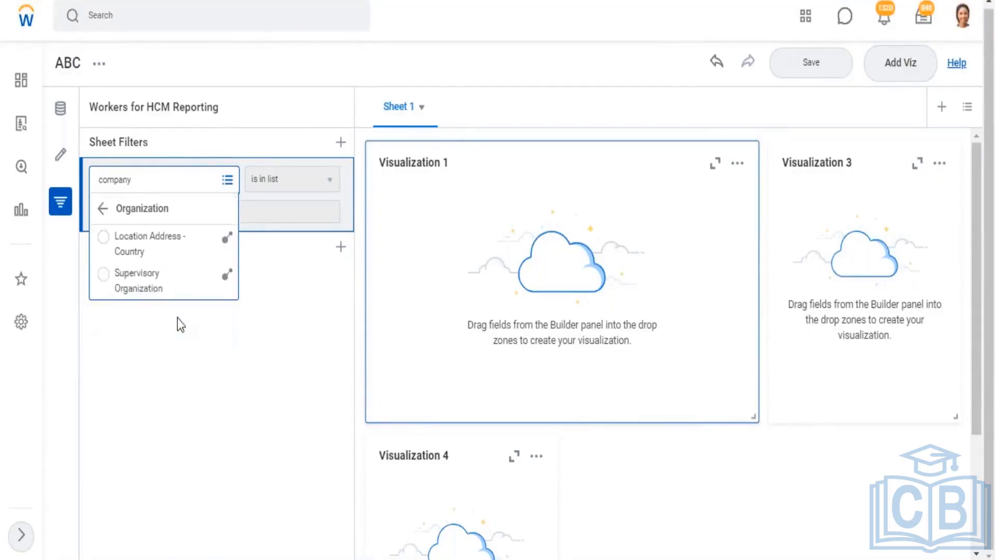
{"action": "left_click", "coordinate": [103, 210]}
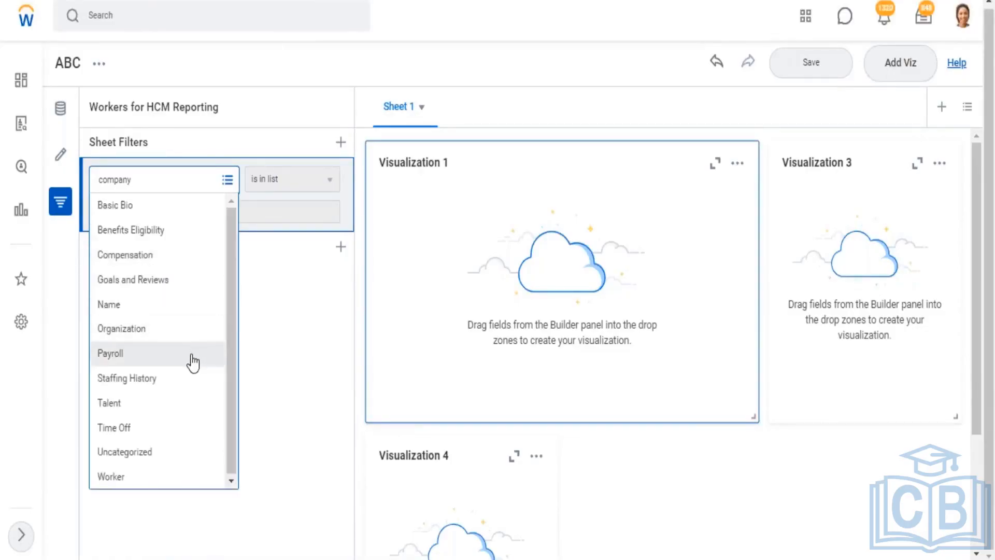
{"action": "left_click", "coordinate": [171, 473]}
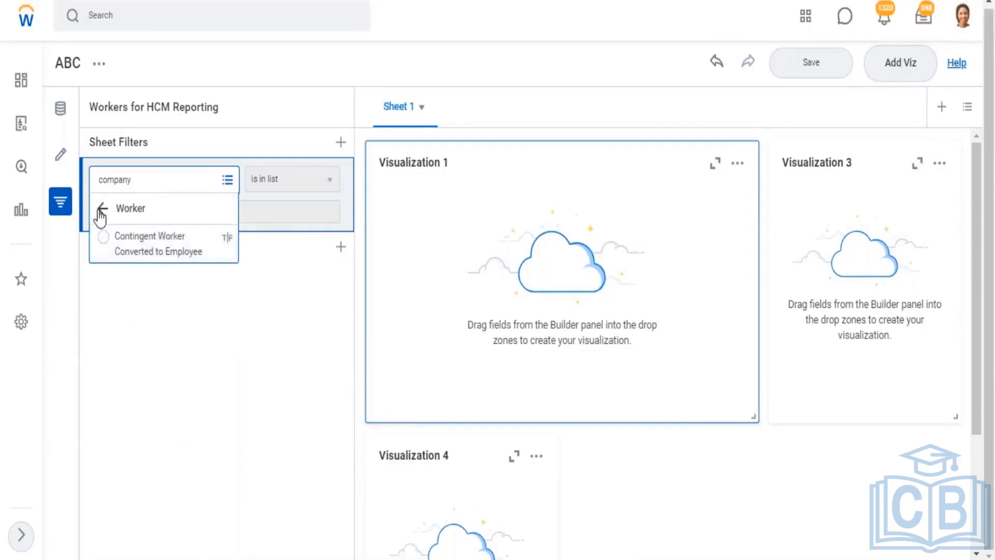
{"action": "left_click", "coordinate": [102, 209]}
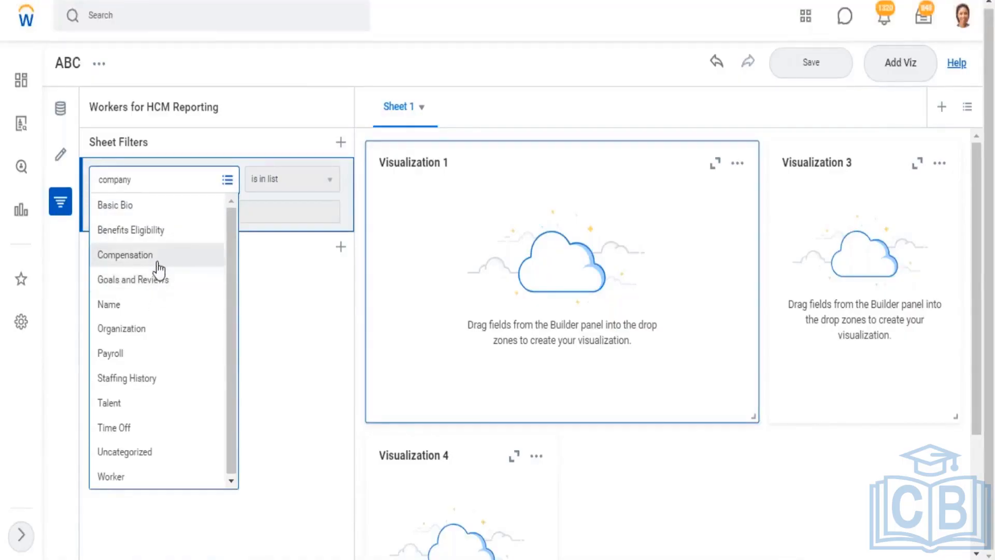
{"action": "left_click", "coordinate": [311, 113]}
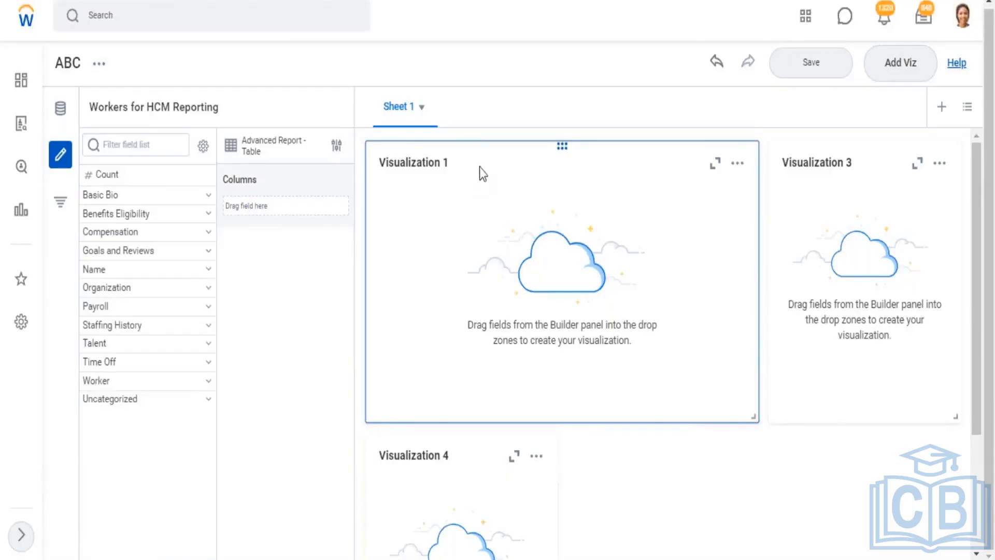
- Examine the Visualization, Matrix Report and Advanced Report chart types available for Visualization 1, highlighting each group's label
{"action": "left_click", "coordinate": [512, 162]}
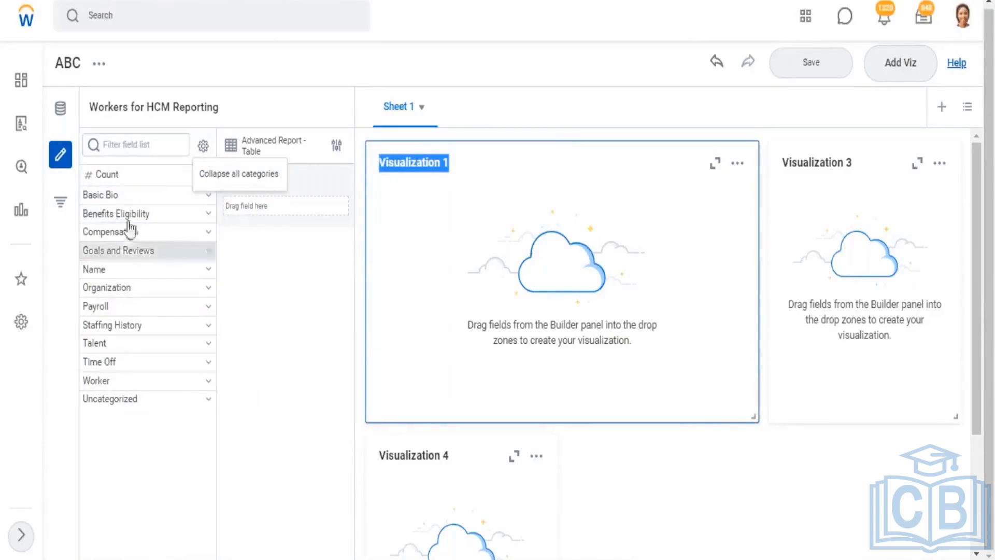
{"action": "mouse_move", "coordinate": [132, 179]}
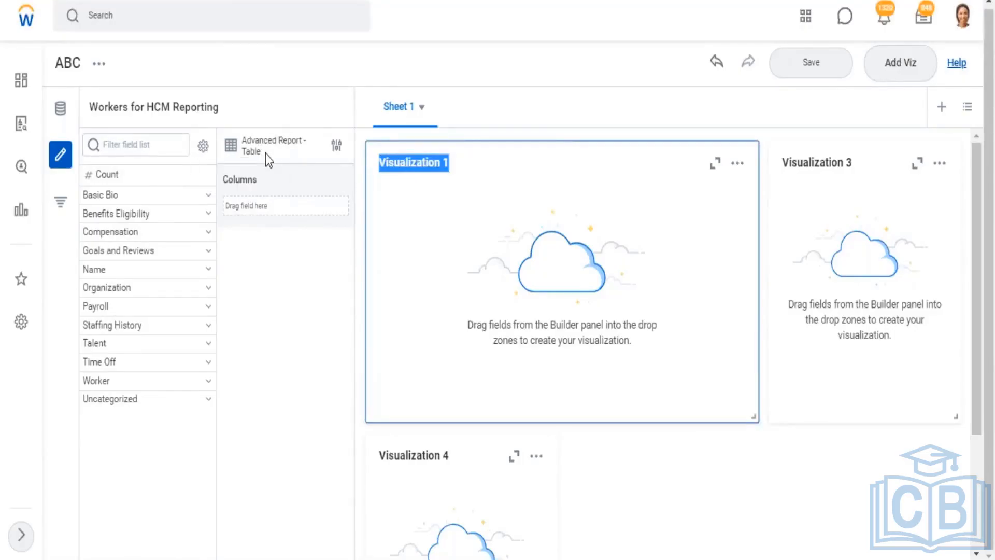
{"action": "left_click", "coordinate": [338, 147]}
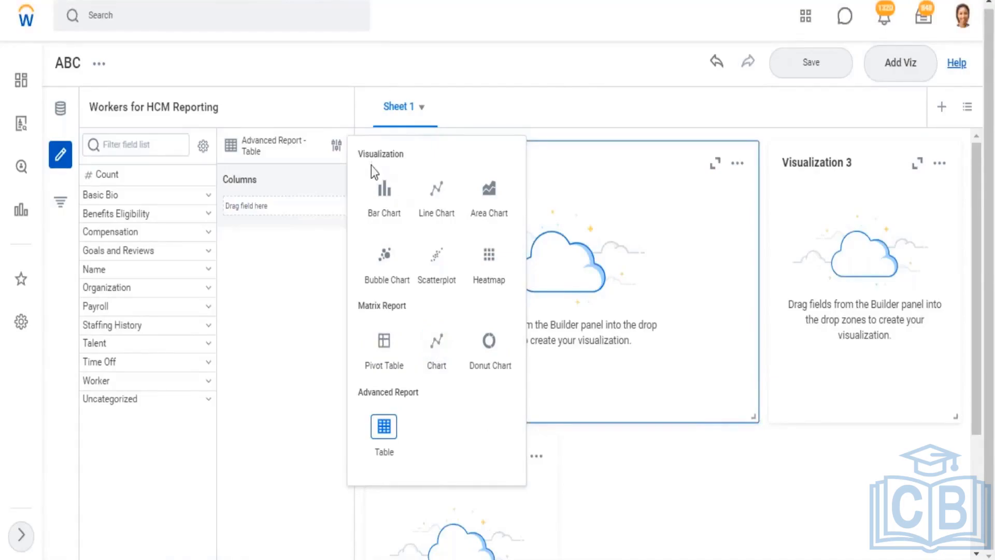
{"action": "left_click_drag", "start_coordinate": [359, 154], "coordinate": [405, 155]}
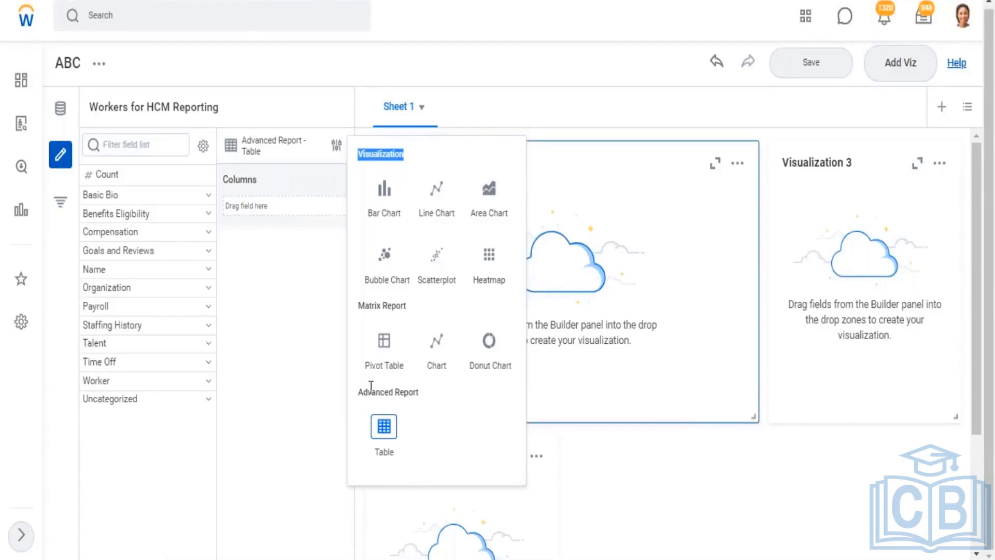
{"action": "left_click_drag", "start_coordinate": [368, 391], "coordinate": [419, 392]}
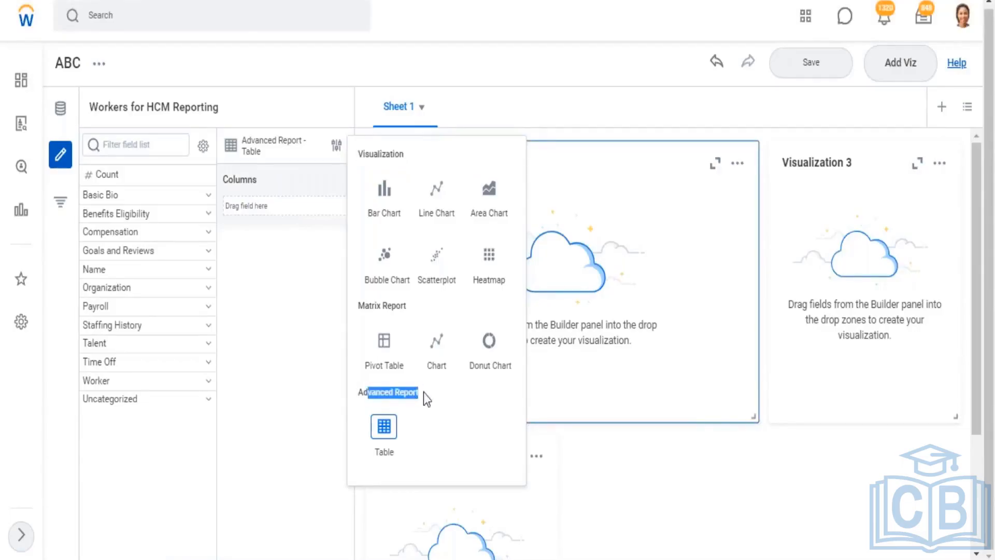
{"action": "left_click_drag", "start_coordinate": [359, 306], "coordinate": [408, 306]}
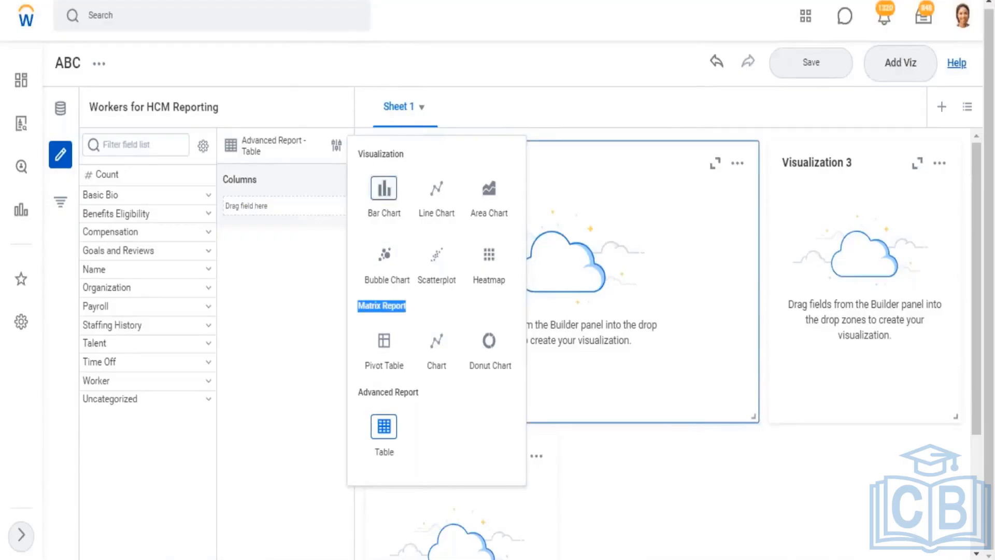
{"action": "left_click_drag", "start_coordinate": [360, 153], "coordinate": [413, 148]}
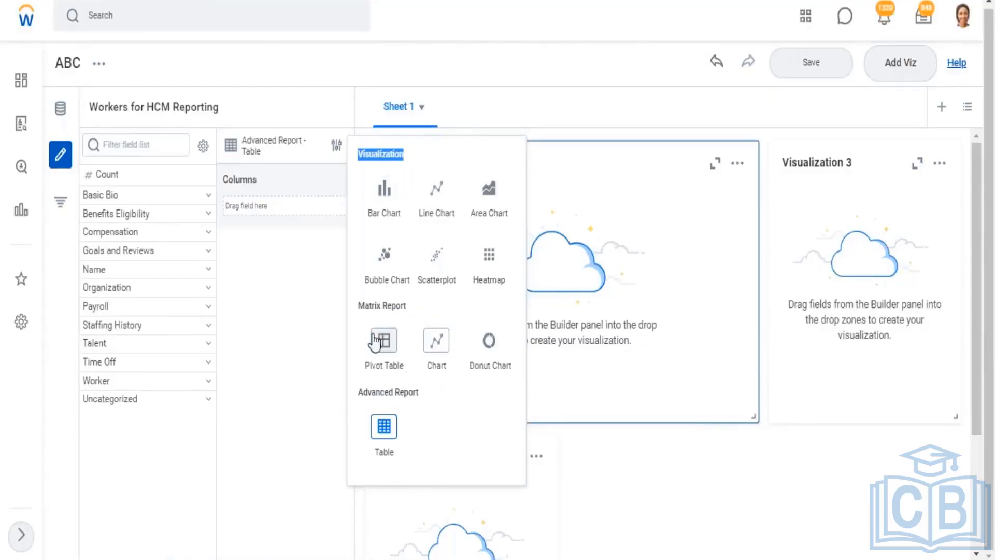
{"action": "left_click_drag", "start_coordinate": [369, 307], "coordinate": [392, 307]}
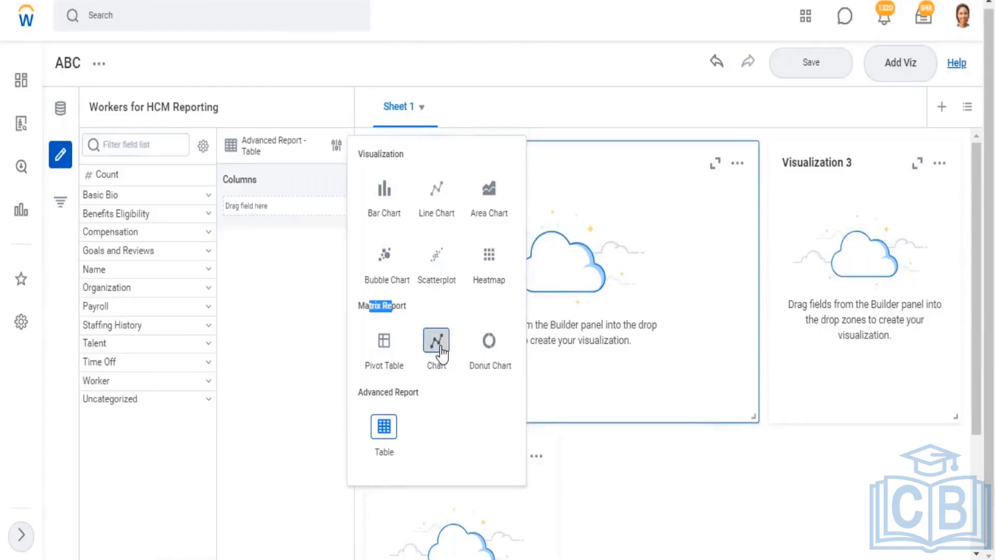
- Try the Matrix Report chart, Advanced Report table and Matrix Report donut chart types on Visualization 1
{"action": "left_click", "coordinate": [438, 343]}
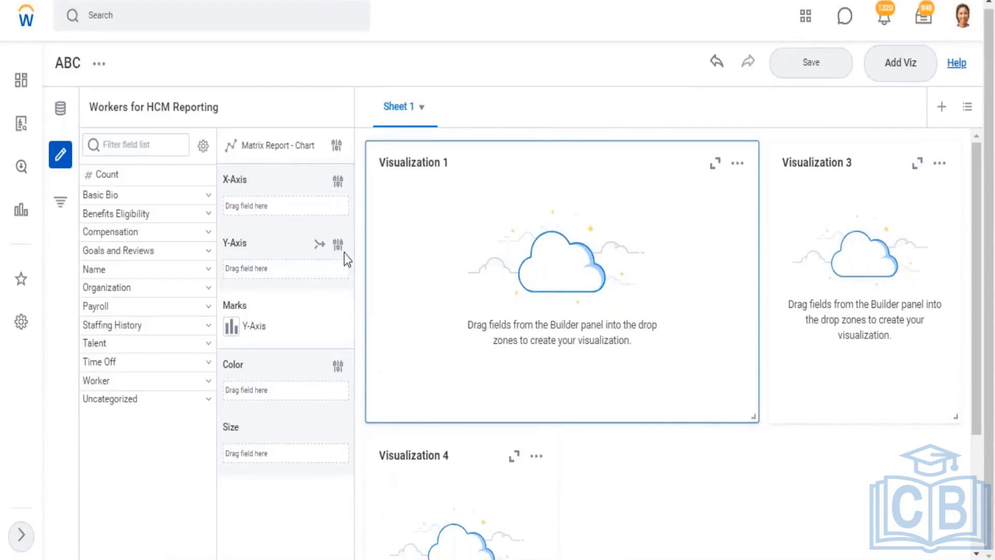
{"action": "left_click", "coordinate": [337, 145]}
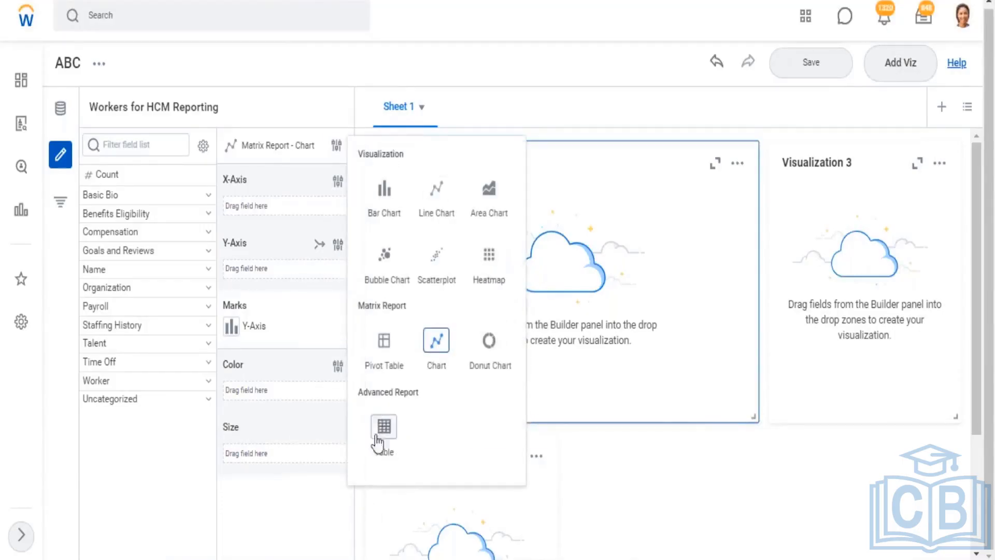
{"action": "left_click", "coordinate": [384, 433]}
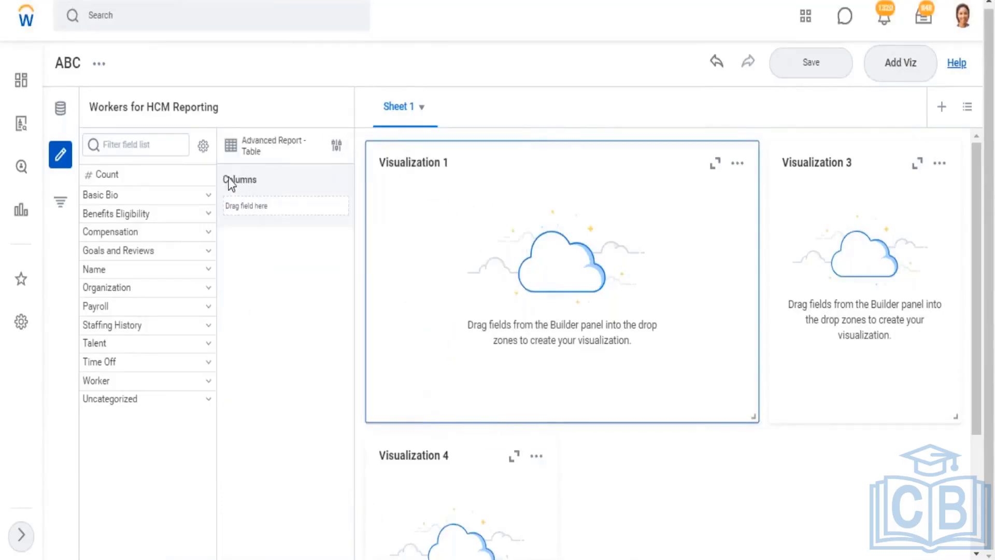
{"action": "left_click", "coordinate": [337, 145]}
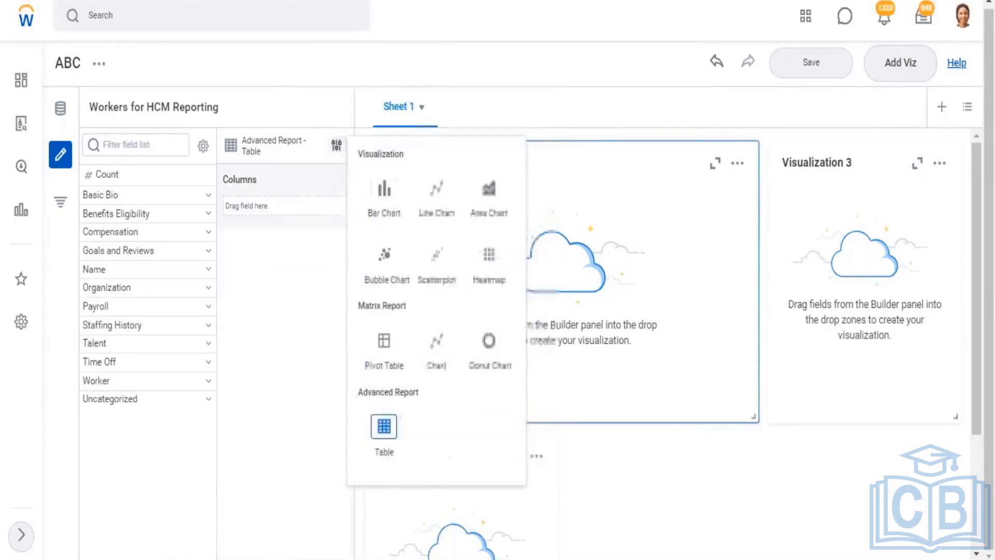
{"action": "left_click", "coordinate": [489, 340]}
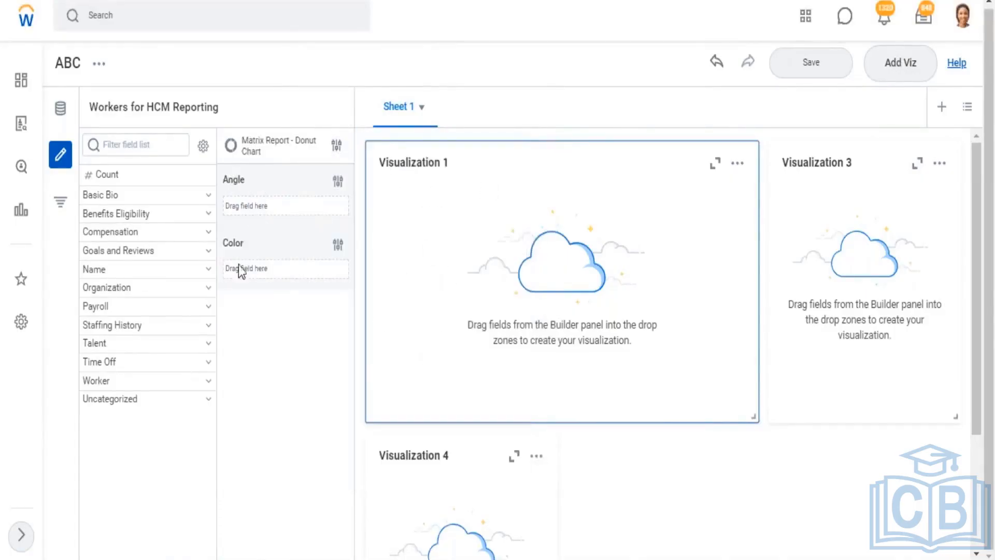
- Set Visualization 1 to the Matrix Report chart type and filter its available fields by country
{"action": "left_click", "coordinate": [334, 145]}
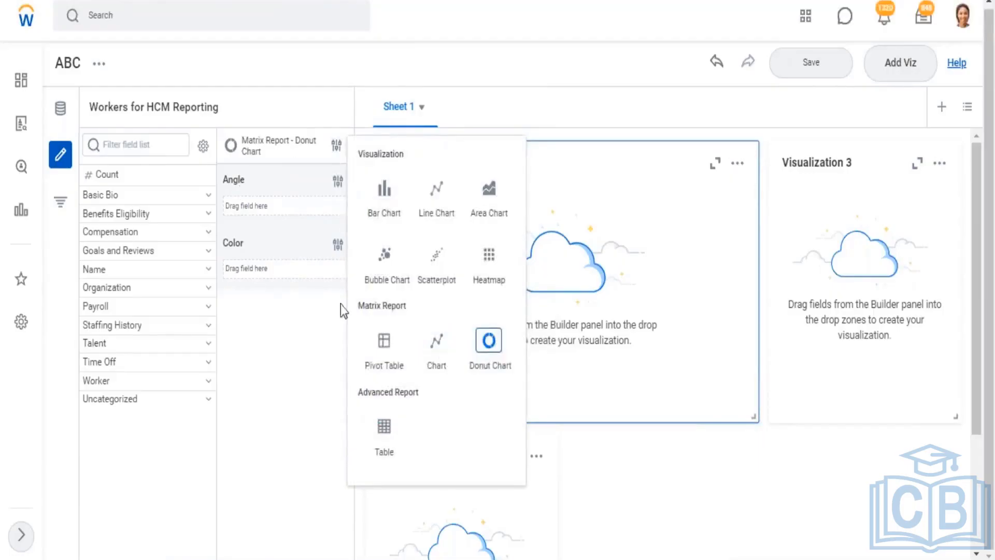
{"action": "left_click", "coordinate": [437, 347]}
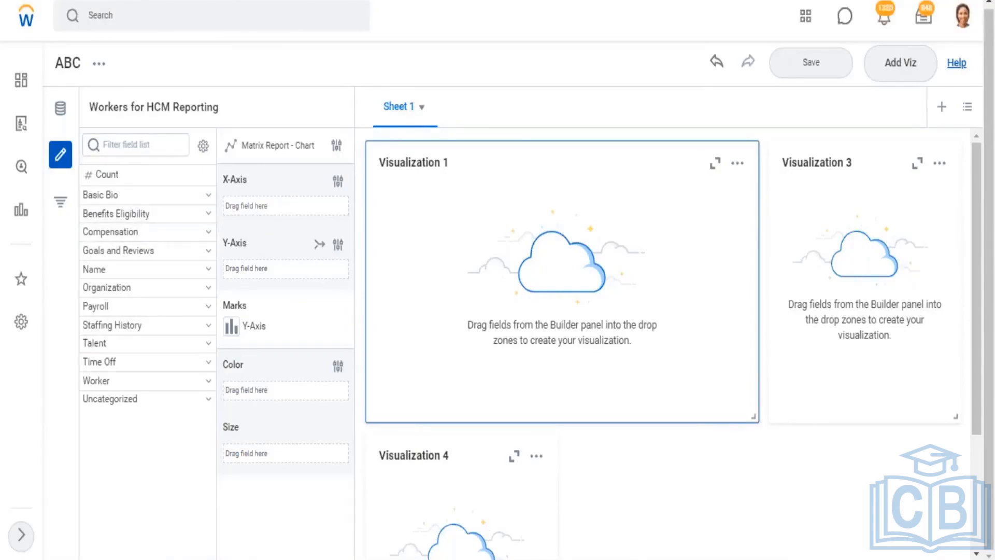
{"action": "left_click", "coordinate": [125, 146]}
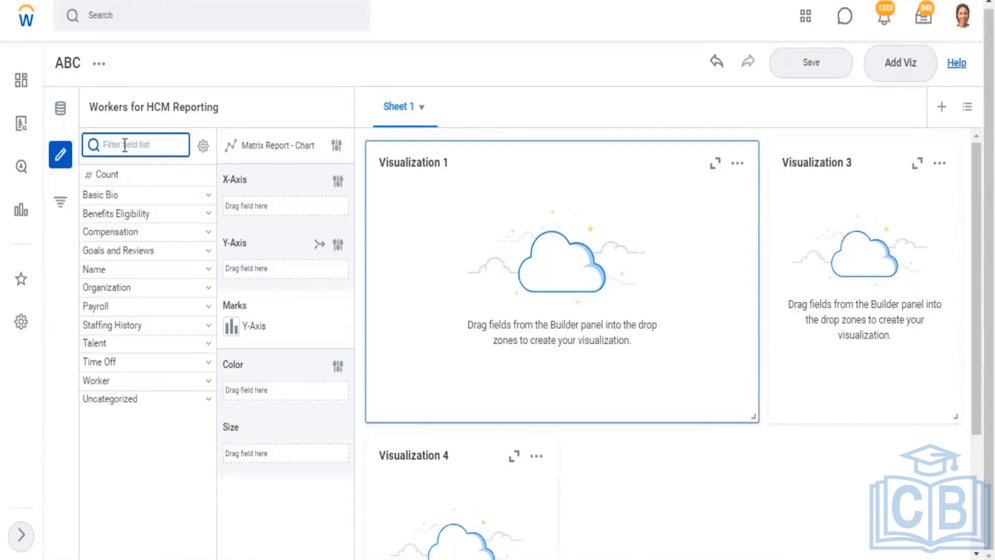
{"action": "left_click_drag", "start_coordinate": [103, 194], "coordinate": [231, 201]}
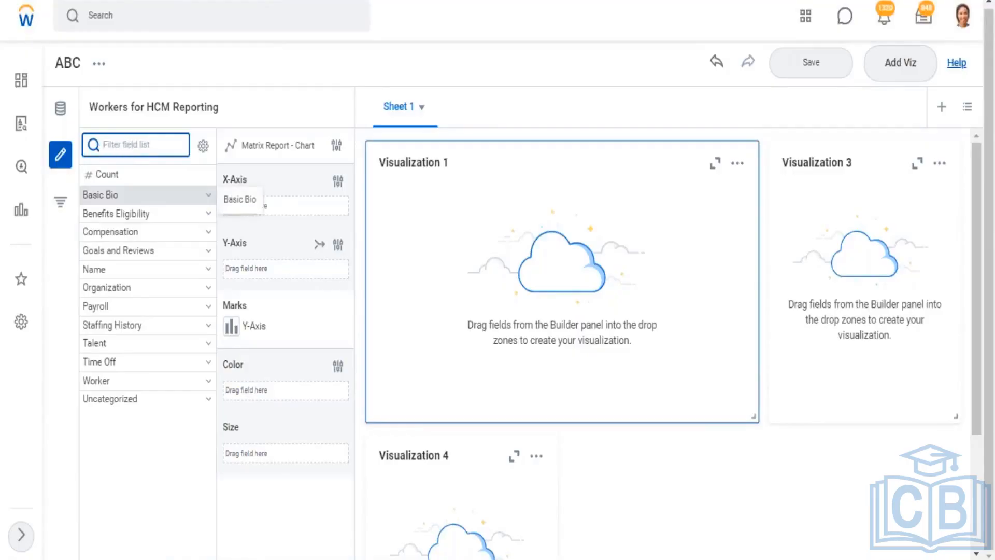
{"action": "type", "text": "country"}
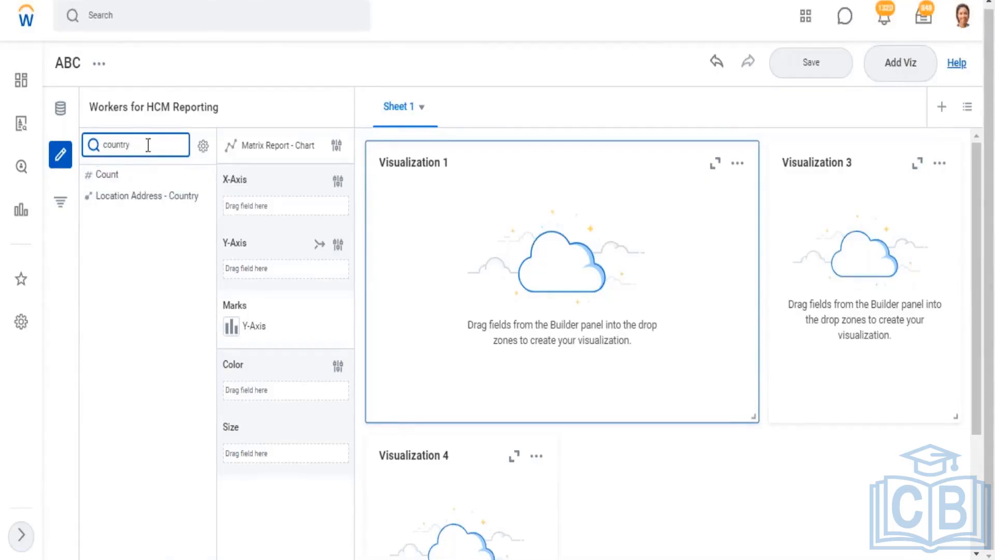
{"action": "left_click_drag", "start_coordinate": [125, 147], "coordinate": [99, 148]}
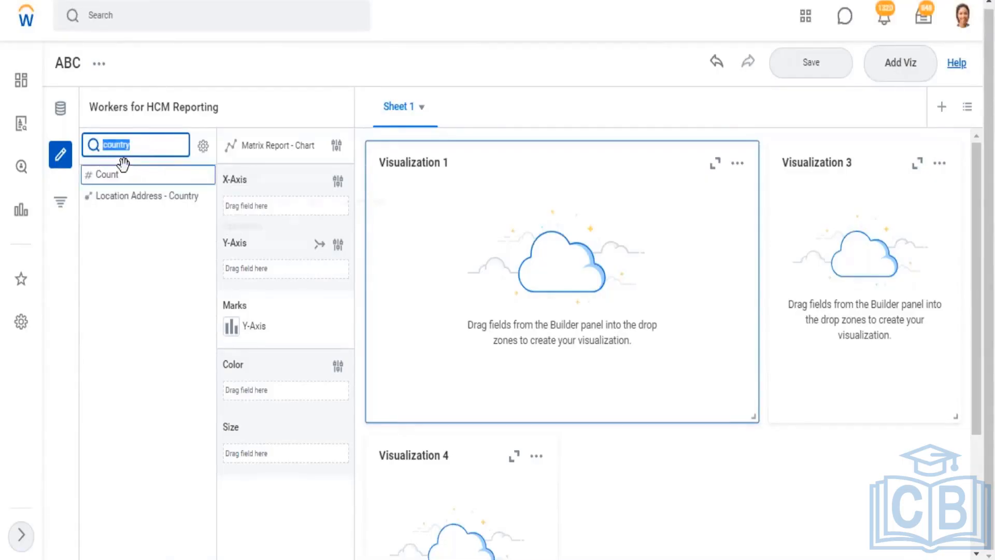
- Examine the business object details of the Location Address - Country field in the filtered field list
{"action": "left_click", "coordinate": [155, 145]}
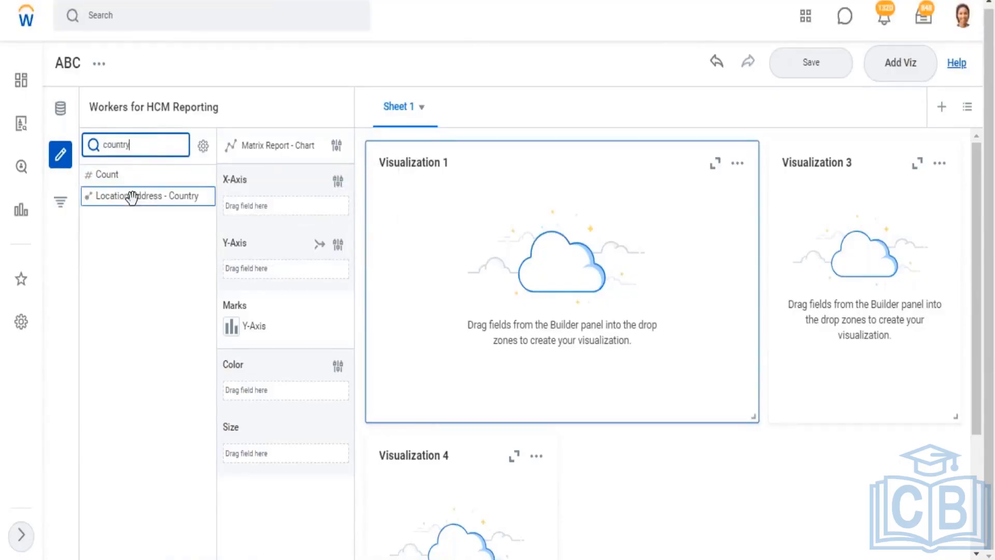
{"action": "left_click_drag", "start_coordinate": [124, 202], "coordinate": [158, 206]}
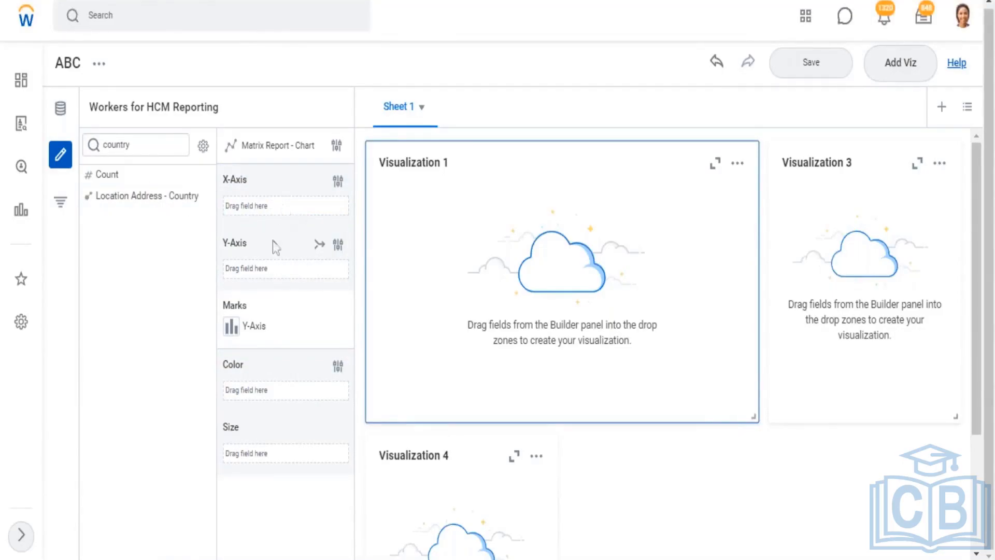
{"action": "mouse_move", "coordinate": [121, 199]}
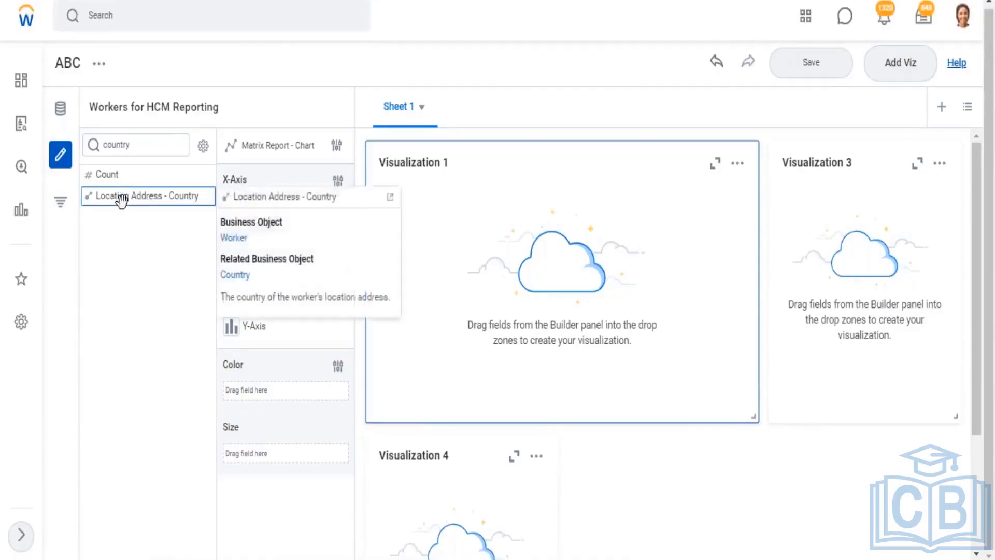
{"action": "left_click_drag", "start_coordinate": [121, 199], "coordinate": [207, 261]}
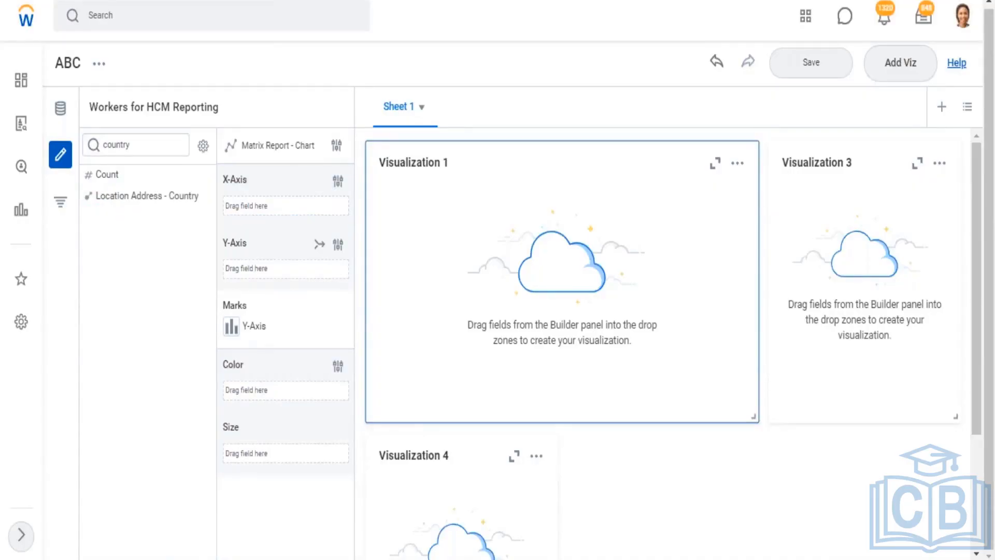
- Switch to the Excel notes workbook and enter "Filed Types" in cell A11 of the 10-12.02 sheet
{"action": "key", "text": "alt+Tab"}
{"action": "left_click", "coordinate": [69, 319]}
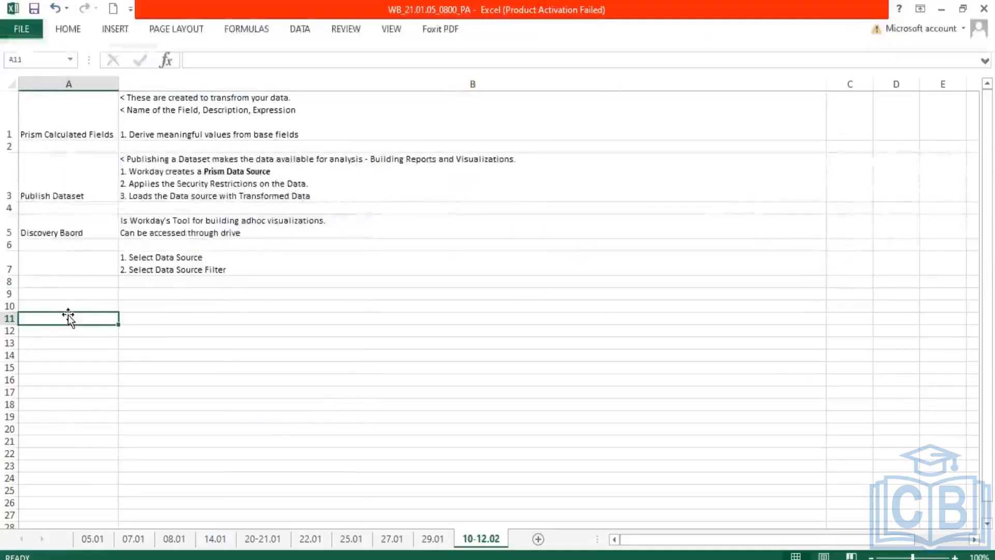
{"action": "type", "text": "Filed"}
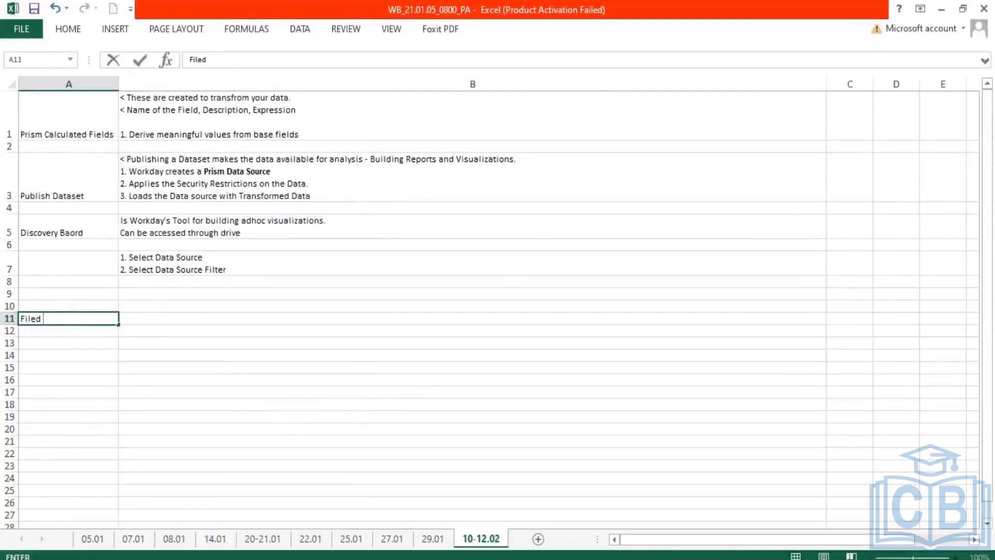
{"action": "type", "text": " Types"}
{"action": "key", "text": "Tab"}
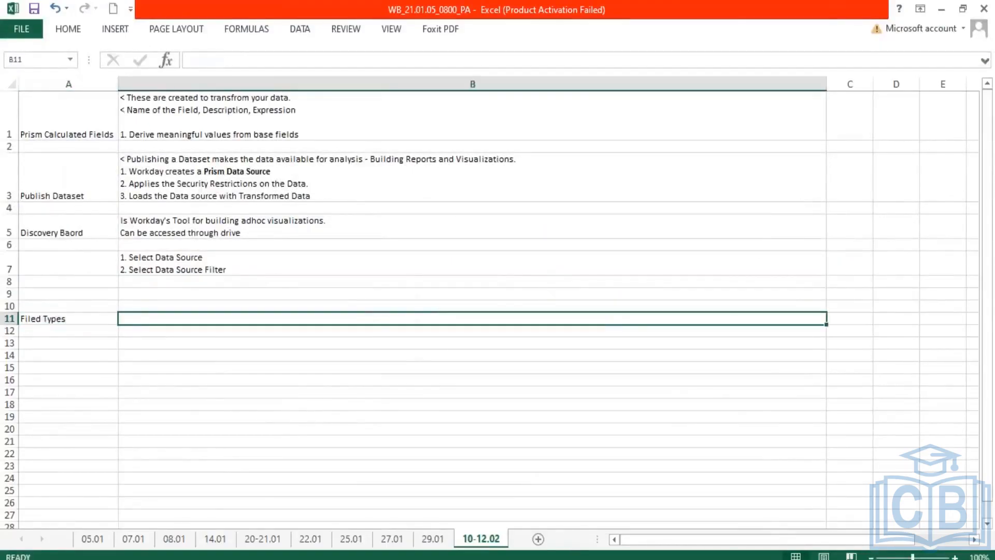
- List "< Attributes" and "< Summarization" on two lines within cell B11
{"action": "type", "text": "< Att"}
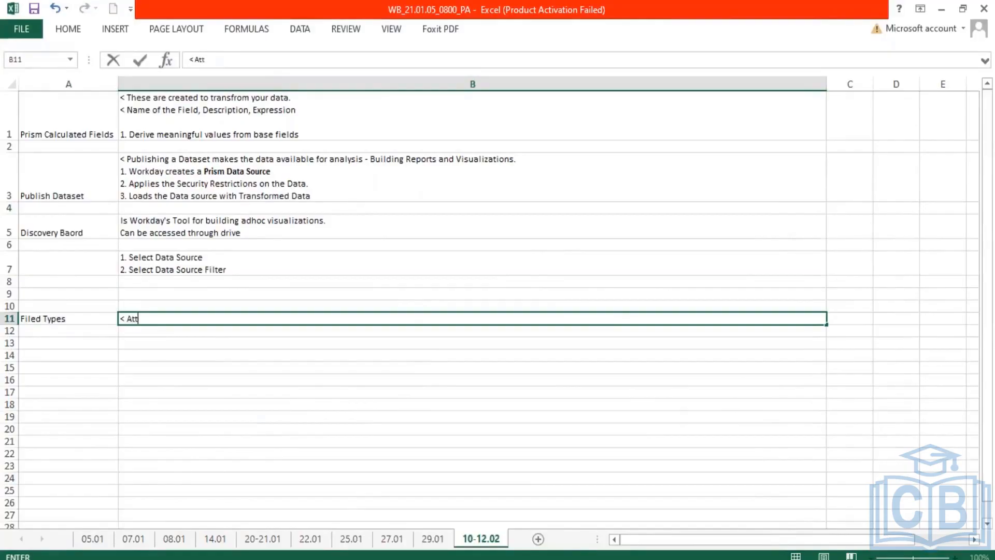
{"action": "type", "text": "ributes"}
{"action": "key", "text": "alt+Return"}
{"action": "type", "text": "< S"}
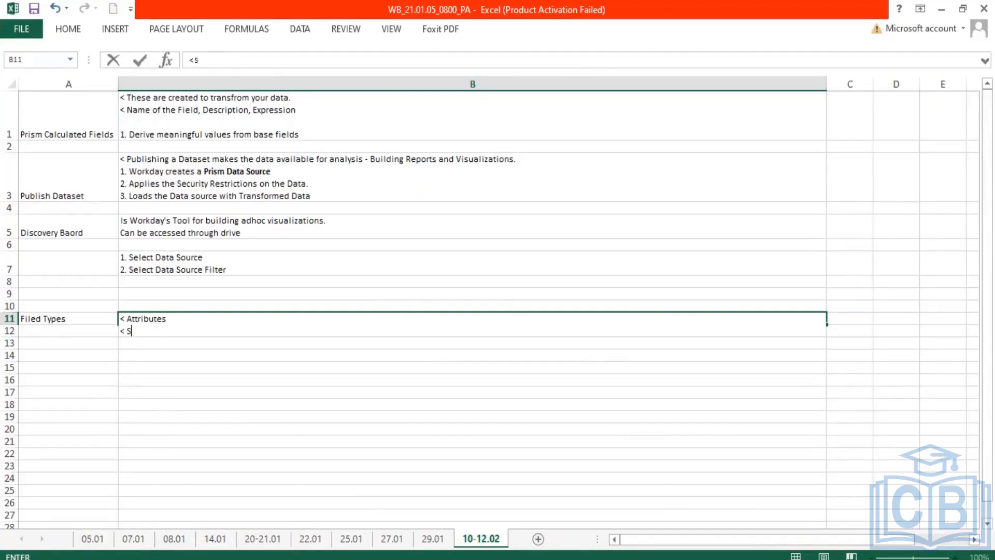
{"action": "type", "text": "ummarization"}
{"action": "key", "text": "Return"}
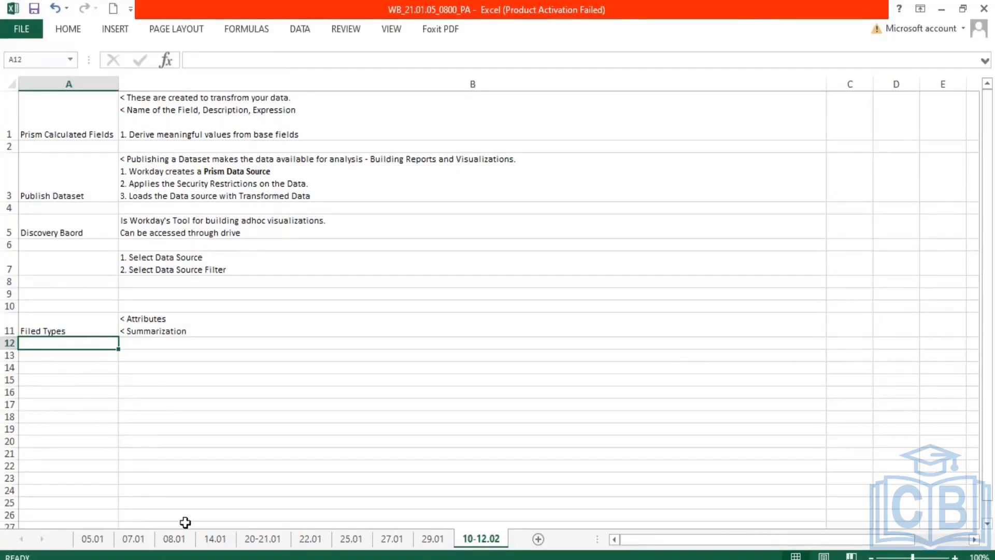
- Switch back to the Workday discovery board and examine the Business Object and Related Business Object of Location Address - Country
{"action": "left_click", "coordinate": [189, 559]}
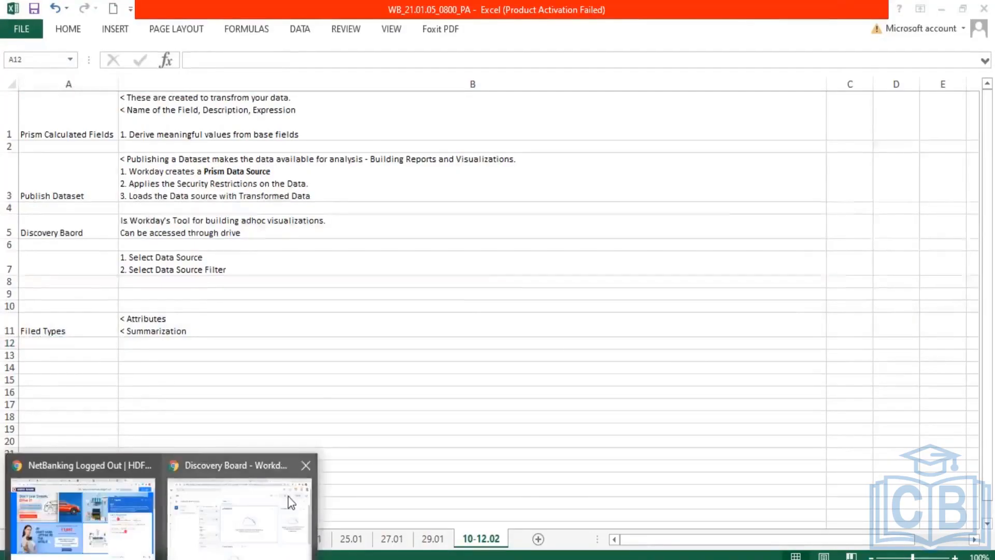
{"action": "left_click", "coordinate": [289, 491]}
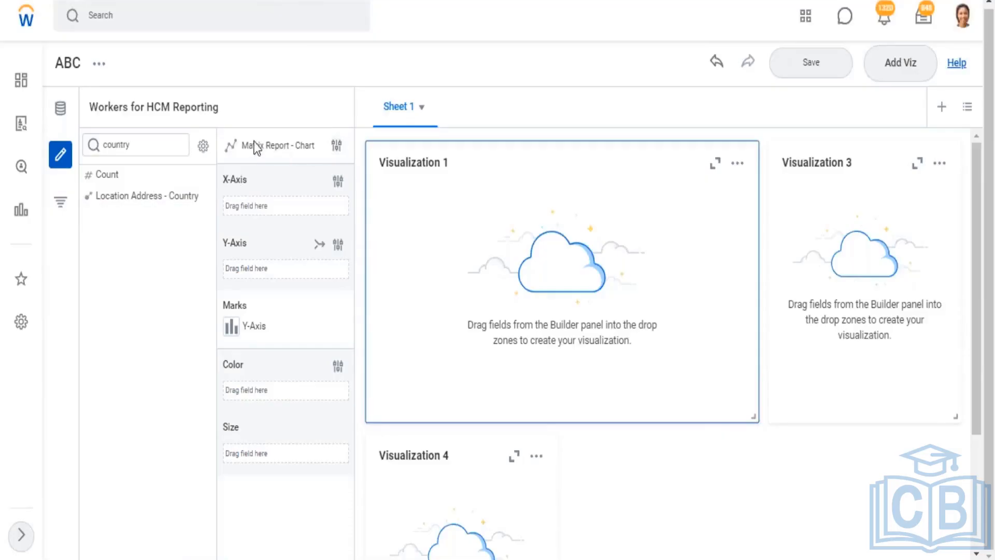
{"action": "left_click", "coordinate": [133, 196]}
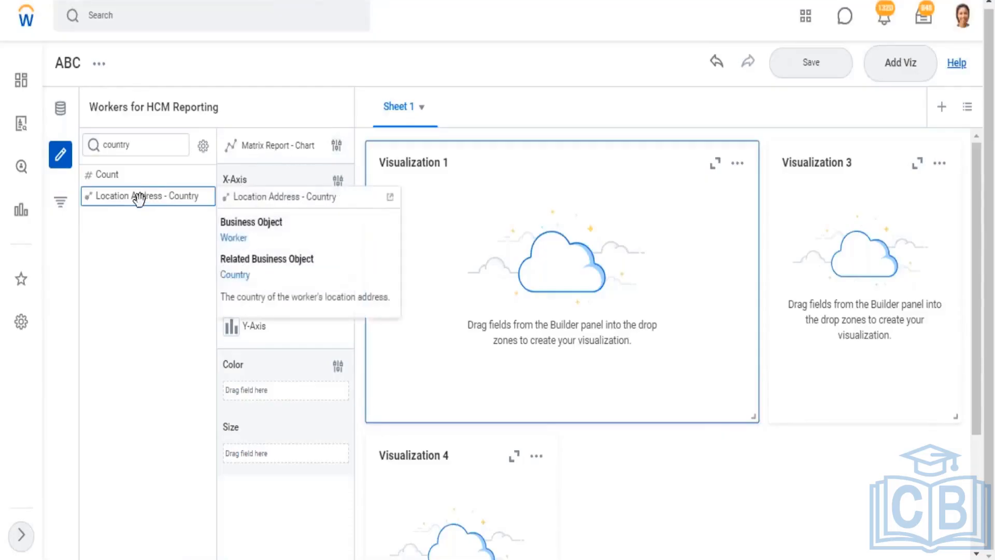
{"action": "left_click_drag", "start_coordinate": [272, 200], "coordinate": [282, 388]}
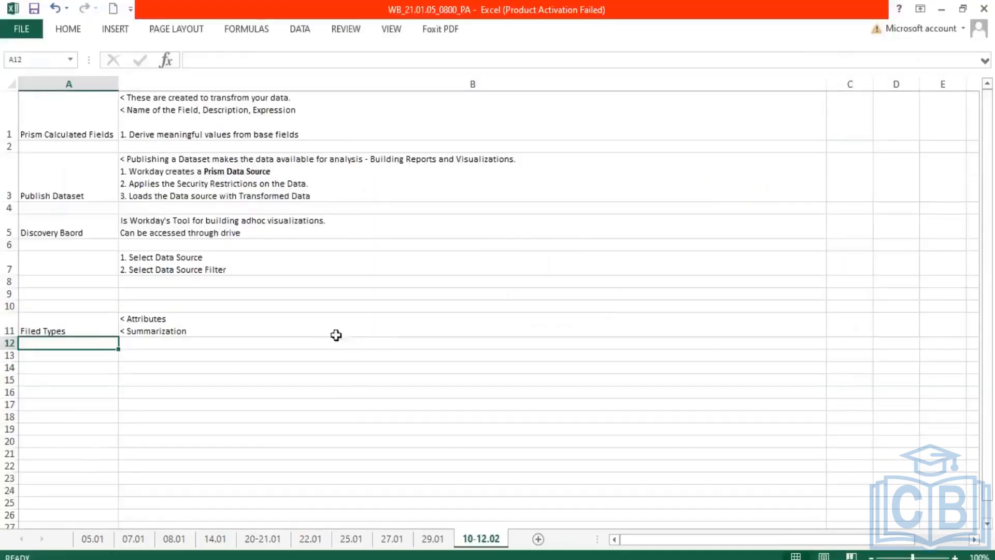
- Return to the Excel notes and enter "Business Object" in cell B15
{"action": "left_click", "coordinate": [335, 332]}
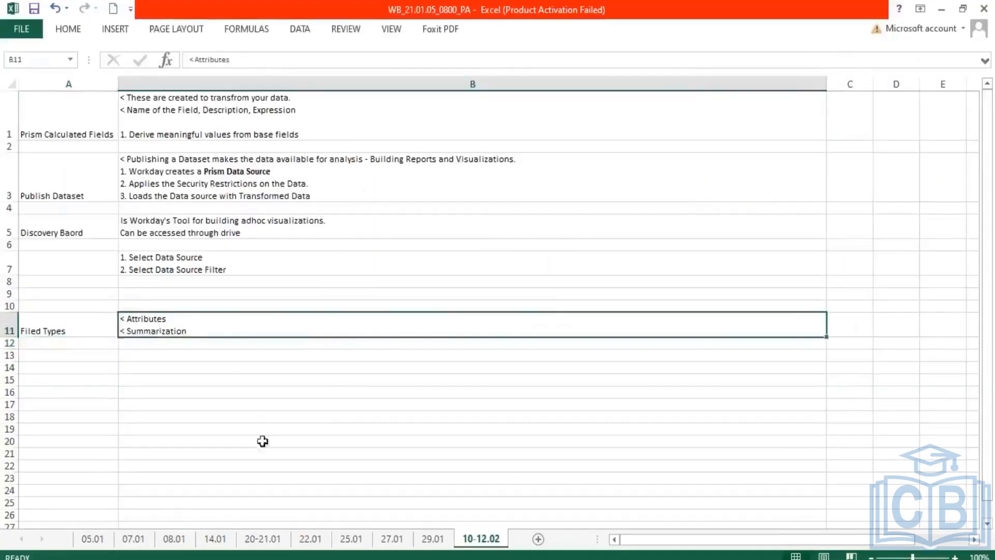
{"action": "left_click", "coordinate": [178, 383]}
{"action": "type", "text": "Busi"}
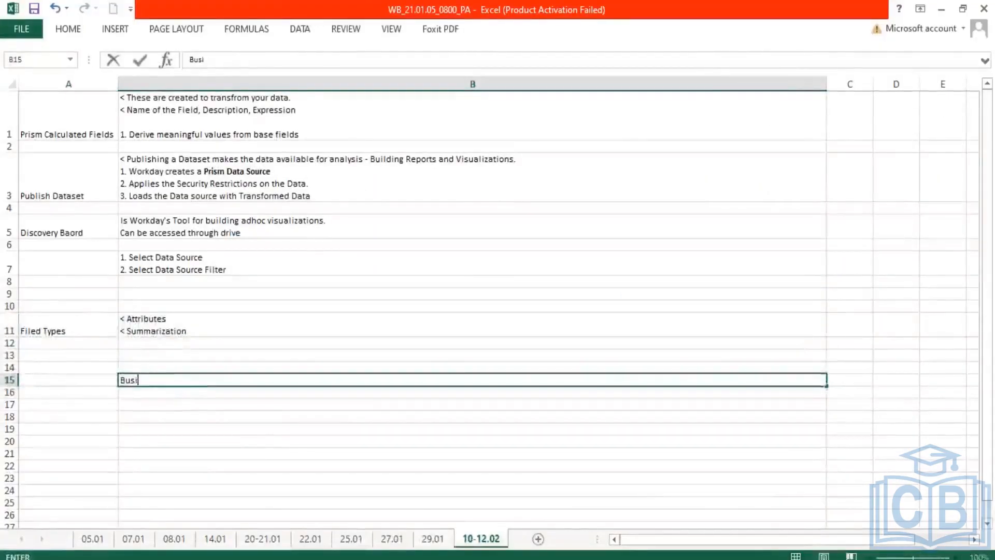
{"action": "type", "text": "ness Ob"}
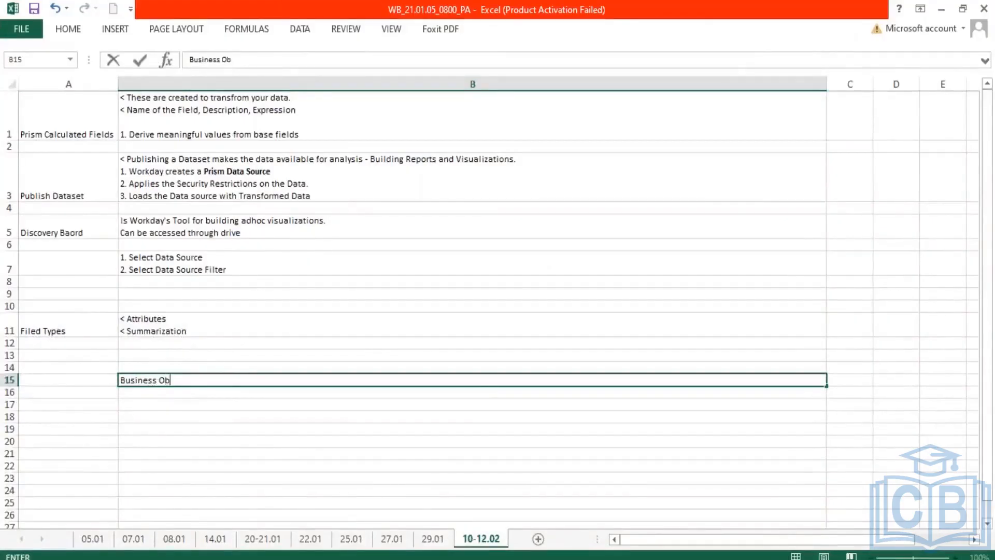
{"action": "type", "text": "ject"}
{"action": "key", "text": "Return"}
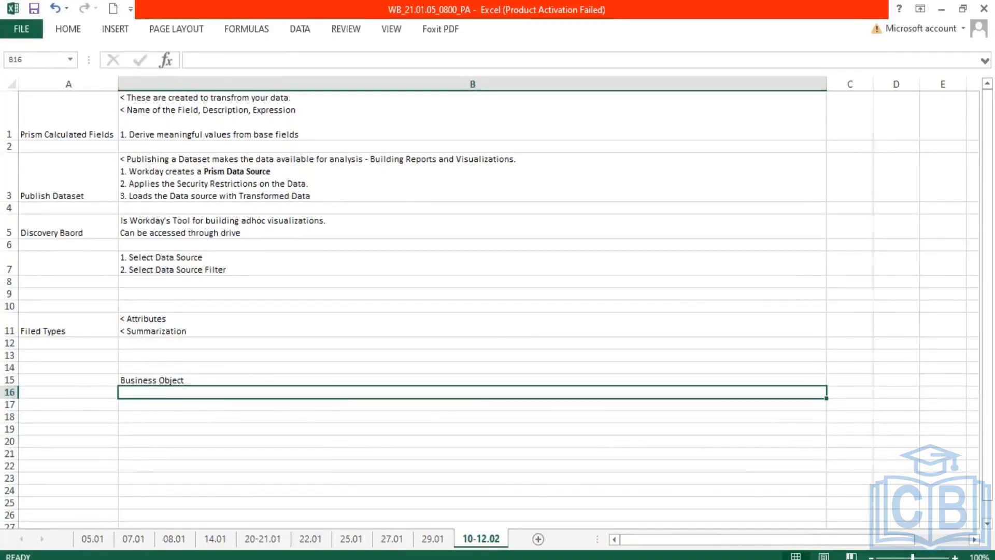
- Open the 27.01 sheet and examine the Worker heading and its field headings from Last Name to Position in row 9
{"action": "left_click", "coordinate": [395, 540]}
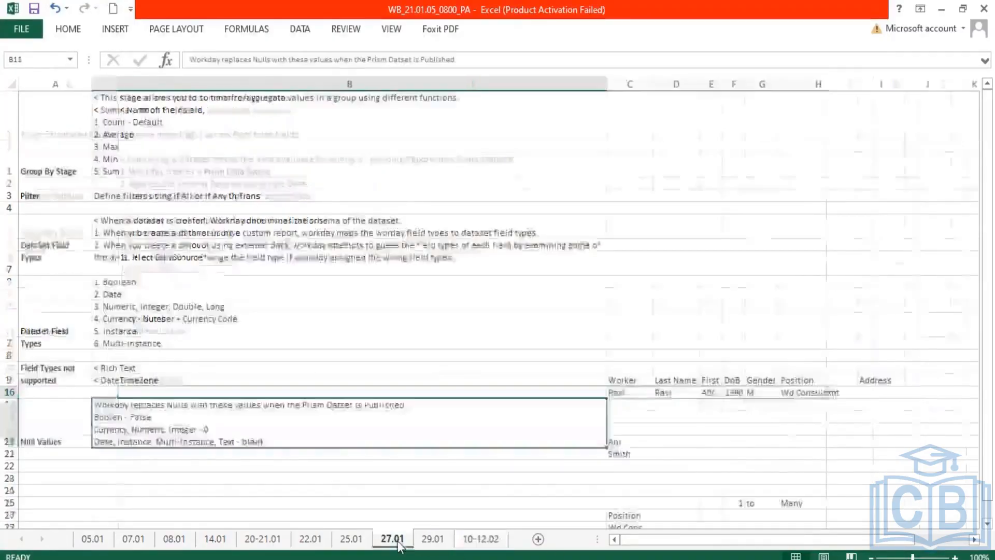
{"action": "scroll", "coordinate": [655, 340], "scroll_direction": "down", "scroll_amount": 1}
{"action": "left_click", "coordinate": [631, 269]}
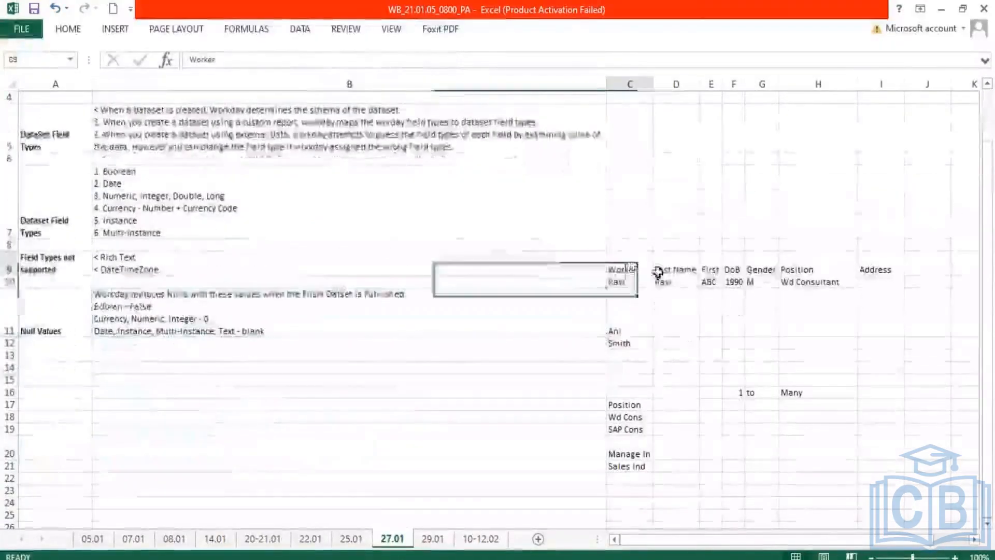
{"action": "left_click_drag", "start_coordinate": [657, 272], "coordinate": [845, 269]}
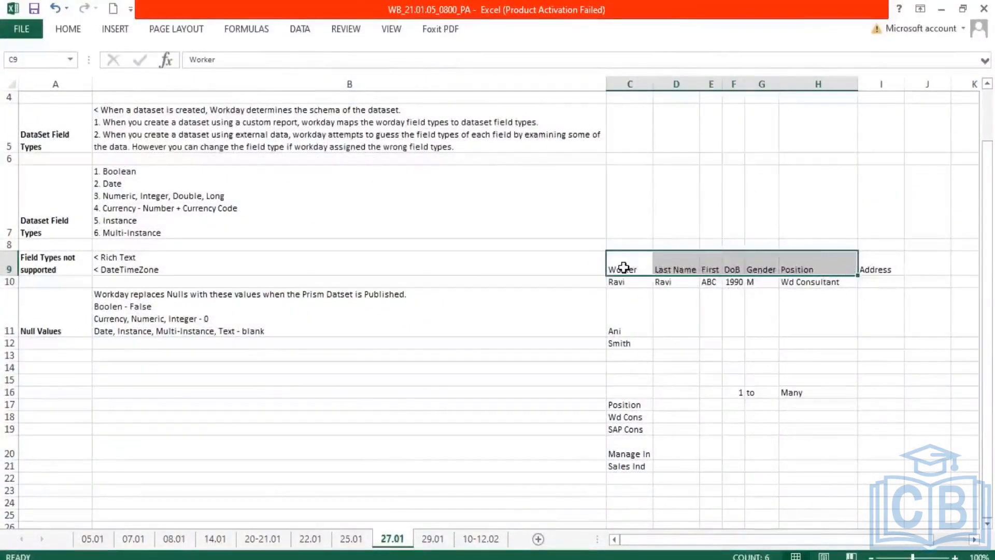
{"action": "left_click", "coordinate": [623, 267]}
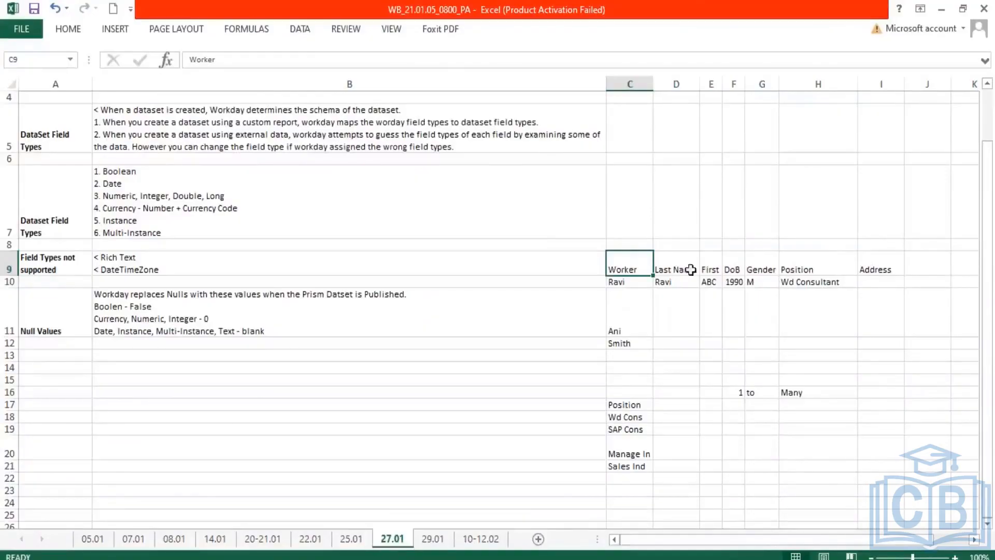
{"action": "left_click_drag", "start_coordinate": [667, 267], "coordinate": [816, 267]}
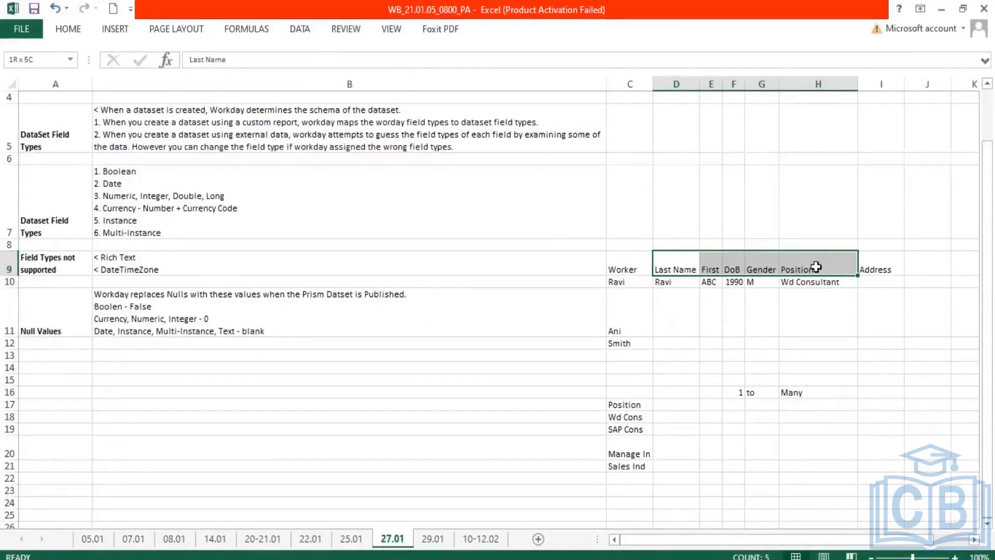
{"action": "left_click", "coordinate": [683, 268]}
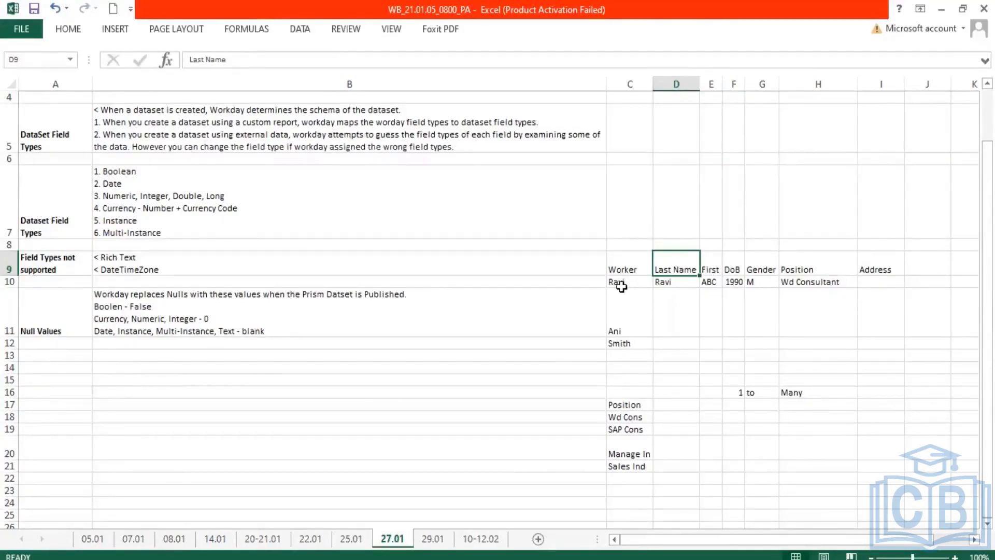
- Compare the sample worker records in rows 10 to 12 with the Worker object's field headings, highlighting each part
{"action": "left_click_drag", "start_coordinate": [620, 281], "coordinate": [831, 282]}
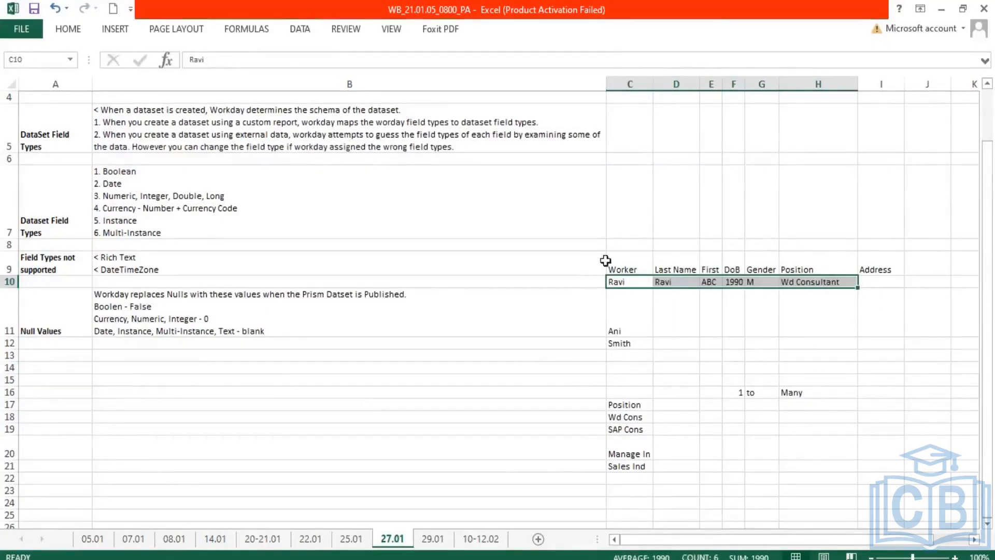
{"action": "left_click", "coordinate": [627, 256]}
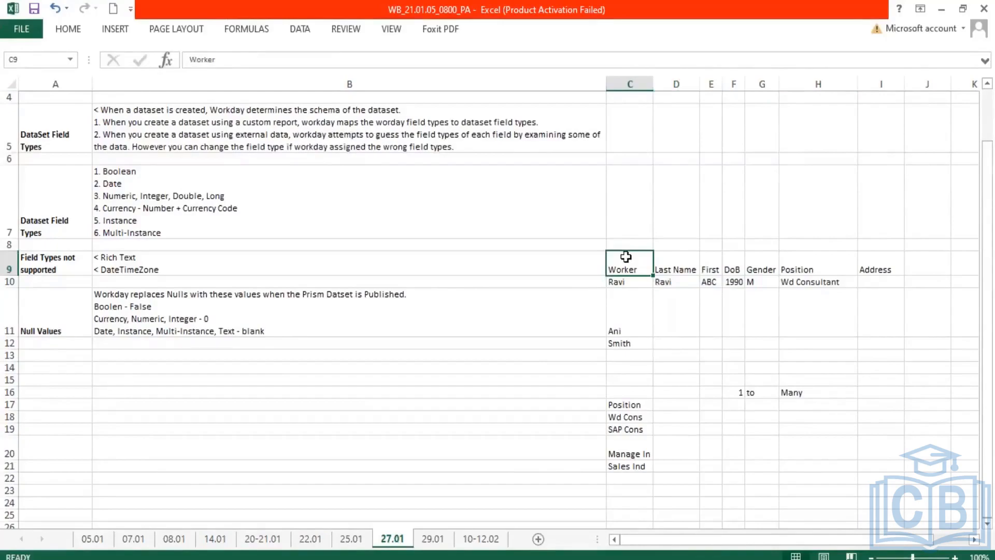
{"action": "left_click_drag", "start_coordinate": [674, 263], "coordinate": [885, 265]}
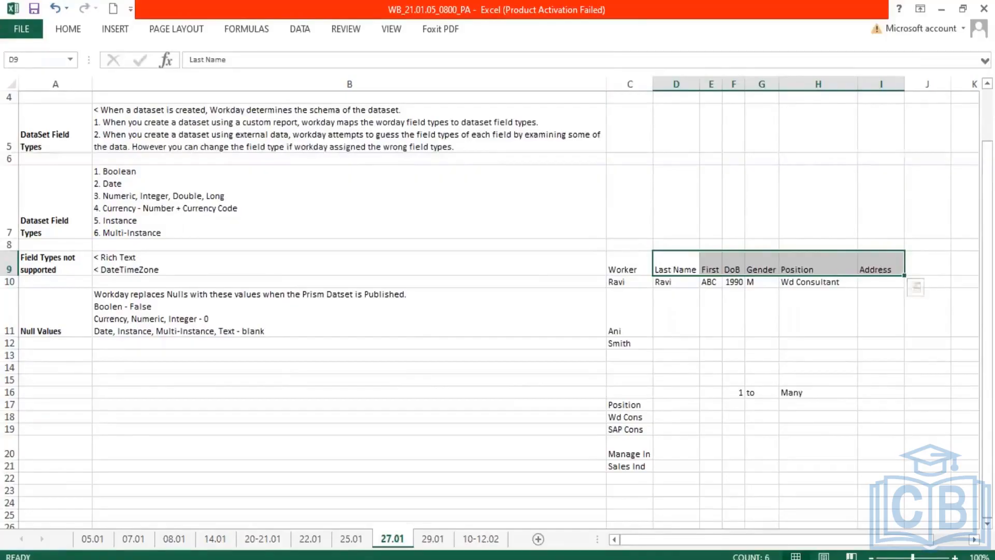
{"action": "left_click_drag", "start_coordinate": [611, 281], "coordinate": [889, 282]}
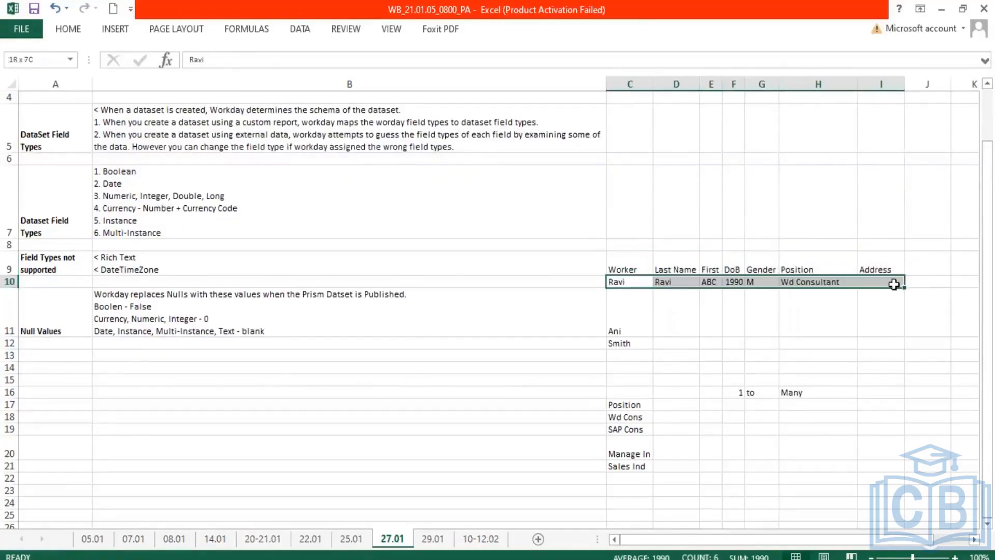
{"action": "left_click", "coordinate": [626, 280]}
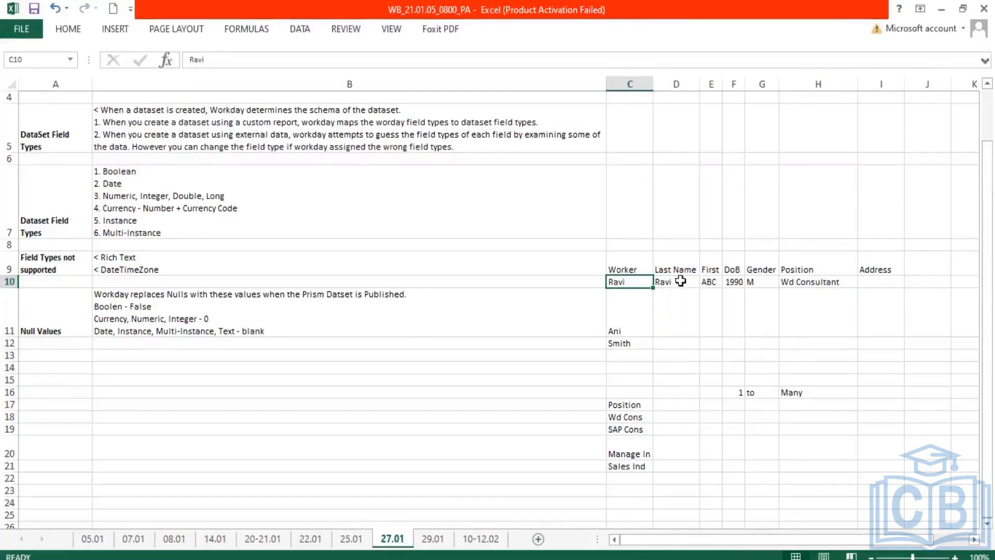
{"action": "left_click_drag", "start_coordinate": [679, 282], "coordinate": [885, 280]}
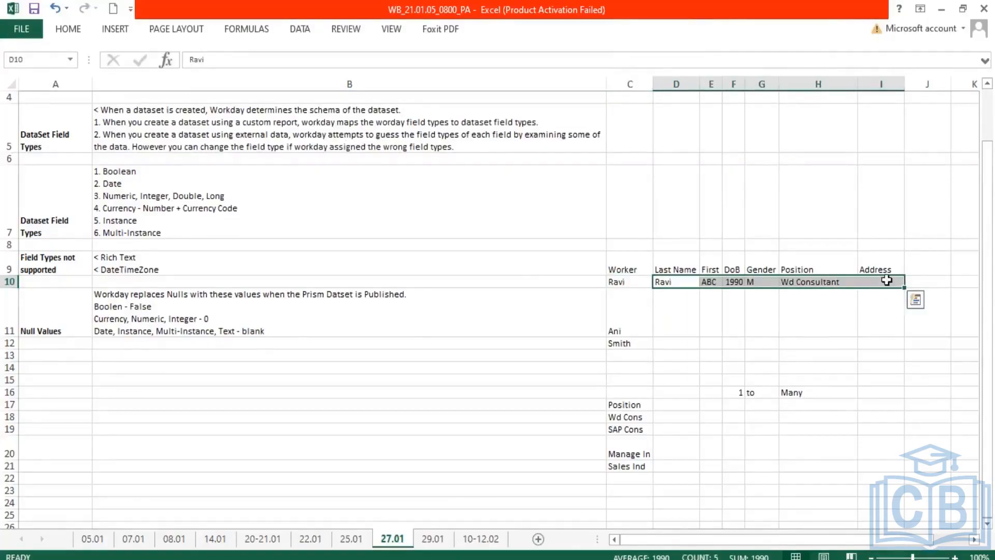
{"action": "left_click_drag", "start_coordinate": [627, 314], "coordinate": [619, 344]}
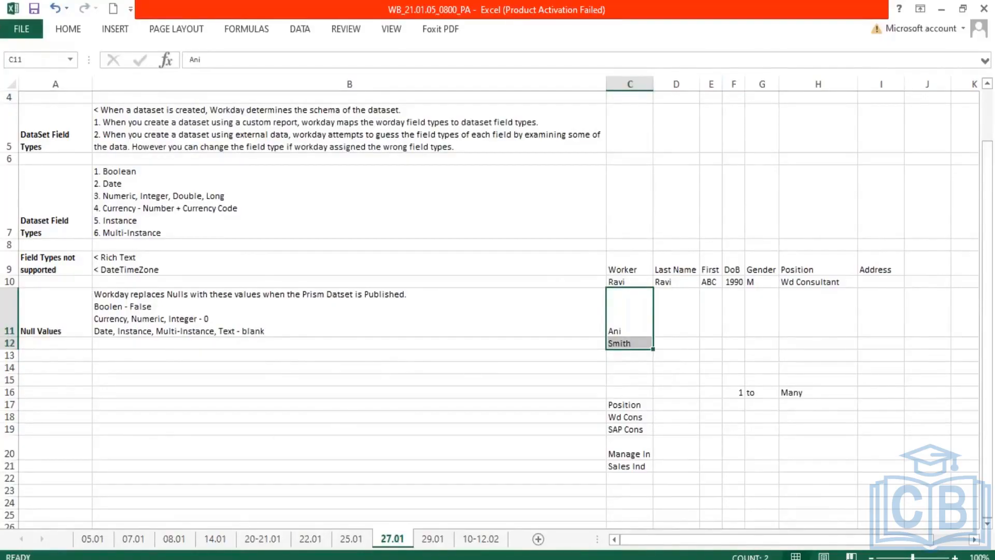
- Review the field types in cell B11 of the 10-12.02 sheet, and return to the country field list in the Workday discovery board
{"action": "left_click", "coordinate": [473, 539]}
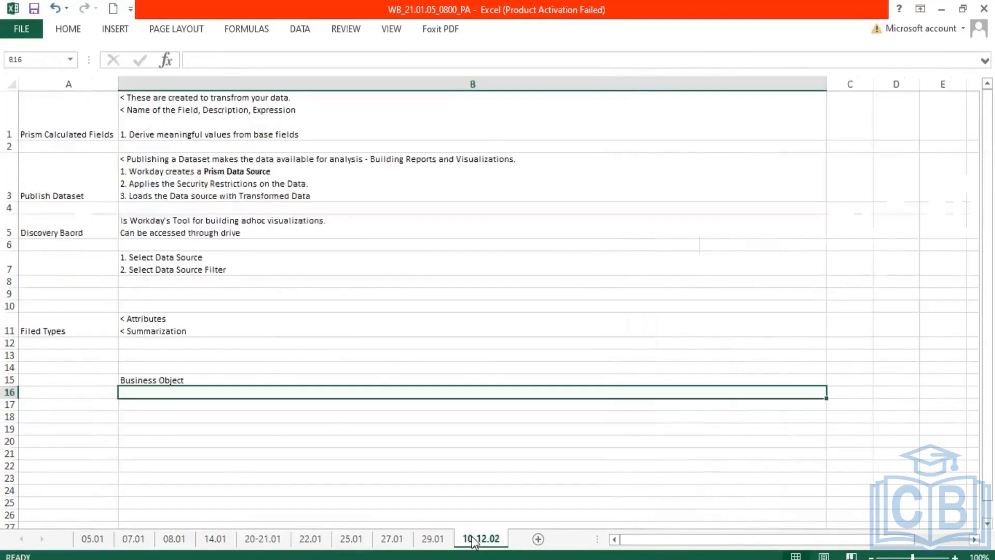
{"action": "double_click", "coordinate": [182, 318]}
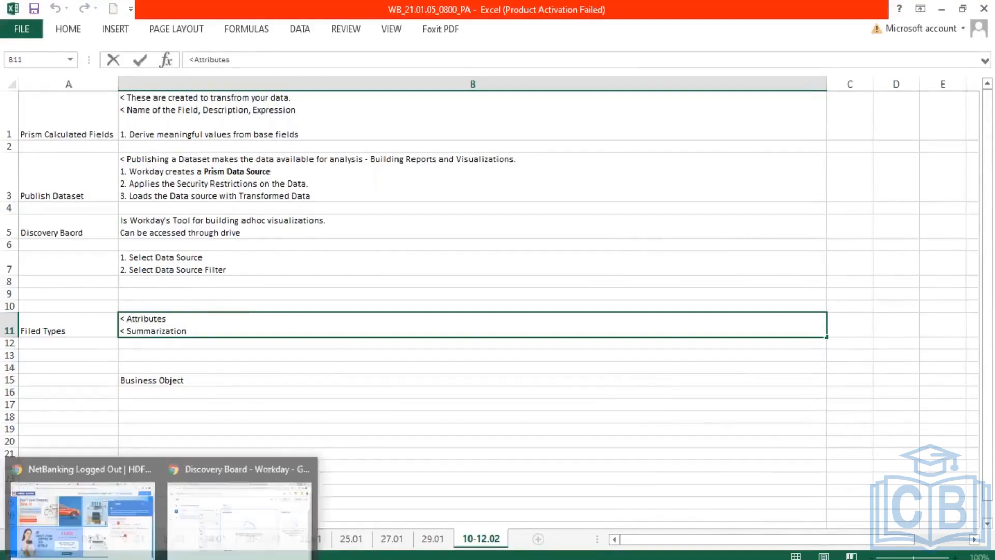
{"action": "left_click", "coordinate": [212, 484]}
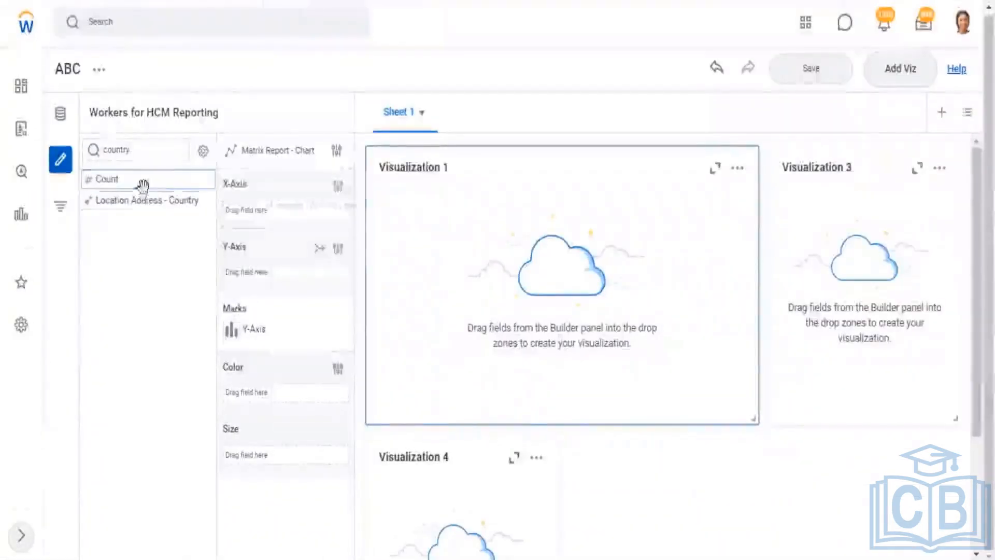
{"action": "mouse_move", "coordinate": [166, 199]}
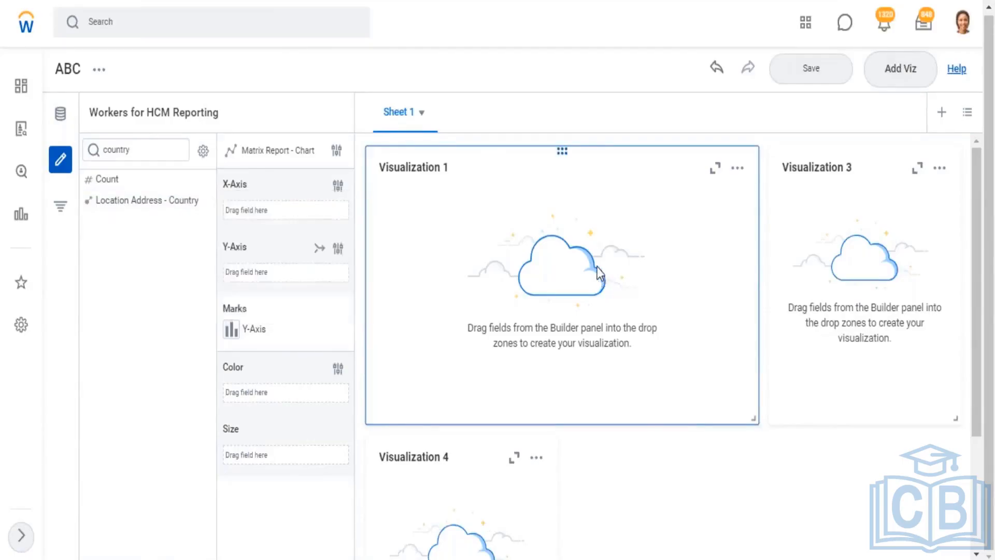
- Switch to the Excel notes and add "- Property of the BO" to the Attributes line in cell B11
{"action": "key", "text": "alt+Tab"}
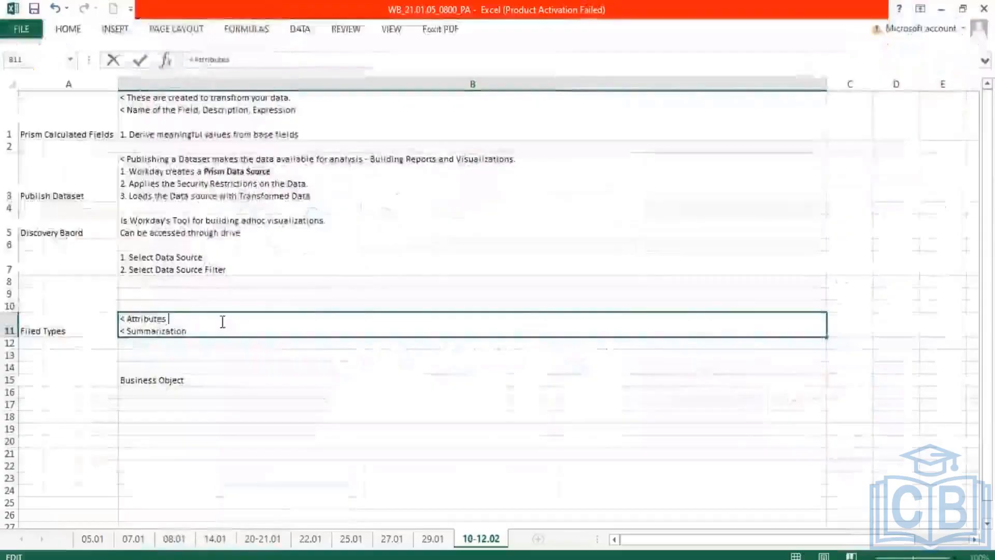
{"action": "type", "text": "Prope"}
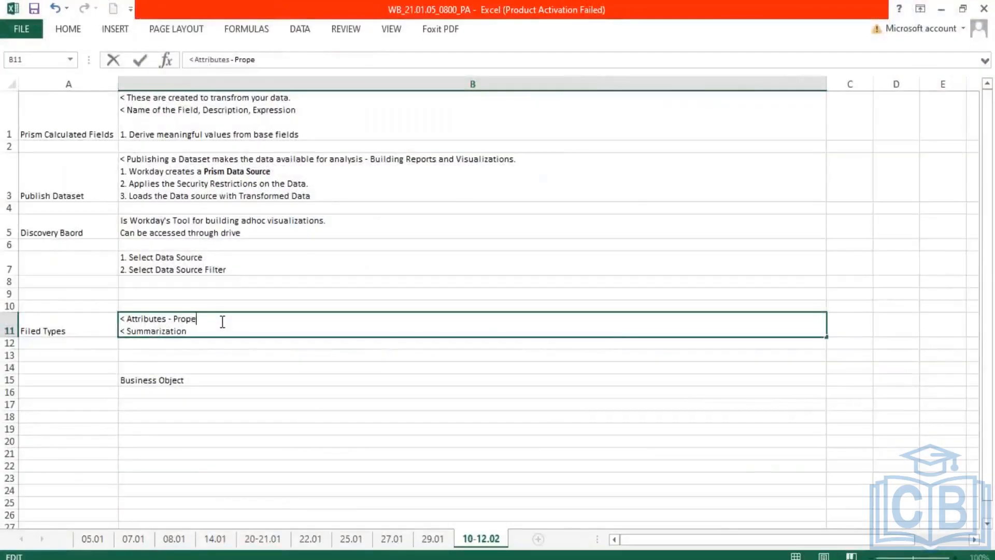
{"action": "type", "text": "rty of the BO"}
{"action": "key", "text": "Return"}
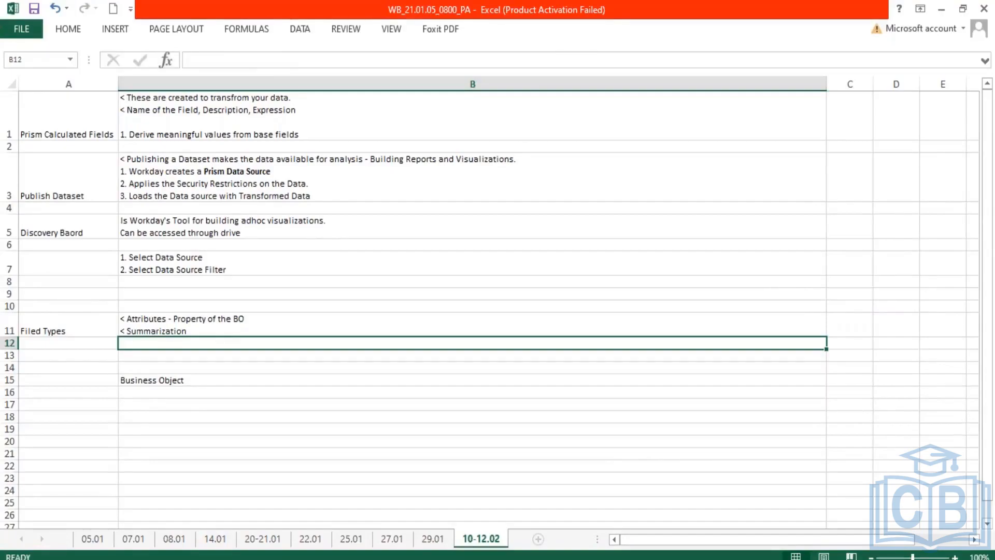
- Add "- Grouping Fields" to the Summarization line in cell B11
{"action": "left_click", "coordinate": [216, 328]}
{"action": "key", "text": "F2"}
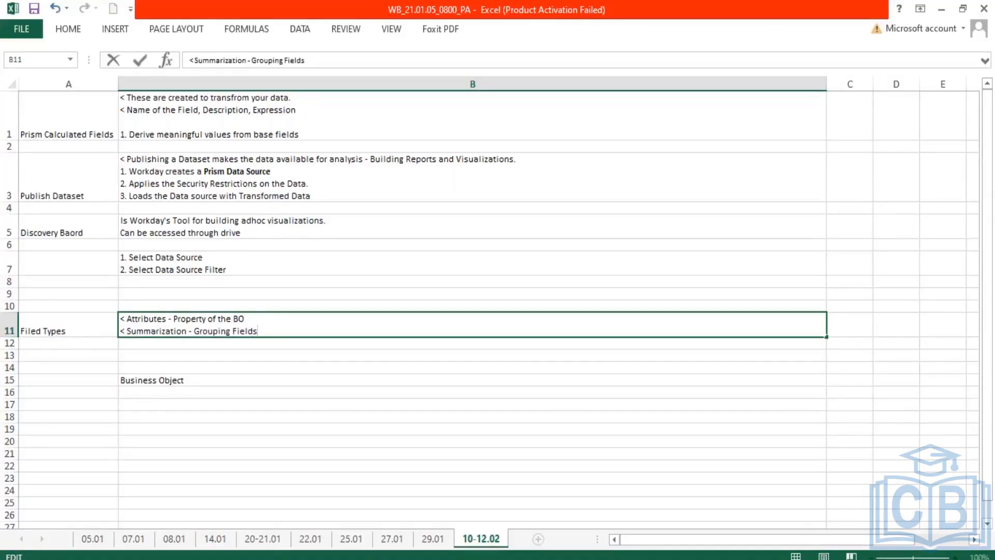
{"action": "key", "text": "Return"}
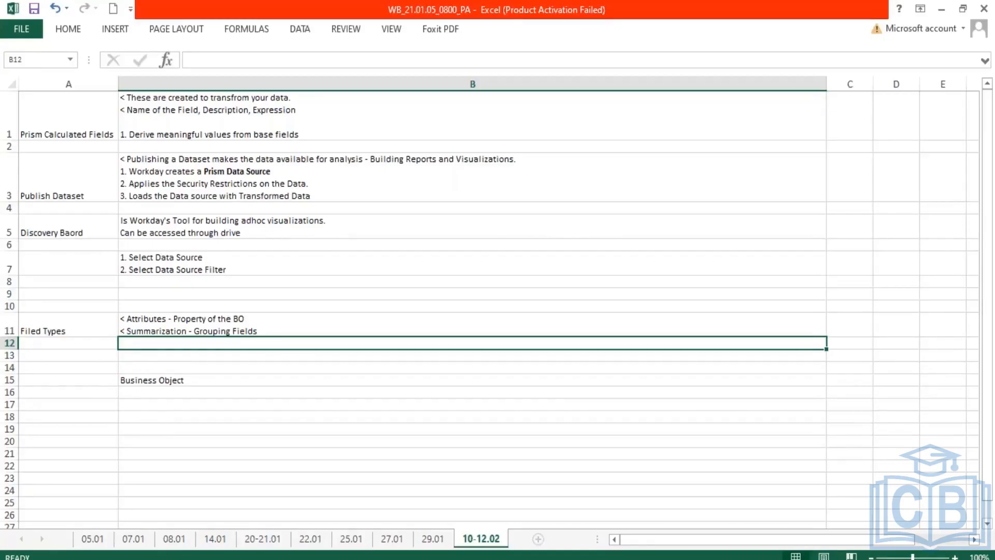
- Extend the Summarization line in cell B11 with ". These are automatically created by Workday for all Numeric and Currency Fields"
{"action": "left_click", "coordinate": [273, 327]}
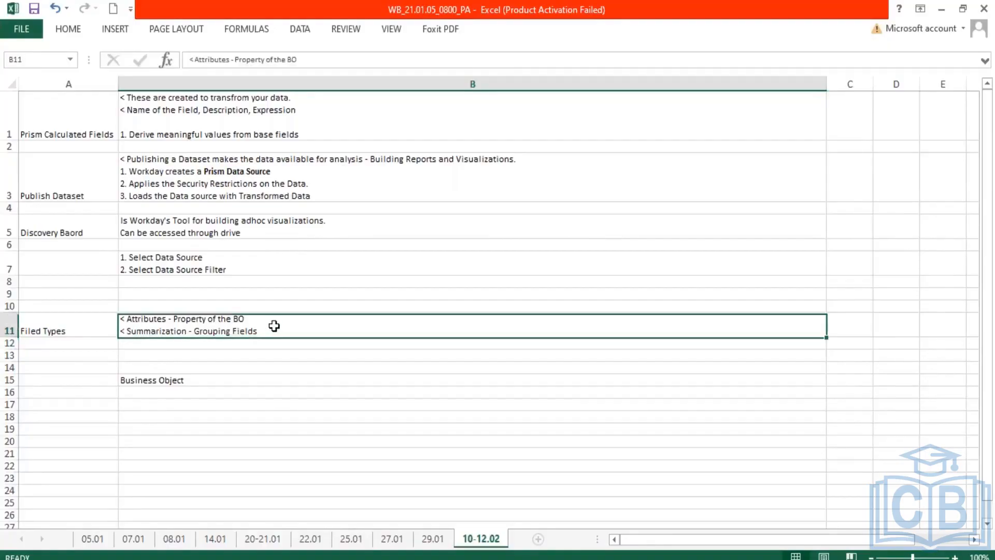
{"action": "key", "text": "Down"}
{"action": "key", "text": "Down"}
{"action": "key", "text": "Down"}
{"action": "left_click", "coordinate": [262, 328]}
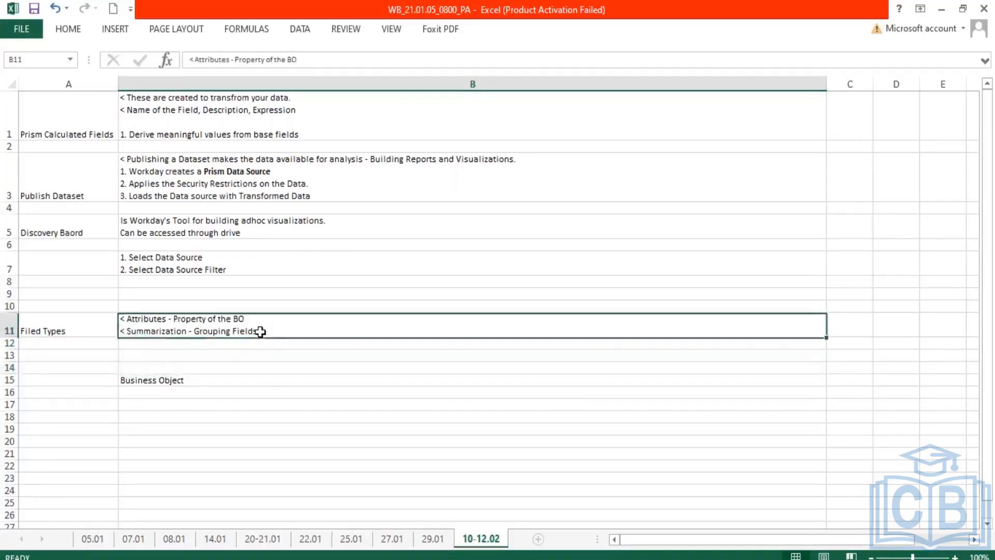
{"action": "double_click", "coordinate": [259, 331]}
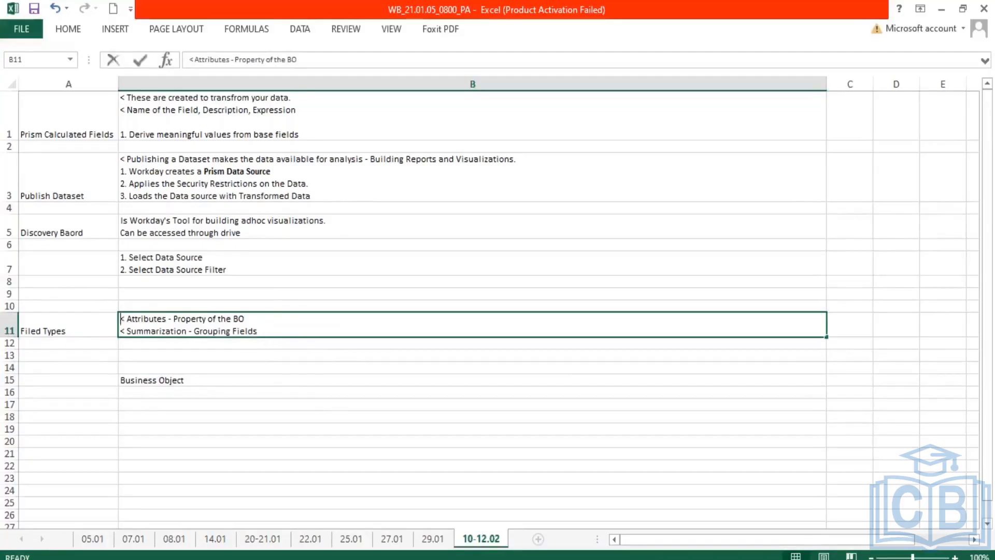
{"action": "type", "text": ". the"}
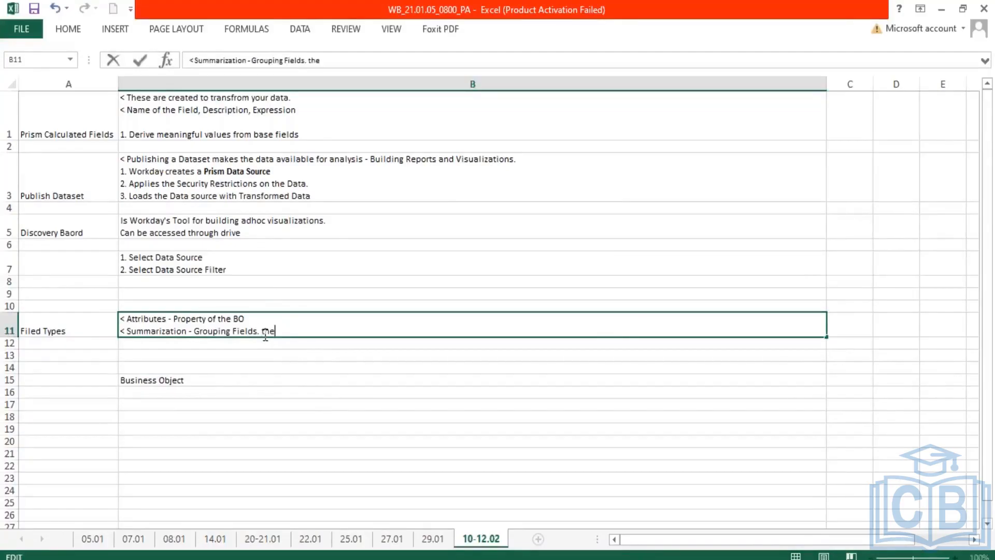
{"action": "type", "text": "se are"}
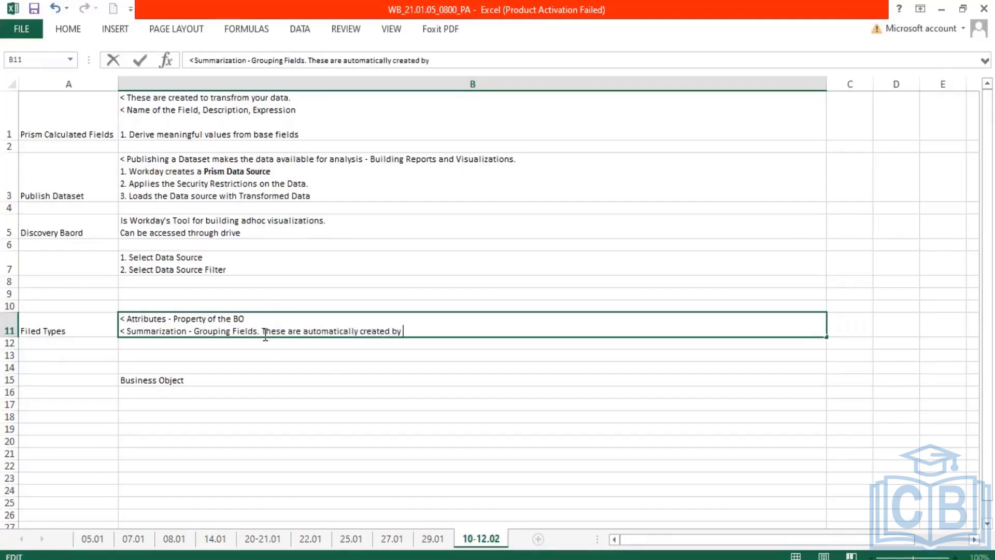
{"action": "type", "text": "Workday for all Numeric and Currency Fields"}
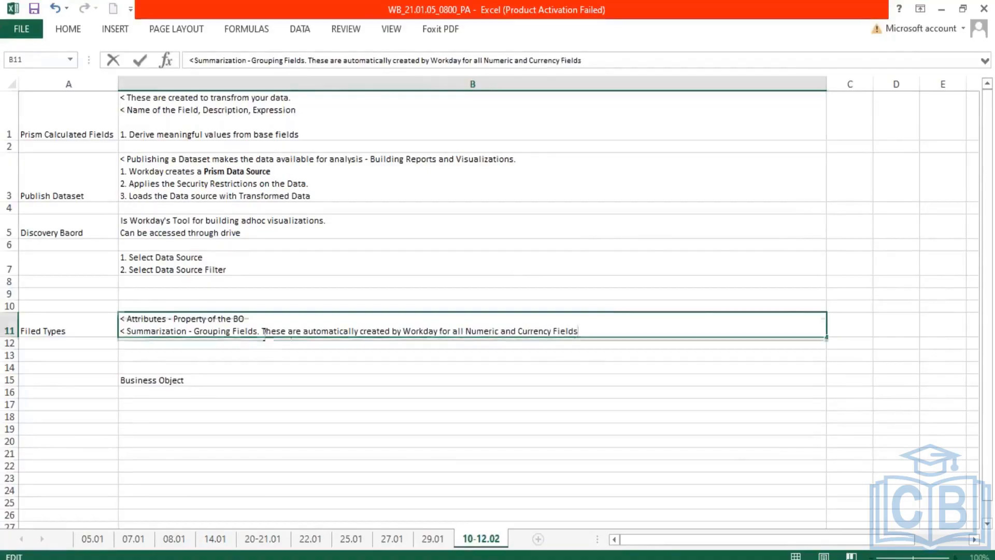
{"action": "key", "text": "Return"}
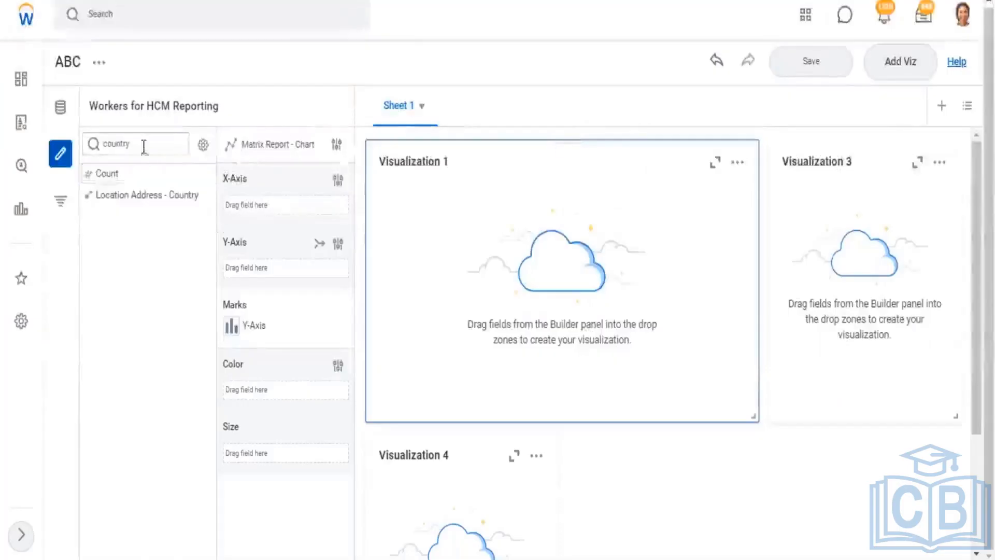
- In the Workday discovery board, clear the country filter from the field list and expand Basic Bio, Benefits Eligibility and Compensation
{"action": "left_click", "coordinate": [169, 143]}
{"action": "key", "text": "ctrl+a"}
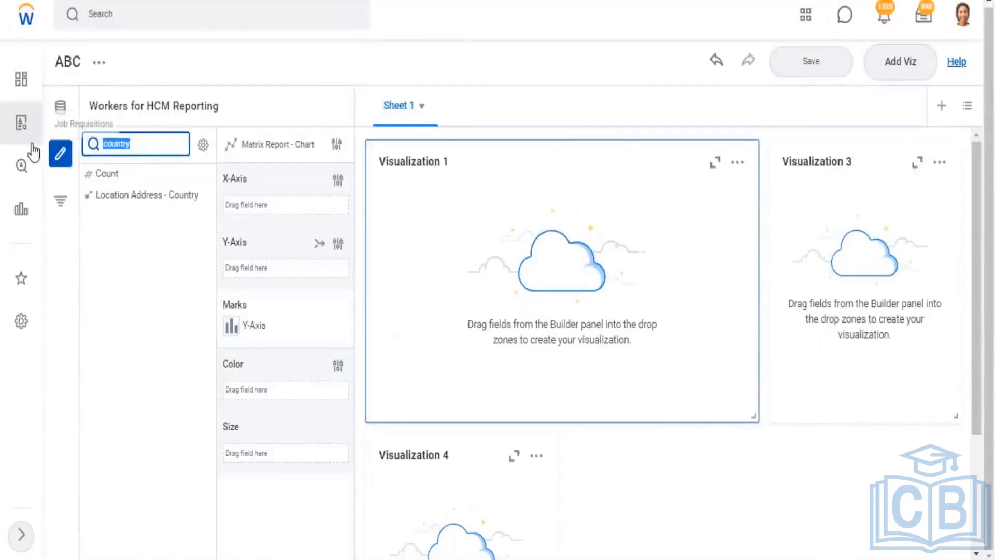
{"action": "key", "text": "BackSpace"}
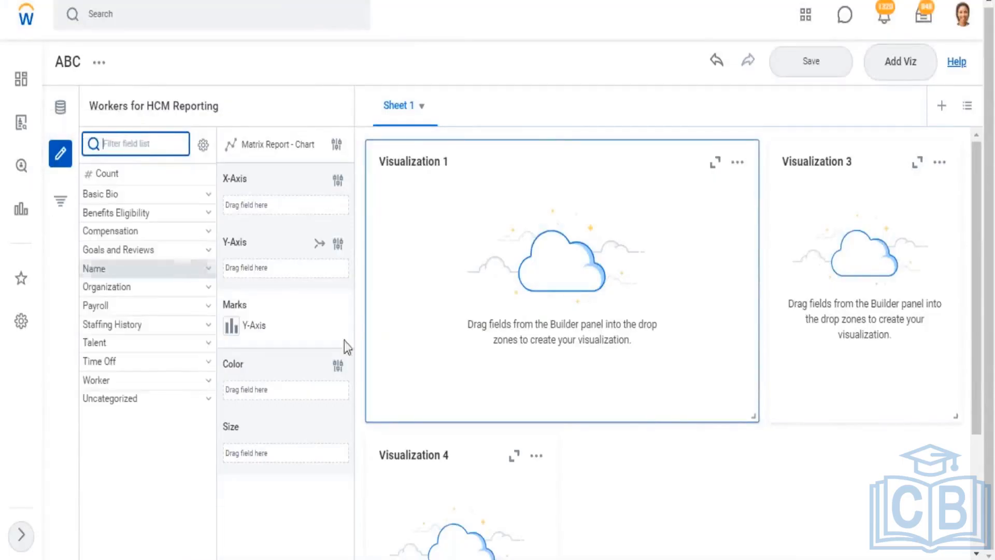
{"action": "left_click", "coordinate": [210, 196]}
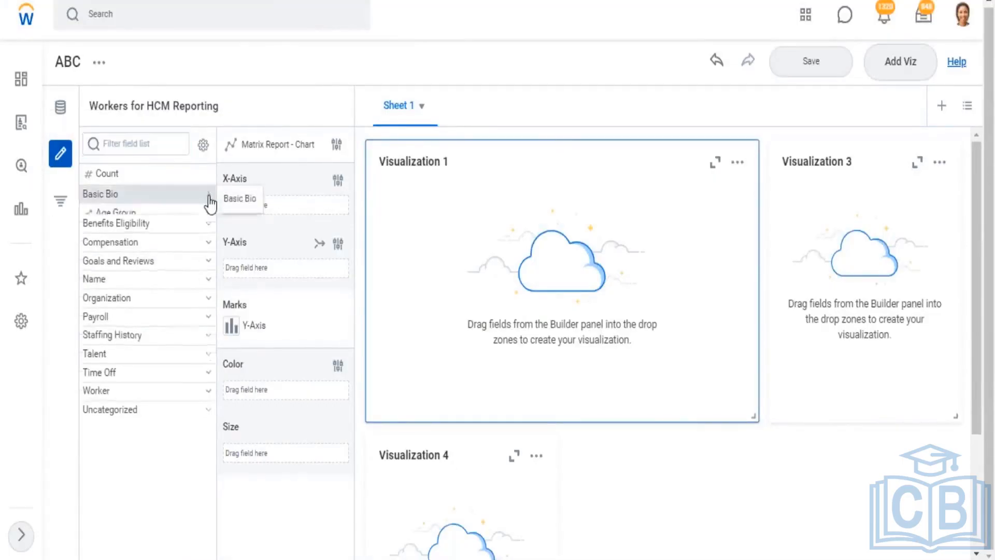
{"action": "mouse_move", "coordinate": [132, 213]}
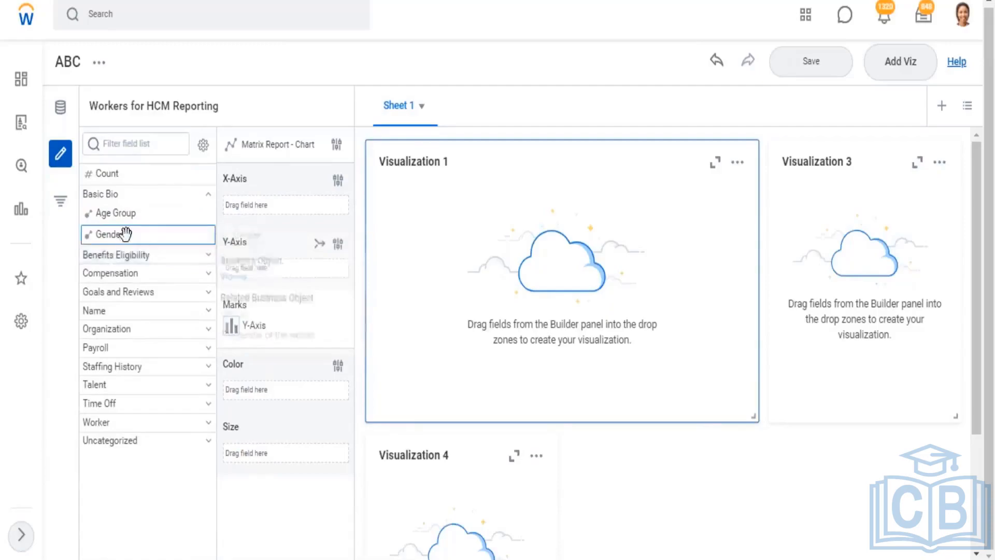
{"action": "left_click", "coordinate": [208, 257]}
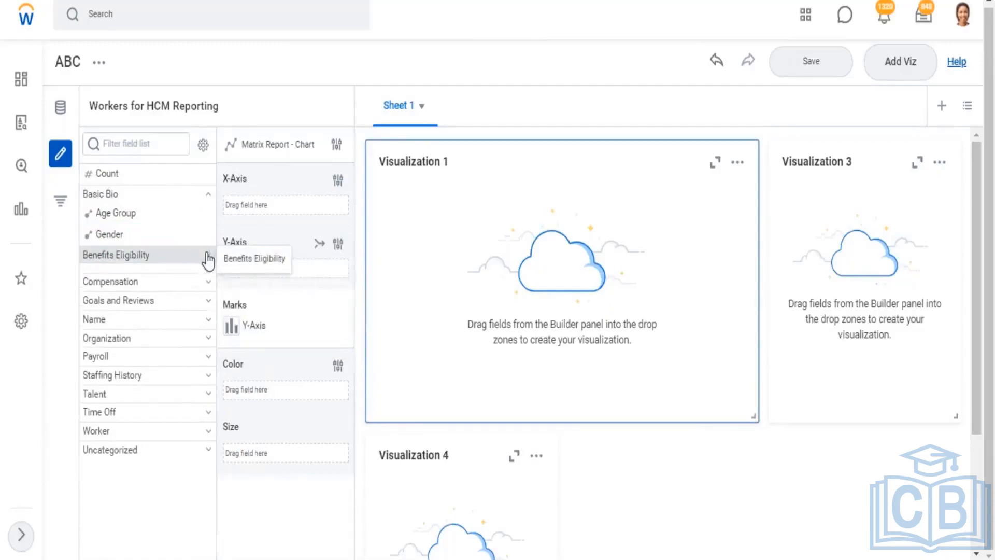
{"action": "mouse_move", "coordinate": [209, 299]}
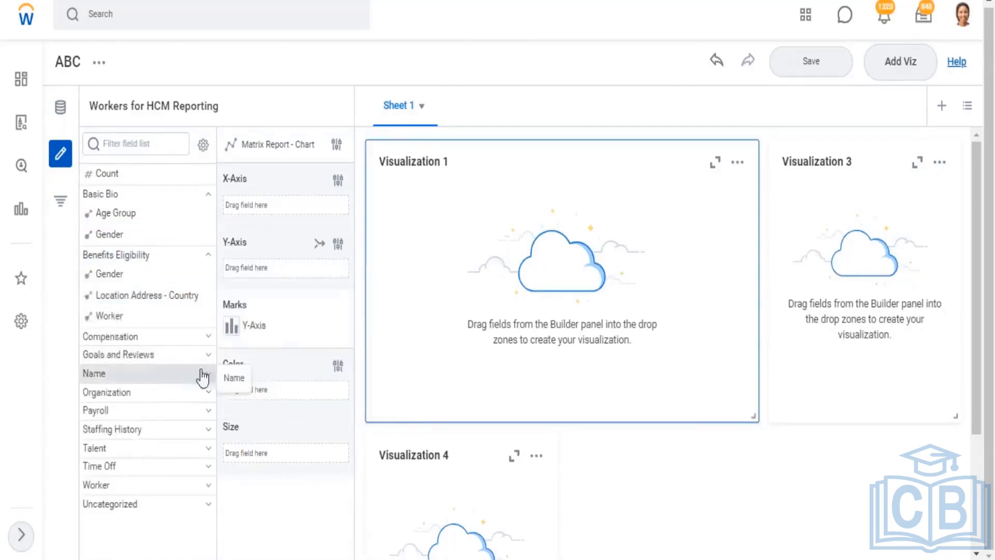
{"action": "left_click", "coordinate": [209, 338]}
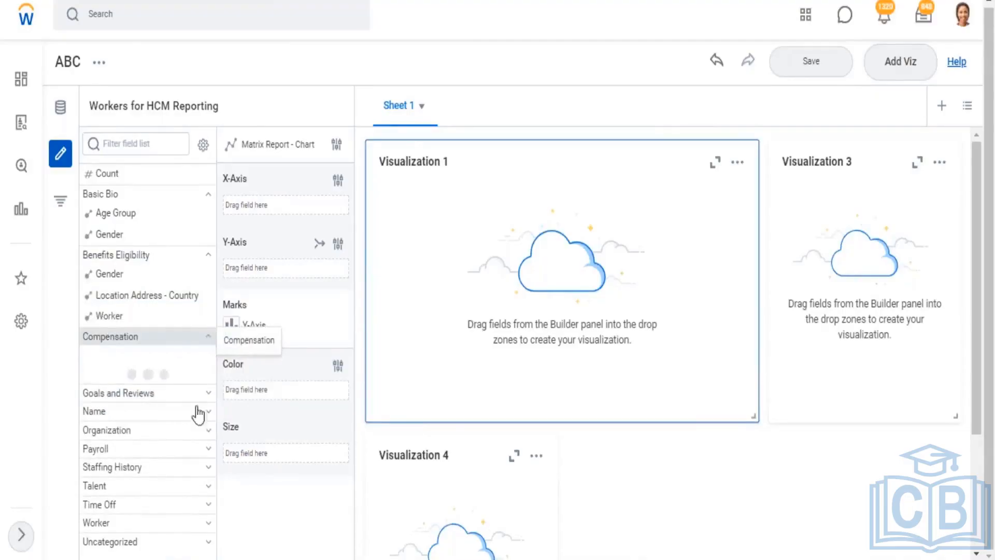
- Examine the Worker and Total Base Pay Annualized field details, and expand the pay field's SUM, AVG, MAX and MIN summarizations
{"action": "mouse_move", "coordinate": [113, 358]}
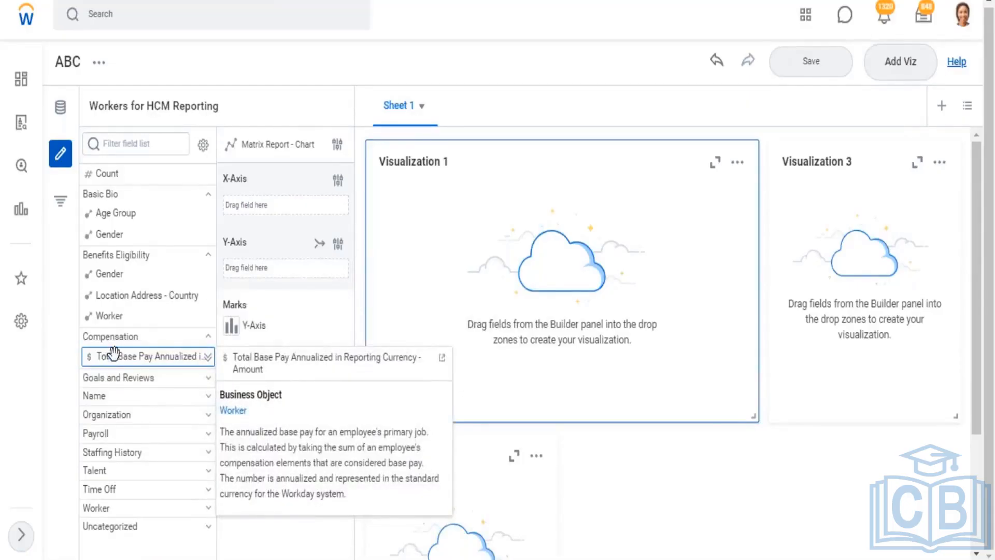
{"action": "mouse_move", "coordinate": [114, 316]}
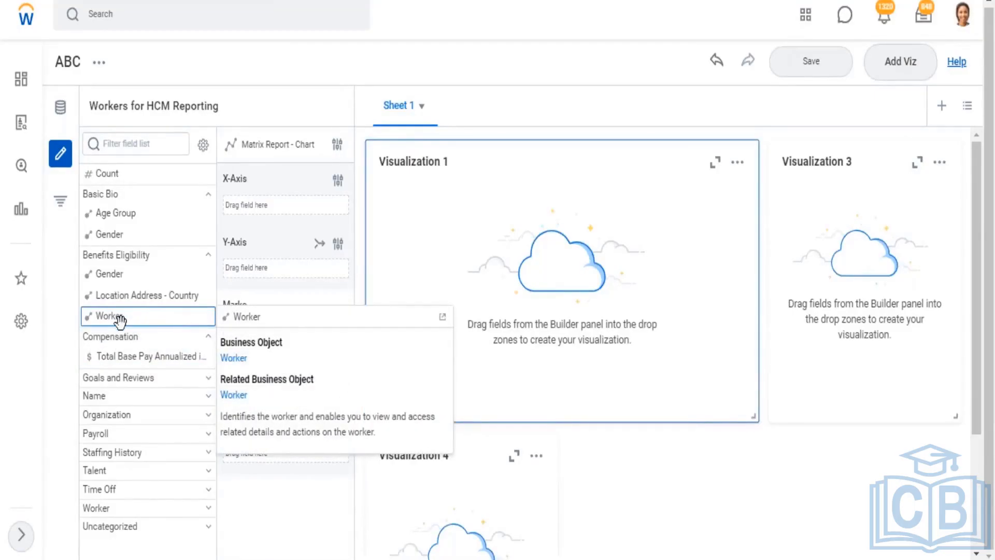
{"action": "mouse_move", "coordinate": [146, 356]}
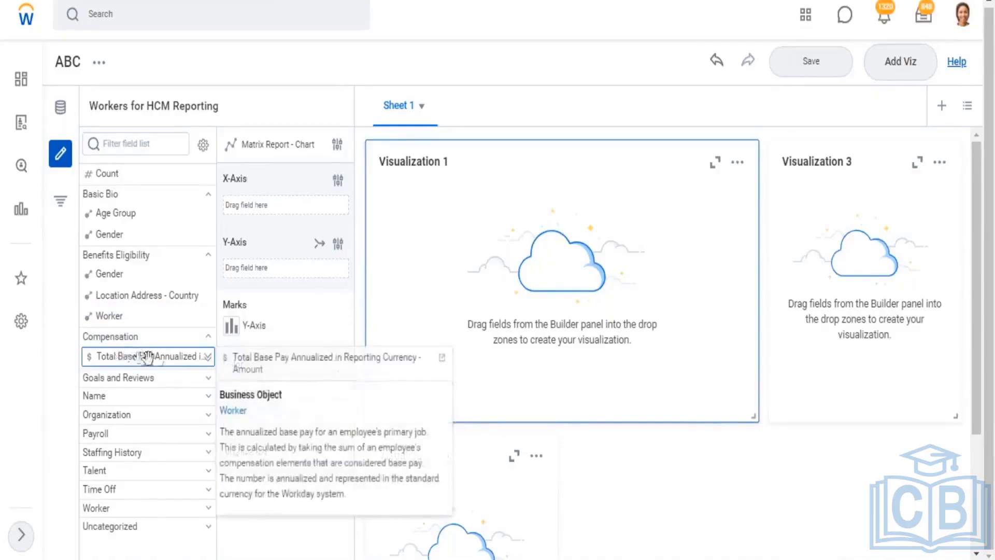
{"action": "left_click", "coordinate": [208, 357]}
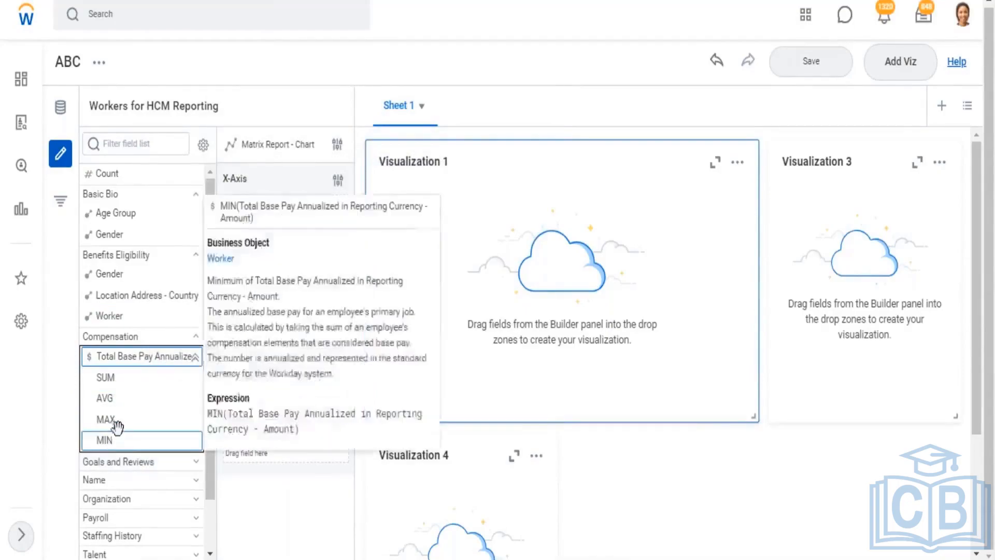
{"action": "mouse_move", "coordinate": [116, 421]}
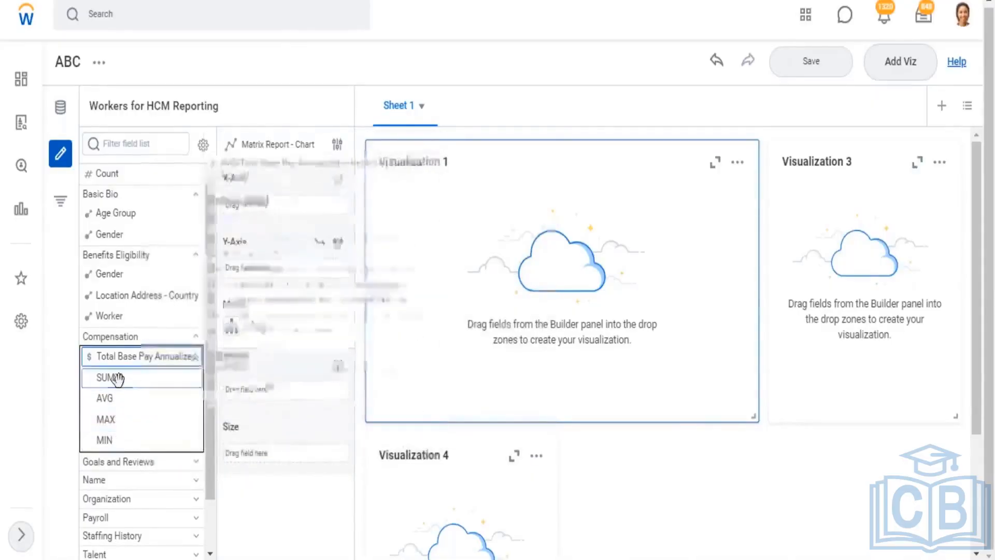
{"action": "mouse_move", "coordinate": [120, 397]}
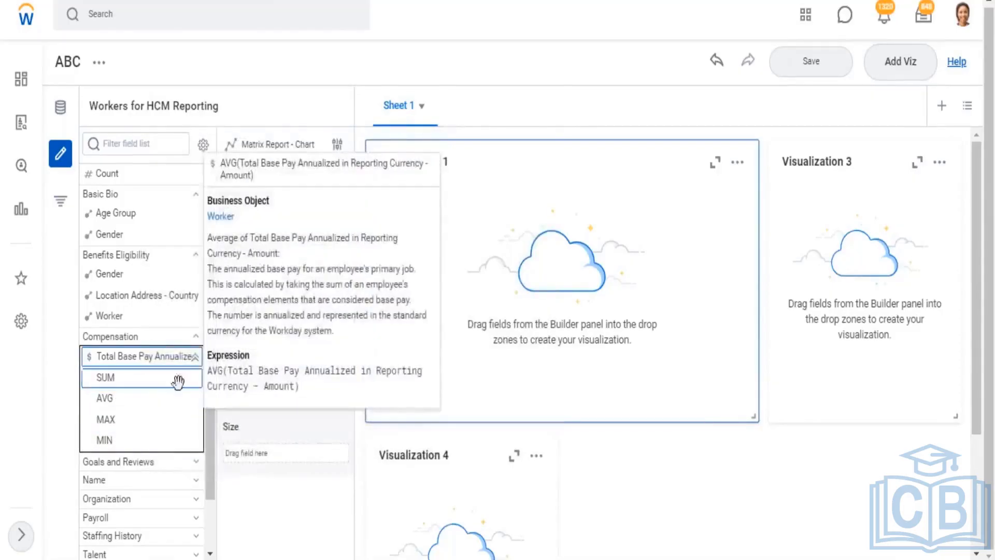
{"action": "left_click", "coordinate": [195, 356]}
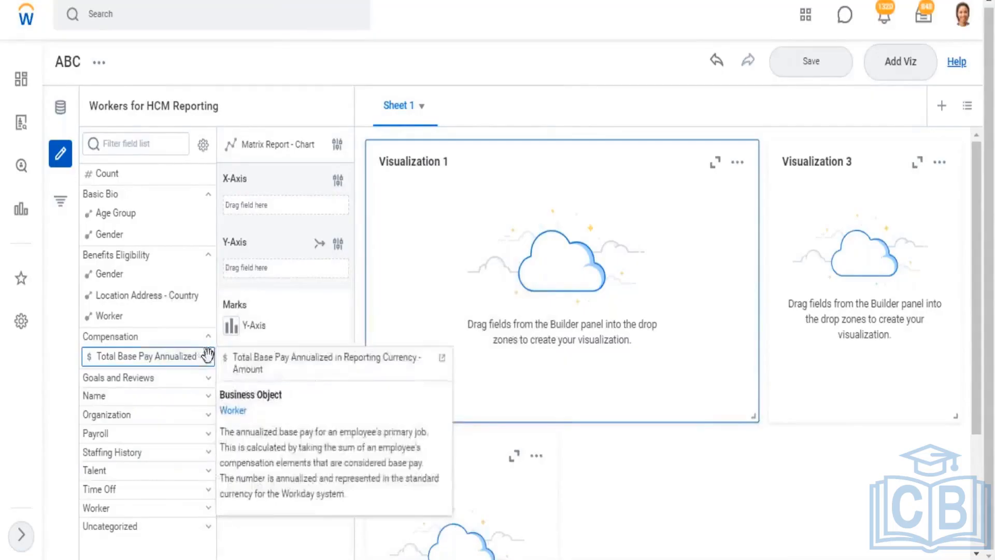
{"action": "left_click", "coordinate": [209, 357]}
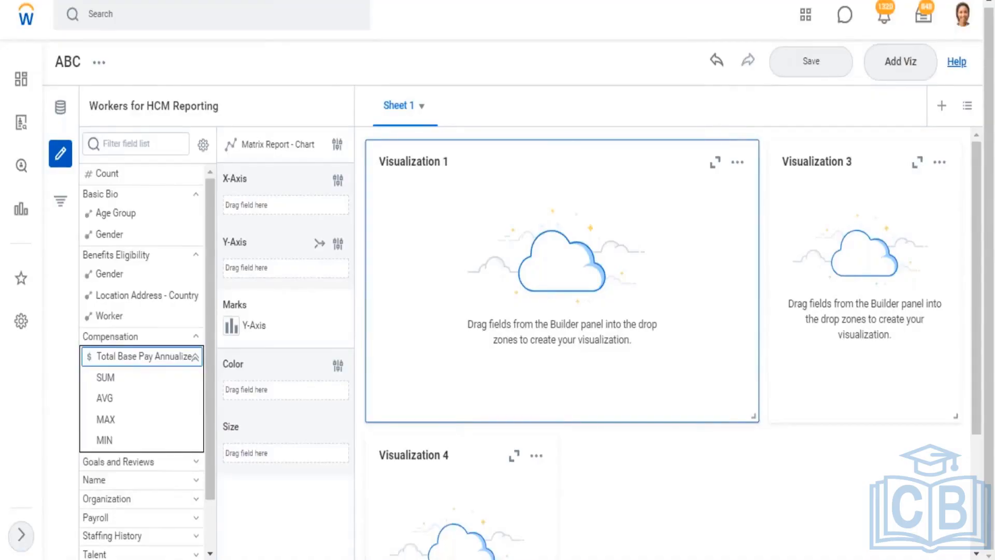
- Open the 27.01 sheet in the Excel notes and review the null values in B11 and dataset field types in B7, highlighting the text
{"action": "mouse_move", "coordinate": [243, 559]}
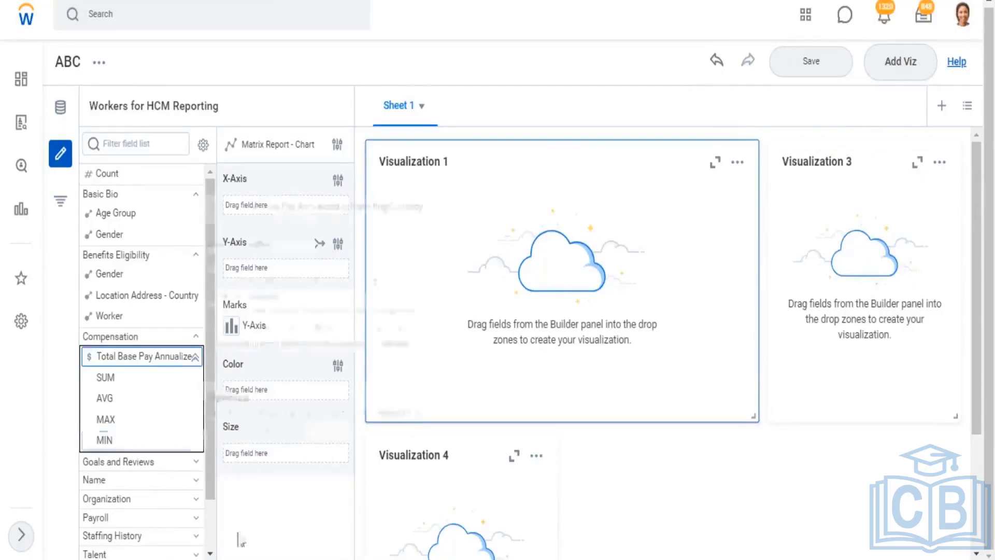
{"action": "left_click", "coordinate": [242, 558]}
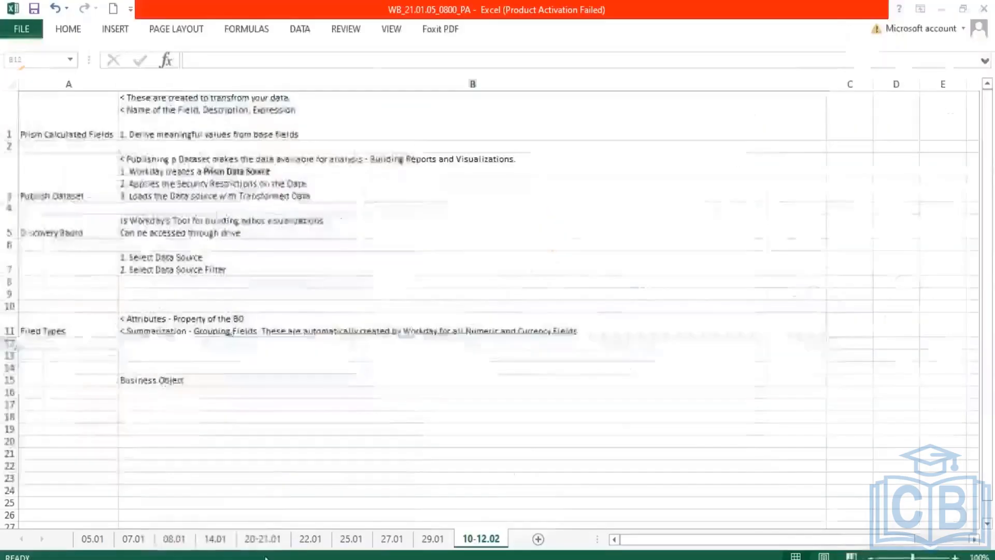
{"action": "left_click", "coordinate": [386, 539]}
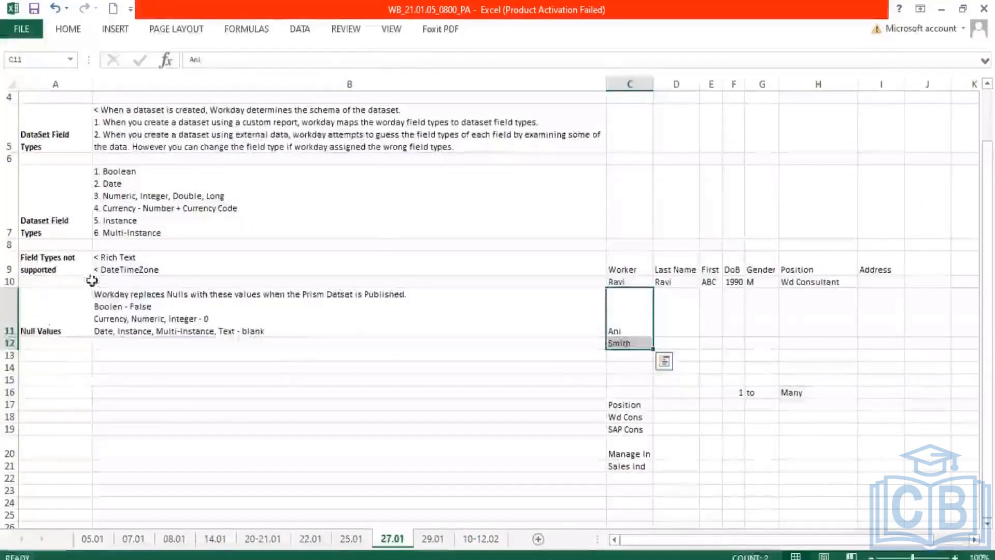
{"action": "double_click", "coordinate": [158, 307]}
{"action": "left_click_drag", "start_coordinate": [275, 333], "coordinate": [125, 311]}
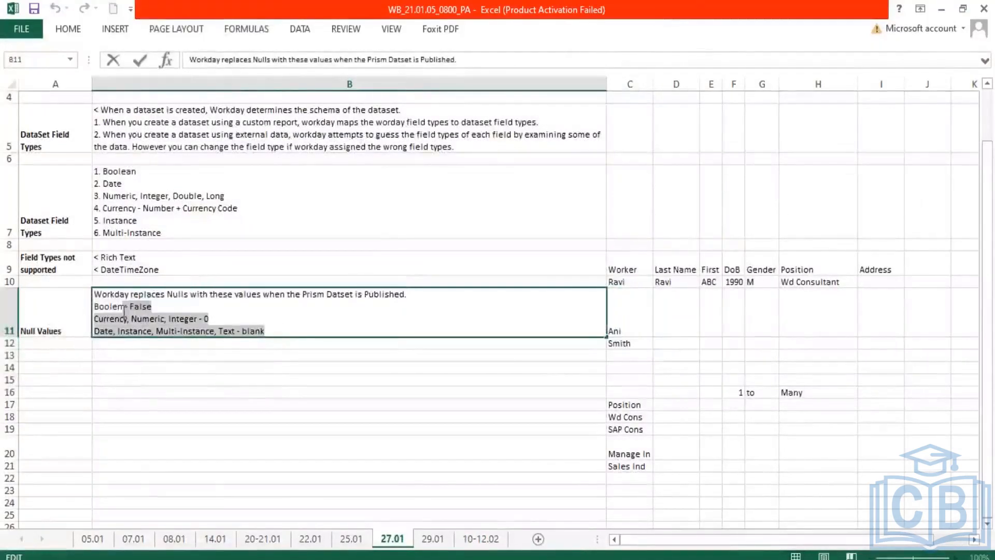
{"action": "double_click", "coordinate": [260, 220]}
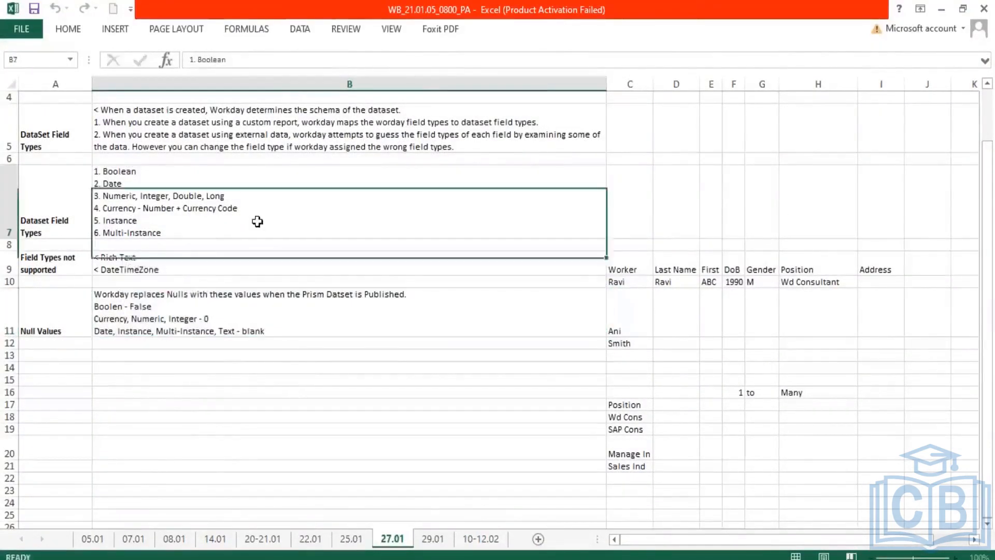
{"action": "left_click_drag", "start_coordinate": [261, 223], "coordinate": [99, 171]}
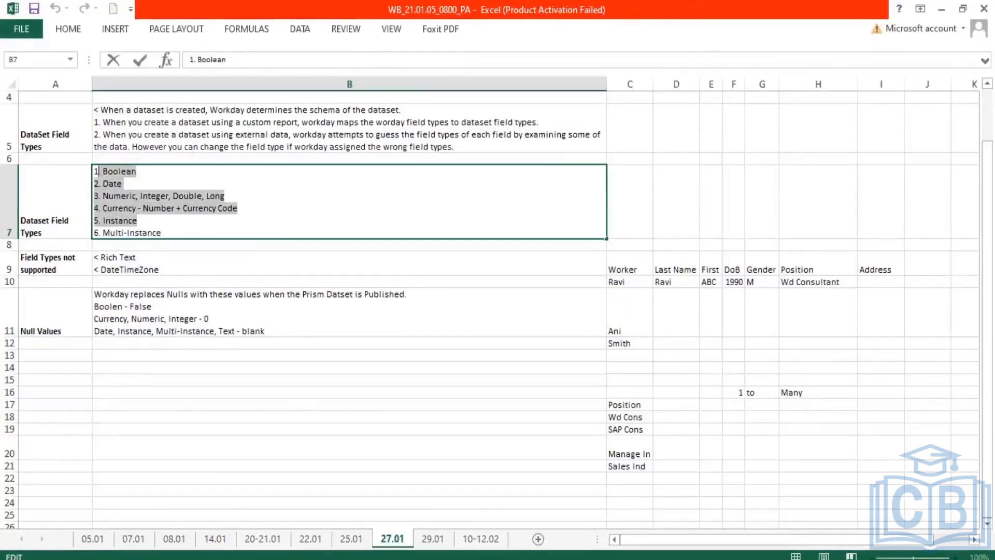
- Return to the Workday discovery board and compare the Total Base Pay Annualized currency field with the Basic Bio fields
{"action": "left_click", "coordinate": [161, 559]}
{"action": "left_click", "coordinate": [222, 518]}
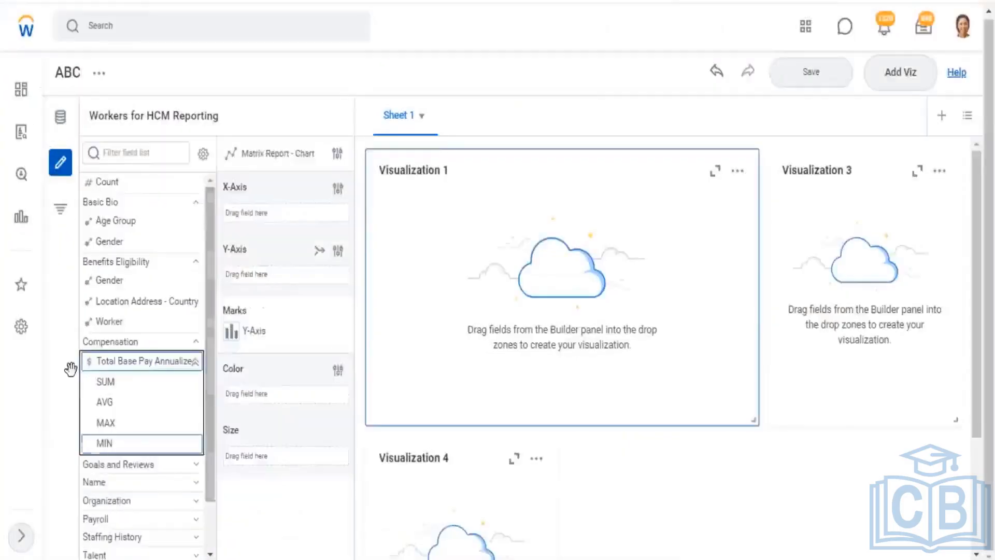
{"action": "mouse_move", "coordinate": [89, 365]}
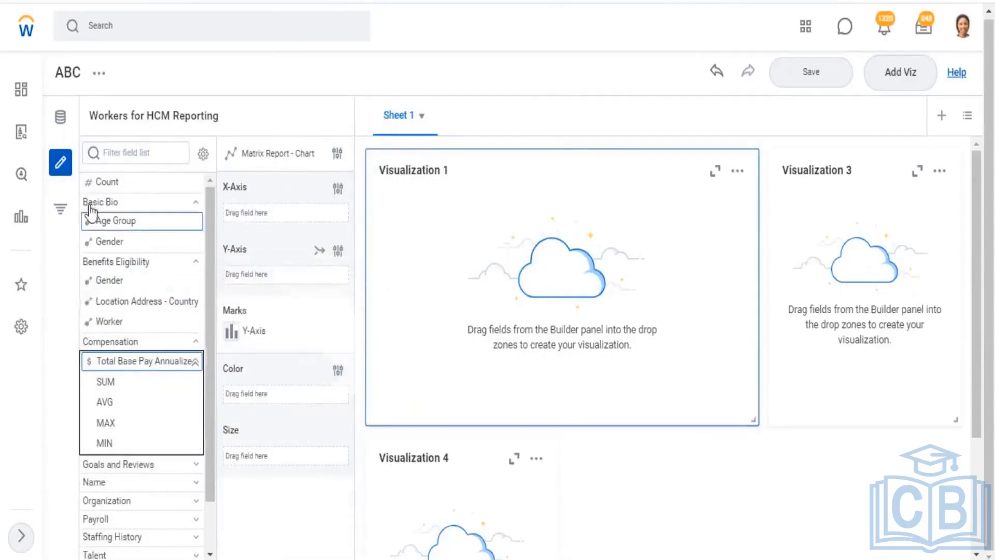
- Expand the Goals and Reviews, Name and Organization categories in the field list to view their fields
{"action": "mouse_move", "coordinate": [87, 186]}
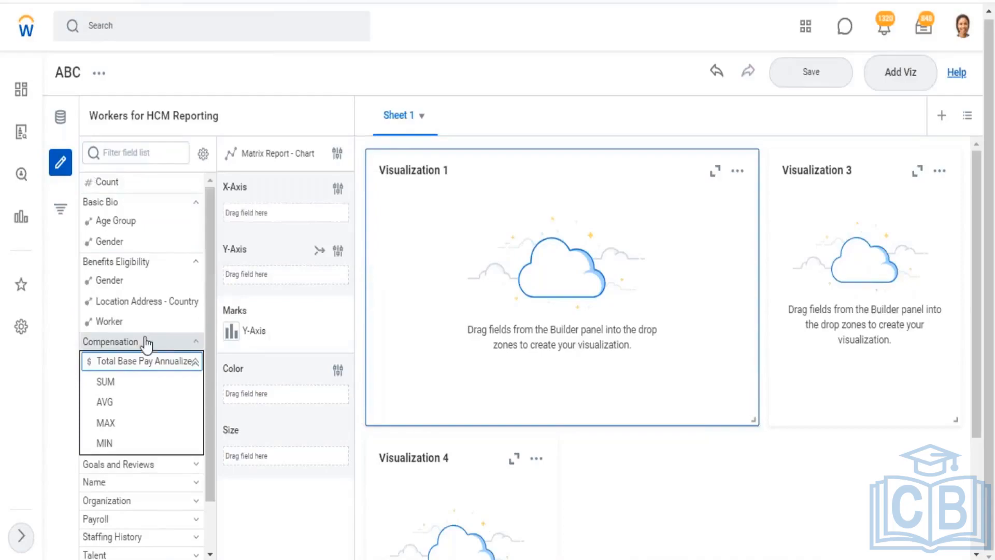
{"action": "scroll", "coordinate": [145, 345], "scroll_direction": "down", "scroll_amount": 1}
{"action": "left_click", "coordinate": [192, 403]}
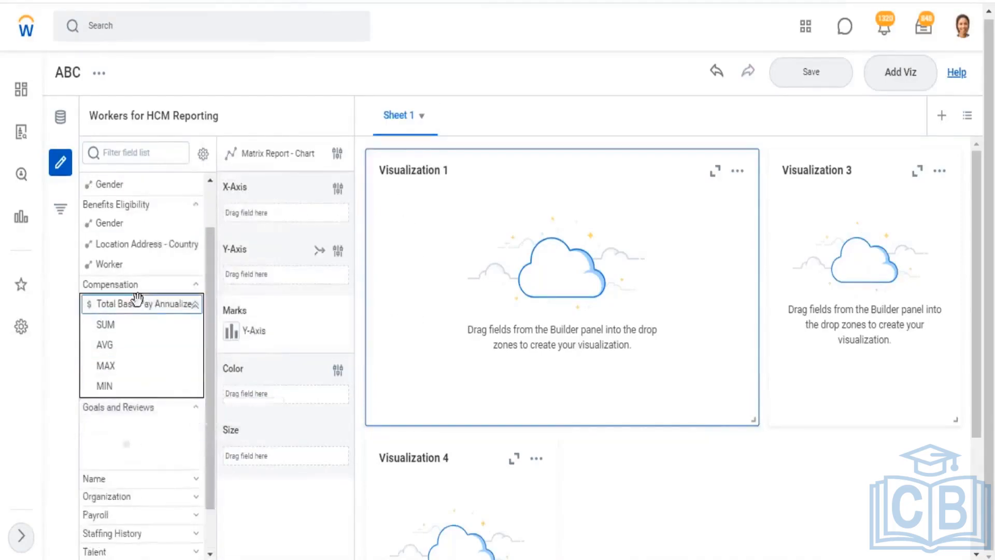
{"action": "scroll", "coordinate": [145, 303], "scroll_direction": "down", "scroll_amount": 1}
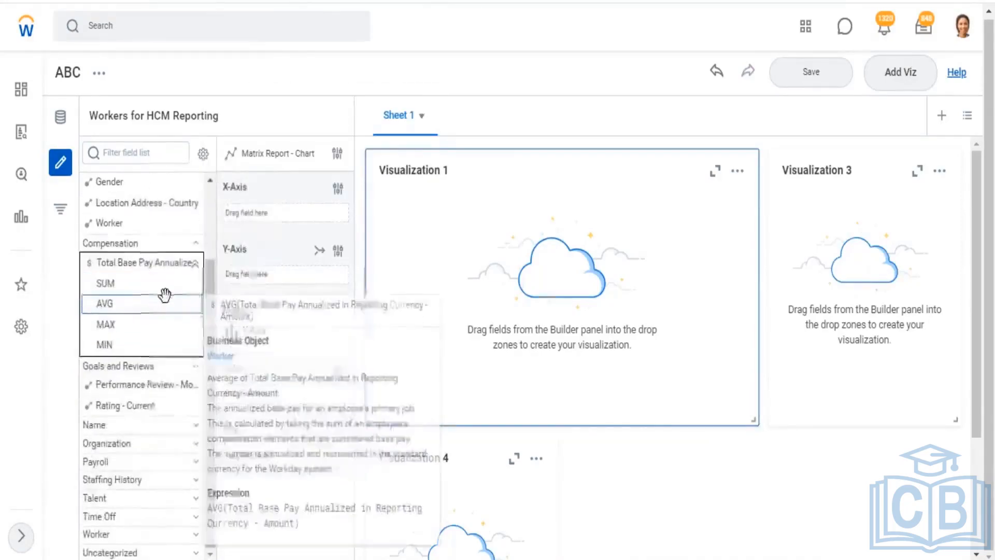
{"action": "left_click", "coordinate": [196, 427]}
{"action": "scroll", "coordinate": [152, 359], "scroll_direction": "down", "scroll_amount": 1}
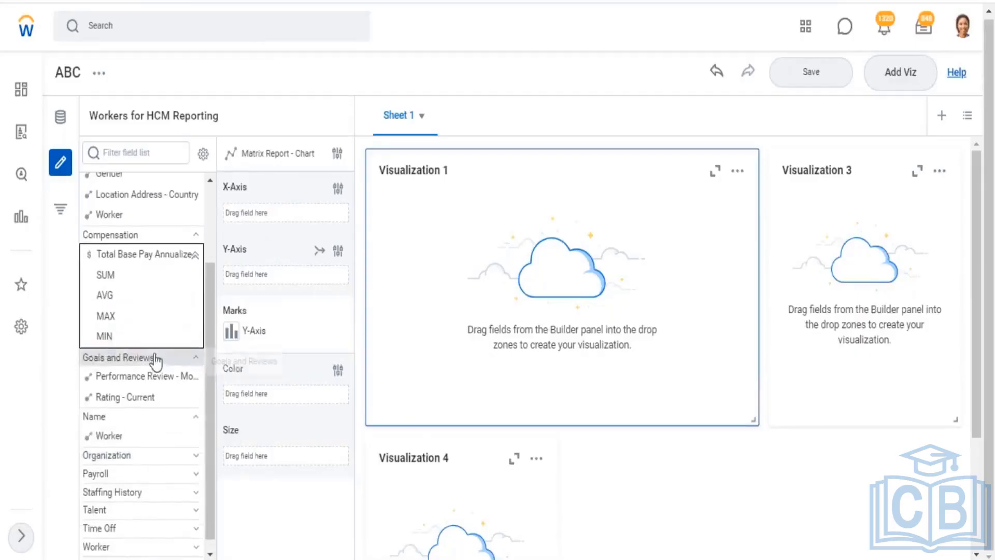
{"action": "scroll", "coordinate": [153, 360], "scroll_direction": "down", "scroll_amount": 1}
{"action": "left_click", "coordinate": [199, 446]}
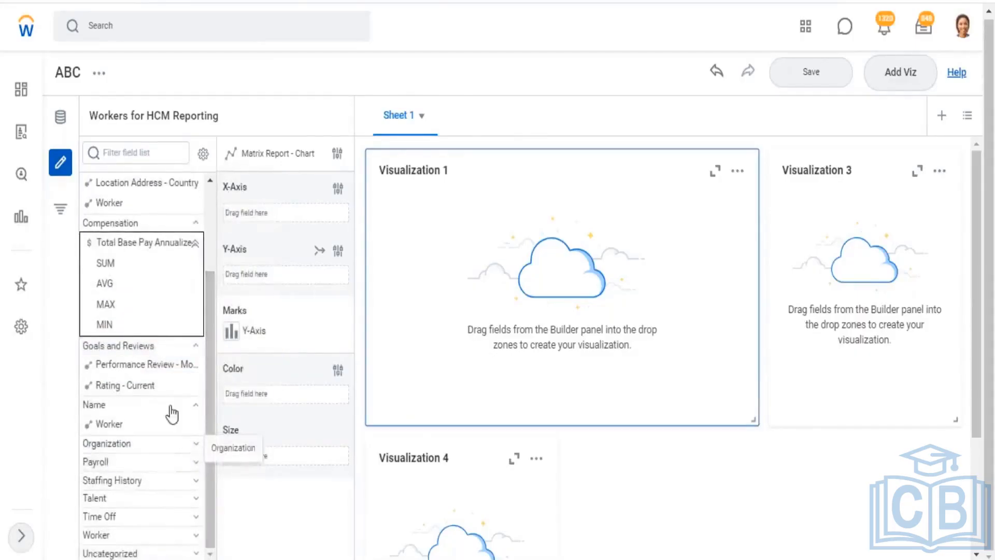
{"action": "scroll", "coordinate": [171, 404], "scroll_direction": "down", "scroll_amount": 1}
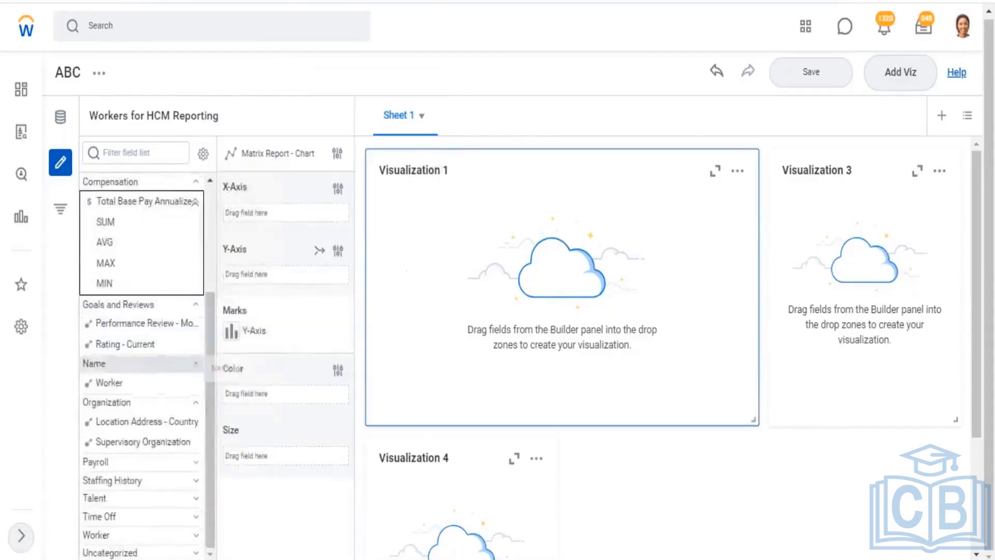
- Expand the Payroll, Staffing History, Talent, Time Off, Worker and Uncategorized categories and look through their fields
{"action": "left_click", "coordinate": [196, 461]}
{"action": "scroll", "coordinate": [192, 446], "scroll_direction": "down", "scroll_amount": 1}
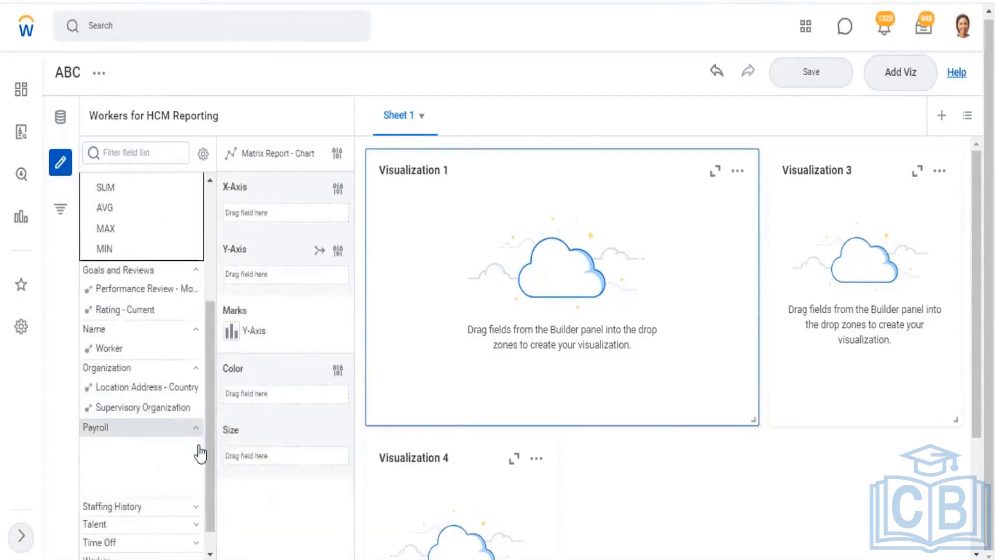
{"action": "left_click", "coordinate": [196, 482]}
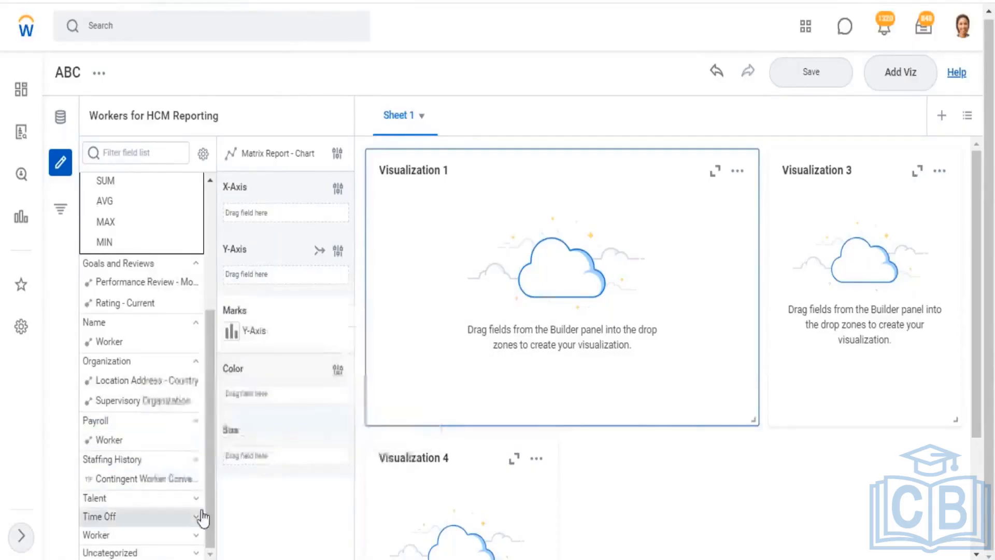
{"action": "left_click", "coordinate": [196, 498]}
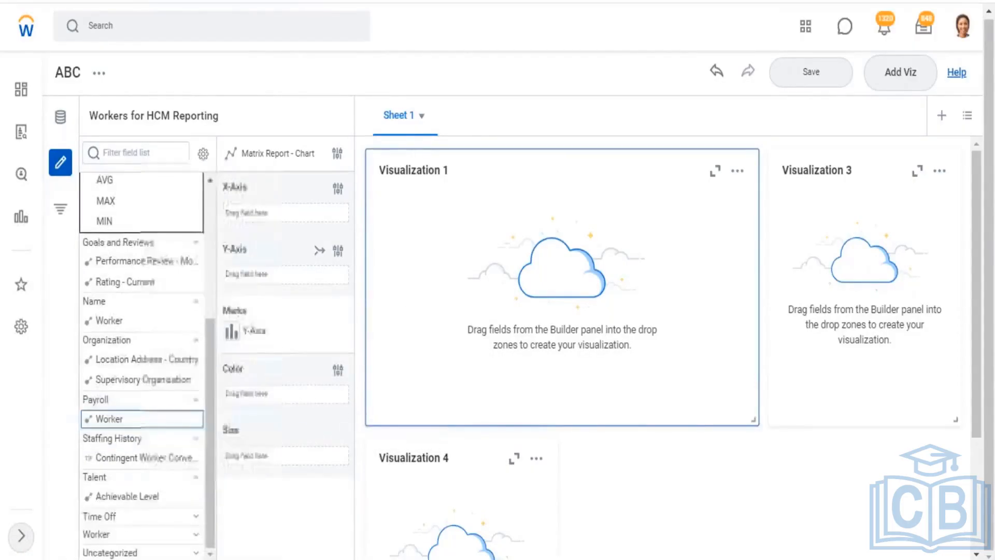
{"action": "left_click", "coordinate": [195, 517]}
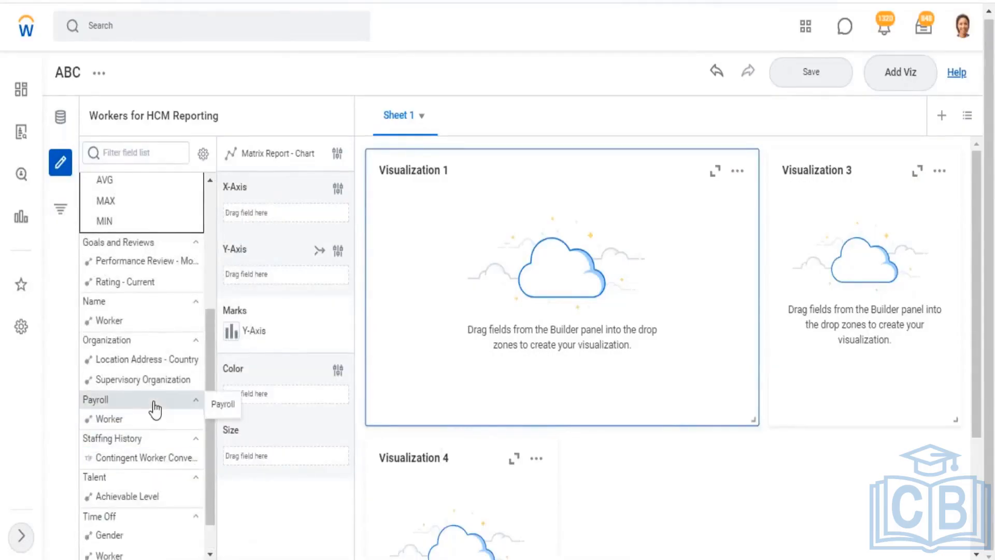
{"action": "scroll", "coordinate": [155, 410], "scroll_direction": "down", "scroll_amount": 1}
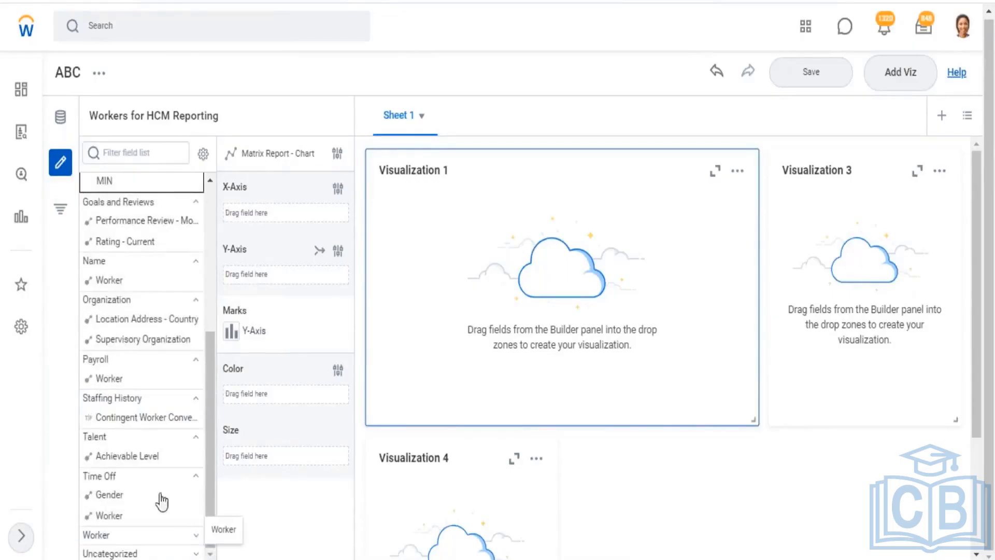
{"action": "scroll", "coordinate": [150, 422], "scroll_direction": "down", "scroll_amount": 1}
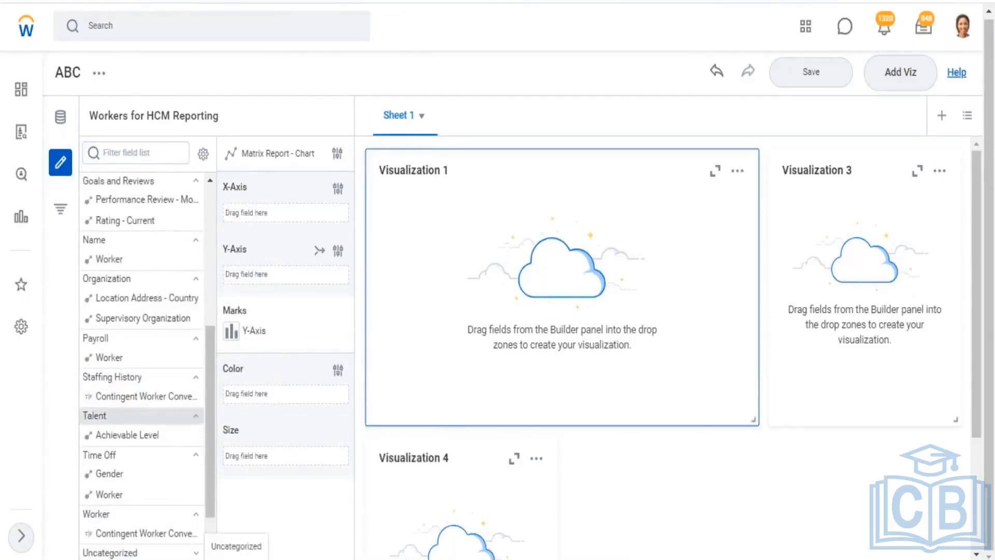
{"action": "scroll", "coordinate": [137, 440], "scroll_direction": "down", "scroll_amount": 2}
{"action": "mouse_move", "coordinate": [134, 429]}
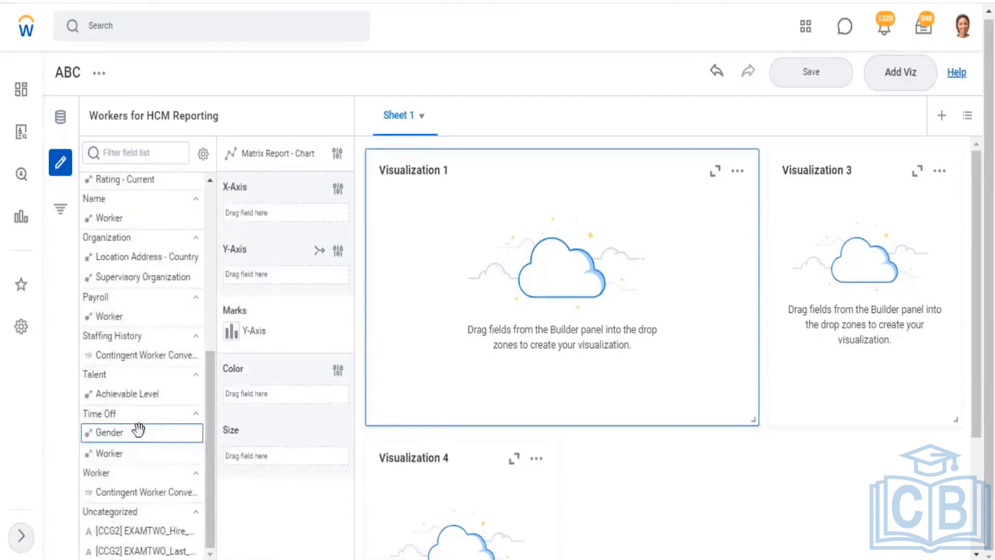
{"action": "scroll", "coordinate": [126, 511], "scroll_direction": "up", "scroll_amount": 2}
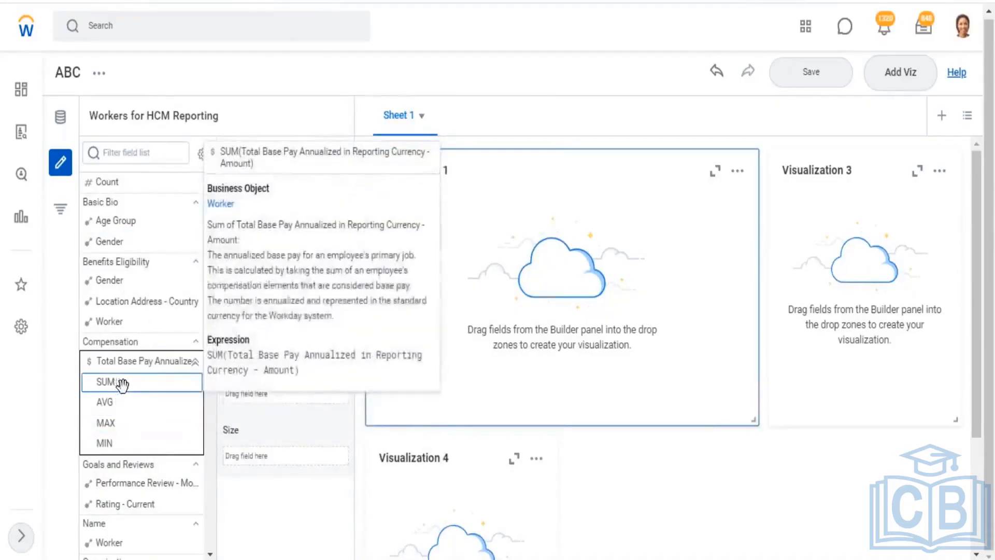
- Preview placing the SUM of Total Base Pay Annualized on the Y-Axis without keeping it, and examine the Gender and AVG field details
{"action": "mouse_move", "coordinate": [133, 384]}
{"action": "left_mouse_down"}
{"action": "mouse_move", "coordinate": [141, 395]}
{"action": "mouse_move", "coordinate": [228, 346]}
{"action": "mouse_move", "coordinate": [260, 279]}
{"action": "mouse_move", "coordinate": [279, 282]}
{"action": "left_mouse_up"}
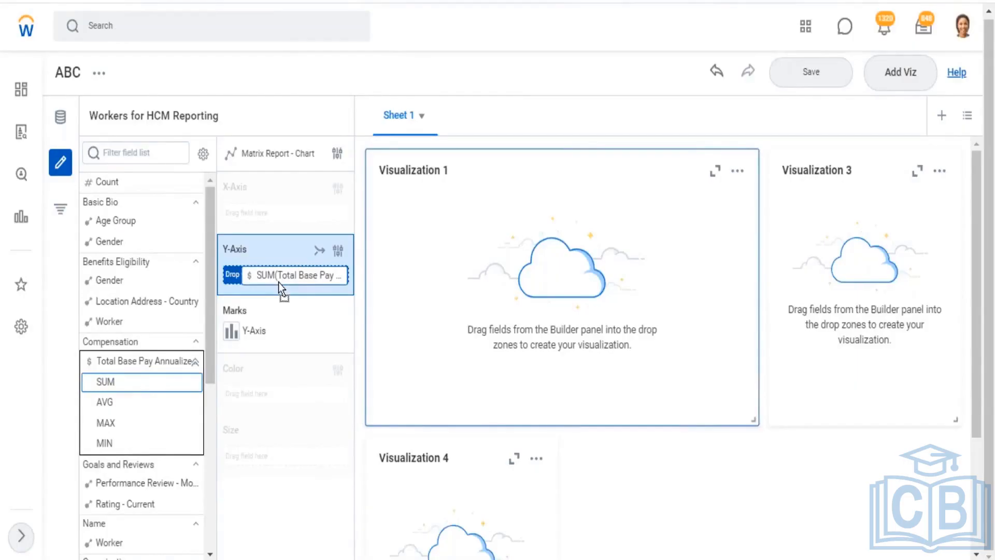
{"action": "left_click_drag", "start_coordinate": [278, 282], "coordinate": [156, 385]}
{"action": "mouse_move", "coordinate": [107, 242]}
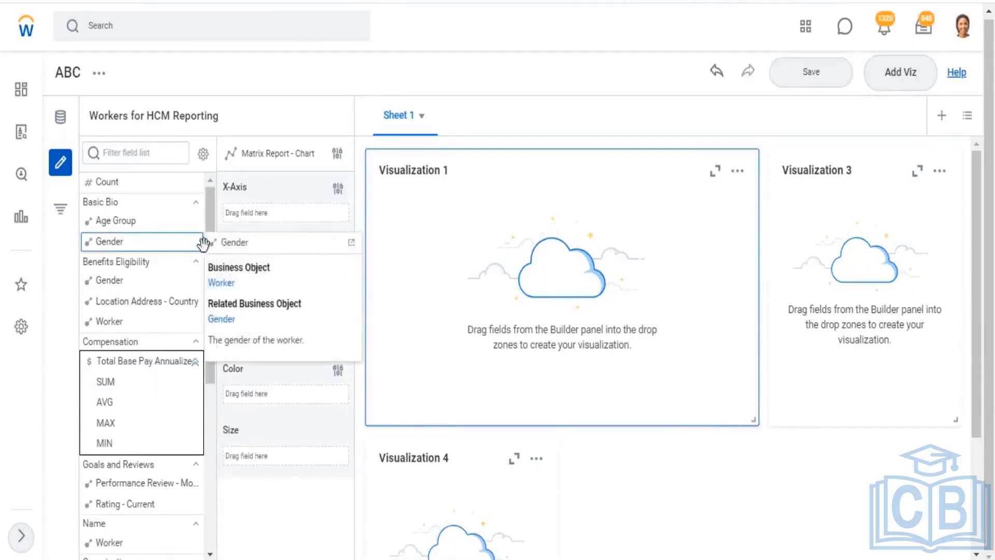
{"action": "left_click_drag", "start_coordinate": [203, 242], "coordinate": [136, 245]}
{"action": "mouse_move", "coordinate": [111, 402]}
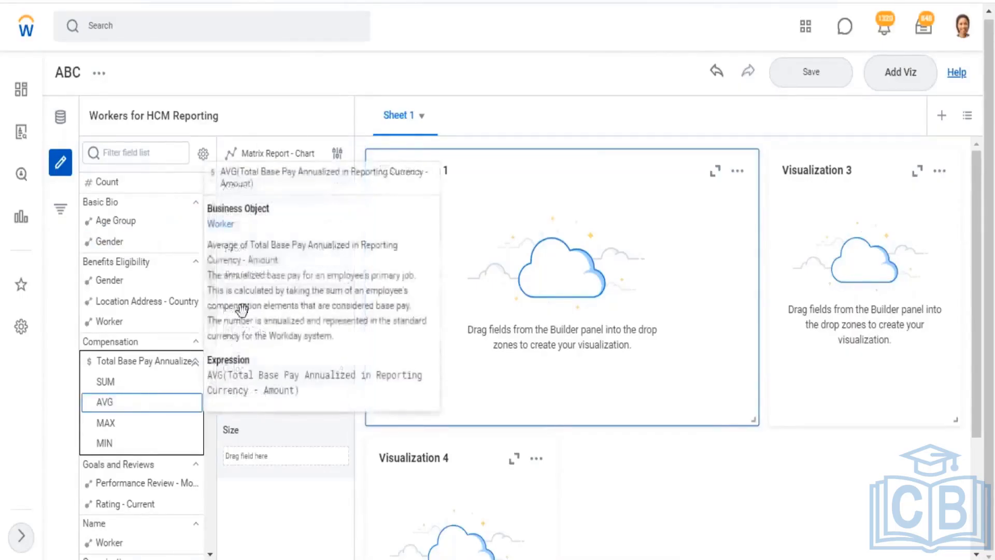
{"action": "left_click_drag", "start_coordinate": [242, 310], "coordinate": [140, 404]}
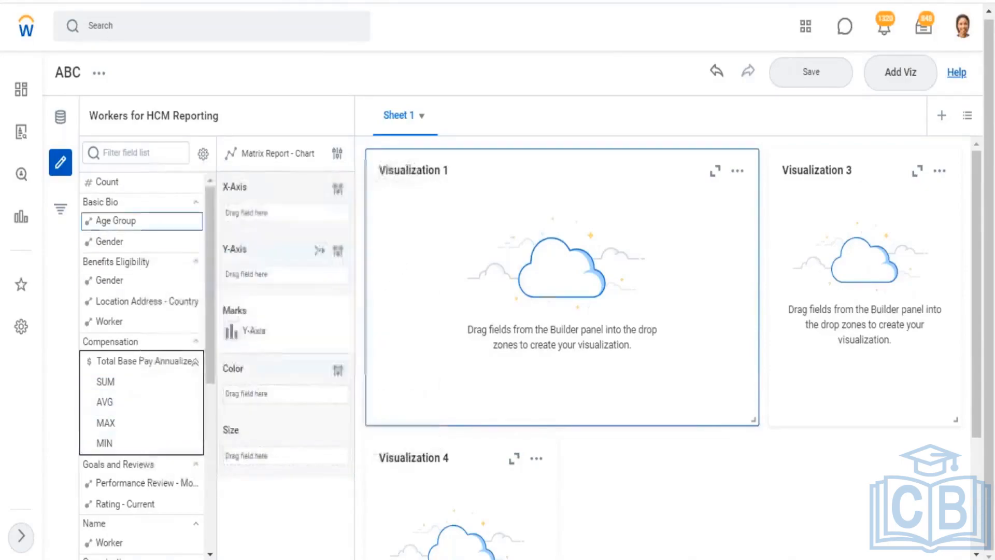
- Filter the field list by "country" and place Location Address - Country on the X-Axis of Visualization 1
{"action": "left_click", "coordinate": [143, 155]}
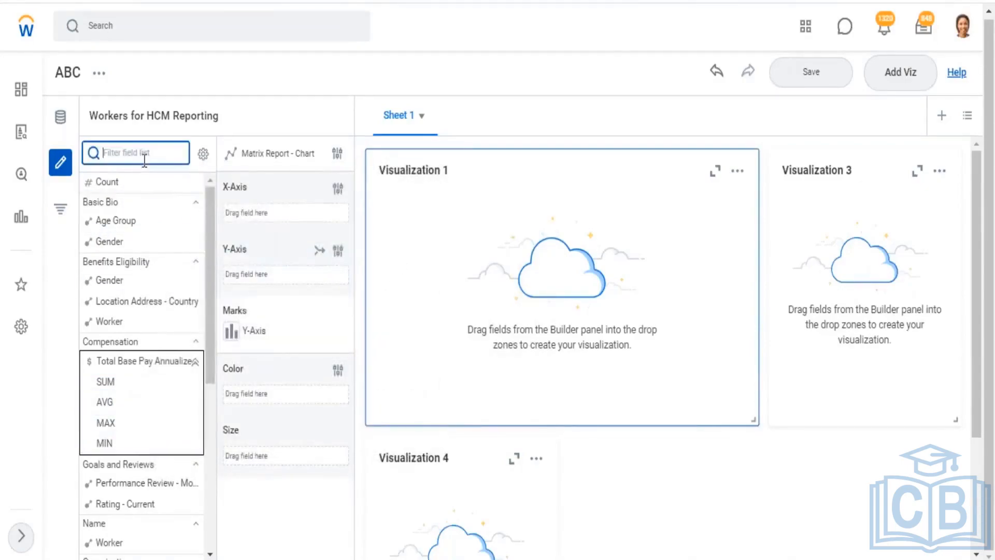
{"action": "mouse_move", "coordinate": [154, 188]}
{"action": "type", "text": "country"}
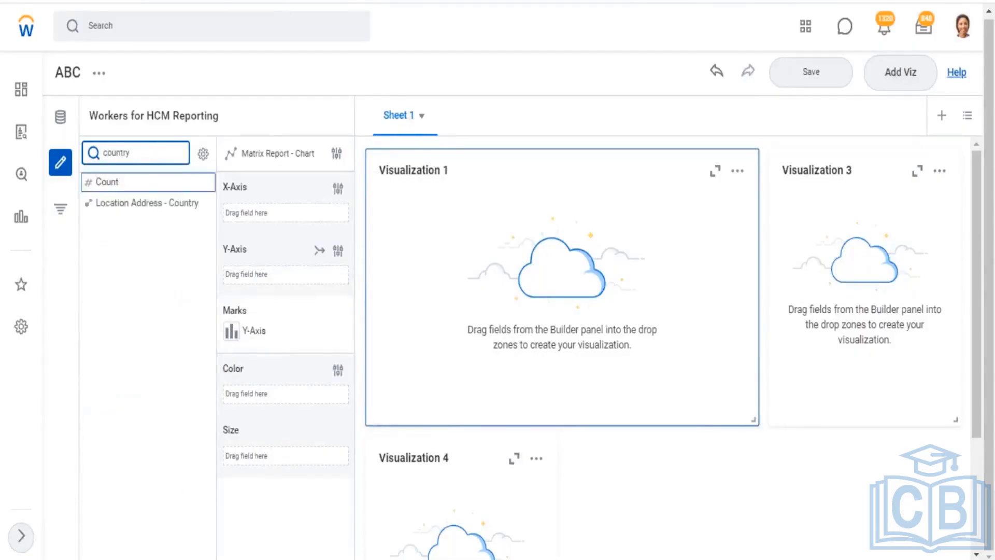
{"action": "left_click", "coordinate": [151, 203]}
{"action": "left_click_drag", "start_coordinate": [247, 264], "coordinate": [300, 222]}
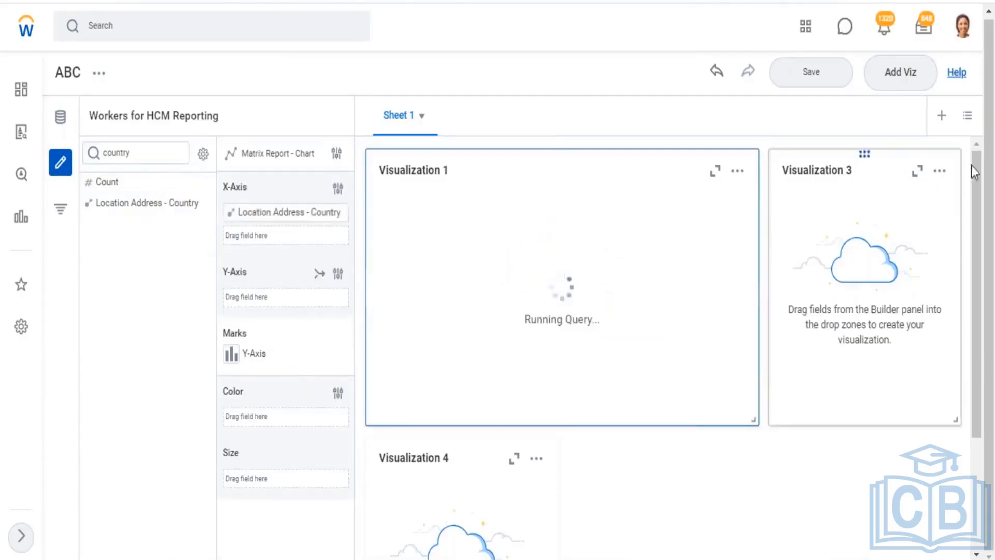
- Delete the empty Visualization 3 and Visualization 4 from Sheet 1
{"action": "left_click", "coordinate": [939, 171]}
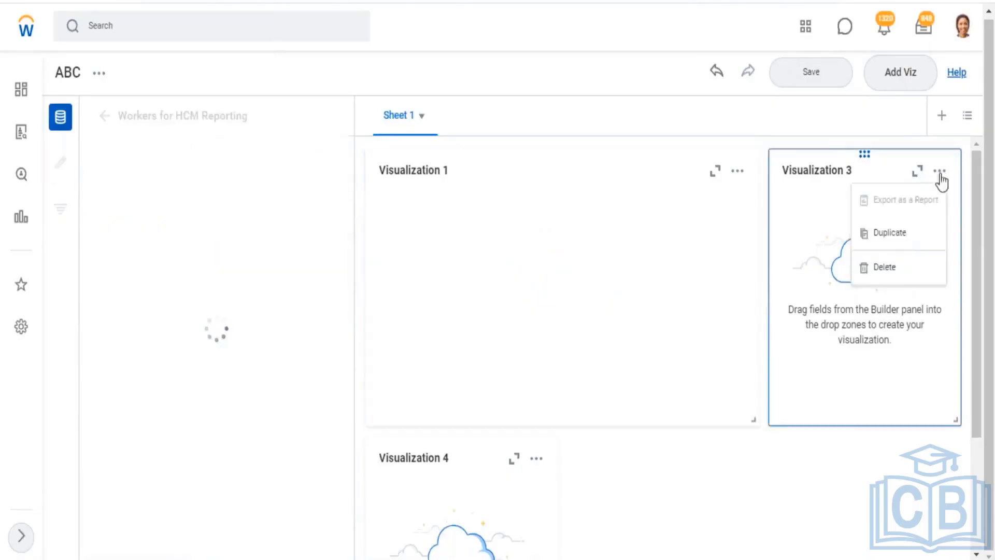
{"action": "left_click", "coordinate": [885, 268]}
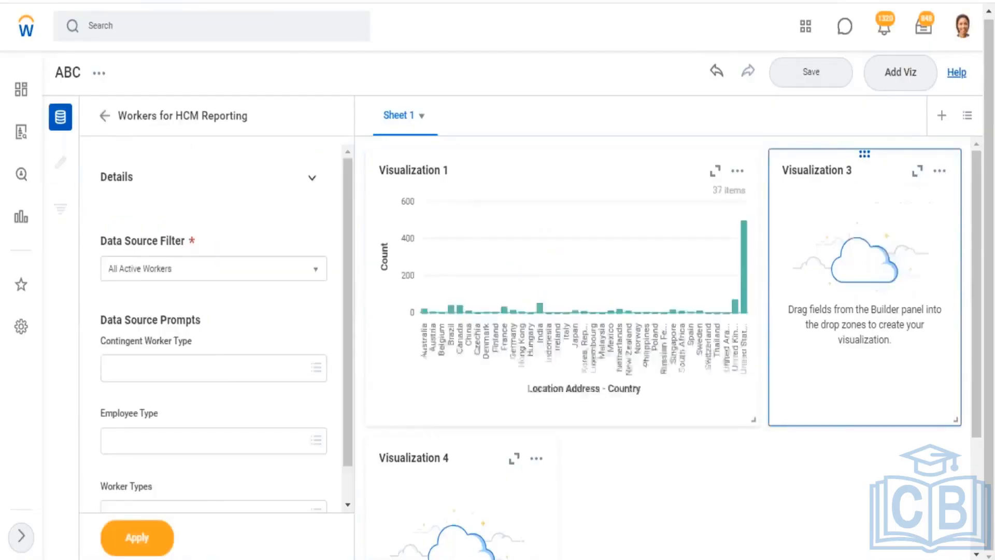
{"action": "left_click", "coordinate": [384, 332]}
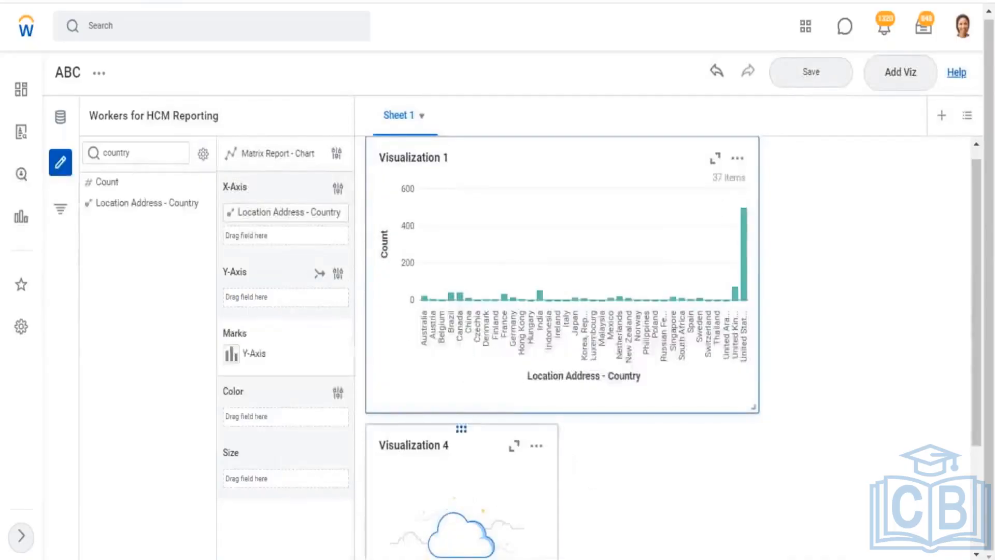
{"action": "left_click", "coordinate": [536, 445]}
{"action": "left_click", "coordinate": [560, 417]}
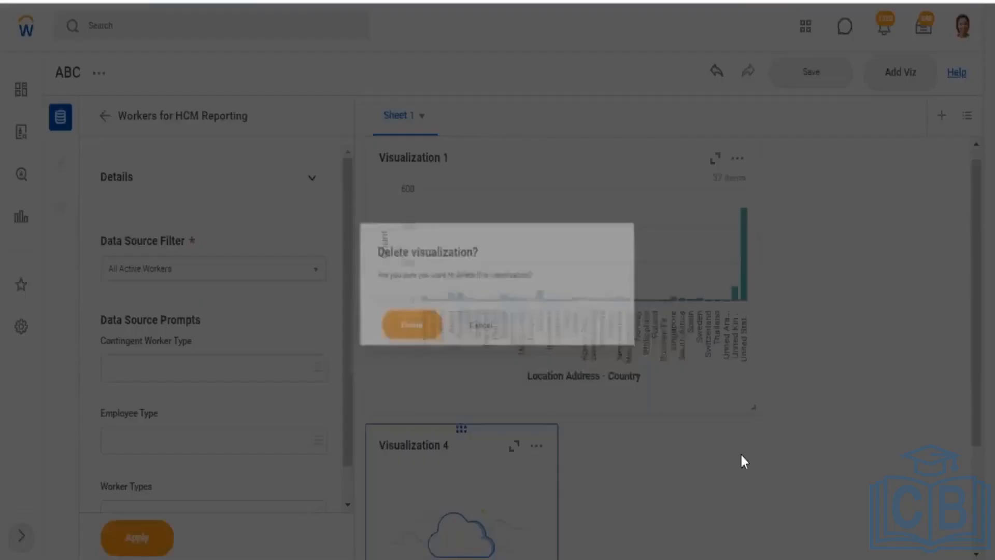
{"action": "left_click", "coordinate": [390, 344]}
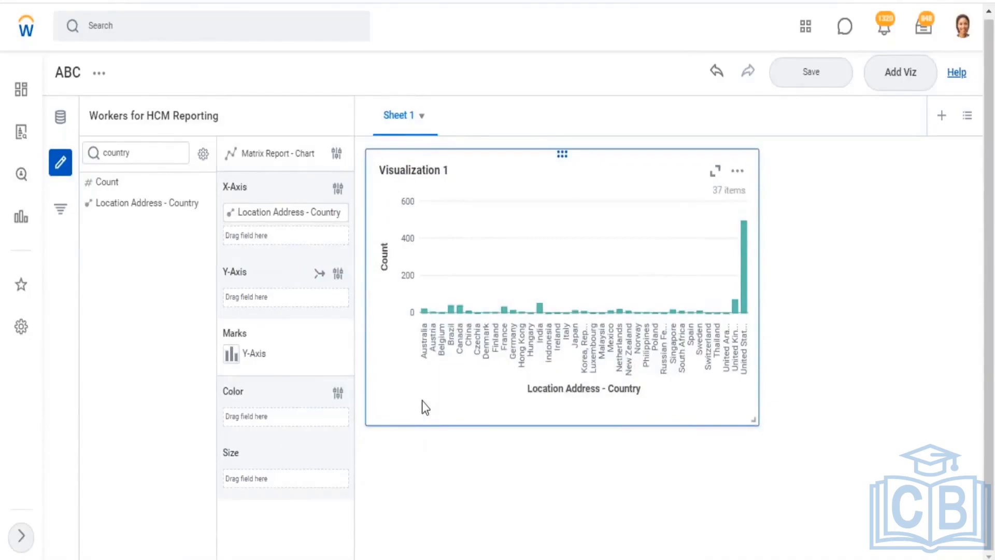
- Try the Line, Point and Area marks for Visualization 1's Y-Axis, and set the mark back to Bar
{"action": "left_click", "coordinate": [233, 358]}
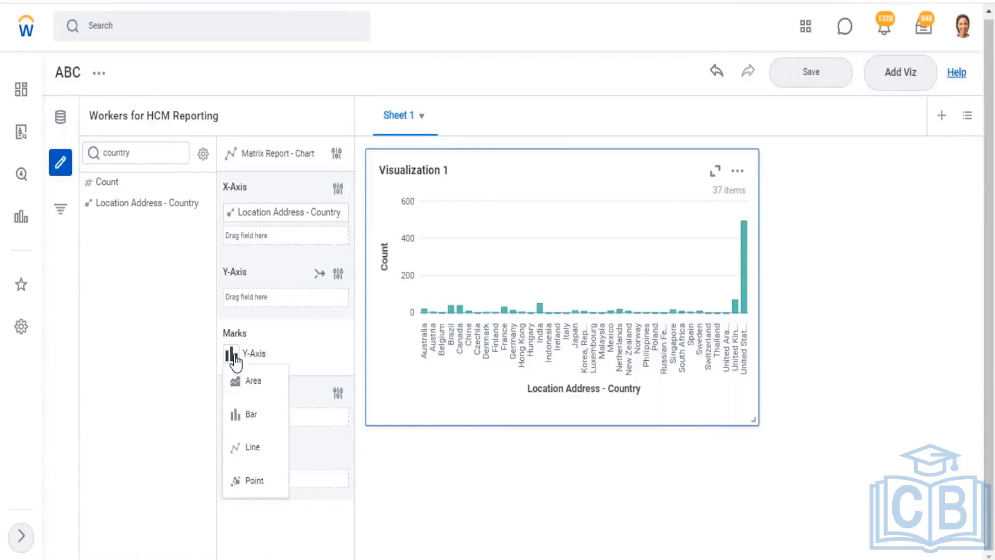
{"action": "left_click", "coordinate": [253, 447]}
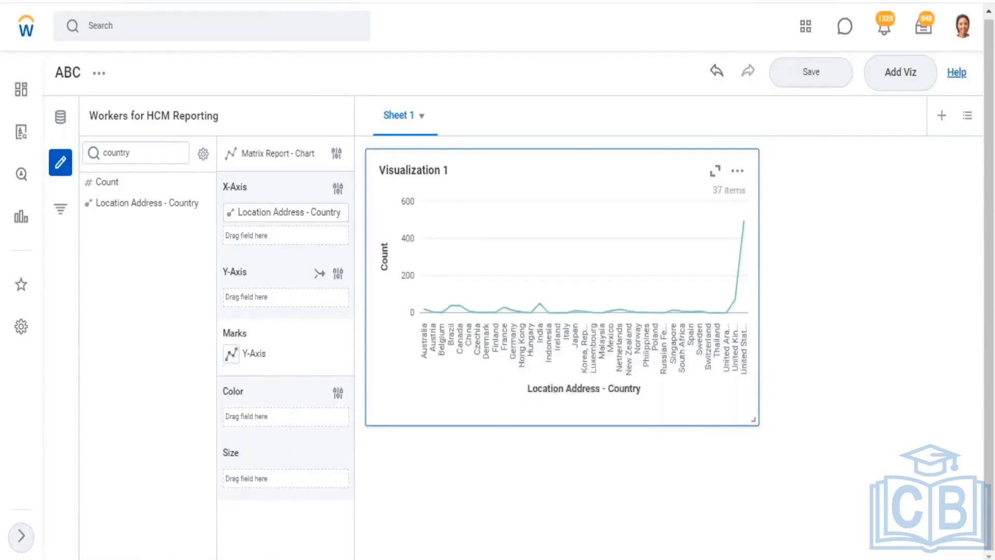
{"action": "left_click", "coordinate": [232, 354]}
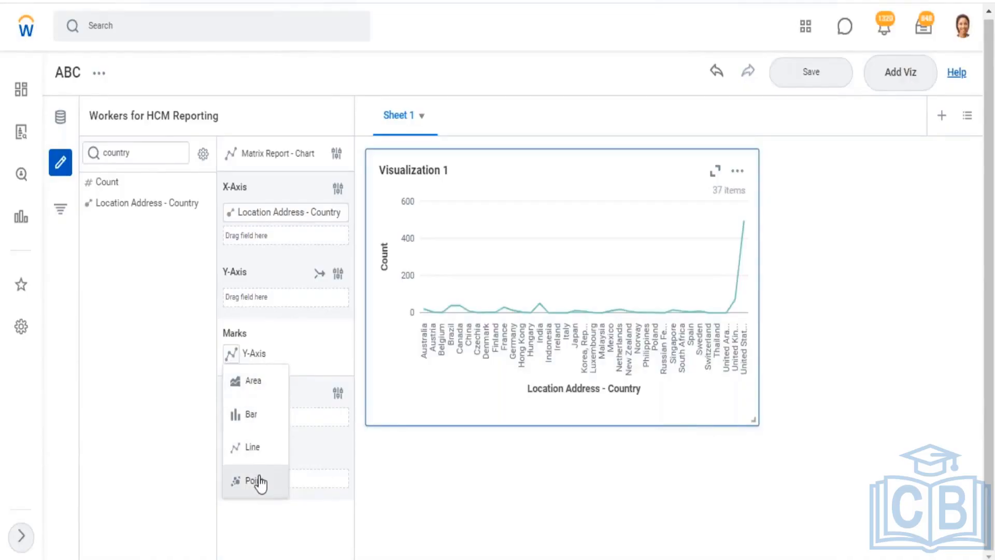
{"action": "left_click", "coordinate": [257, 479]}
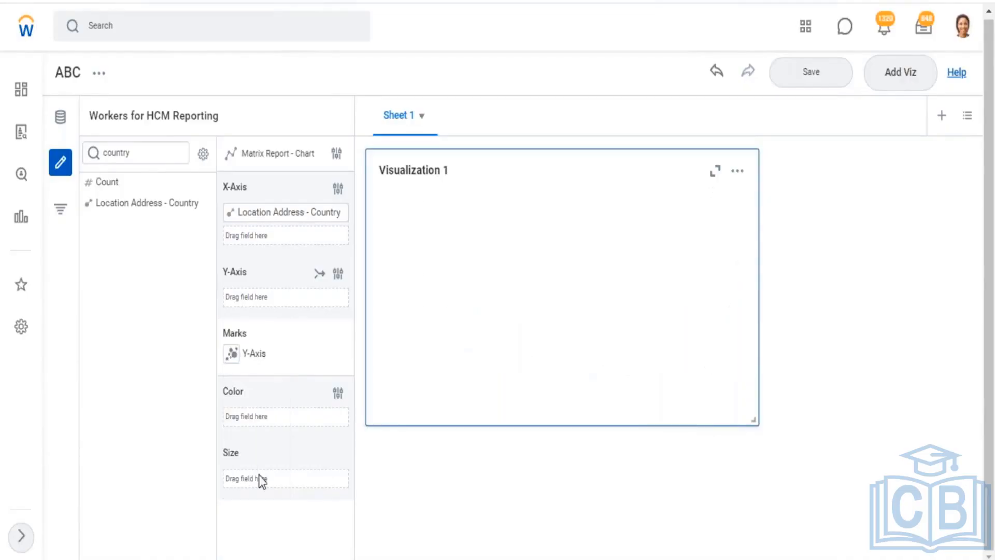
{"action": "left_click", "coordinate": [232, 354]}
{"action": "left_click", "coordinate": [262, 385]}
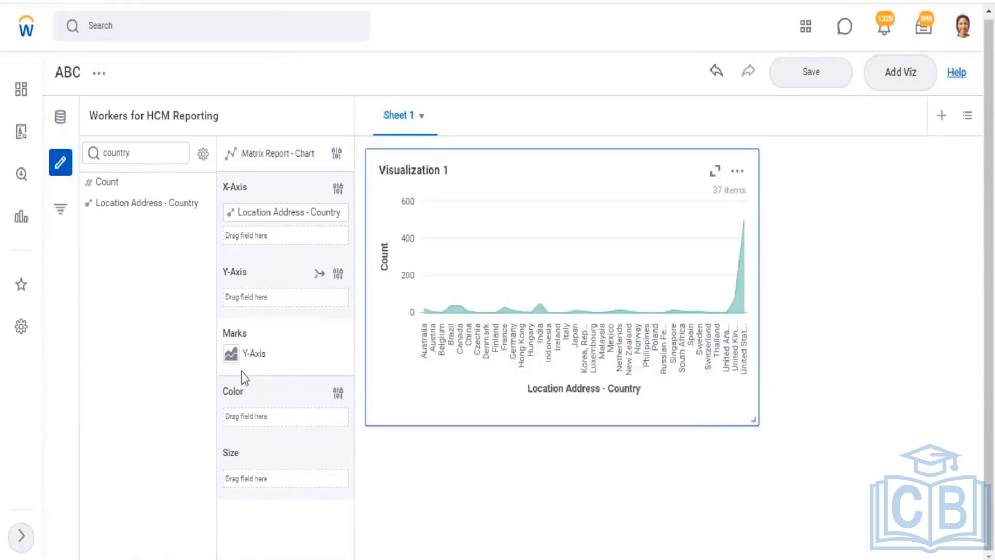
{"action": "left_click", "coordinate": [233, 356]}
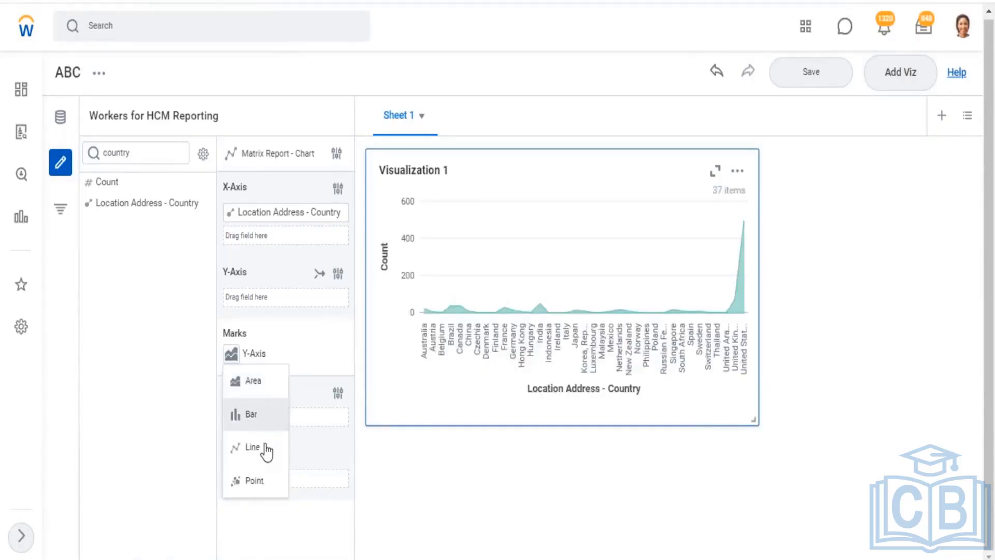
{"action": "left_click", "coordinate": [267, 418]}
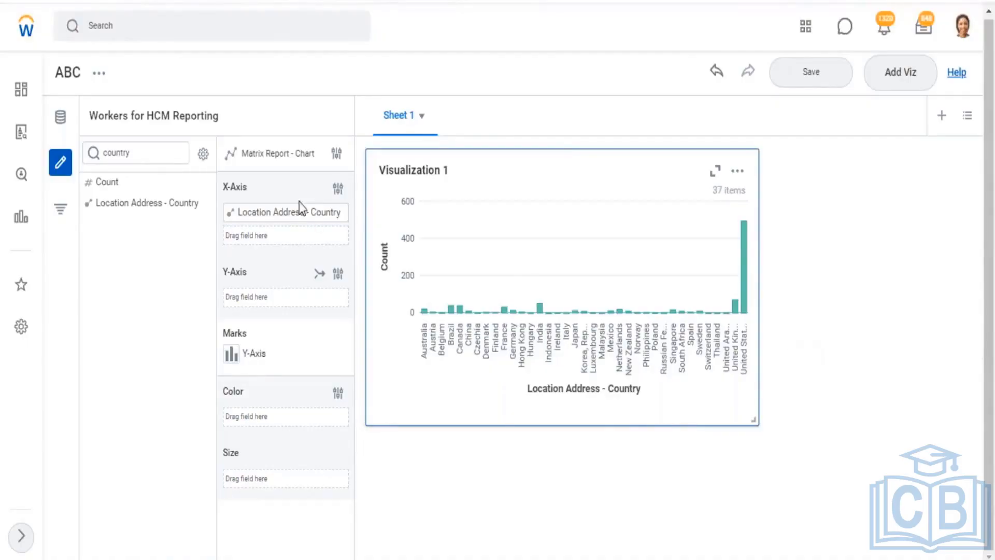
- Review the visualization and report types available for Visualization 1, close the list and reselect the chart
{"action": "left_click", "coordinate": [355, 164]}
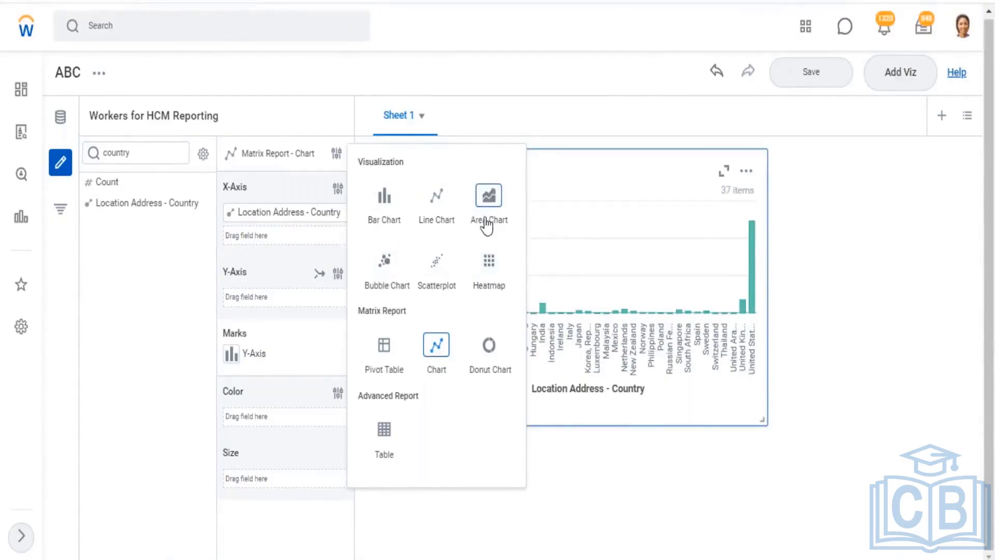
{"action": "left_click", "coordinate": [825, 226]}
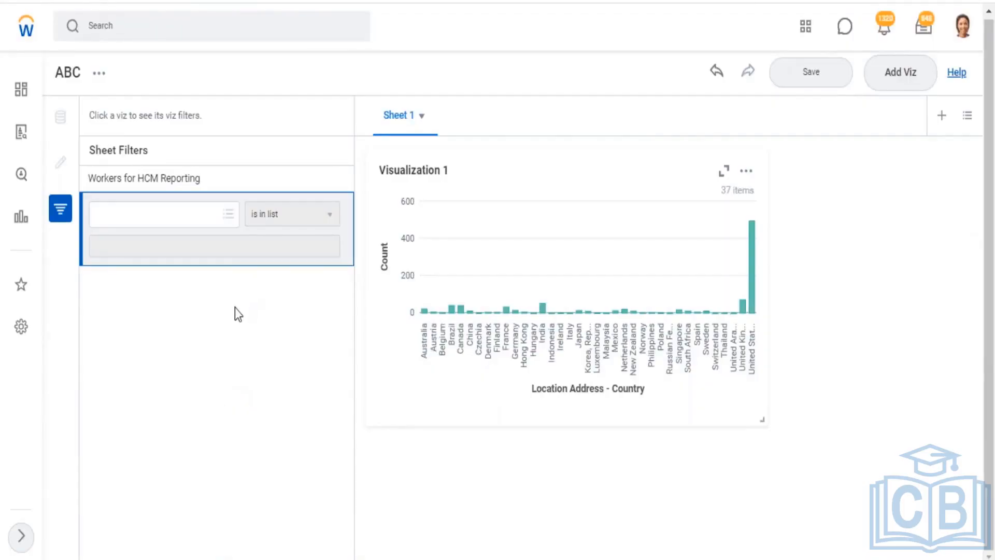
{"action": "left_click", "coordinate": [569, 166]}
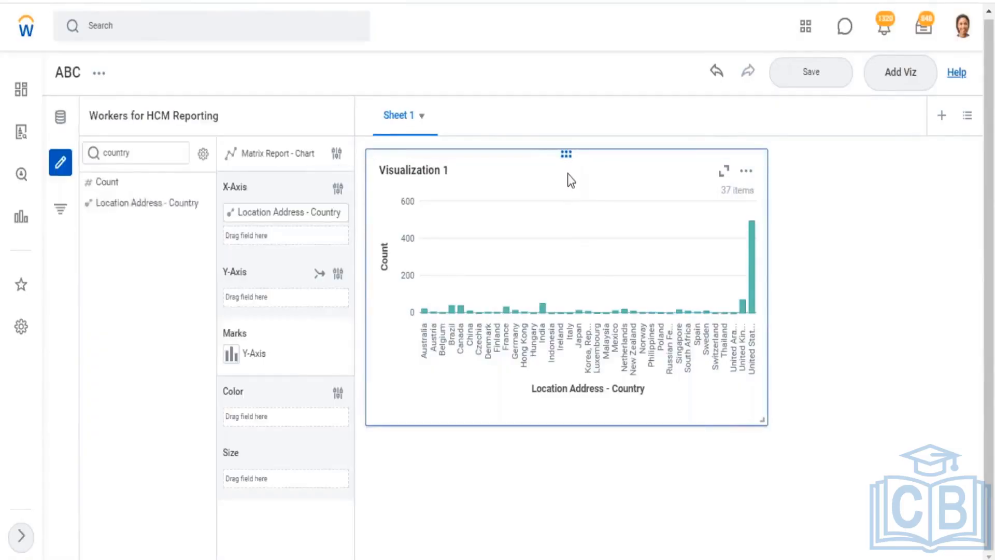